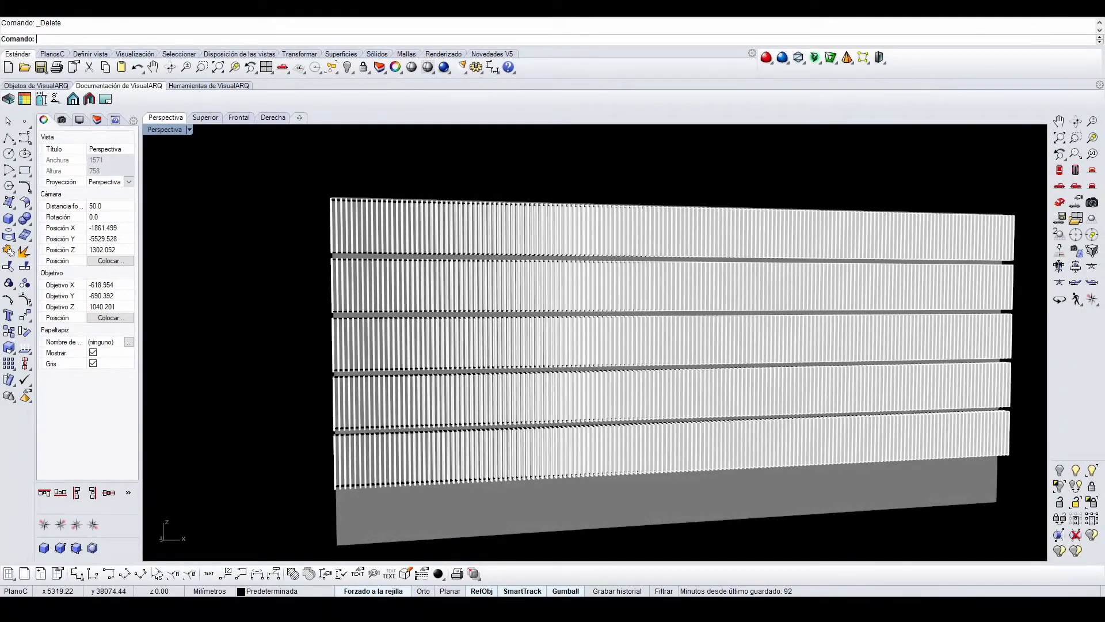
Step: Examine the latticed facade model from several angles and distances in the perspective view
right_click_drag(537, 354, 612, 409)
scroll(508, 482, "up", 4)
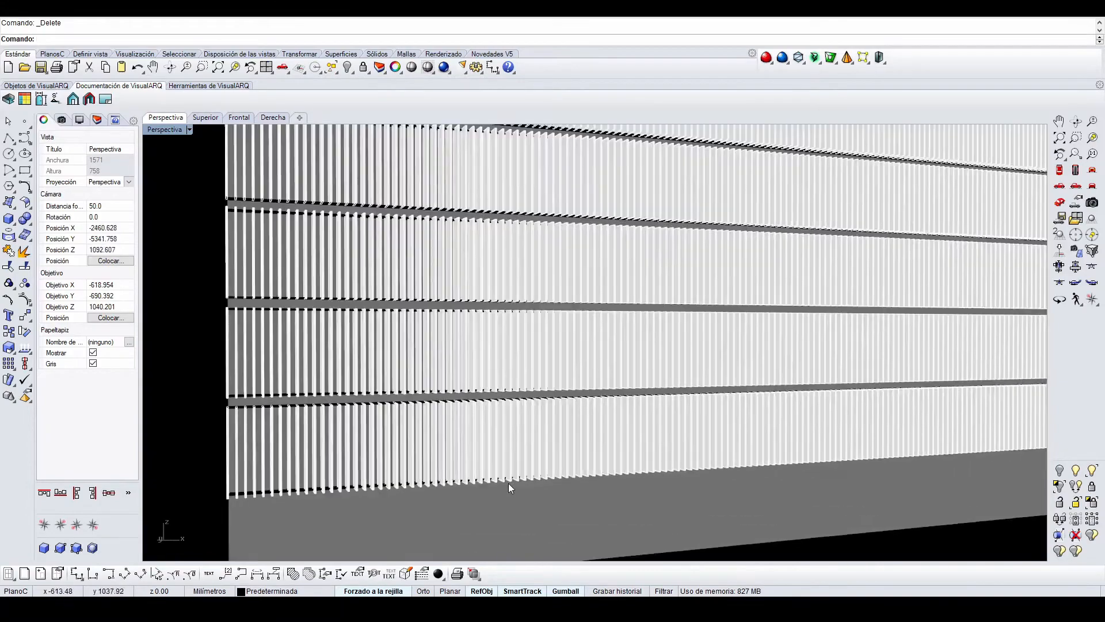
right_click_drag(650, 375, 600, 370)
scroll(485, 403, "down", 2)
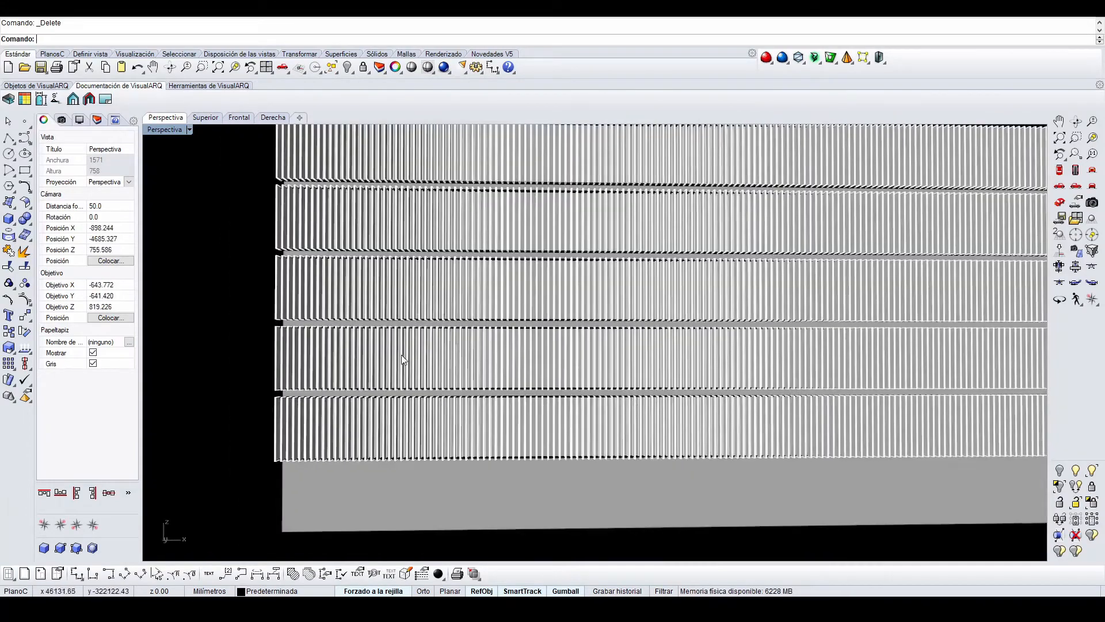
scroll(377, 375, "down", 4)
right_click_drag(502, 358, 523, 345)
scroll(493, 276, "up", 2)
right_click_drag(394, 296, 465, 320)
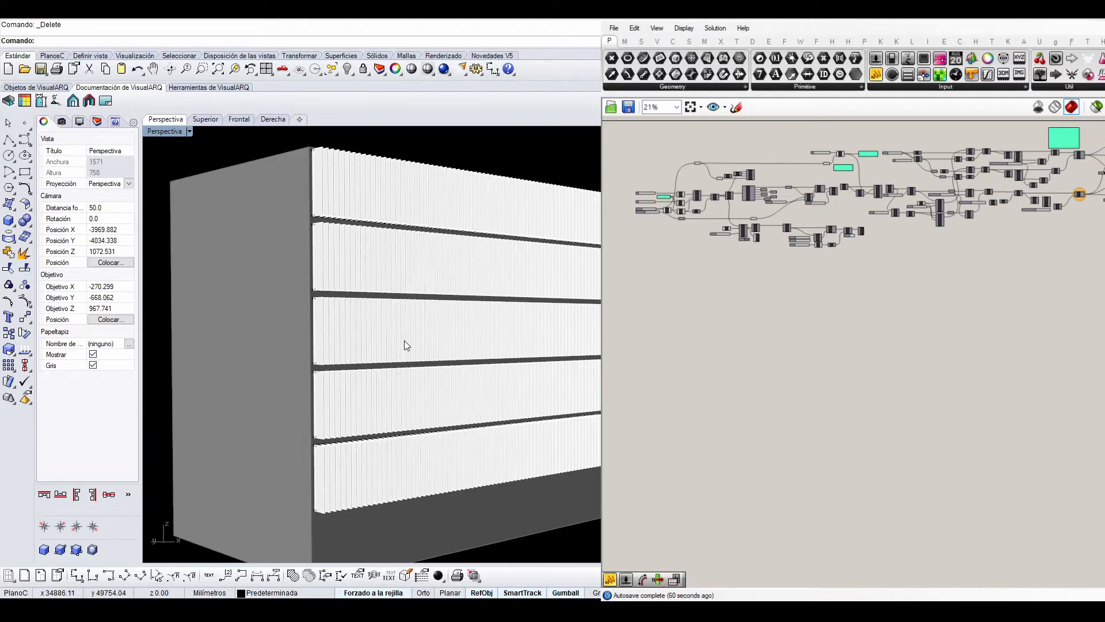
Step: Review the Grasshopper definition behind the facade, from the lattice division components through the extrusions to the preview outputs
scroll(958, 219, "down", 3)
right_click_drag(934, 299, 872, 272)
scroll(873, 274, "up", 3)
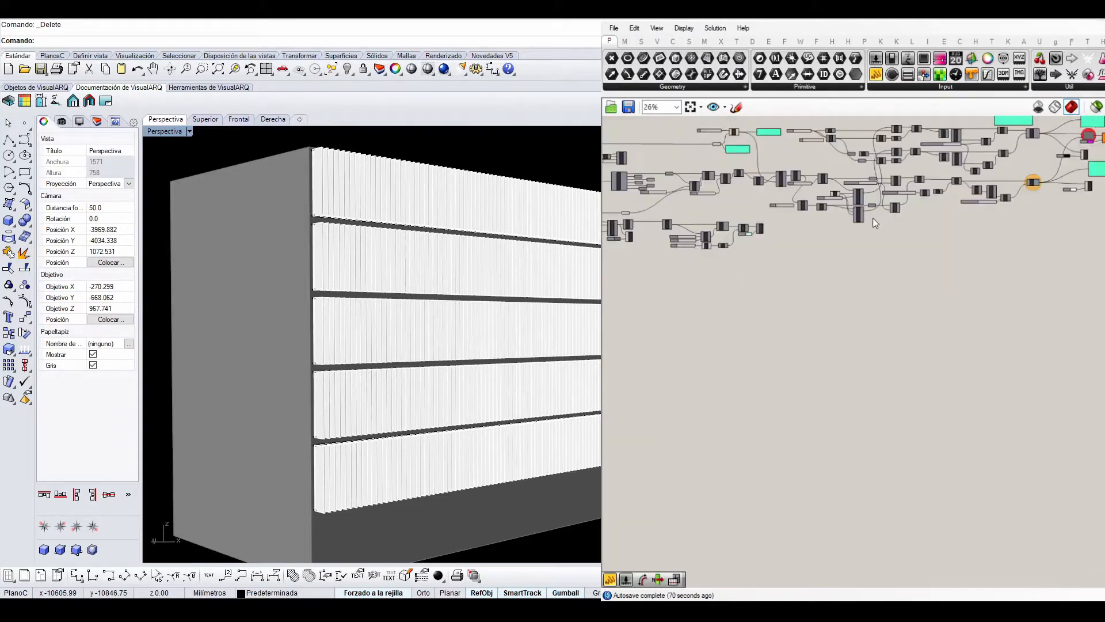
scroll(889, 204, "up", 3)
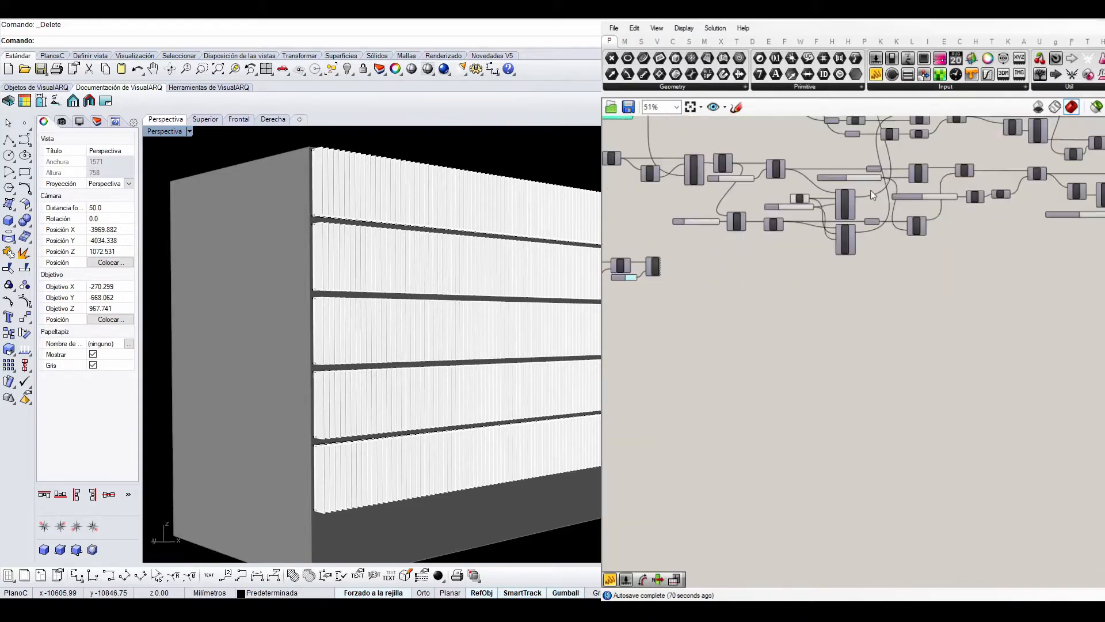
right_click_drag(889, 204, 889, 250)
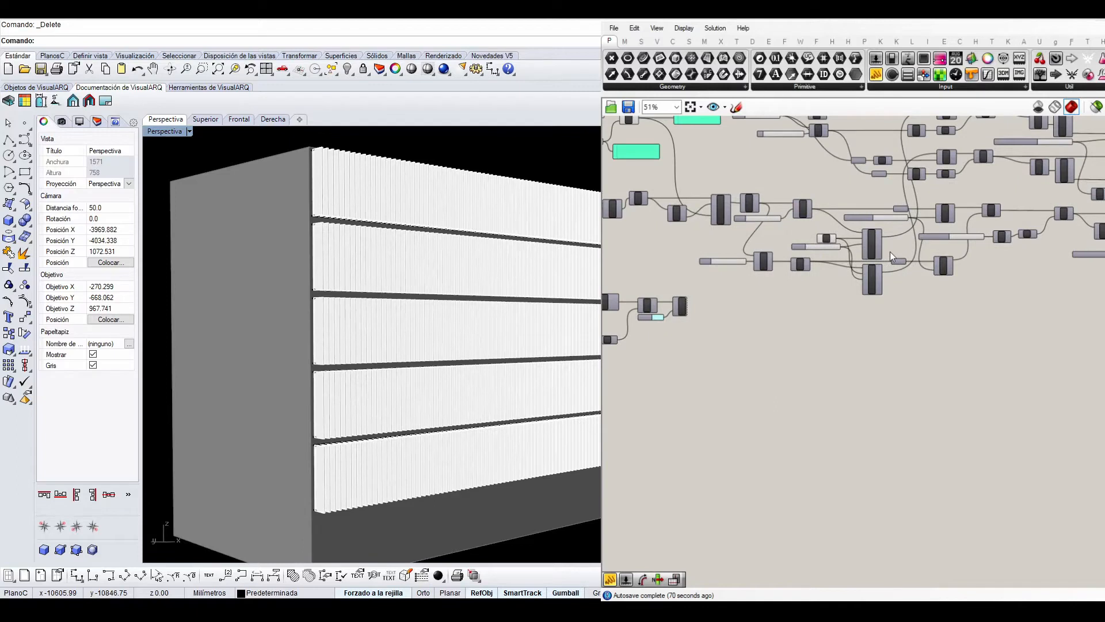
scroll(884, 360, "down", 2)
right_click_drag(906, 306, 834, 322)
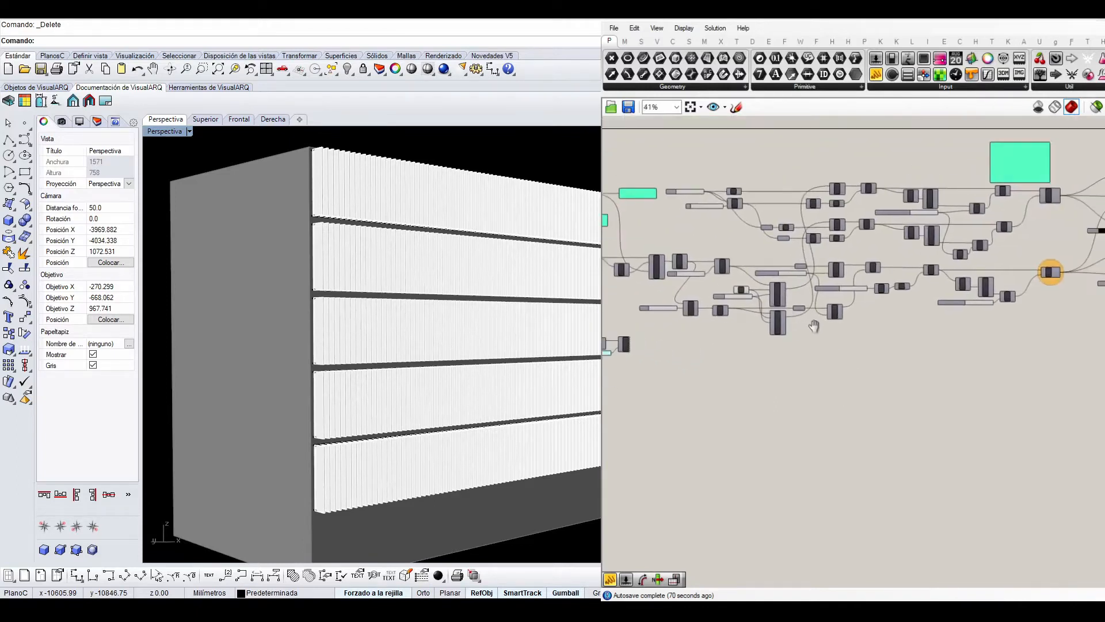
right_click_drag(969, 316, 834, 338)
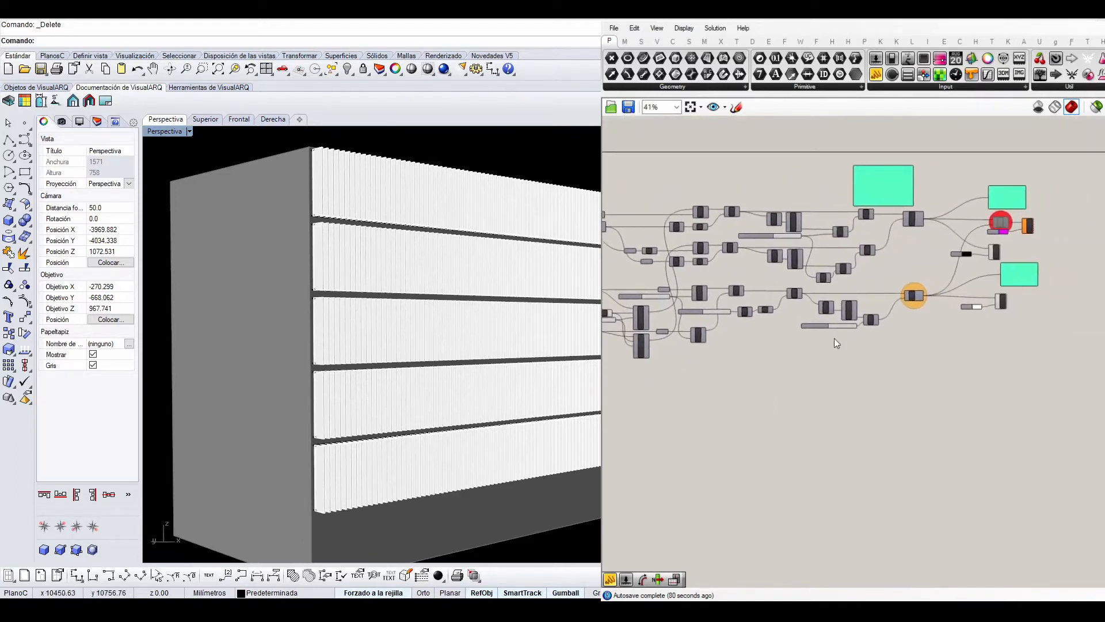
scroll(729, 252, "up", 2)
scroll(820, 260, "up", 3)
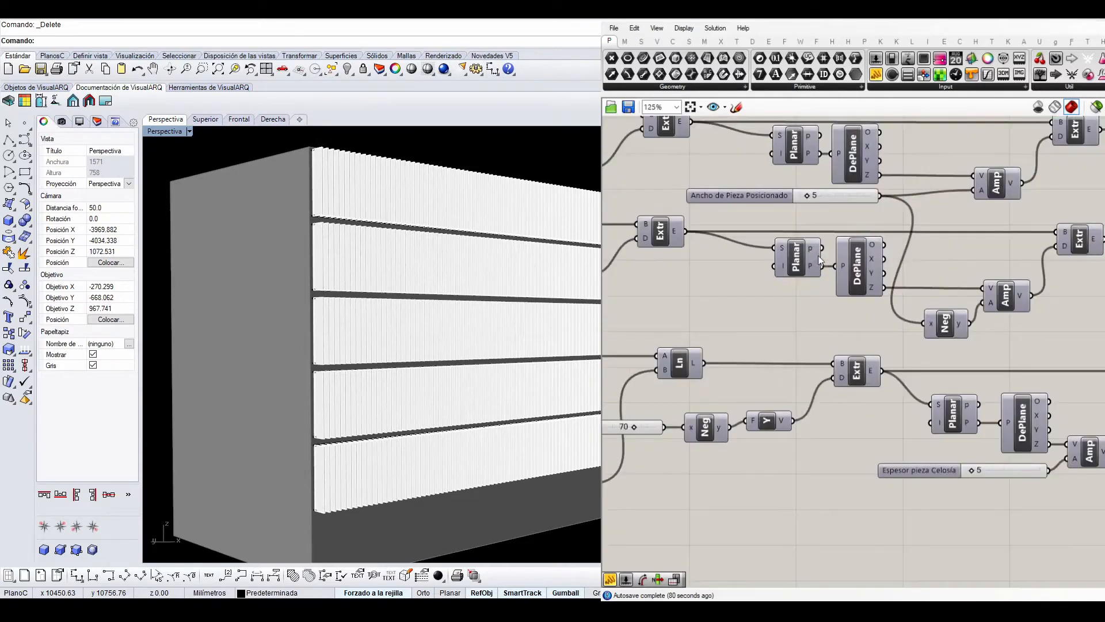
scroll(793, 347, "down", 2)
right_click_drag(811, 336, 845, 313)
scroll(845, 313, "down", 2)
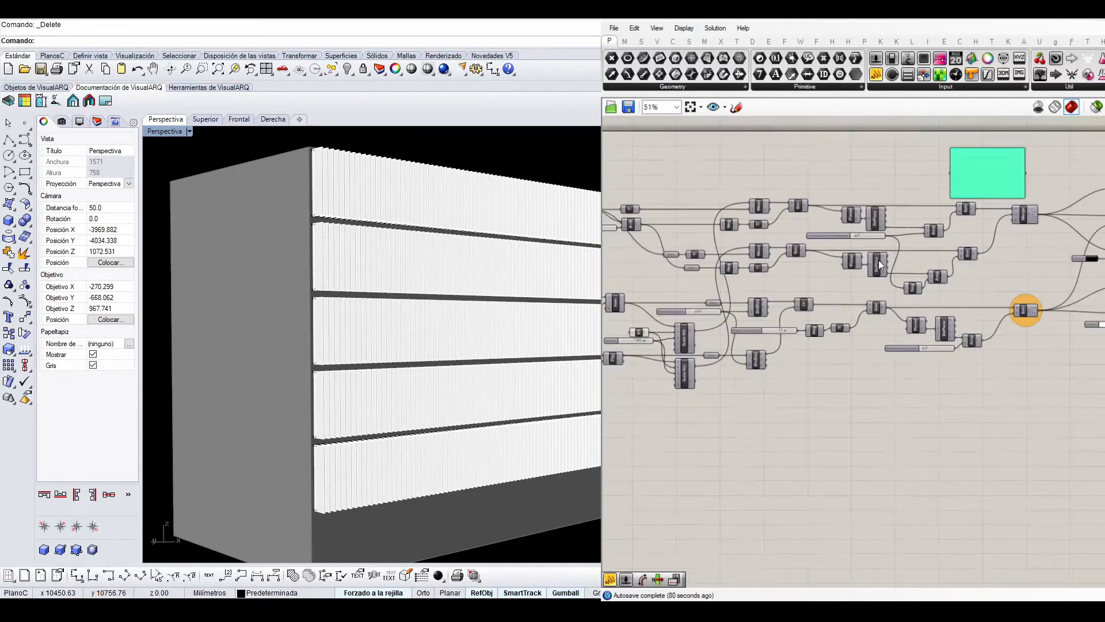
right_click_drag(997, 288, 916, 264)
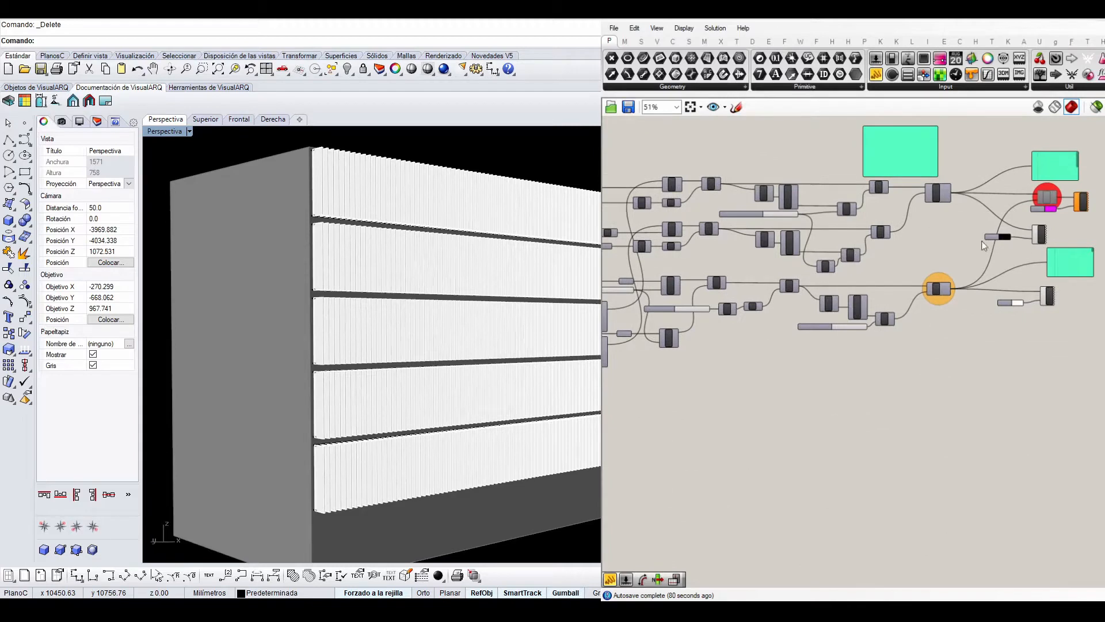
right_click_drag(689, 300, 776, 301)
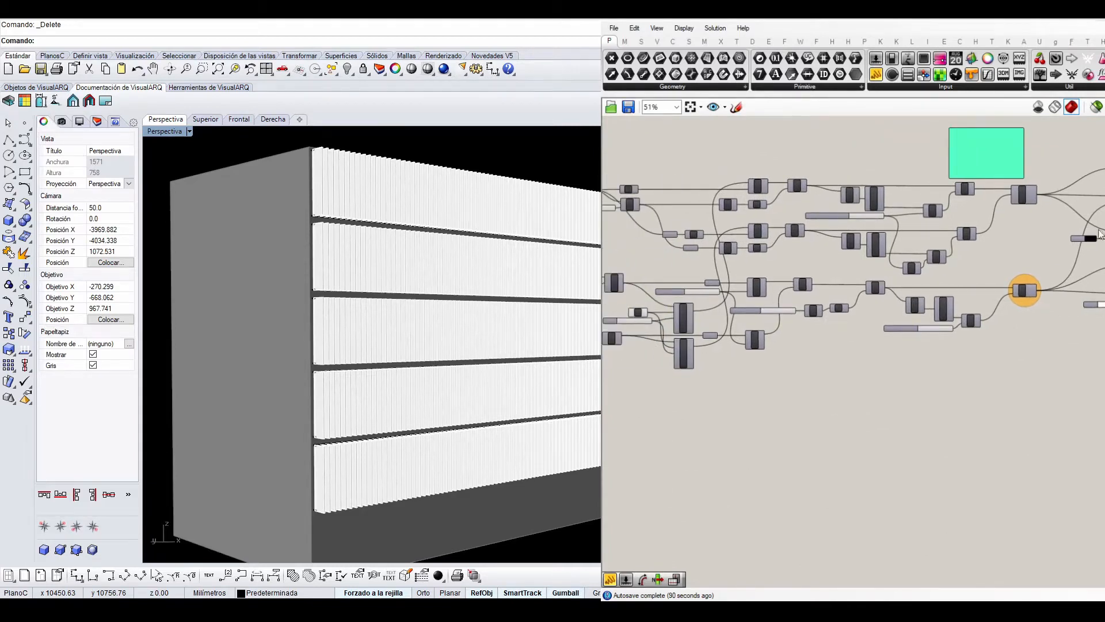
Step: Inspect the disabled Solid Difference component that feeds the magenta preview and bring up its component options
right_click_drag(1100, 230, 891, 232)
scroll(918, 197, "up", 5)
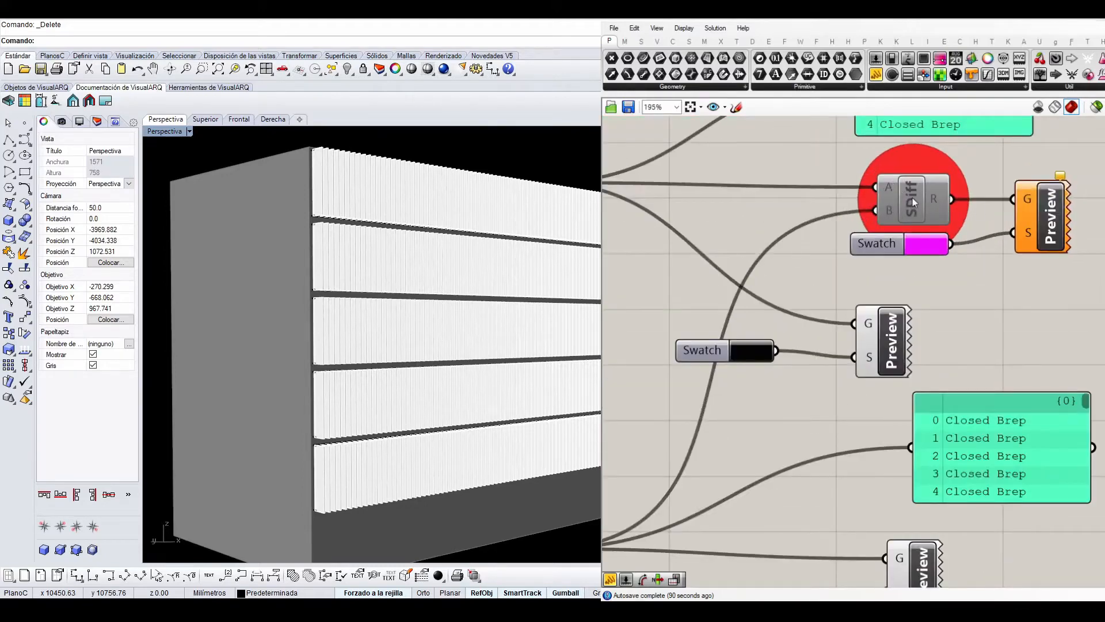
scroll(917, 238, "down", 2)
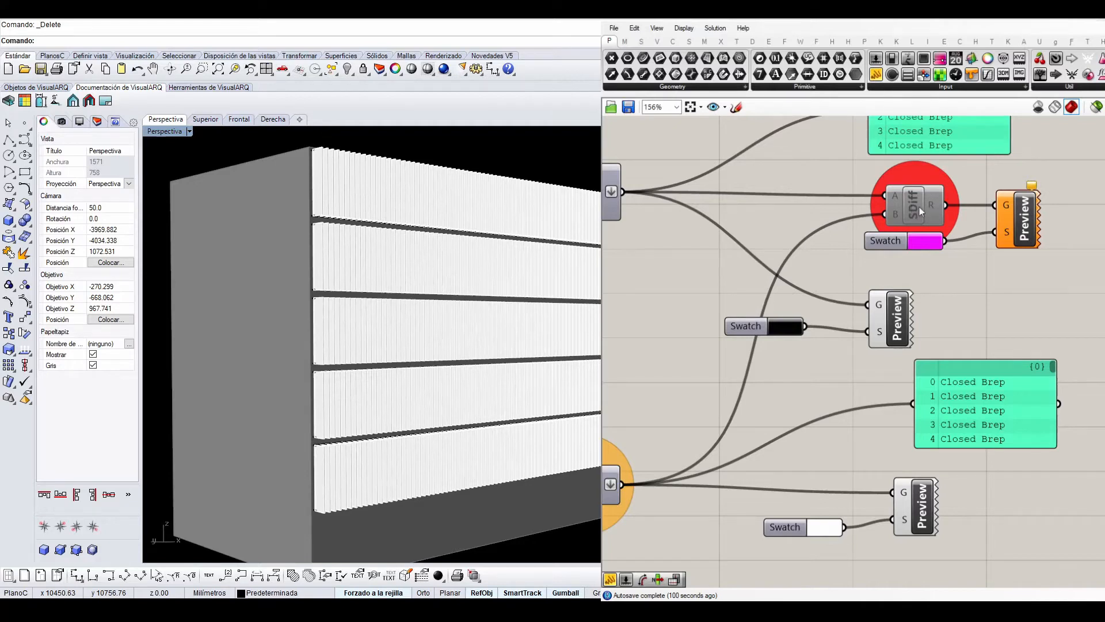
mouse_move(918, 206)
left_mouse_down()
mouse_move(934, 208)
mouse_move(912, 206)
left_mouse_up()
middle_click(912, 206)
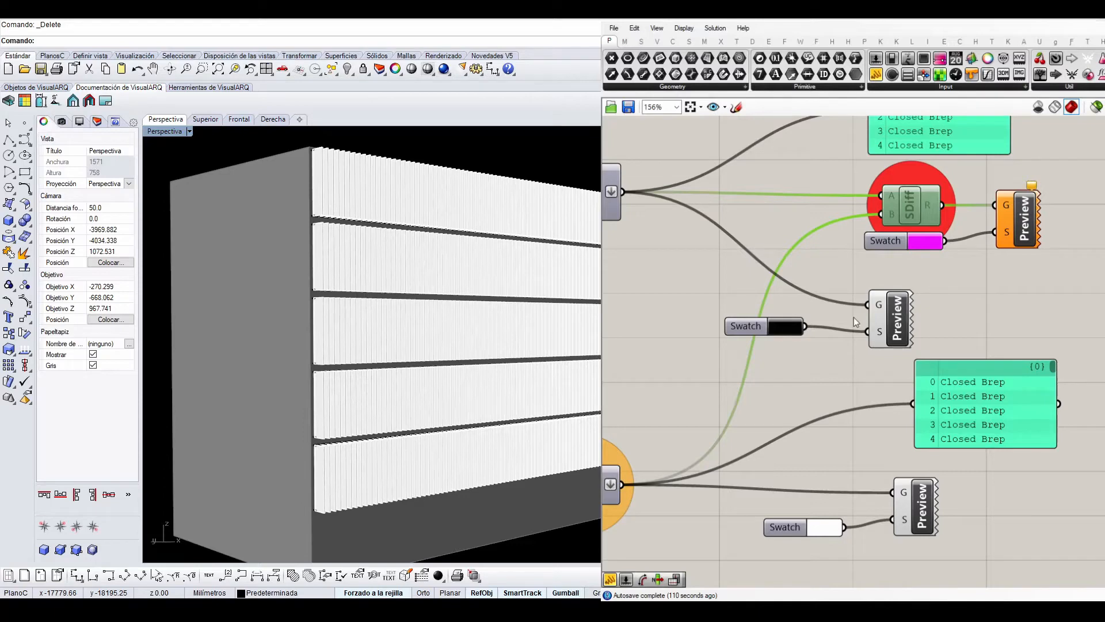
Step: Put the Espaciado Celosía slider into its own group on the canvas
scroll(919, 314, "down", 3)
scroll(951, 307, "down", 4)
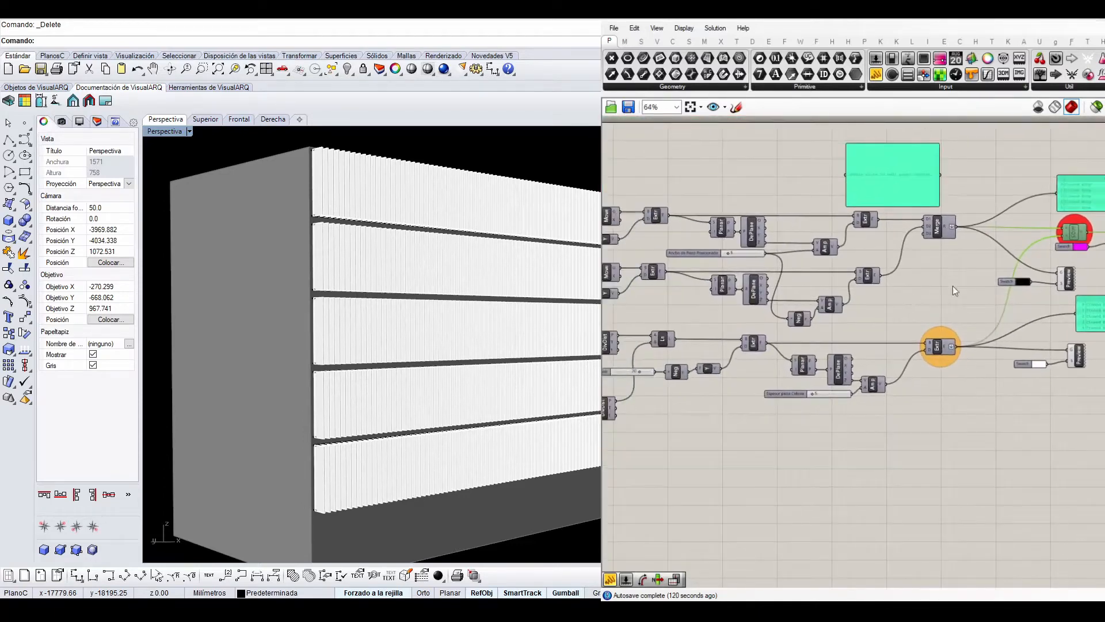
right_click_drag(714, 317, 891, 285)
right_click_drag(749, 319, 837, 288)
scroll(924, 310, "down", 2)
scroll(785, 291, "up", 4)
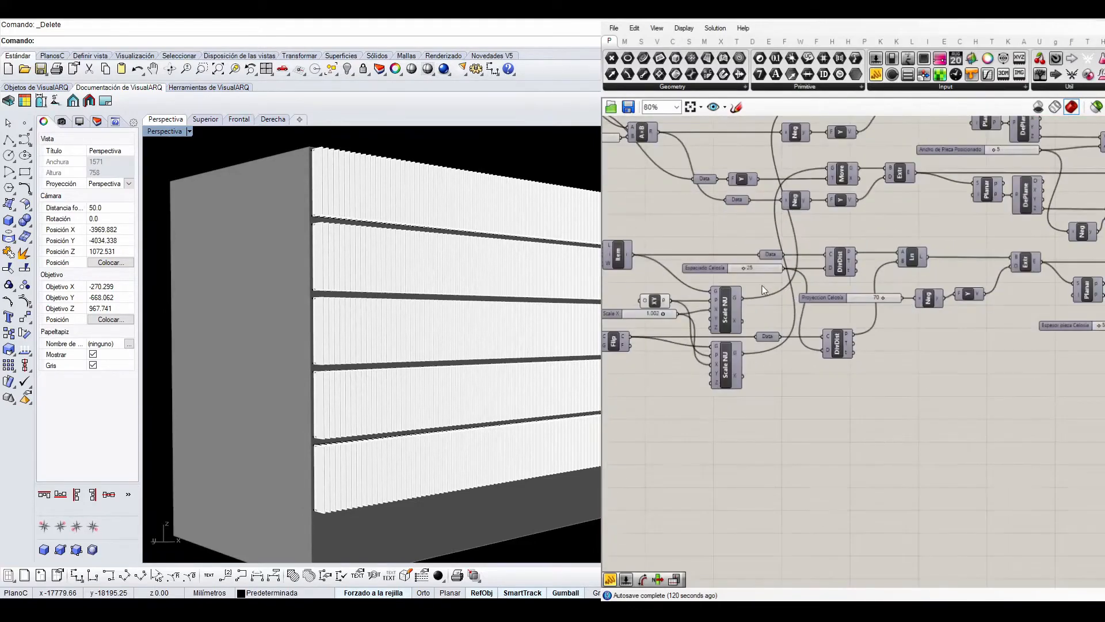
scroll(764, 289, "up", 4)
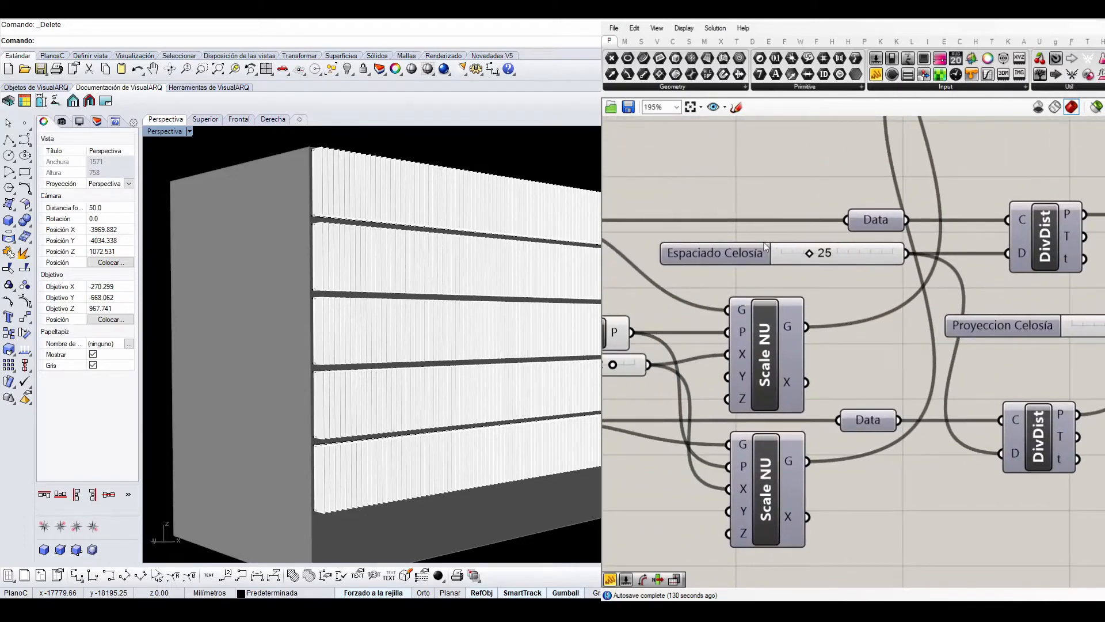
left_click(711, 259)
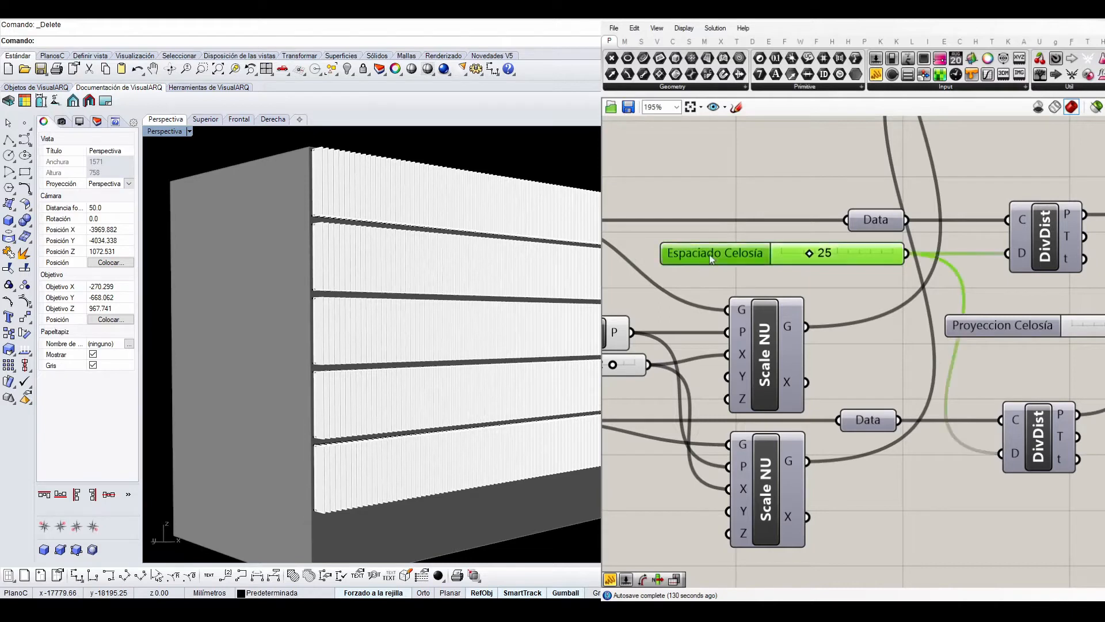
key("ctrl+g")
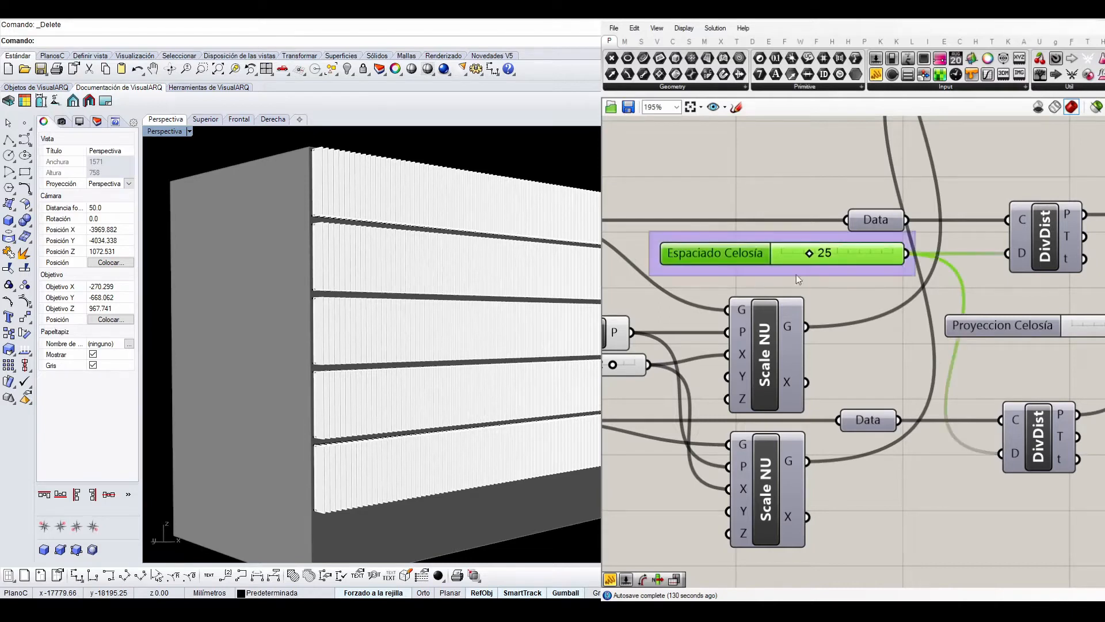
left_click(848, 286)
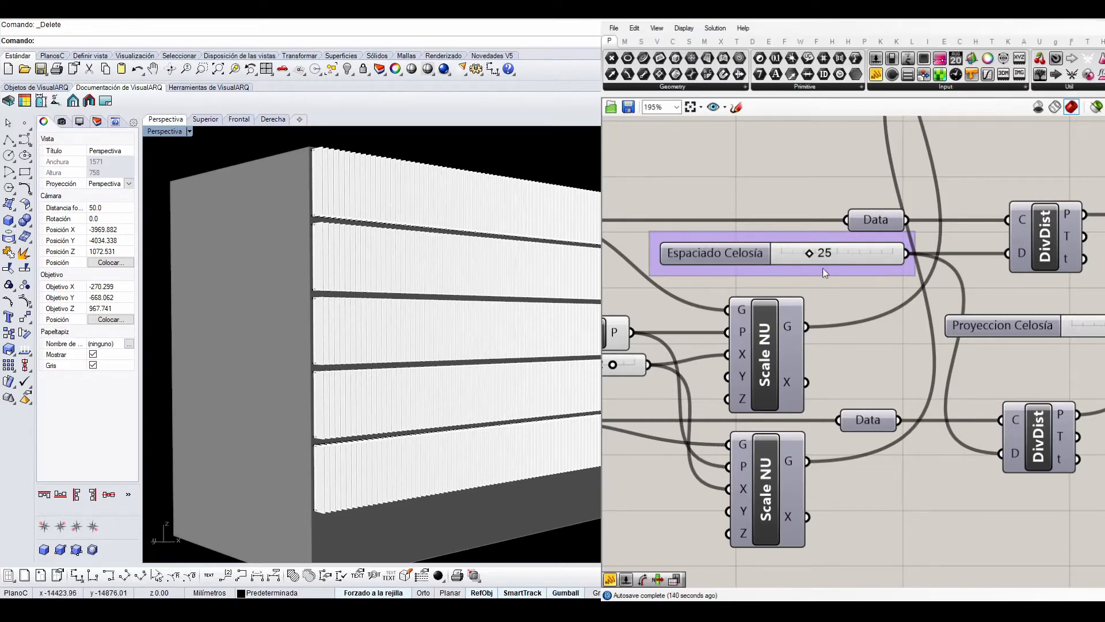
Step: Set the Espaciado Celosía slider to 50 and check the slat spacing up close on the facade
scroll(806, 270, "down", 6)
scroll(800, 281, "up", 4)
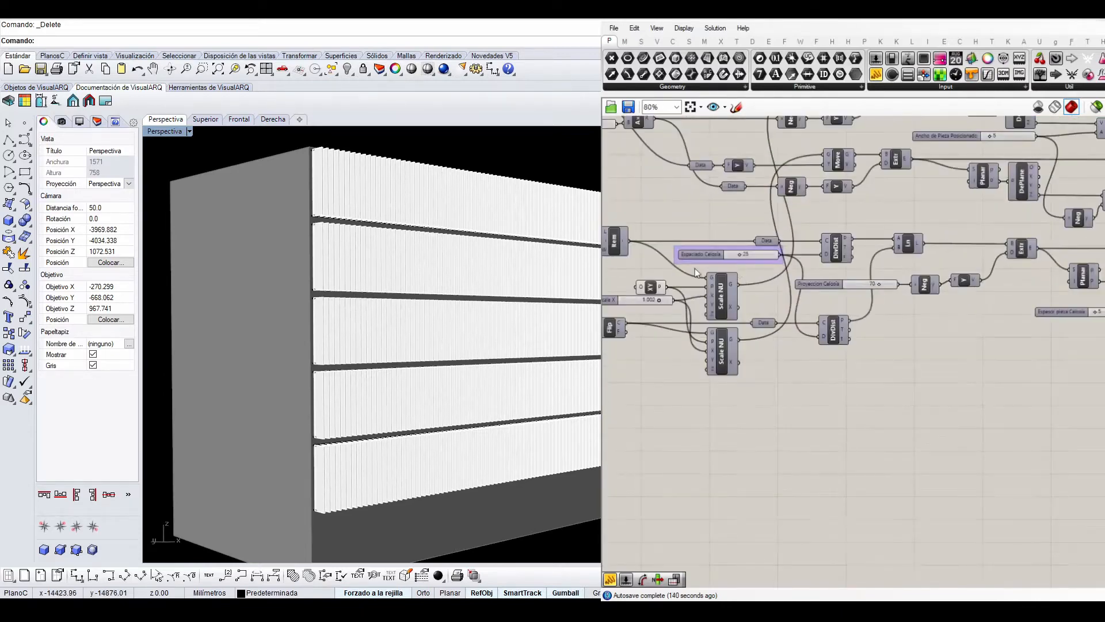
right_click_drag(435, 257, 329, 316)
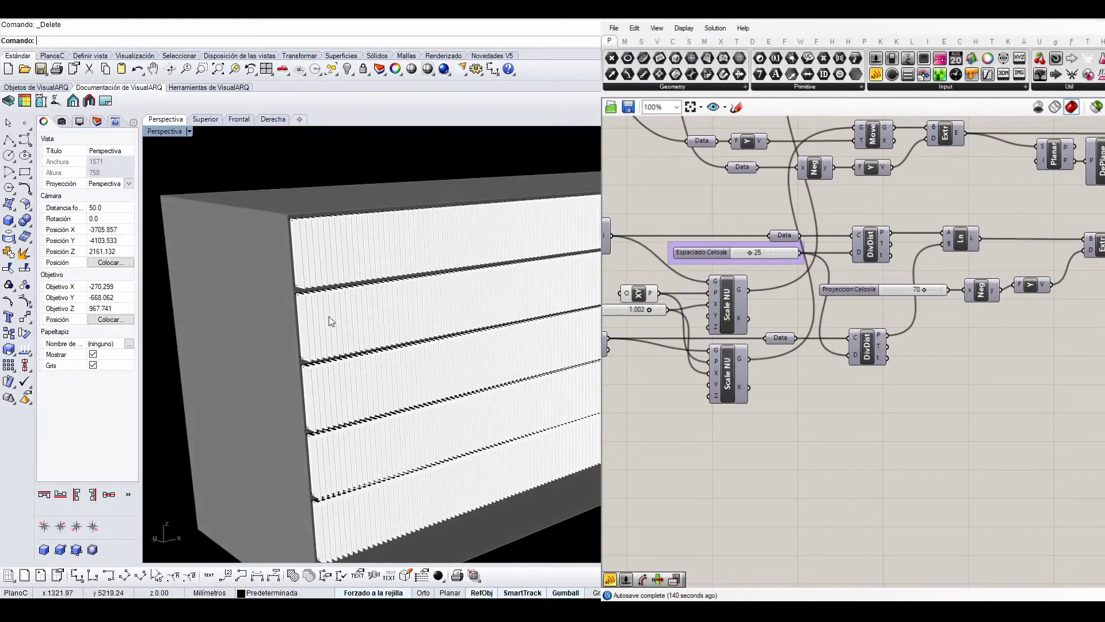
scroll(327, 313, "up", 4)
scroll(748, 256, "up", 3)
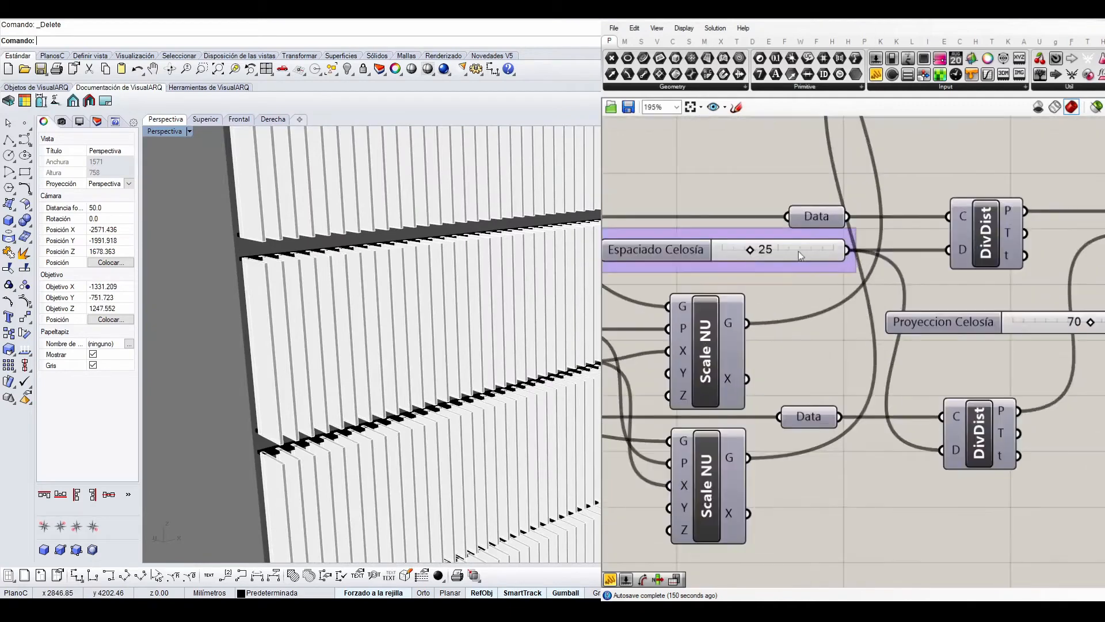
double_click(799, 251)
type("50")
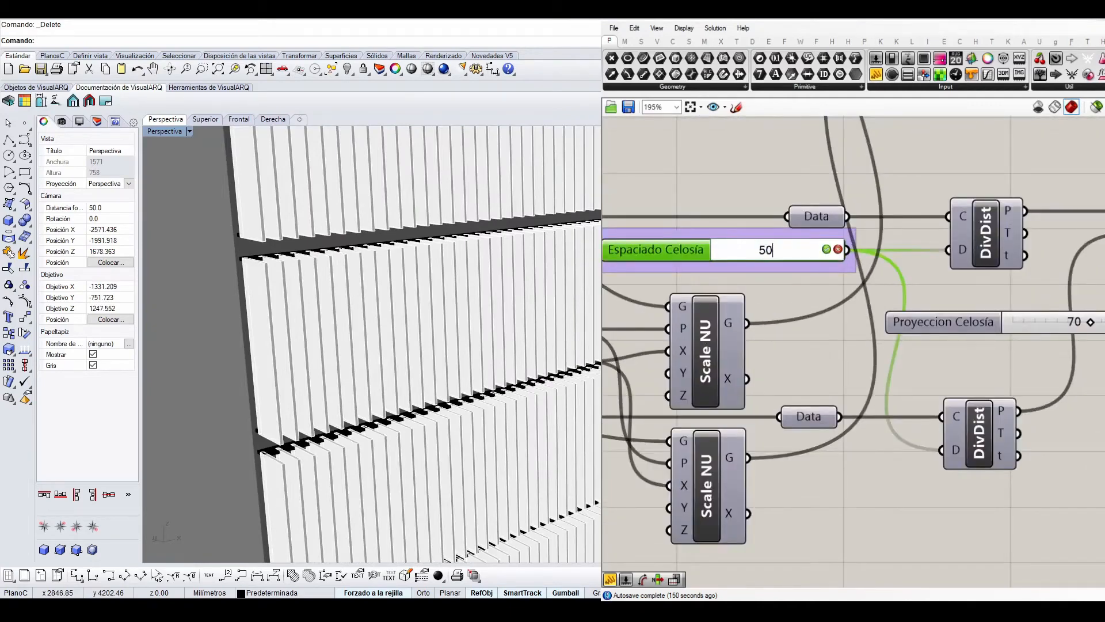
key("Return")
right_click_drag(368, 299, 426, 266)
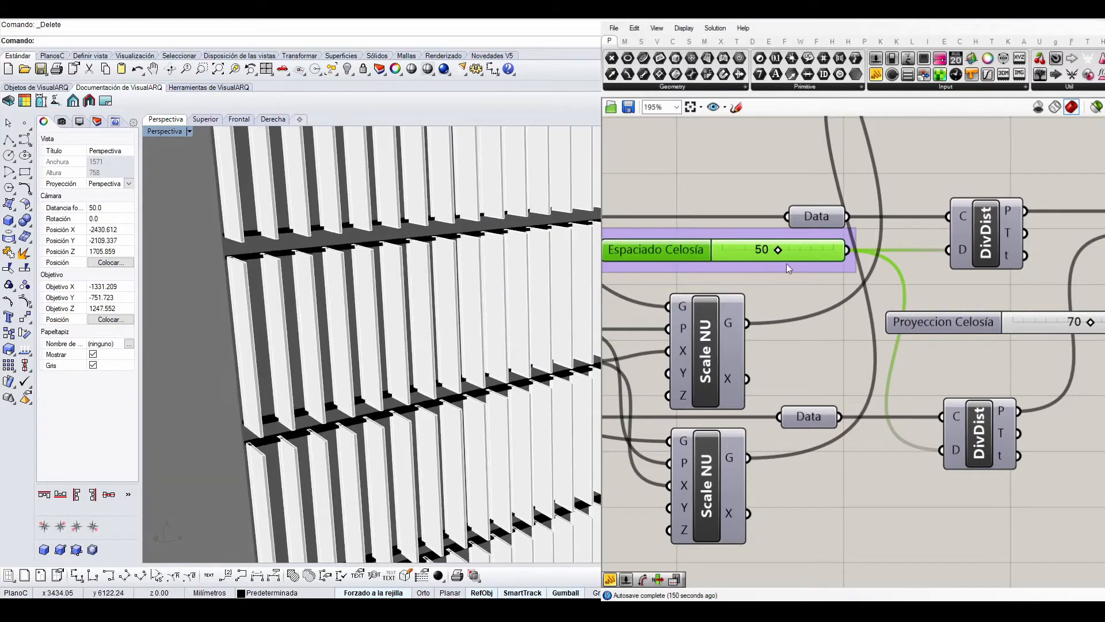
Step: Return the Espaciado Celosía slider to 25
double_click(750, 255)
type("25")
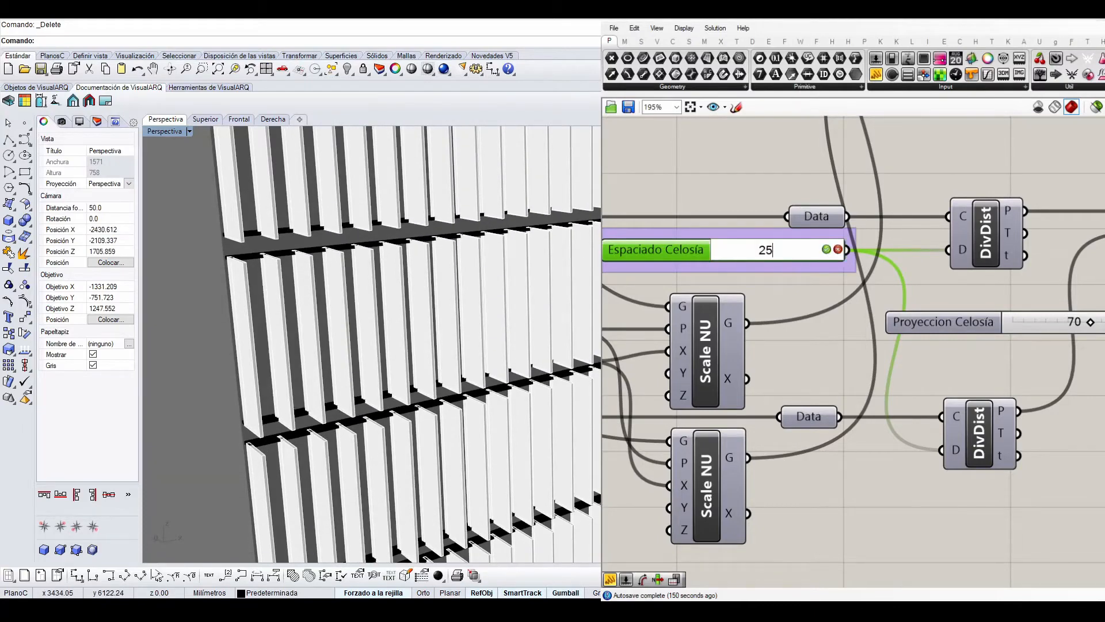
key("Return")
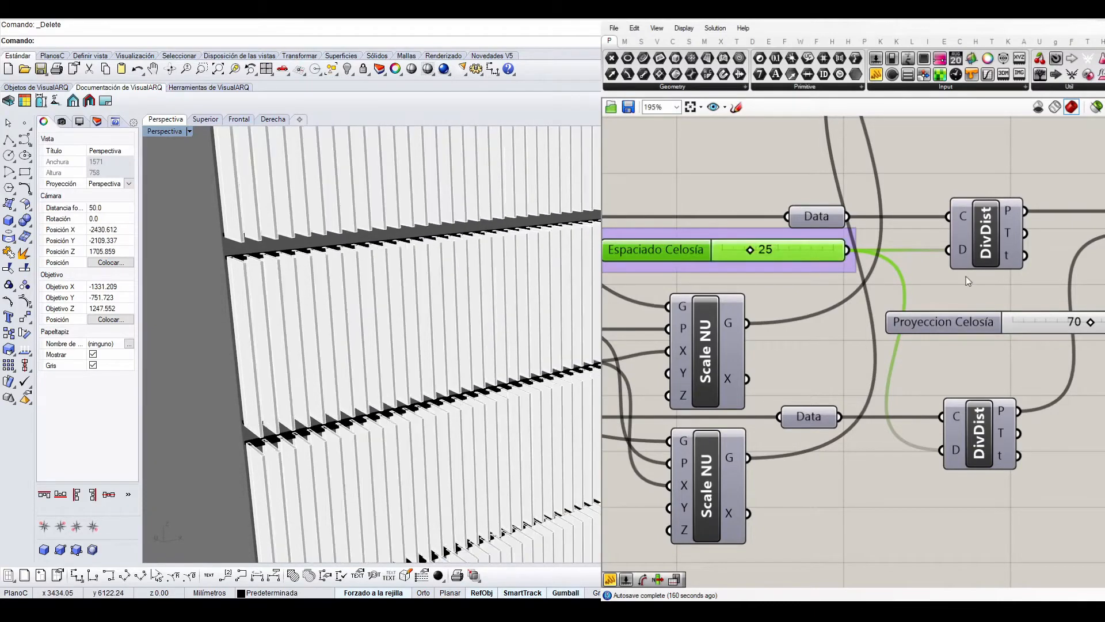
Step: Shift the Proyeccion Celosía slider slightly on the canvas and set its value to 90
scroll(965, 276, "down", 3)
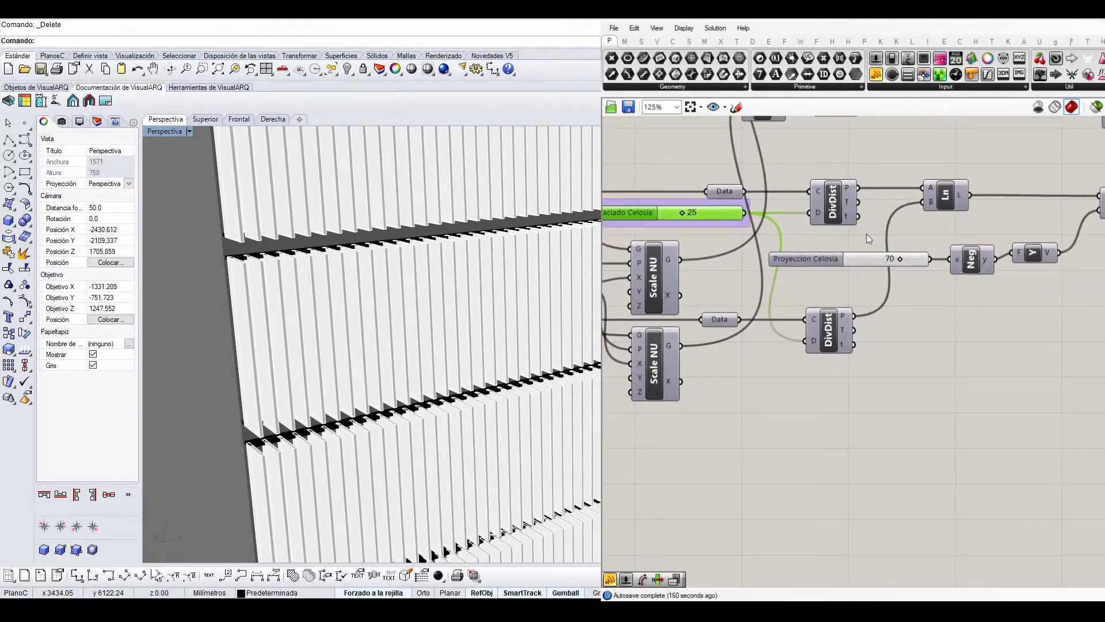
left_click_drag(815, 259, 812, 264)
scroll(254, 269, "up", 5)
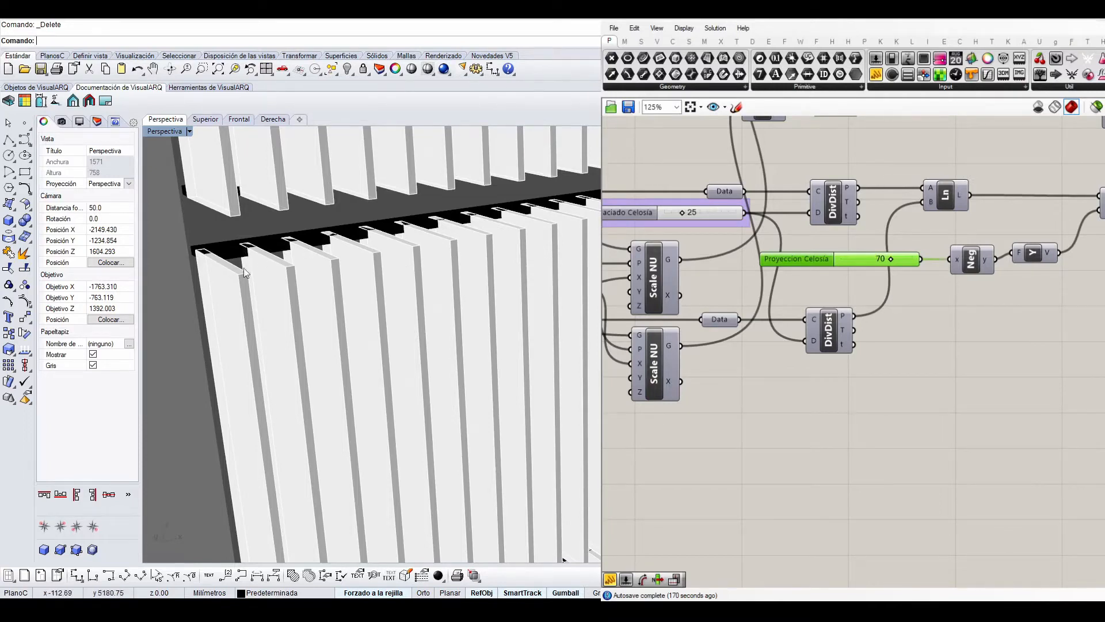
double_click(861, 263)
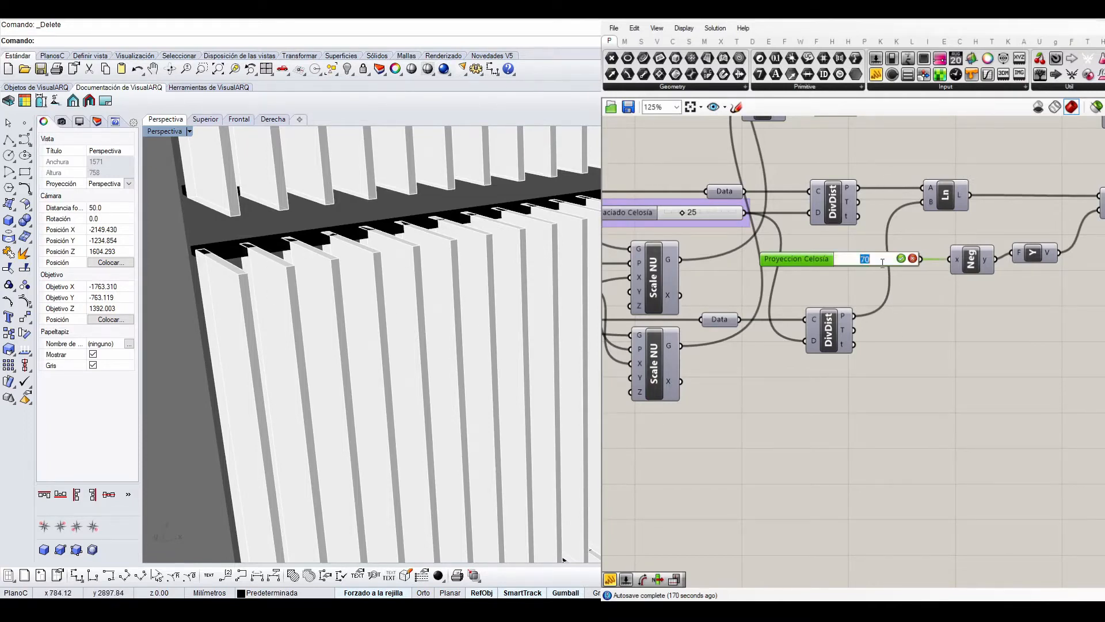
type("90")
key("Return")
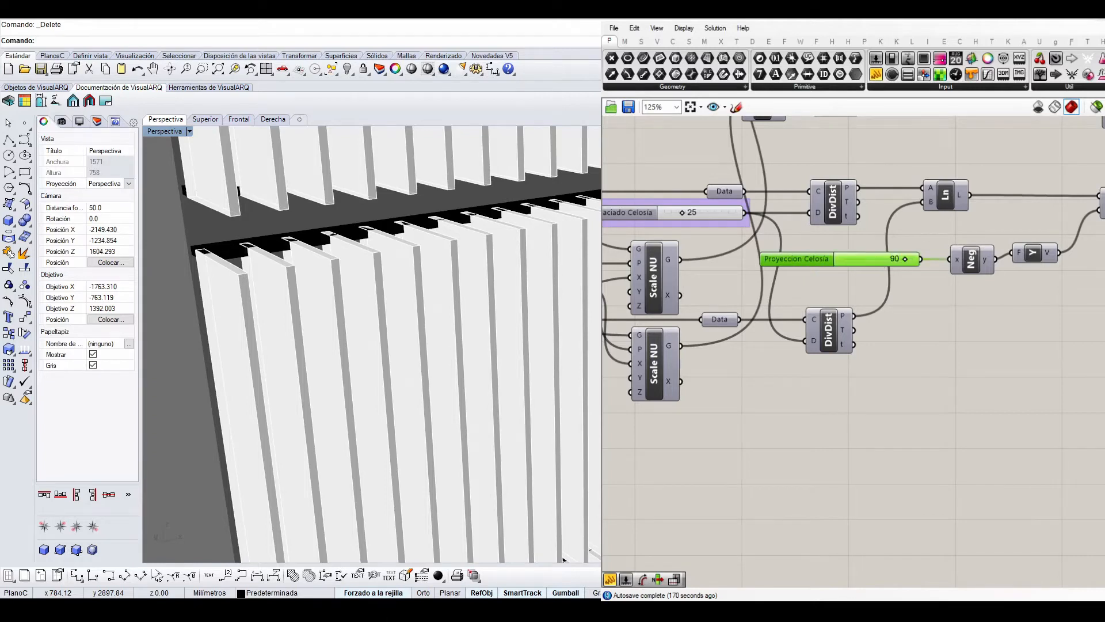
Step: Put the Proyeccion Celosía slider into its own group and colour that group pink
left_click(810, 264)
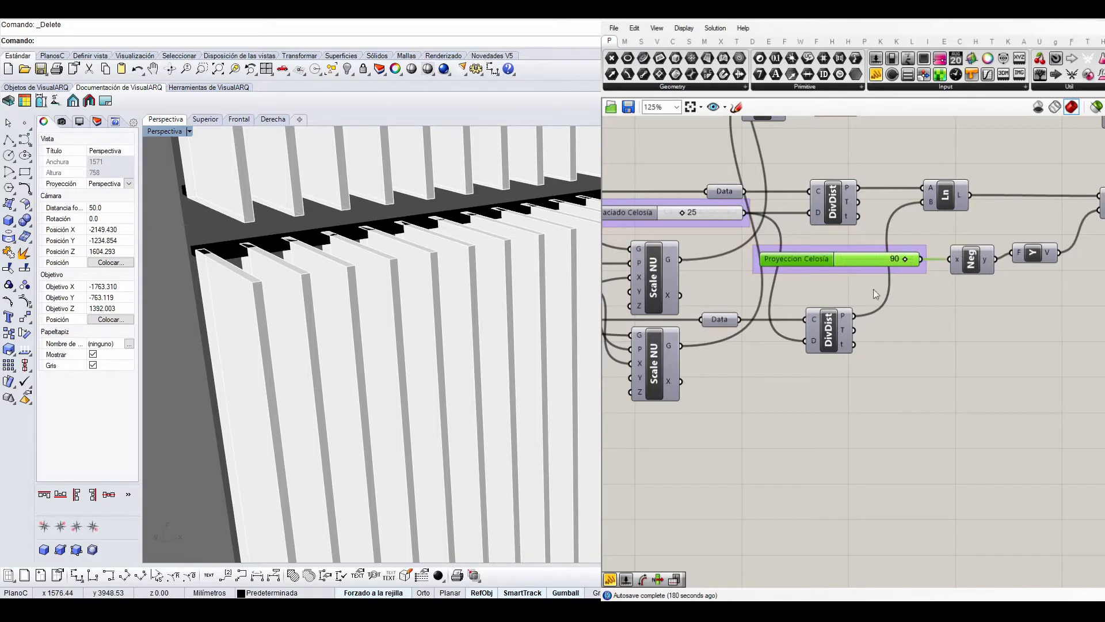
left_click(1042, 526)
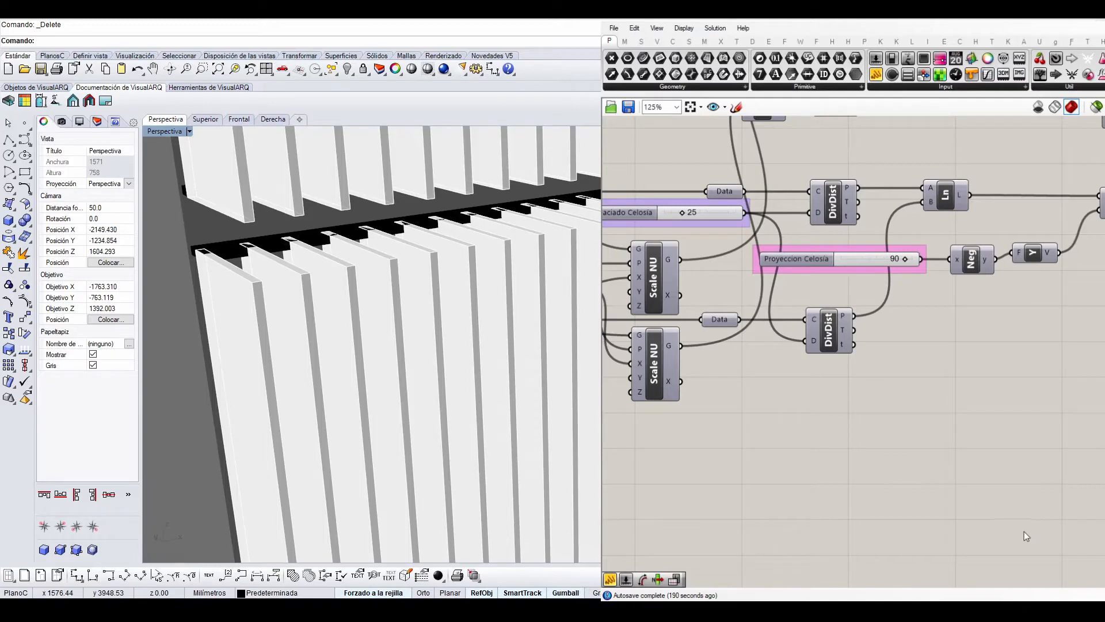
scroll(827, 351, "down", 3)
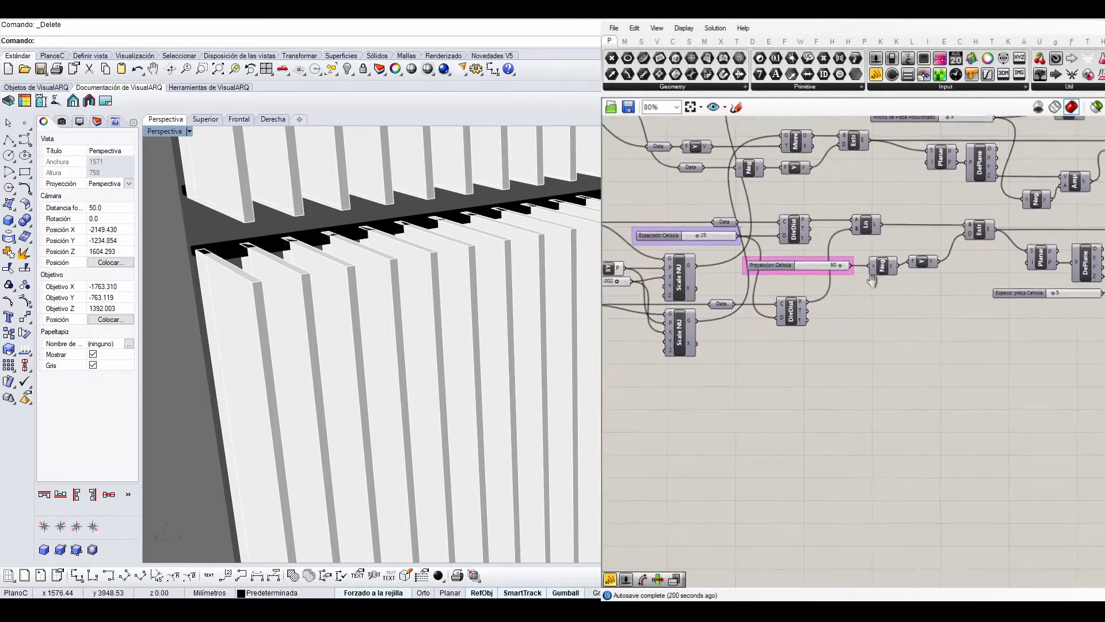
Step: Set the Espesor pieza Celosía slider to 3 to test a thinner slat
right_click_drag(872, 280, 804, 271)
right_click_drag(933, 199, 867, 216)
right_click_drag(629, 245, 854, 243)
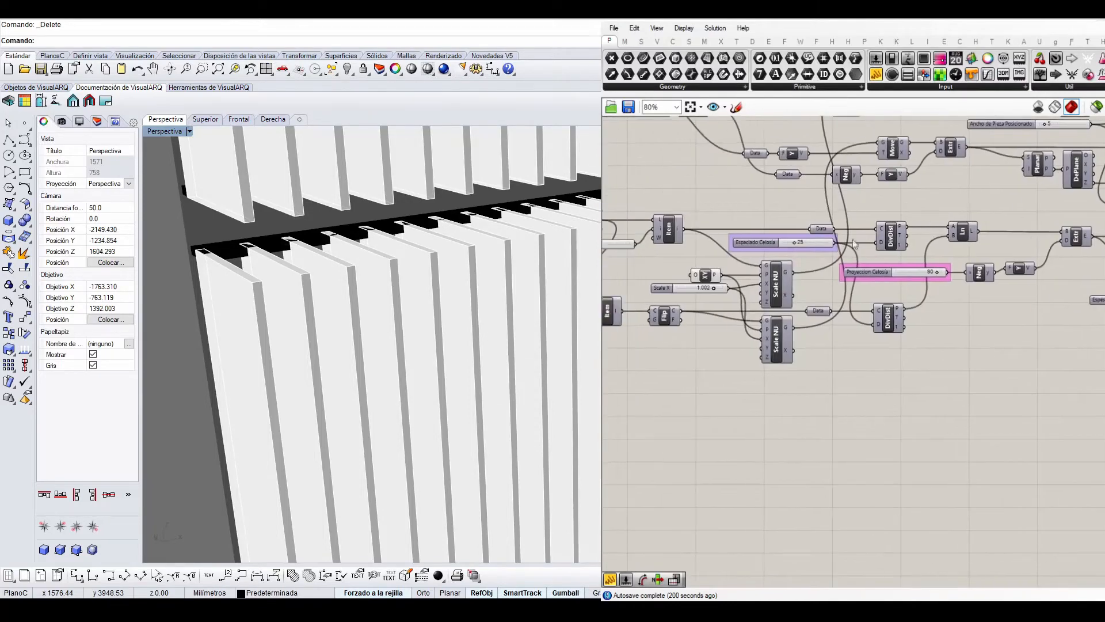
right_click_drag(942, 306, 689, 302)
scroll(944, 305, "up", 3)
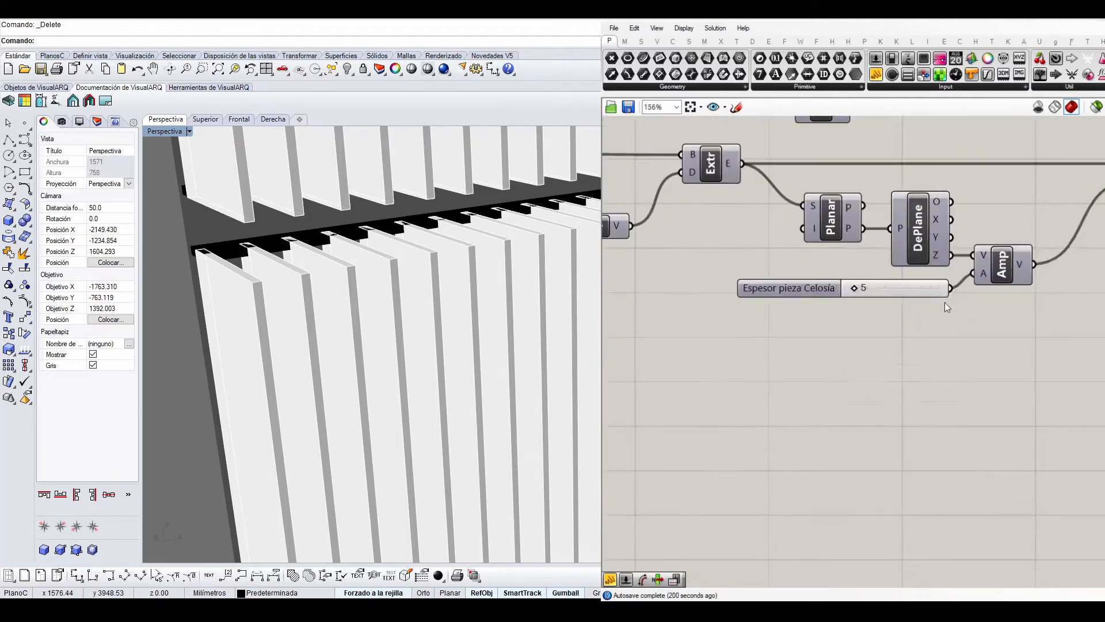
scroll(858, 277, "up", 2)
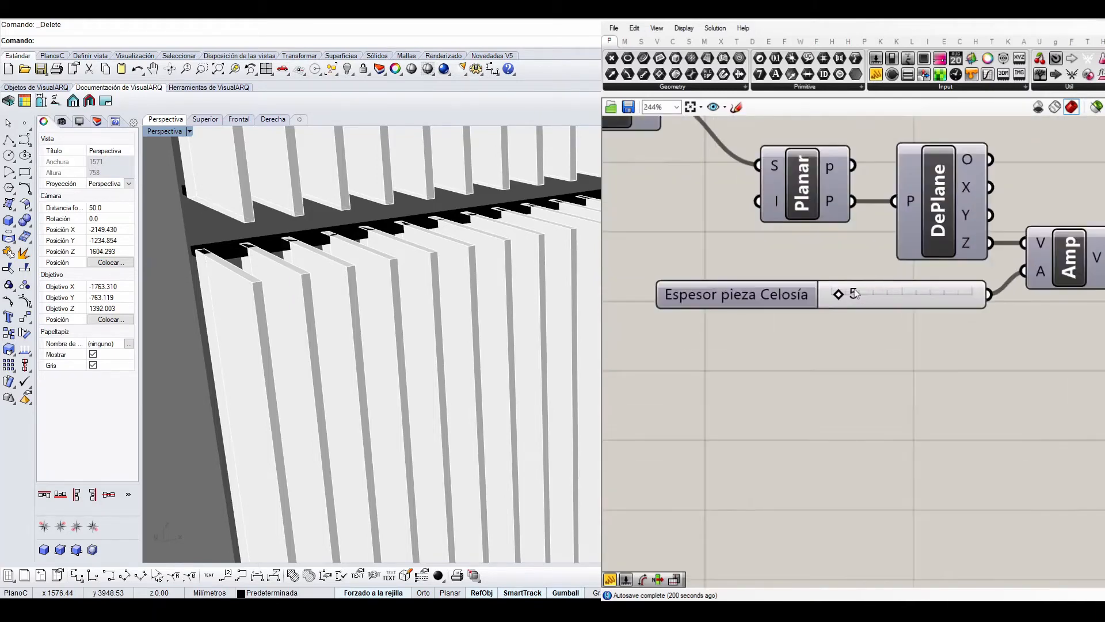
right_click_drag(347, 257, 375, 267)
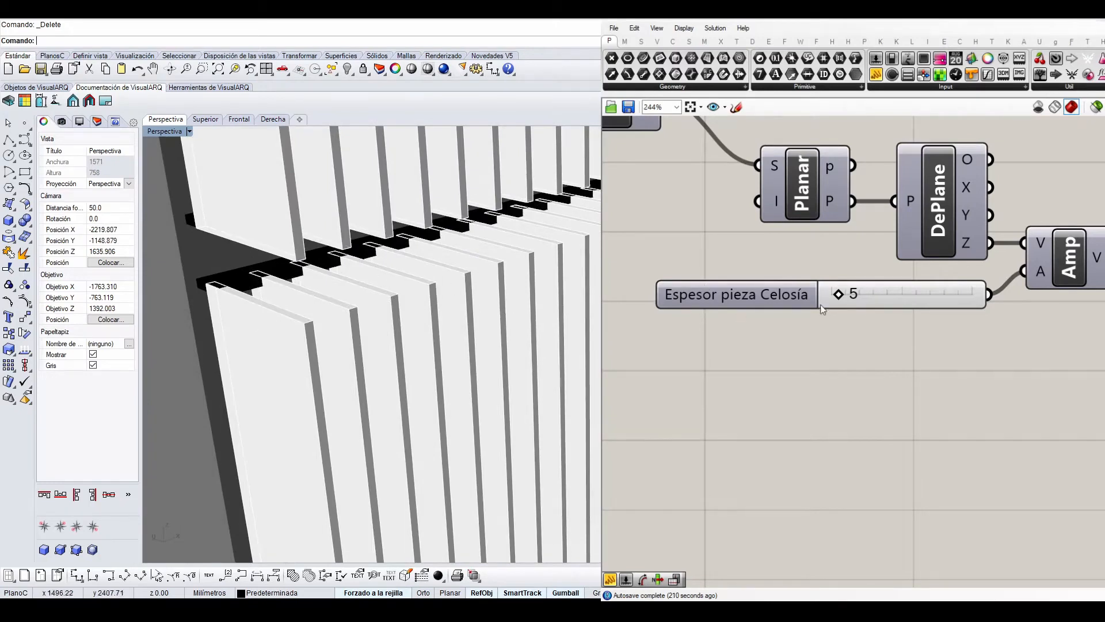
double_click(871, 299)
type("3")
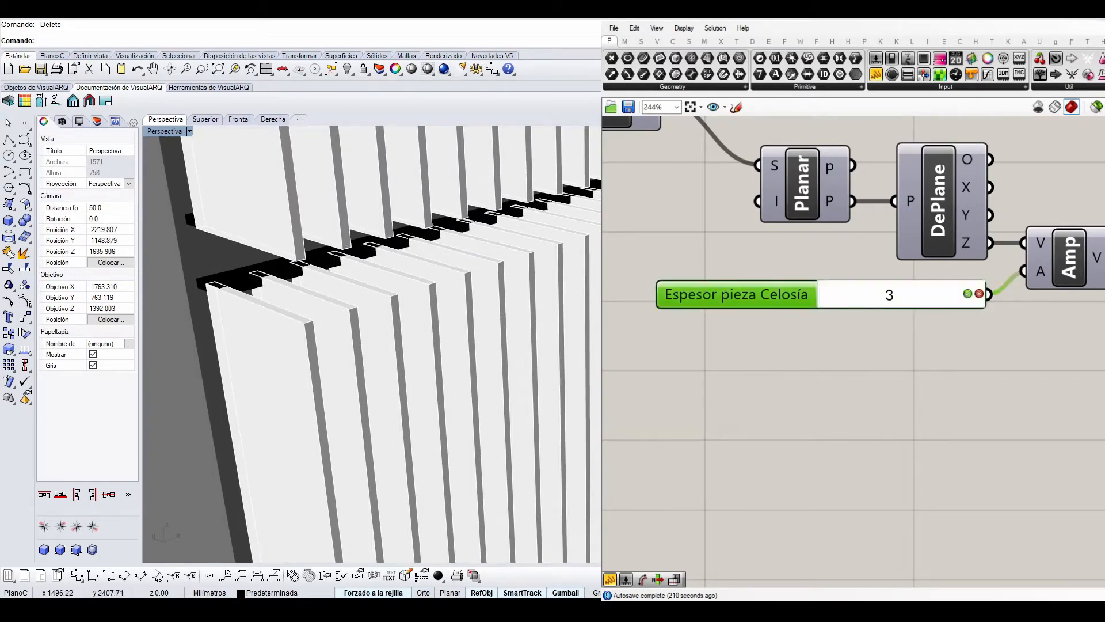
key("Return")
Step: Examine the slat thickness on the latticed facade from several angles and distances
scroll(348, 335, "down", 3)
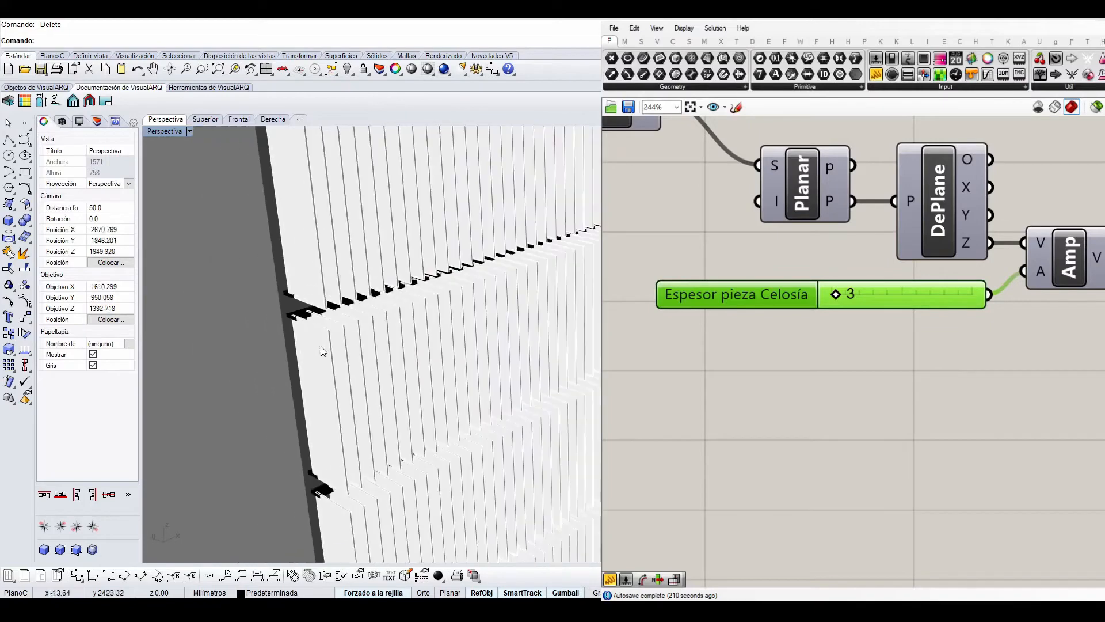
scroll(323, 351, "down", 8)
right_click_drag(335, 340, 320, 364)
scroll(329, 238, "up", 8)
scroll(292, 306, "up", 2)
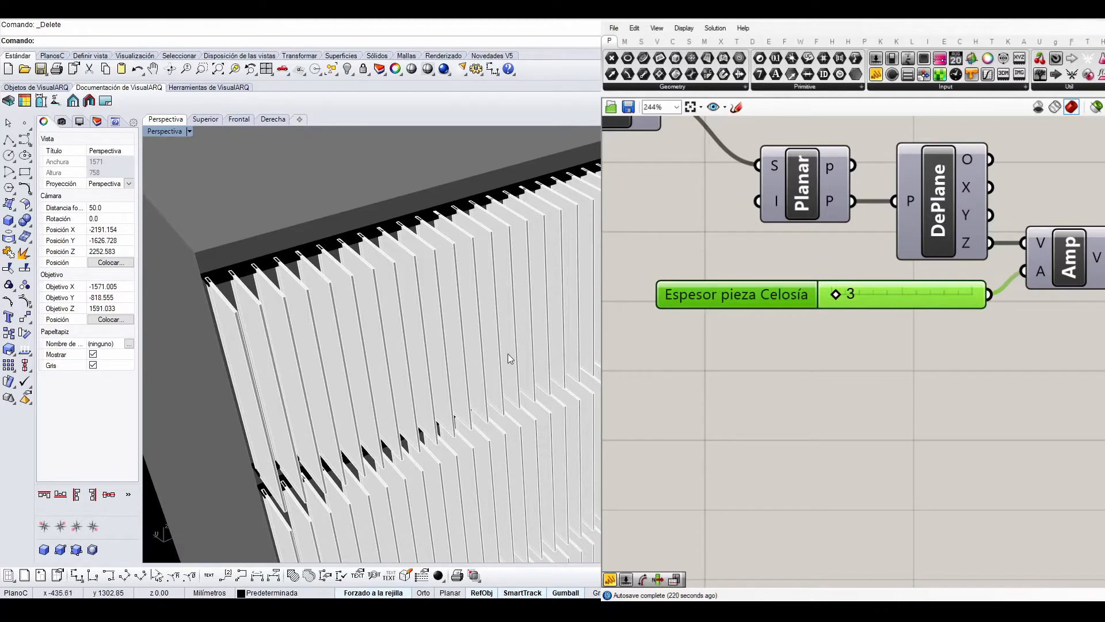
scroll(377, 346, "down", 5)
right_click_drag(378, 346, 397, 305)
scroll(393, 364, "up", 4)
right_click_drag(394, 365, 385, 403)
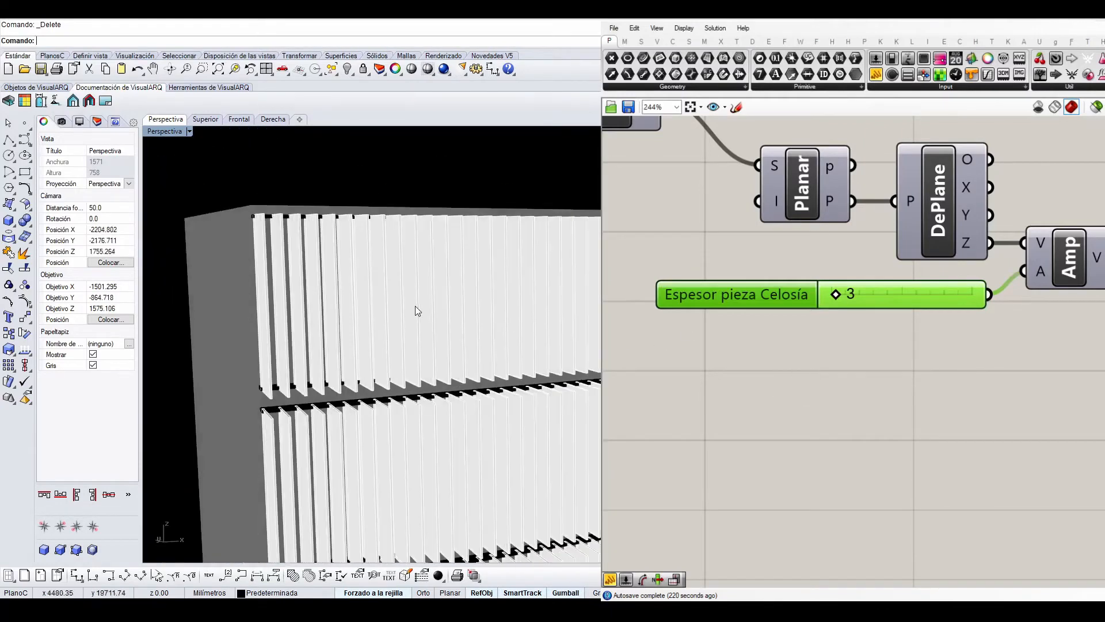
right_click_drag(418, 311, 449, 288)
scroll(884, 292, "up", 1)
Step: Set the Espesor pieza Celosía slider to 10 and check the slat thickness up close on the facade
double_click(884, 292)
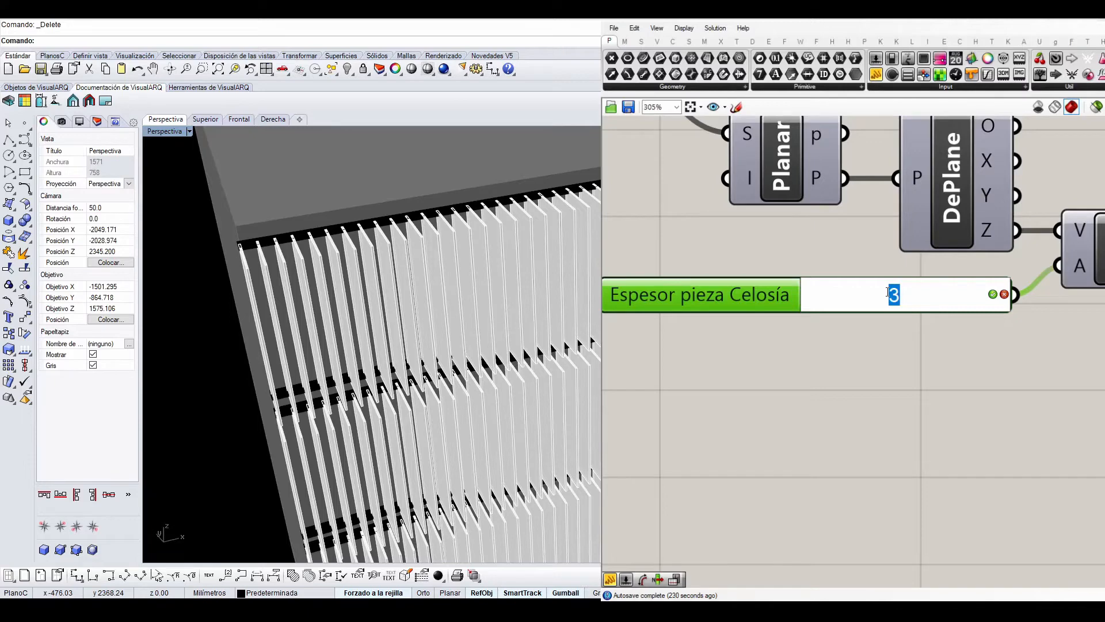
type("10")
key("Return")
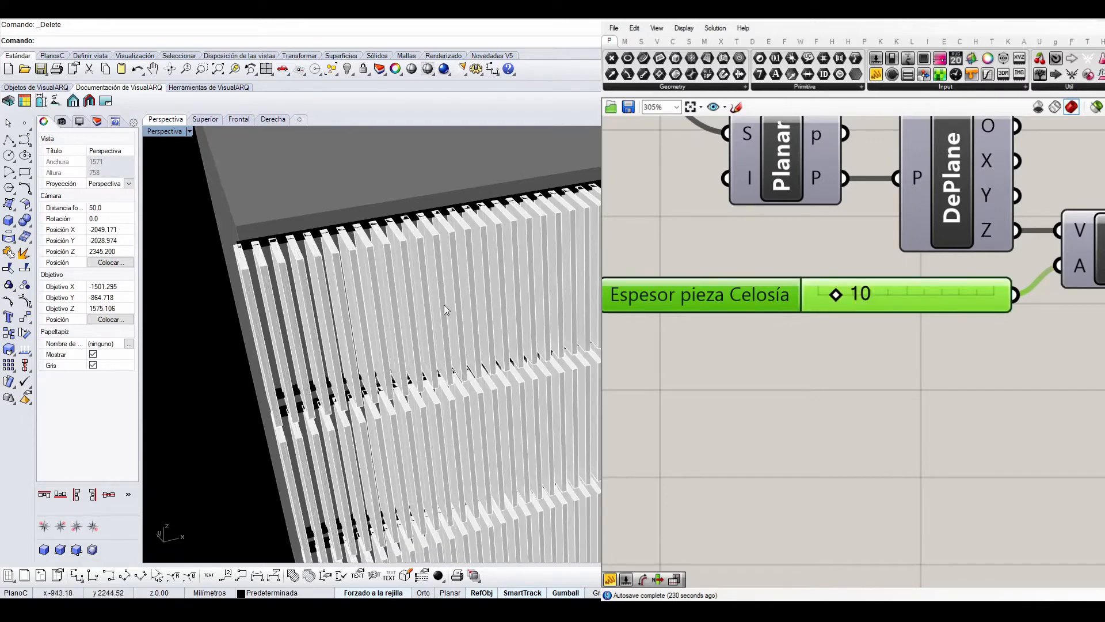
right_click_drag(430, 300, 413, 292)
scroll(360, 259, "up", 6)
right_click_drag(360, 259, 340, 278)
scroll(341, 285, "down", 3)
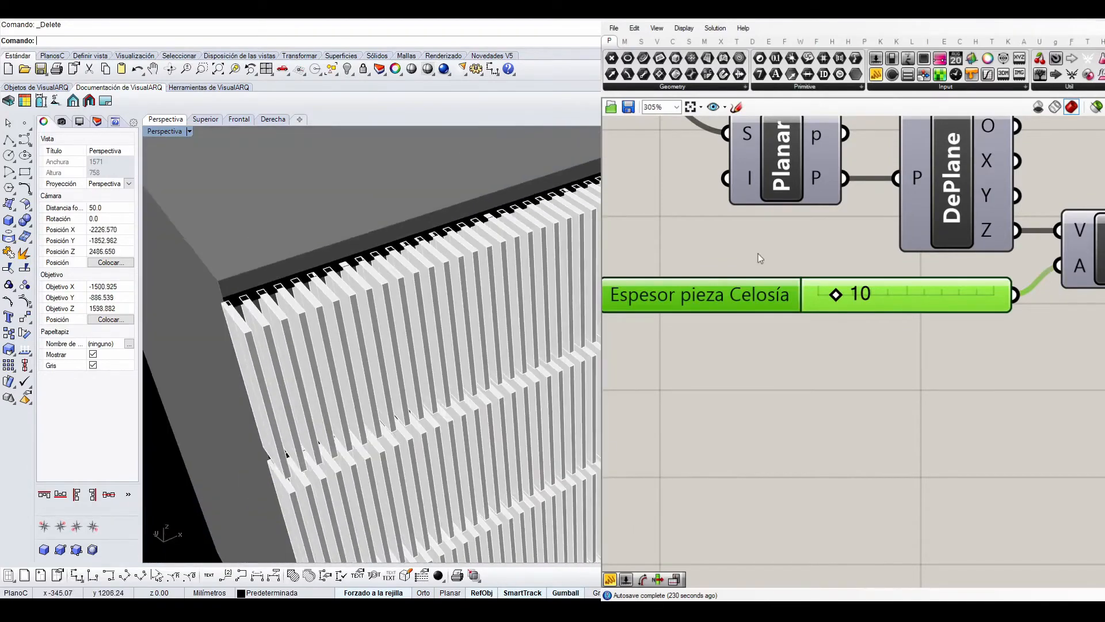
Step: Set the Espesor pieza Celosía slider to 5 and put it into its own group
scroll(758, 254, "down", 5)
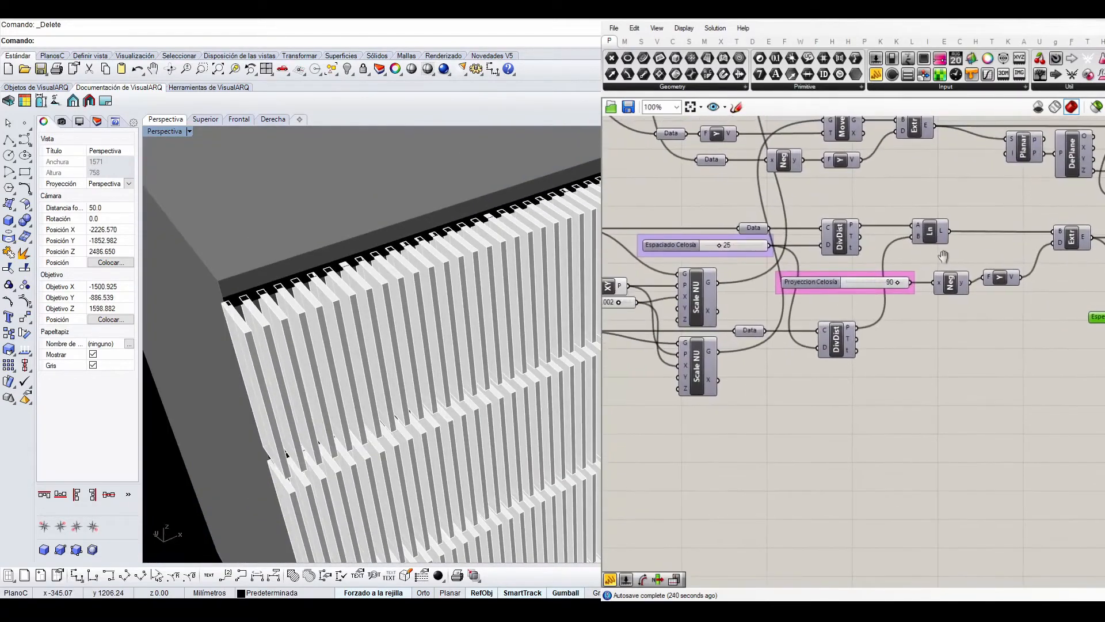
scroll(730, 246, "up", 3)
double_click(730, 245)
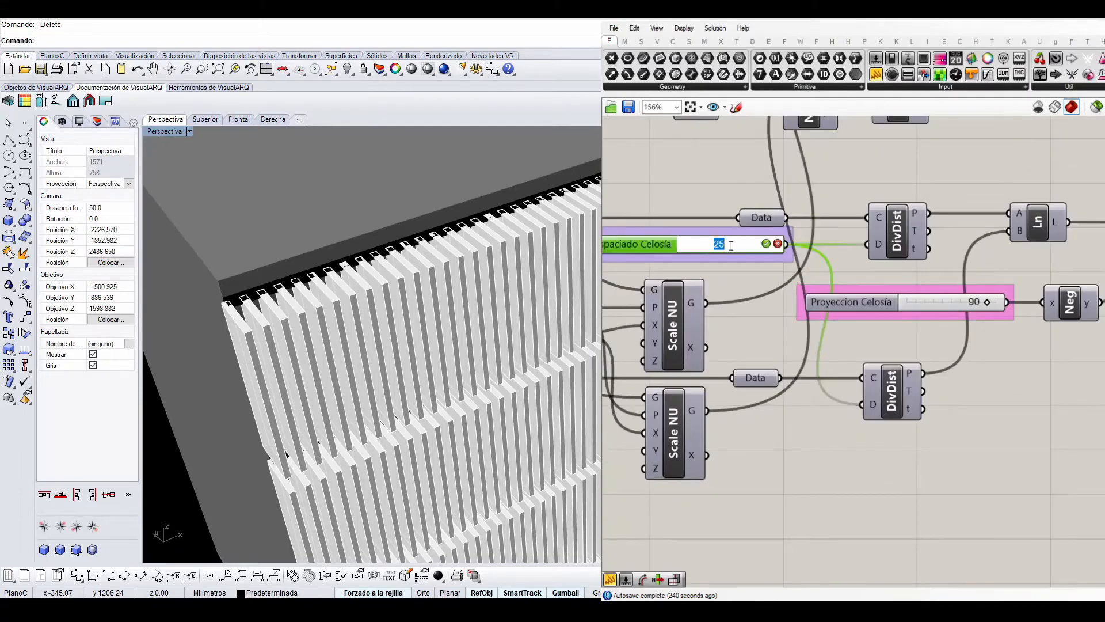
left_click(754, 292)
right_click_drag(862, 279, 701, 260)
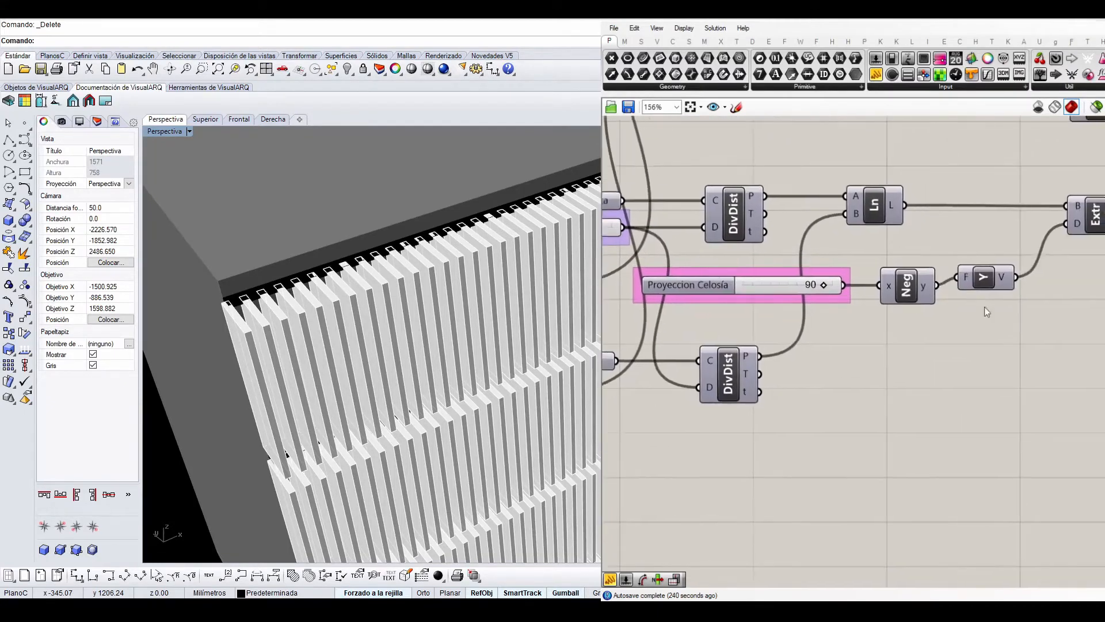
right_click_drag(1087, 326, 876, 300)
scroll(875, 305, "up", 3)
double_click(949, 316)
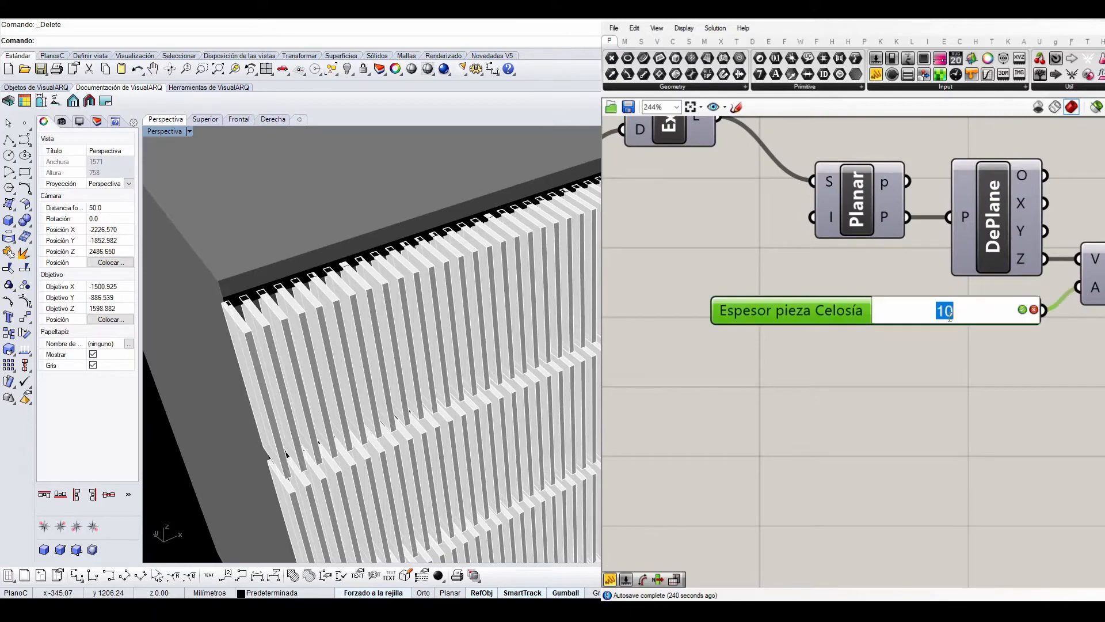
type("5")
key("Return")
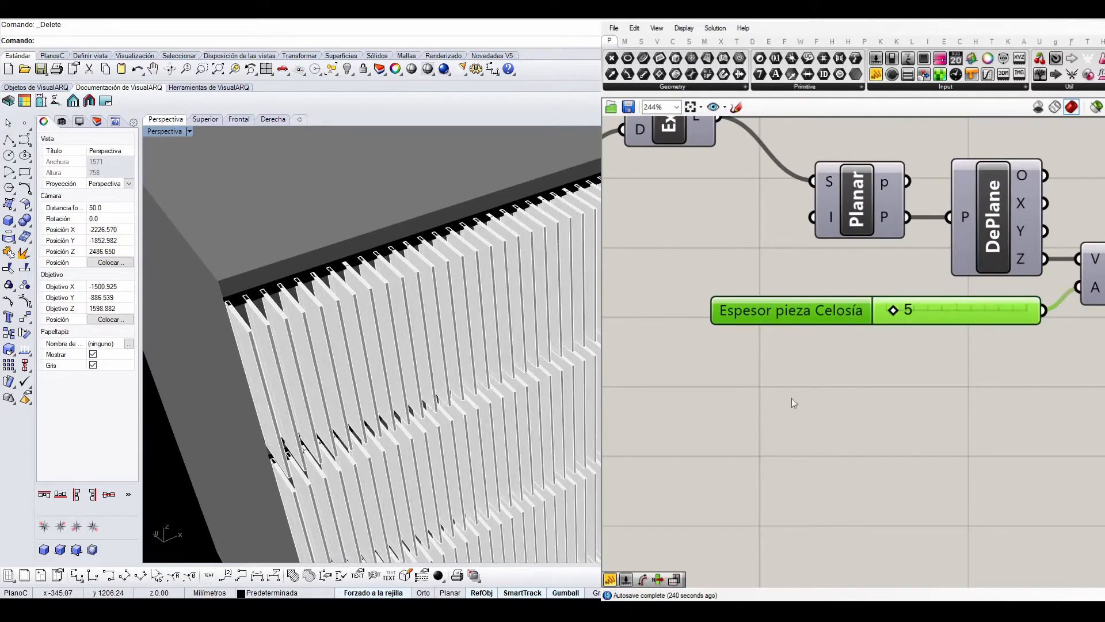
left_click(792, 399)
left_click(819, 322)
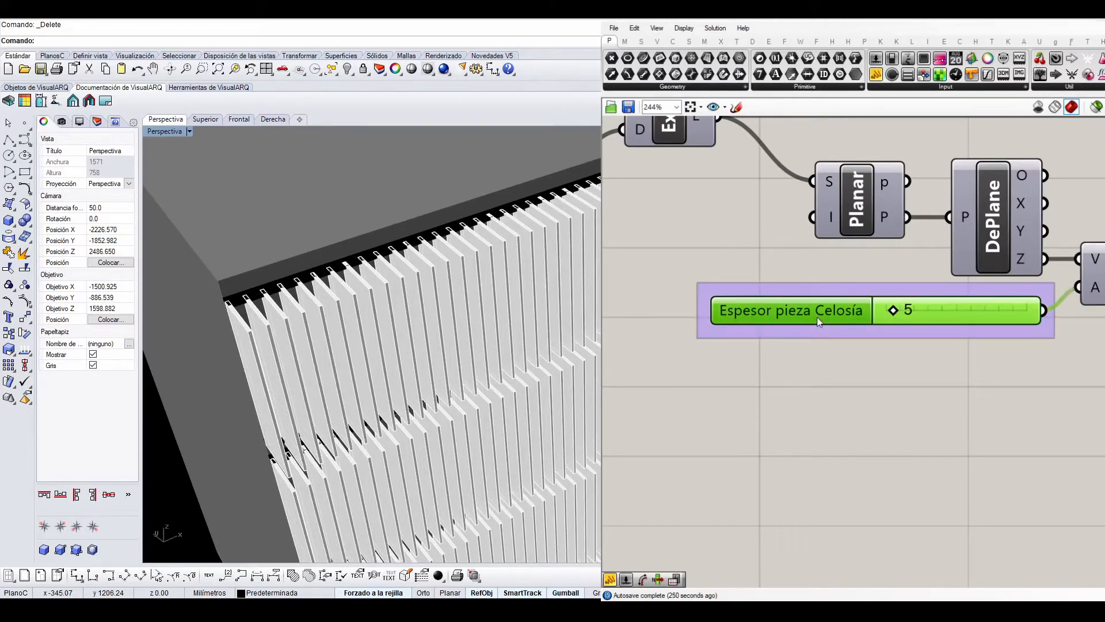
Step: Review the lattice branch of the definition, from the Espesor pieza Celosía slider back to the Item component
scroll(818, 377, "down", 5)
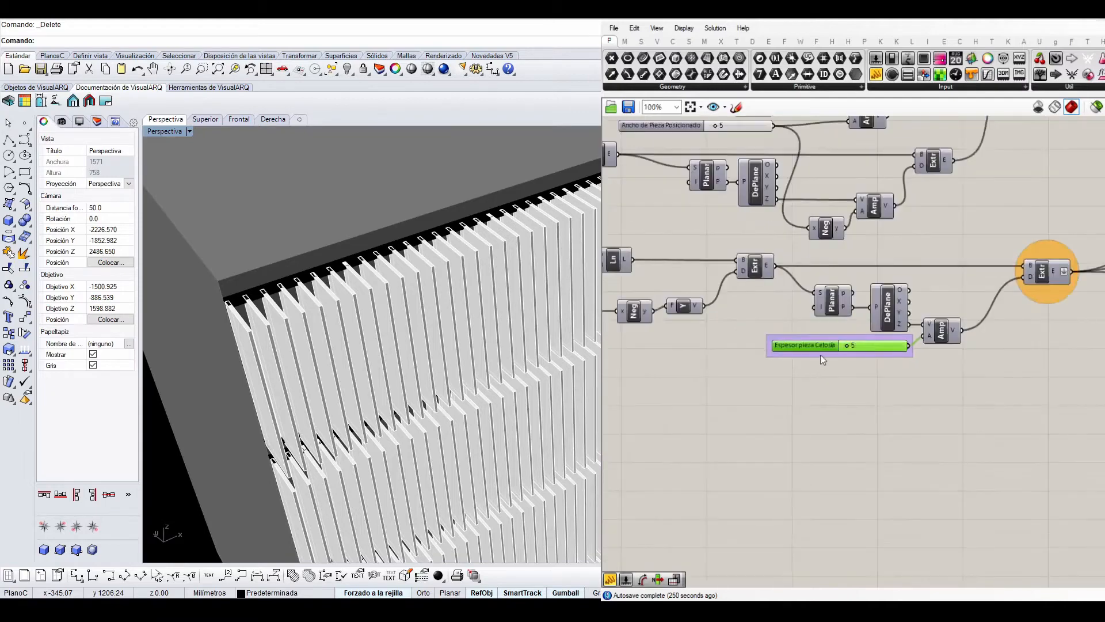
scroll(820, 355, "down", 2)
right_click_drag(809, 342, 873, 316)
scroll(769, 262, "up", 2)
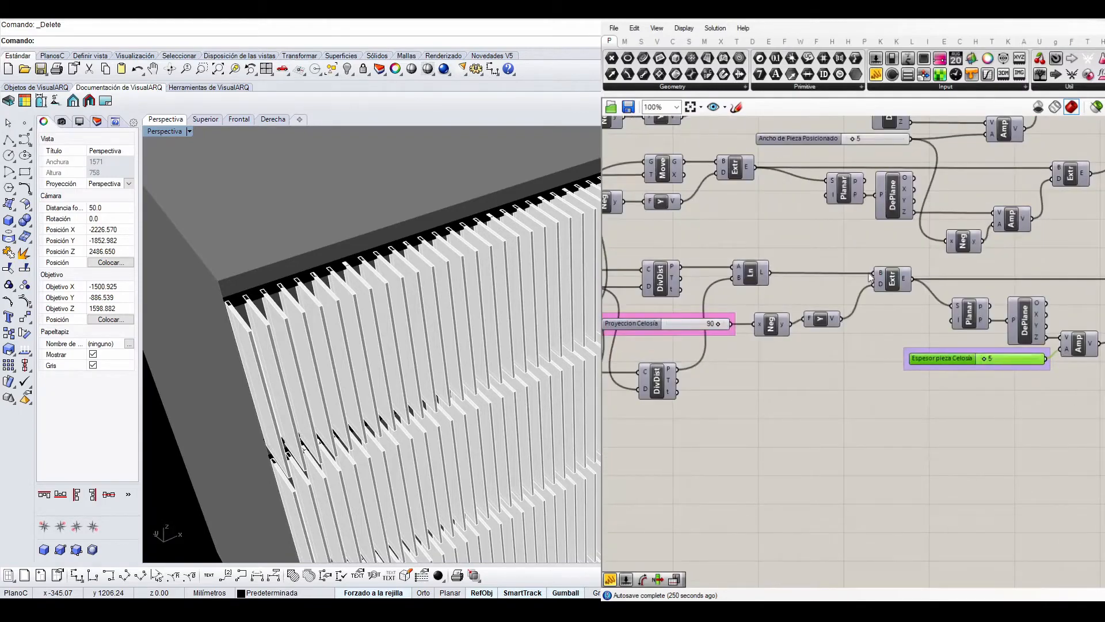
scroll(796, 293, "down", 4)
scroll(726, 257, "up", 2)
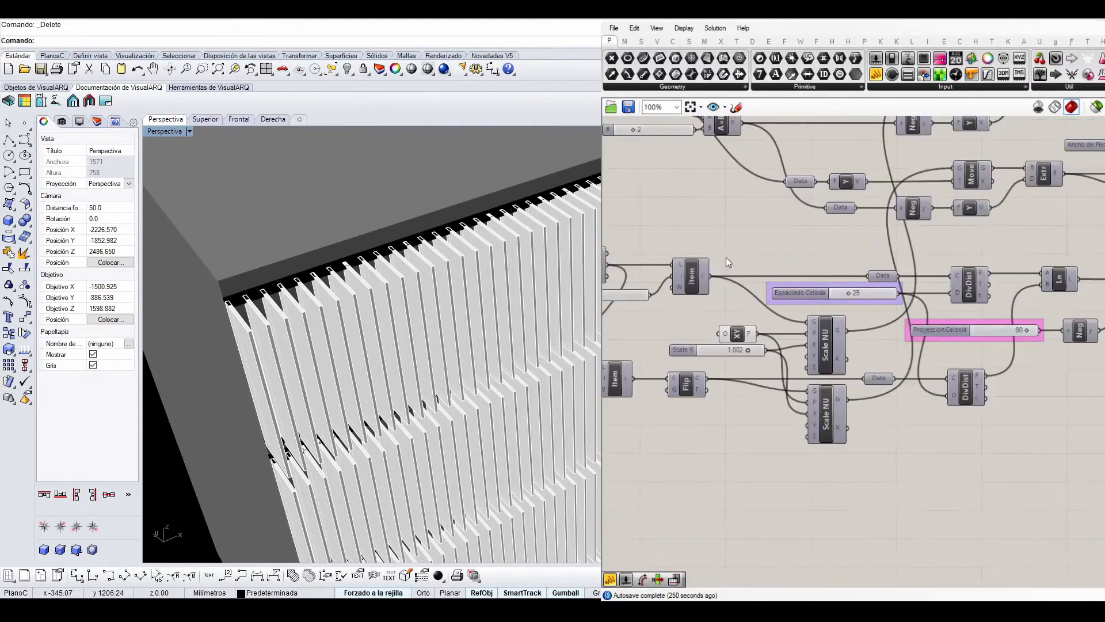
left_click(730, 269)
left_click(913, 376)
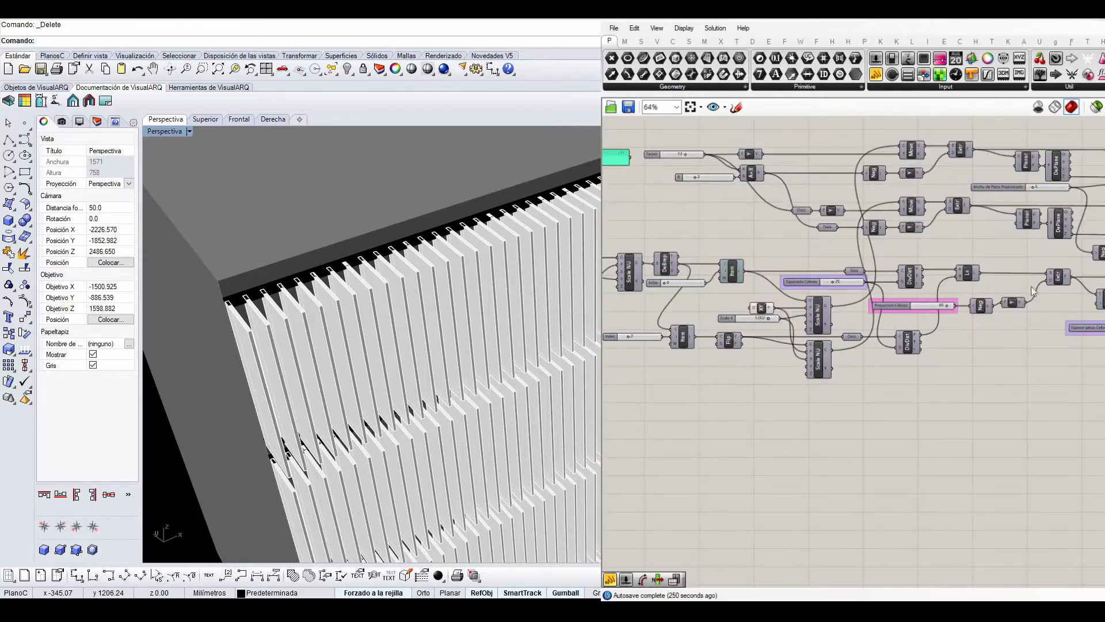
Step: Limit the preview to selected components and display the lattice lines of the Ln component
left_click(1096, 107)
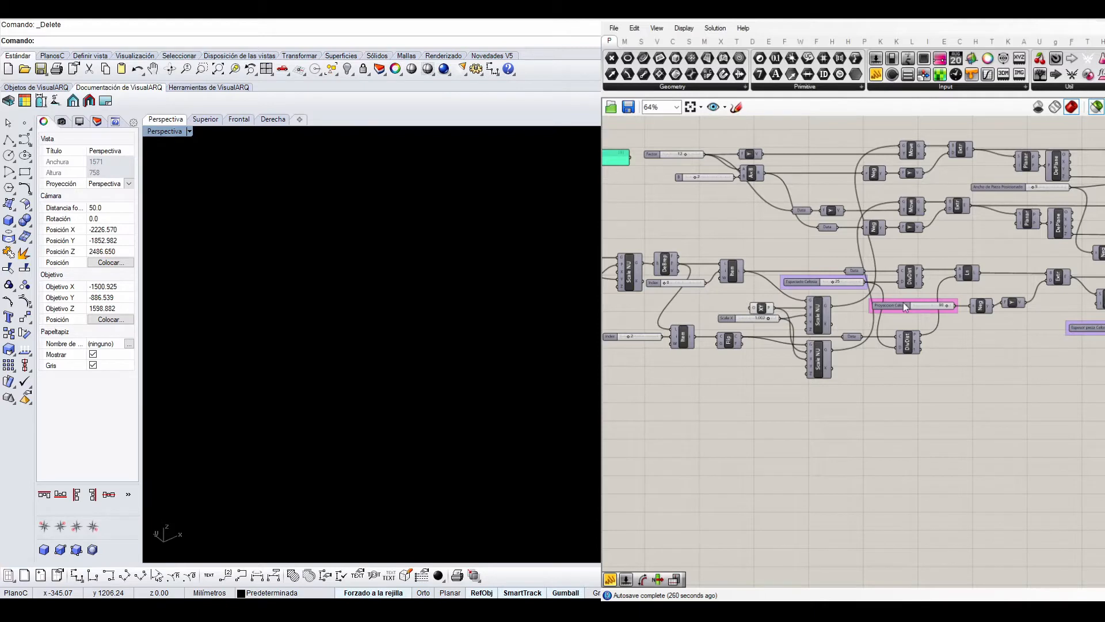
left_click(968, 274)
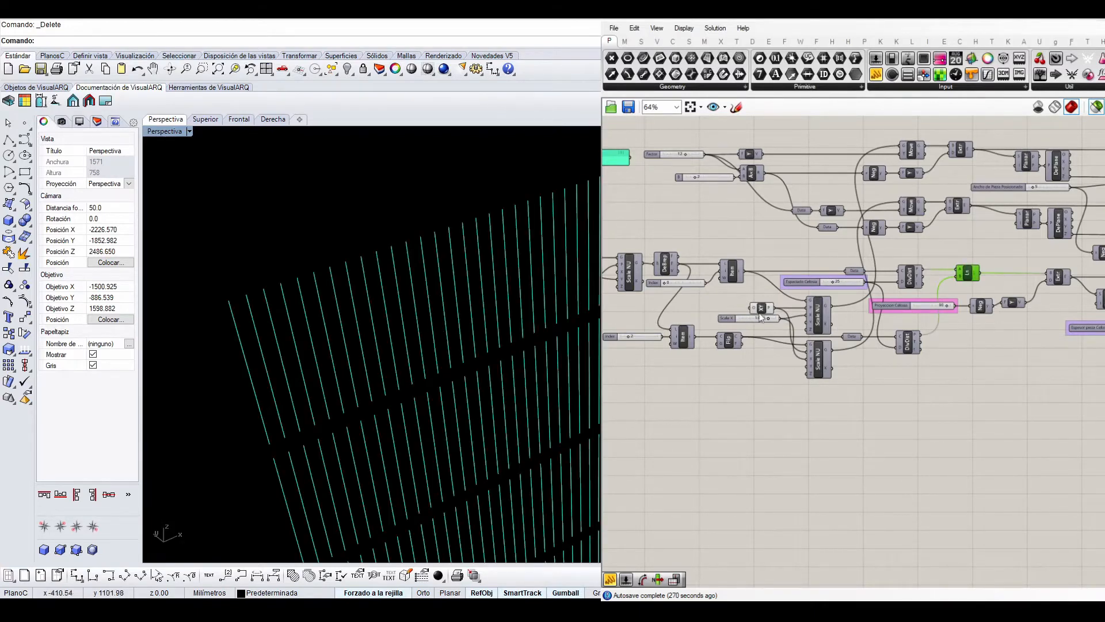
right_click_drag(1000, 271, 966, 265)
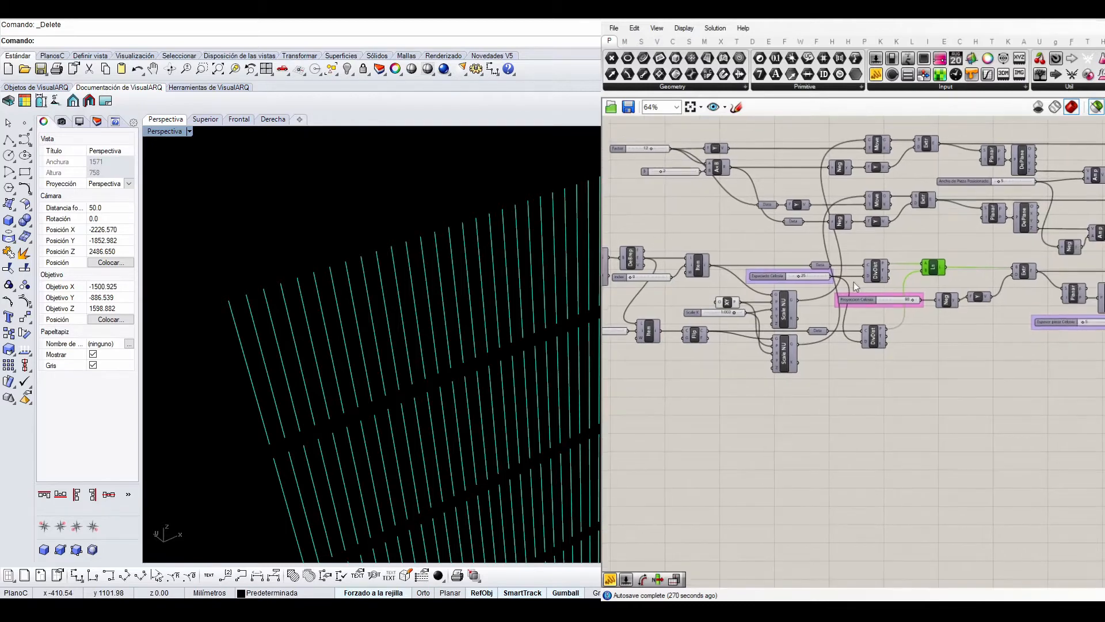
Step: Preview the division points of the upper DivDist component and then the lines of the Ln component
left_click(948, 359)
scroll(883, 271, "up", 2)
left_click(883, 270)
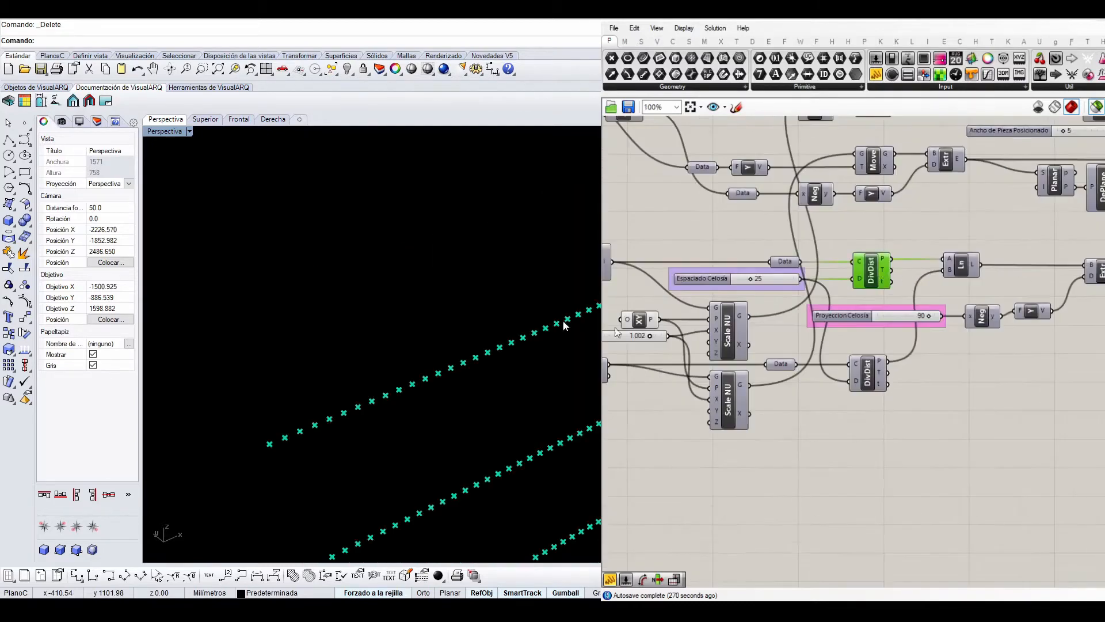
right_click_drag(441, 371, 443, 345)
left_click(964, 268)
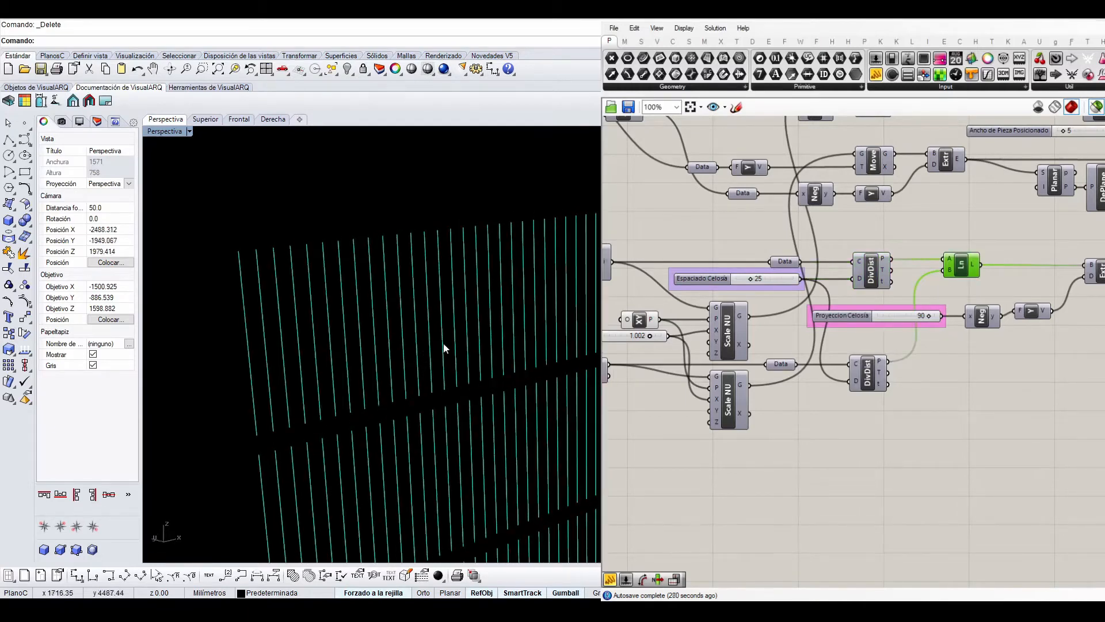
Step: Preview the Ln lines together with the surfaces of the Extr component they feed, then clear the selection
right_click_drag(1010, 312, 934, 306)
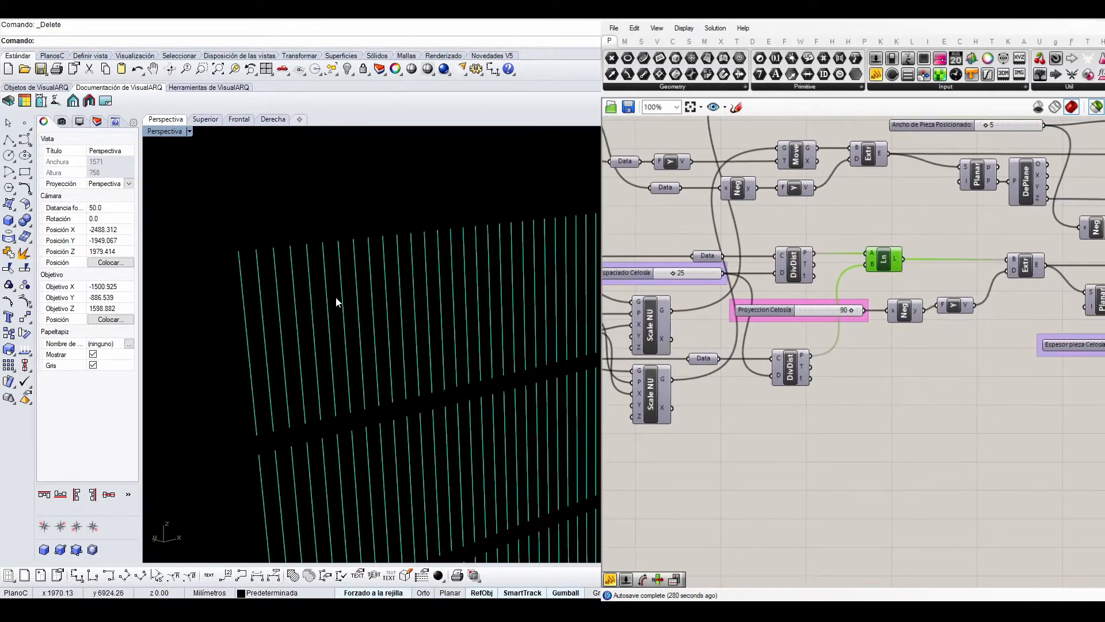
left_click(1031, 269, "shift")
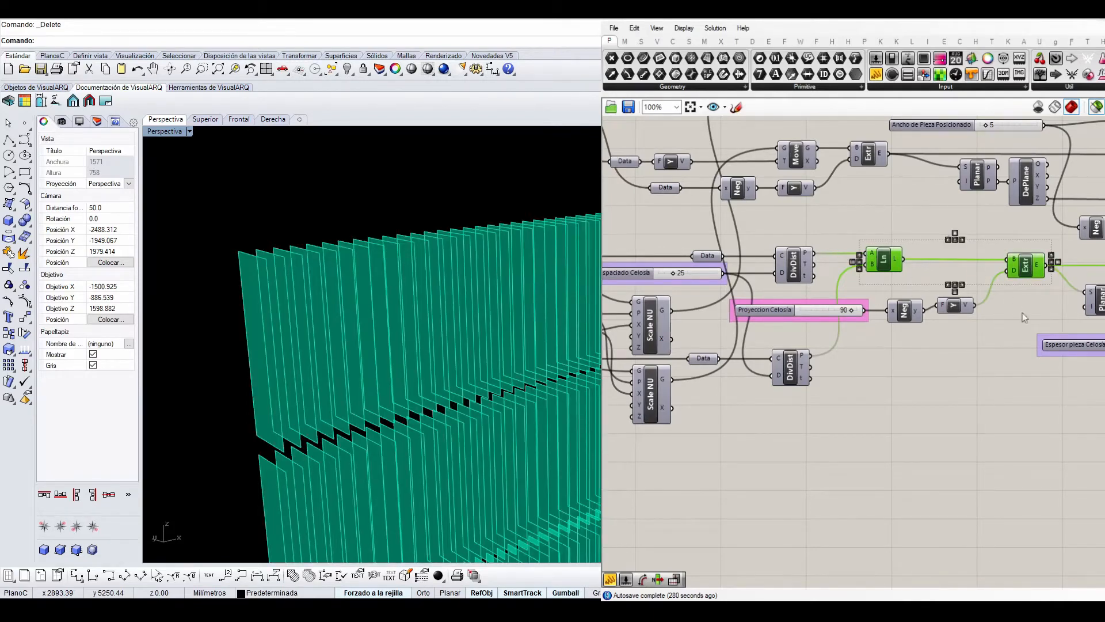
left_click(999, 333)
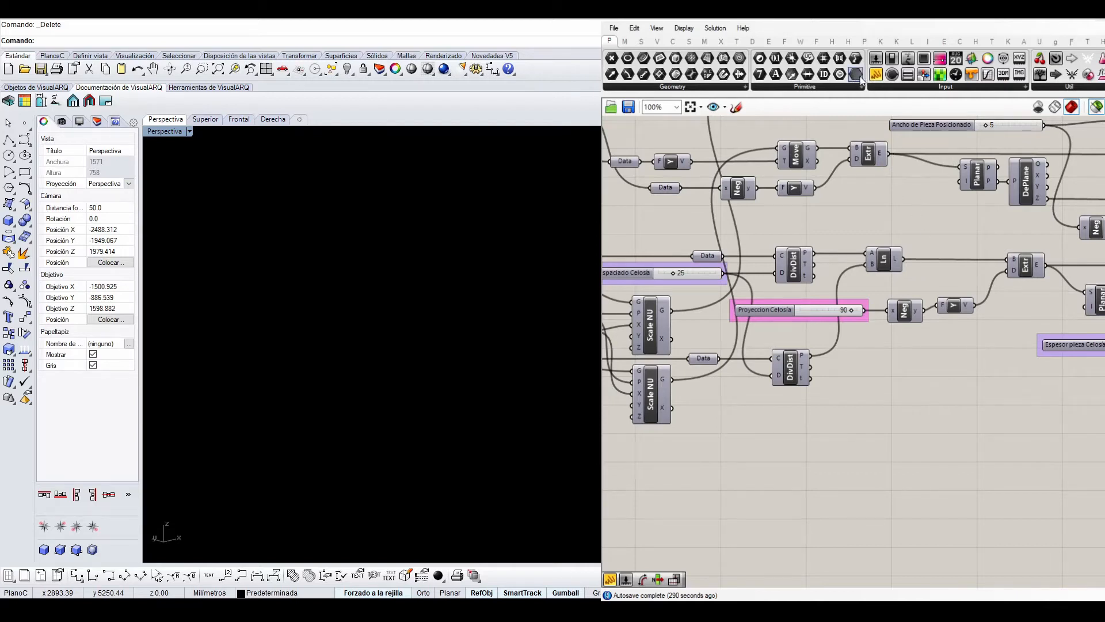
Step: Insert a Data parameter between the Ln output and the Extr base input and align it with them
left_click_drag(859, 78, 949, 237)
left_click(859, 79)
scroll(938, 262, "up", 1)
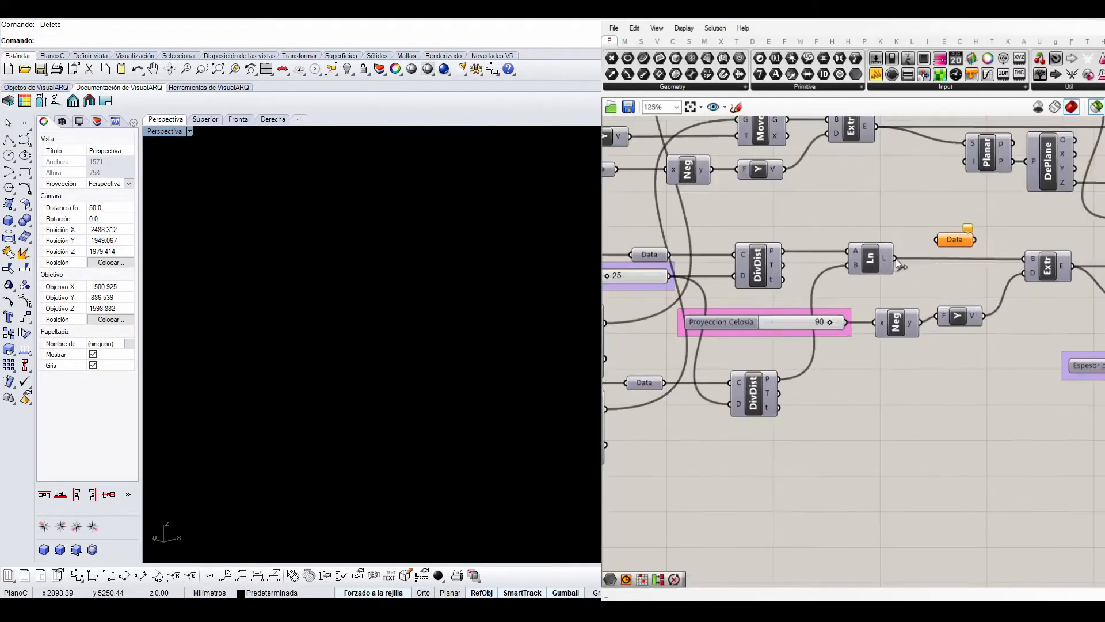
left_click(954, 240)
left_click_drag(975, 239, 1024, 259)
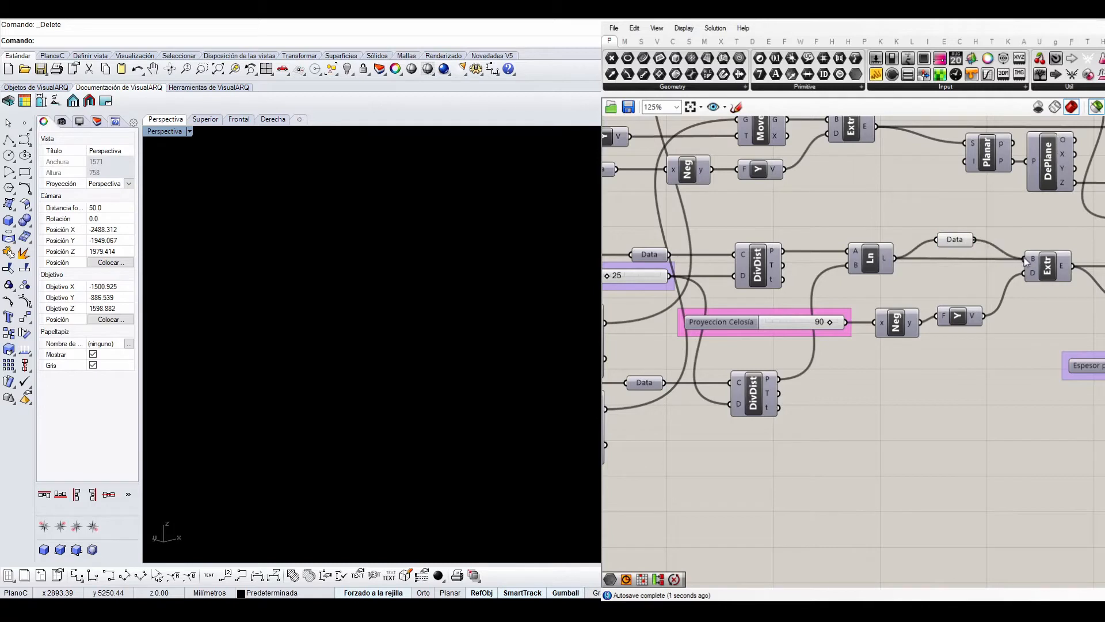
left_click_drag(956, 246, 957, 264)
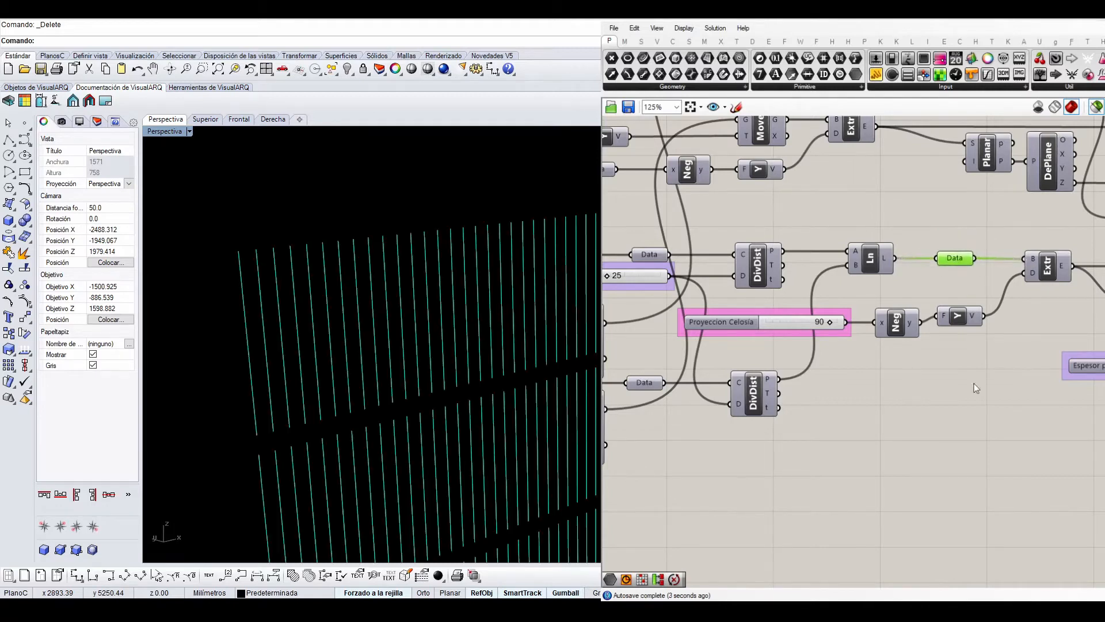
Step: Turn off the preview of the Data parameter between Ln and Extr and put it into its own group
middle_click(955, 261)
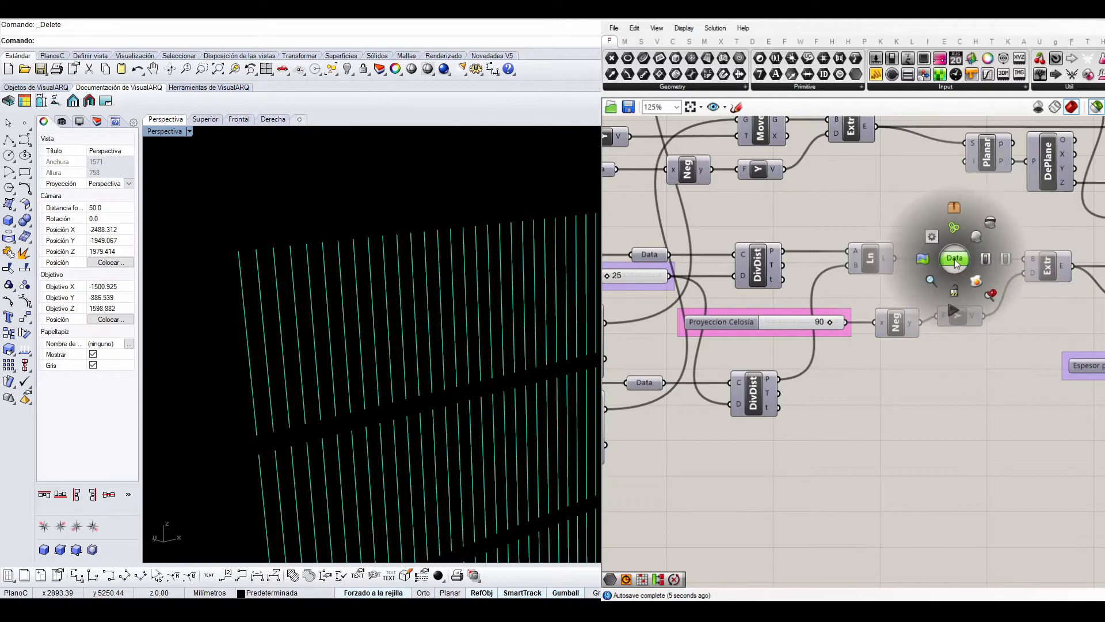
left_click(991, 223)
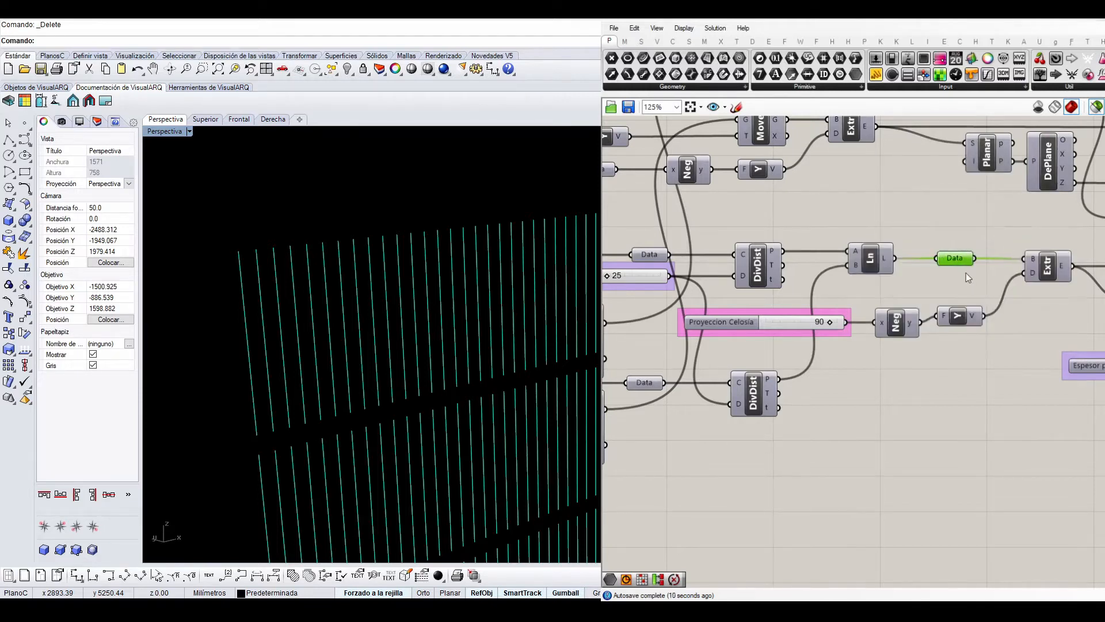
key("ctrl+g")
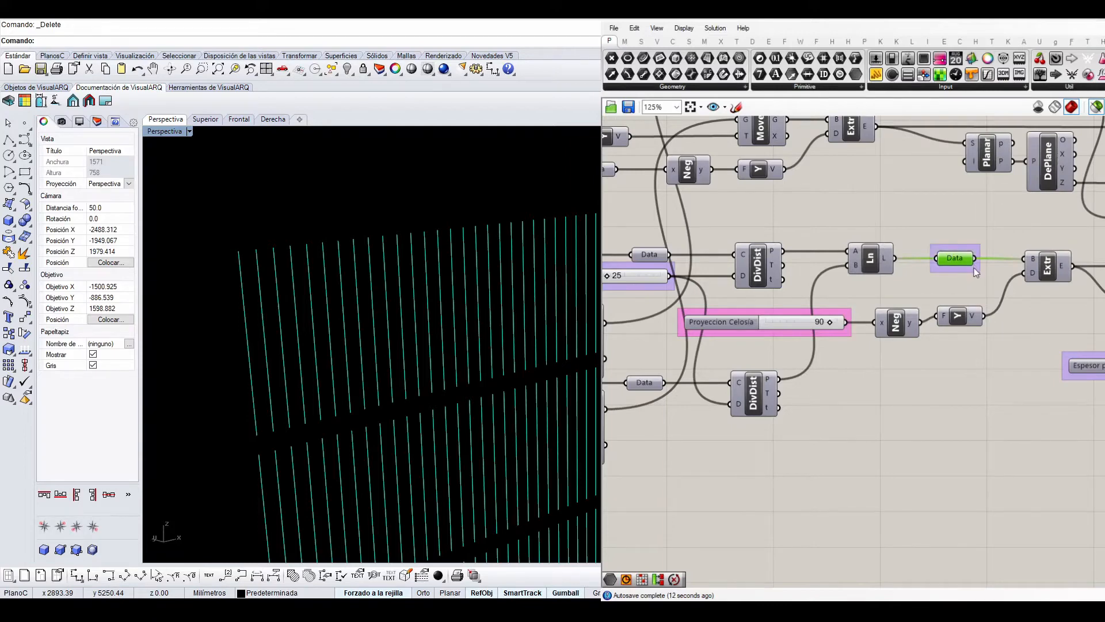
Step: Change the outline of the group around the Data parameter to a rounded blob shape and clear the selection
left_click(1006, 338)
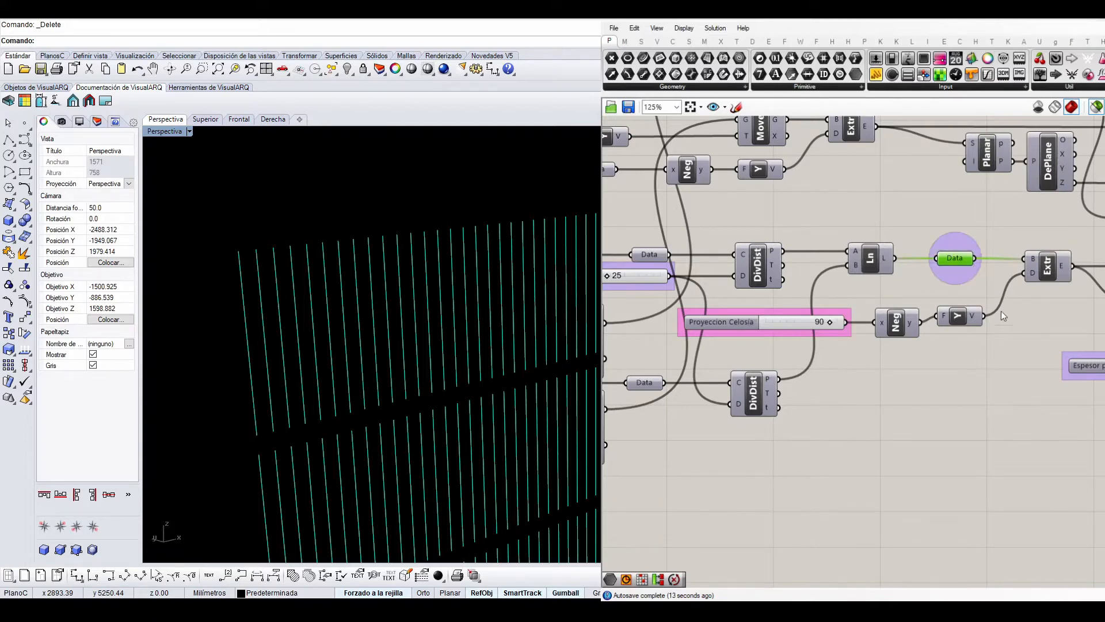
left_click(988, 283)
left_click(955, 258)
left_click(987, 288)
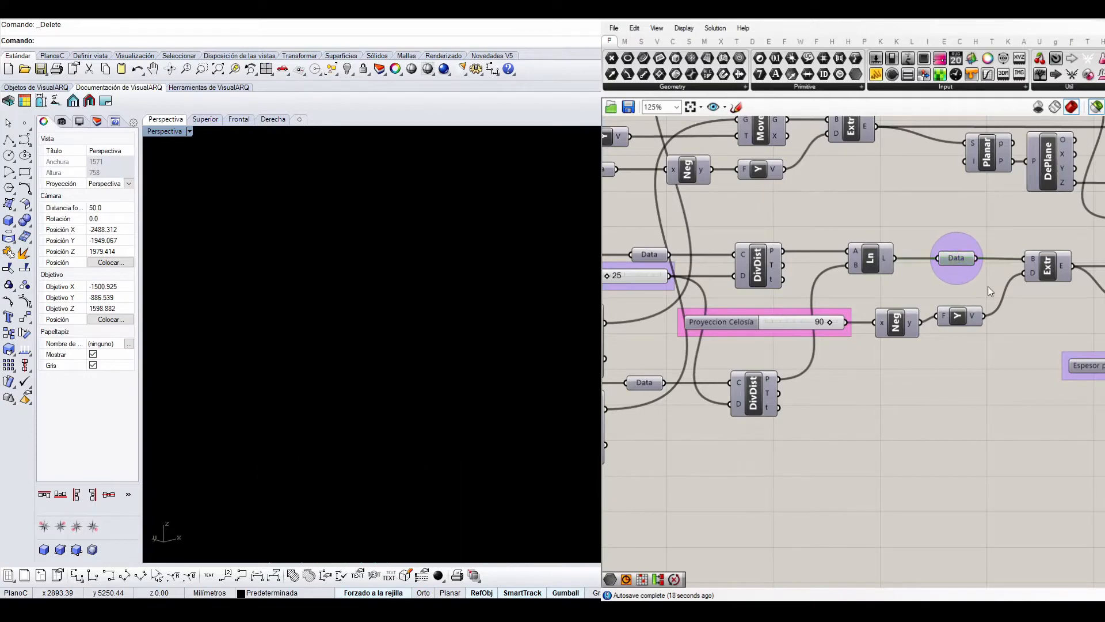
Step: Preview the lattice lines held by the Data parameter across the whole facade, and deselect it
scroll(982, 261, "down", 1)
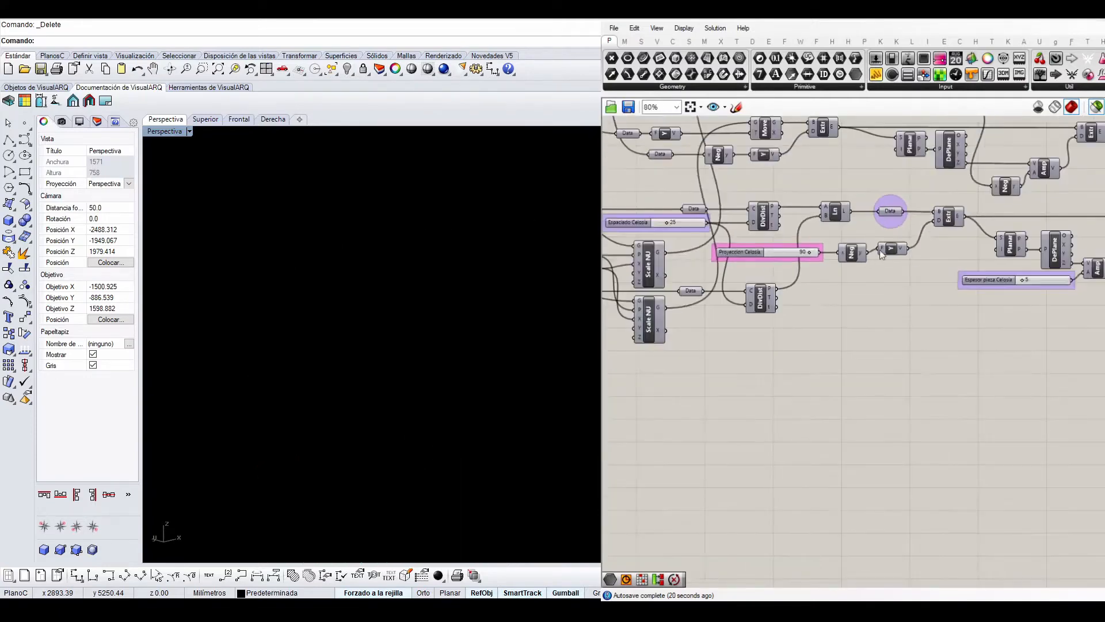
scroll(904, 274, "down", 1)
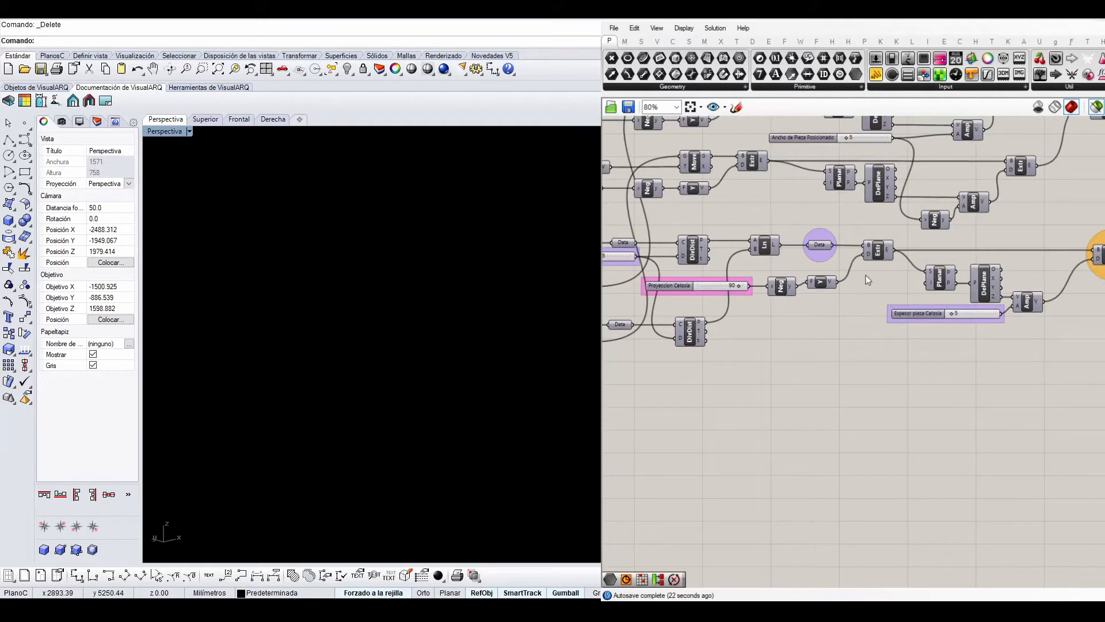
left_click(825, 248)
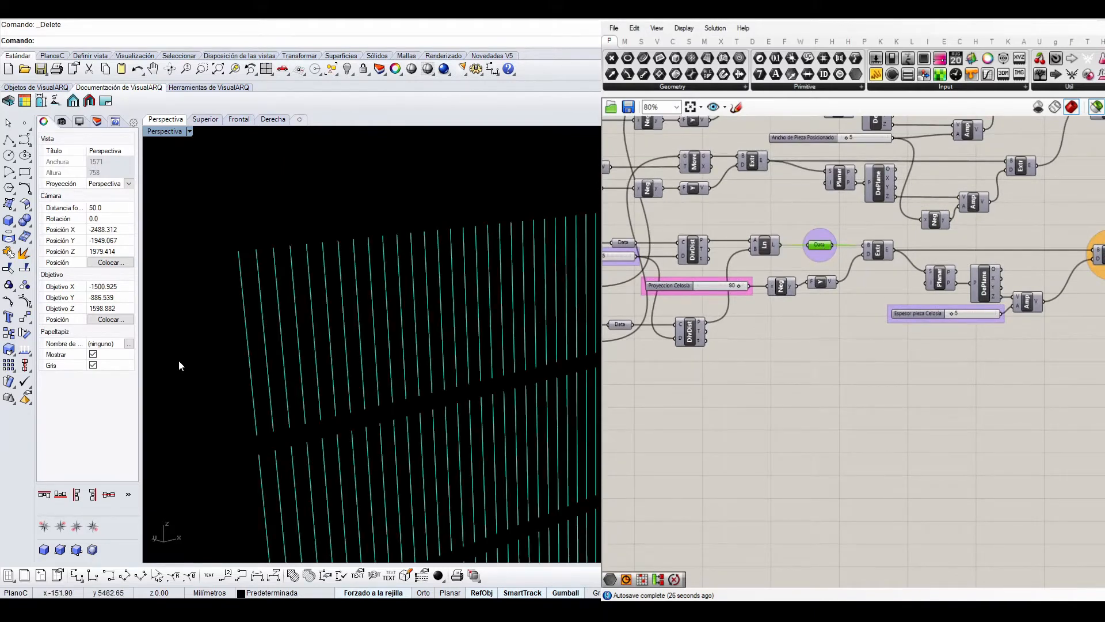
scroll(207, 341, "down", 20)
right_click_drag(297, 340, 342, 321)
scroll(290, 384, "up", 4)
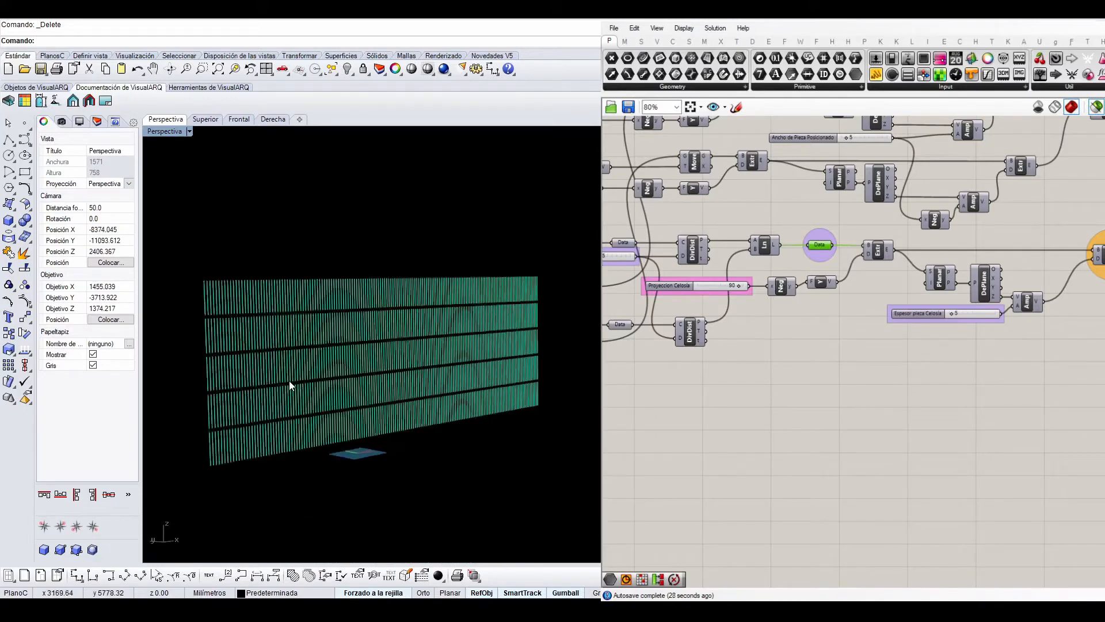
scroll(289, 381, "up", 3)
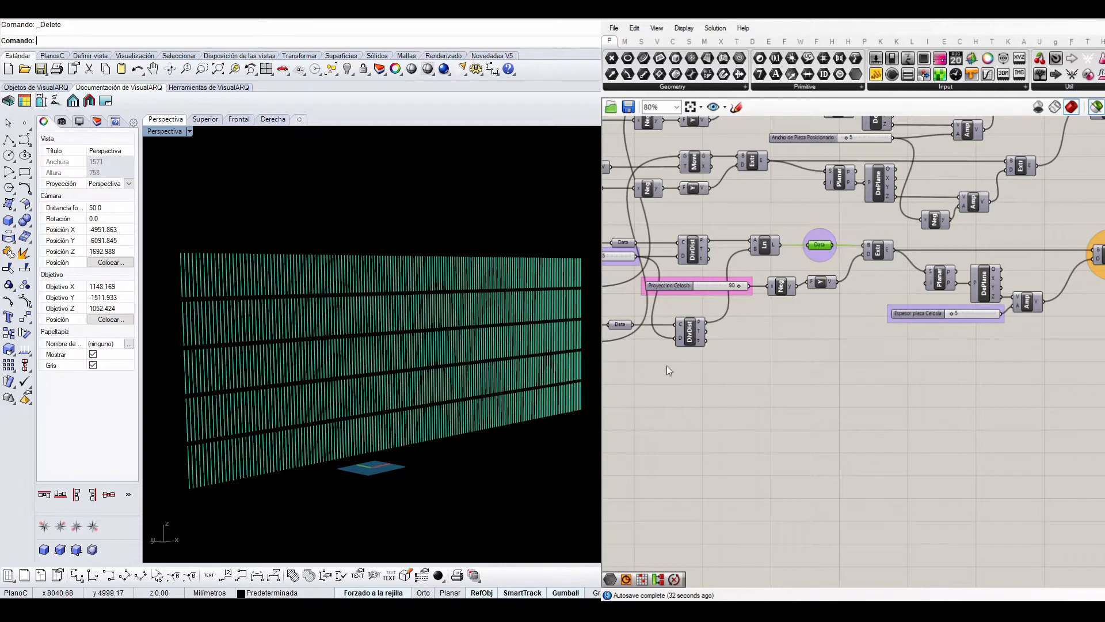
left_click(863, 376)
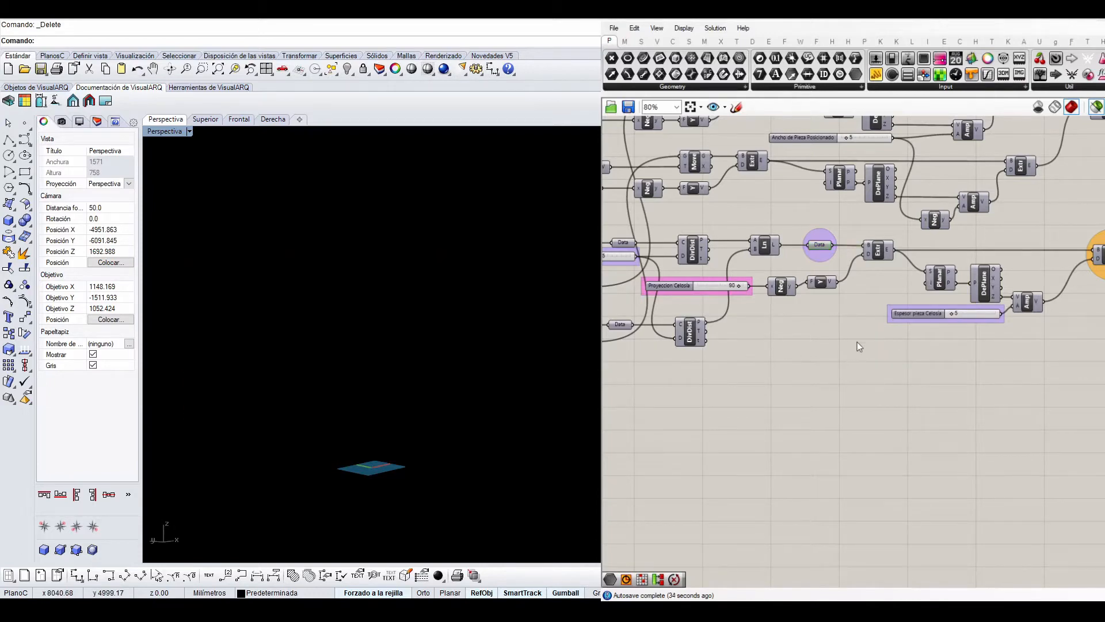
Step: Place a Random Reduce component in the empty canvas area below the Data parameter and Extr component
left_click(642, 42)
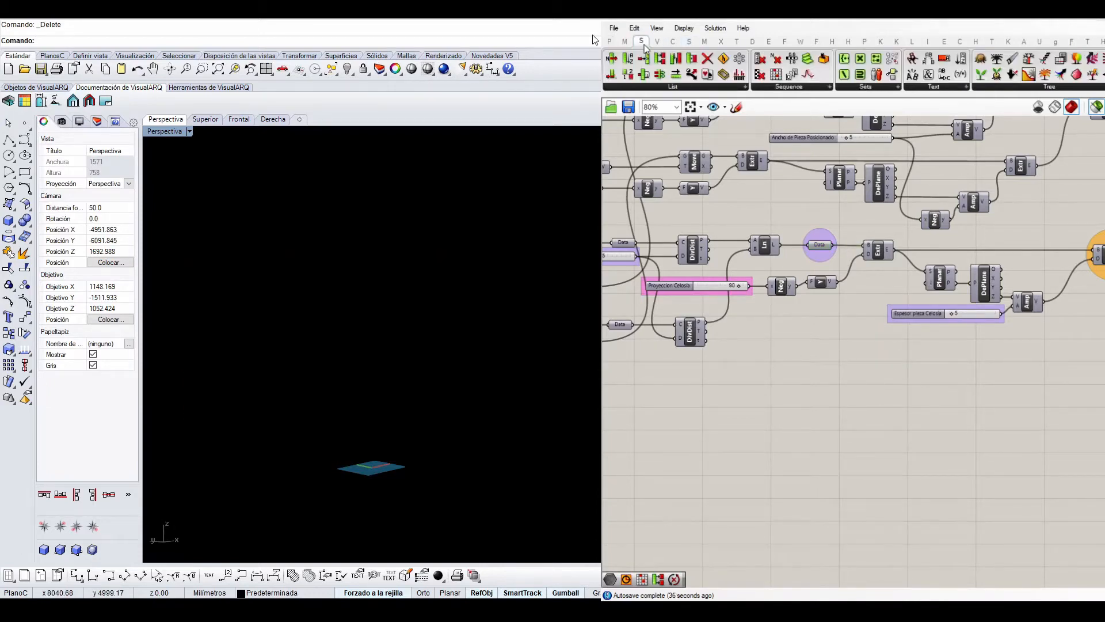
left_click(777, 86)
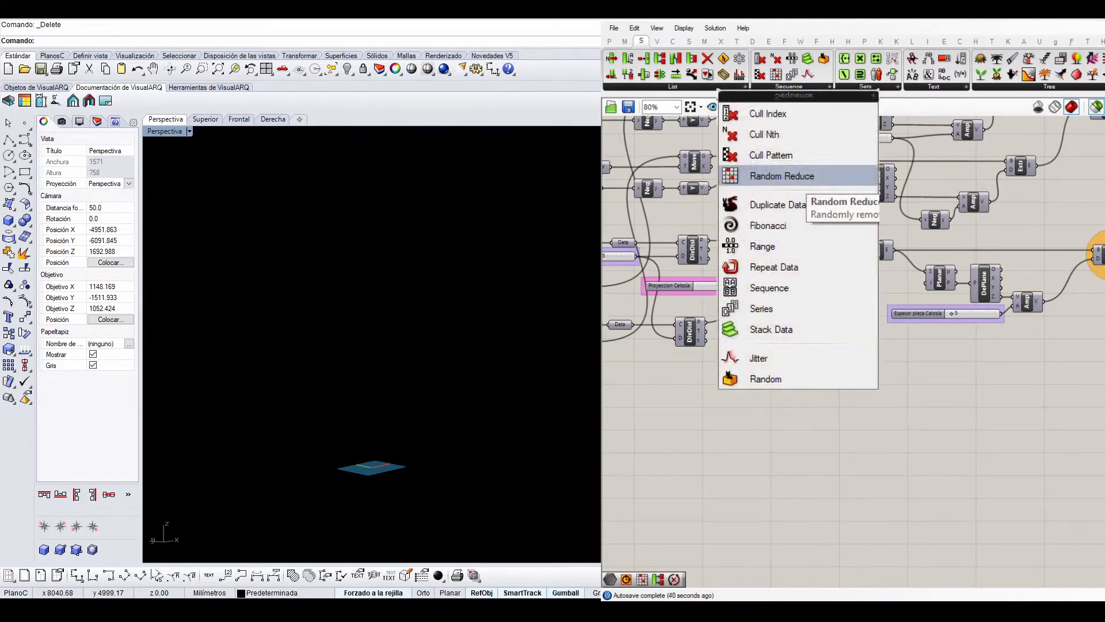
left_click_drag(797, 179, 844, 393)
scroll(844, 394, "up", 2)
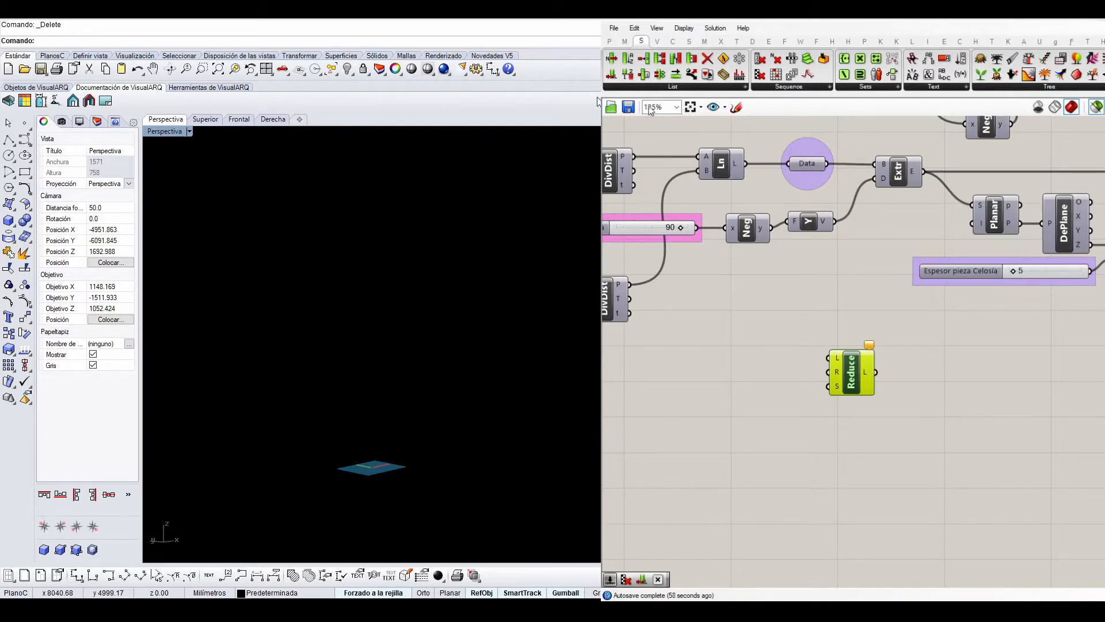
Step: Add a List Length component above Random Reduce and connect the Data parameter's output to its list input
left_click(672, 86)
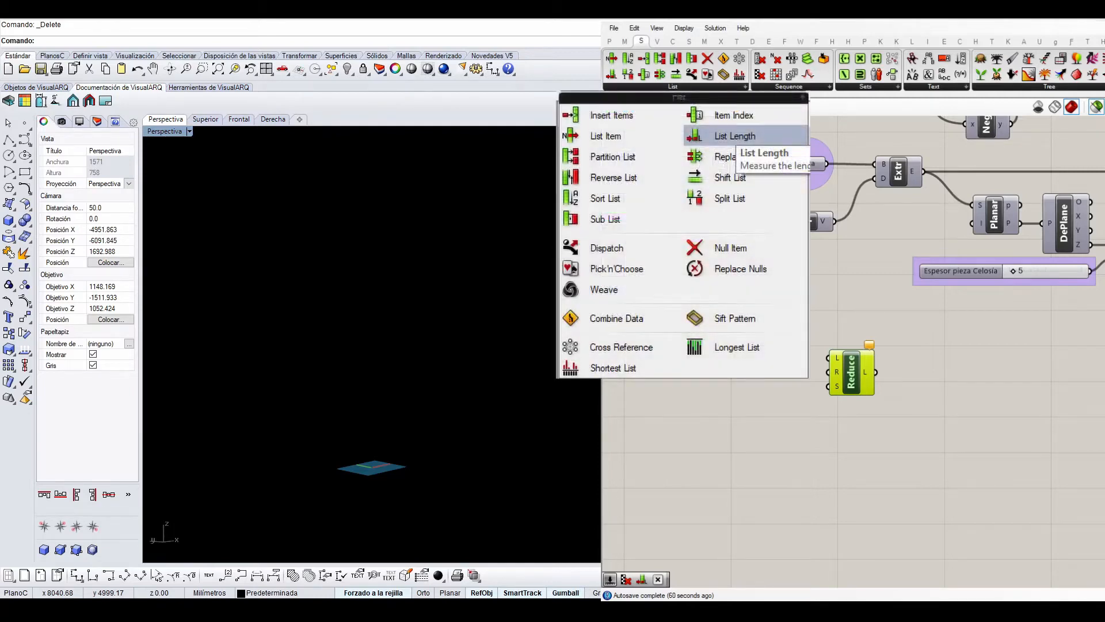
left_click_drag(726, 137, 823, 323)
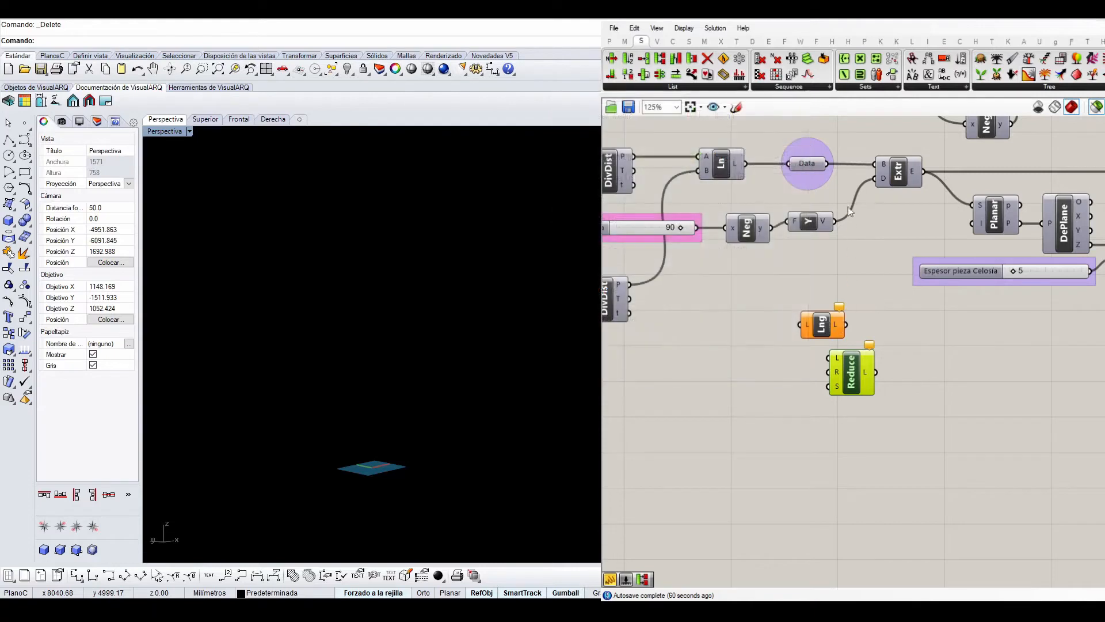
left_click_drag(827, 165, 866, 349)
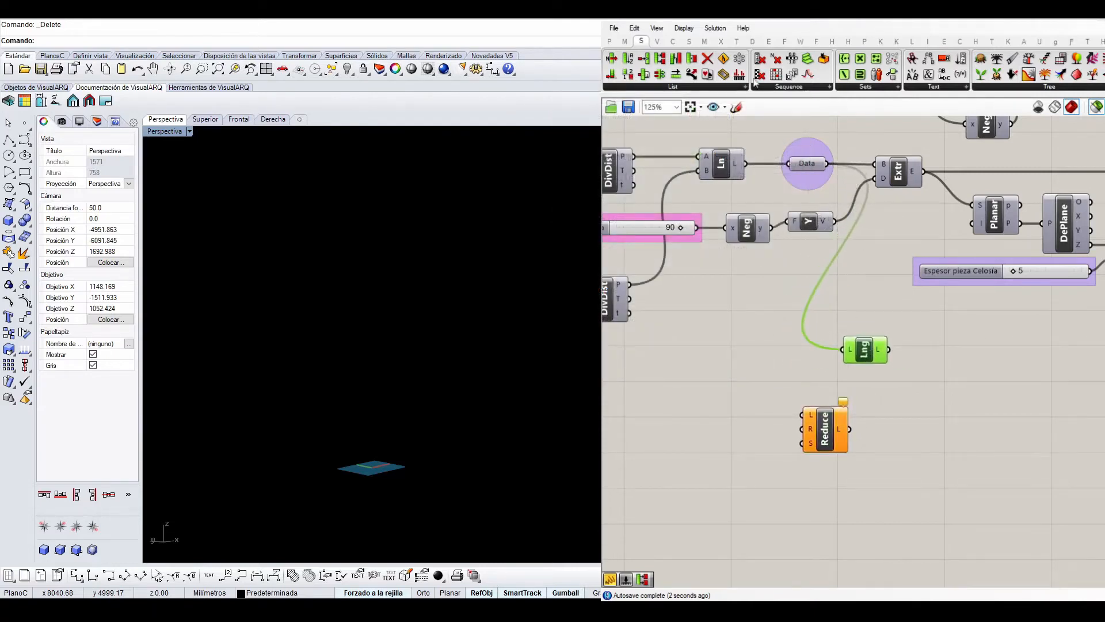
Step: Add a panel beside the List Length component, connect the length output to it and enlarge the panel
left_click(610, 44)
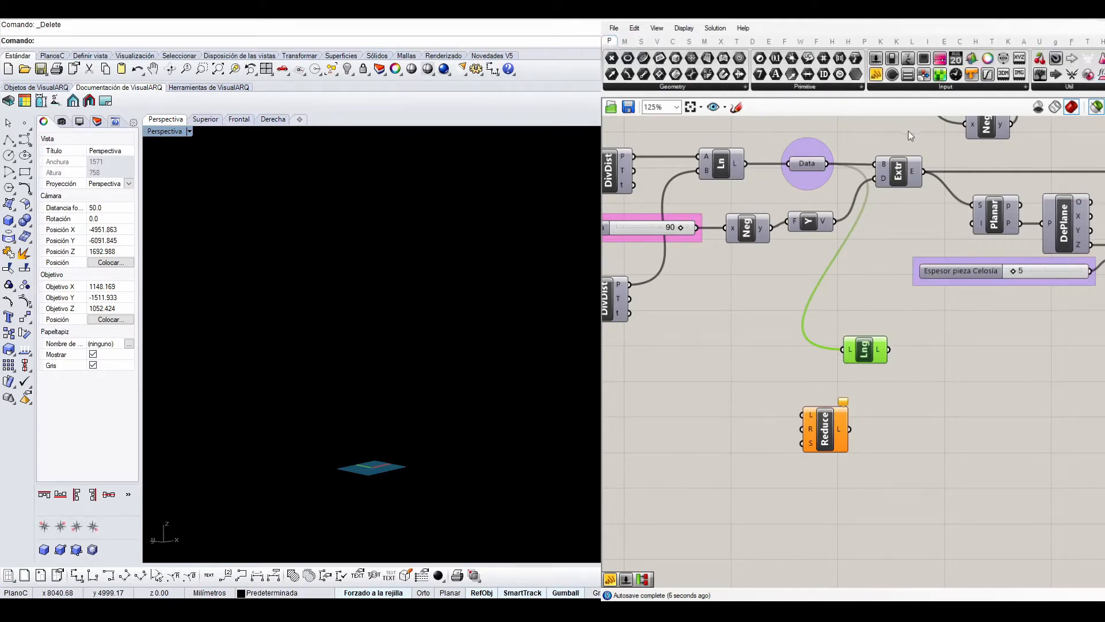
left_click_drag(940, 450, 937, 400)
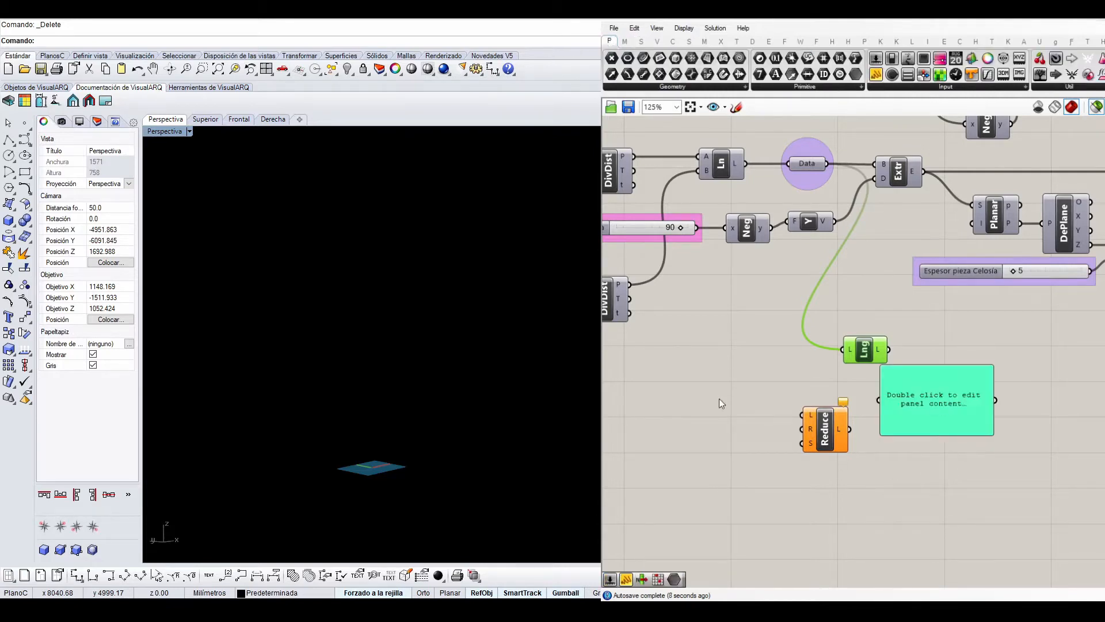
left_click(736, 396)
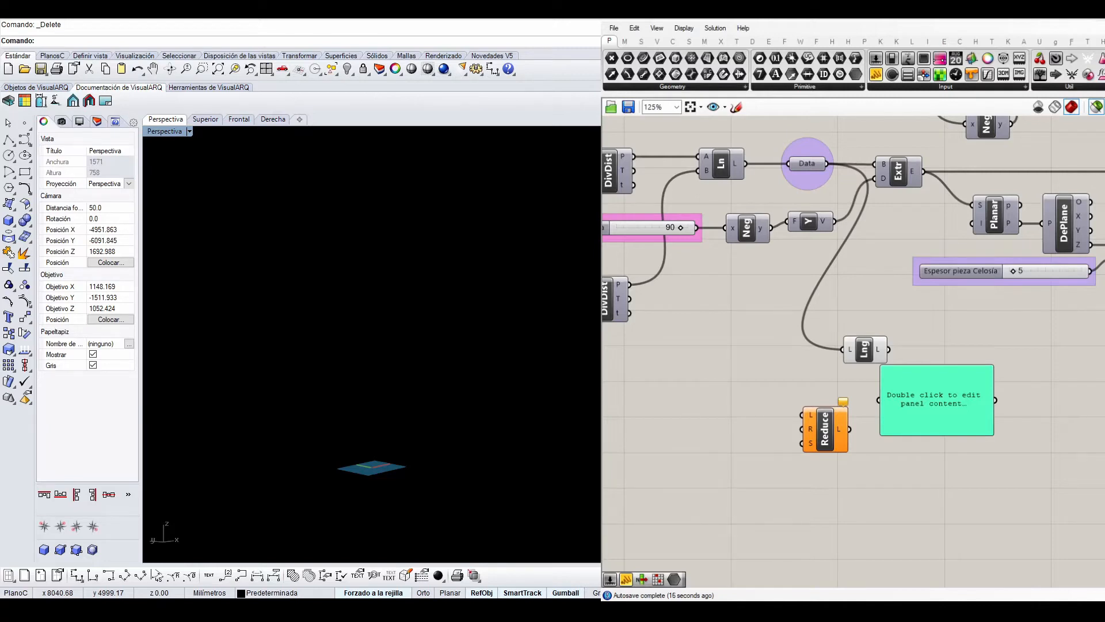
key("ctrl+v")
left_click(979, 414)
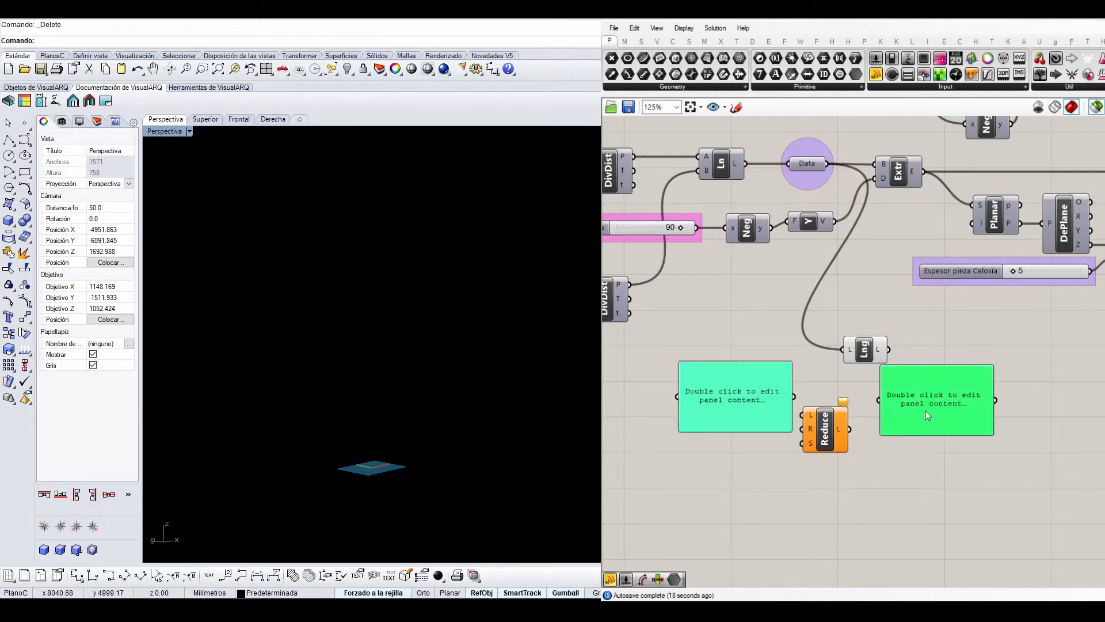
key("Delete")
left_click_drag(758, 411, 1047, 401)
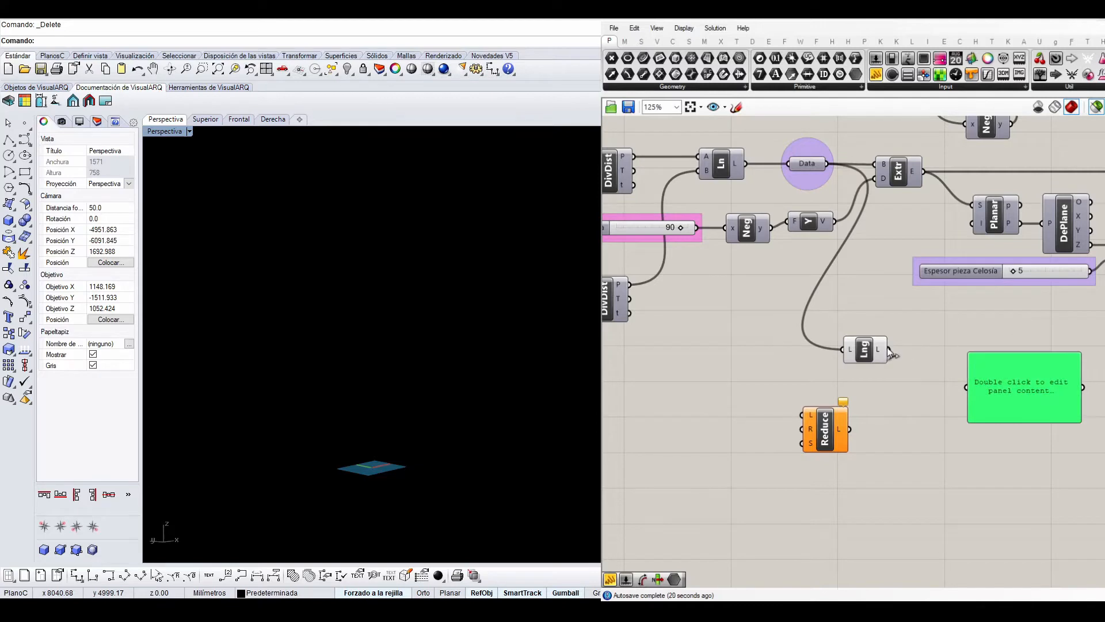
left_click_drag(889, 351, 995, 450)
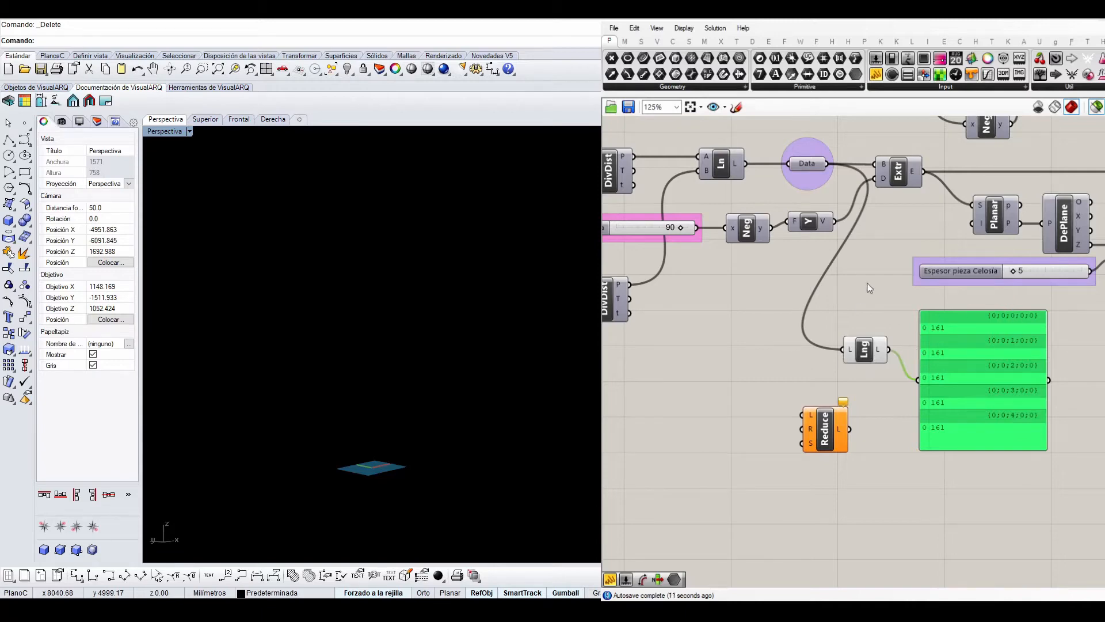
Step: Preview the Data parameter's lines, try a Flatten Tree component between it and List Length, and delete that component
left_click(815, 176)
scroll(388, 409, "down", 2)
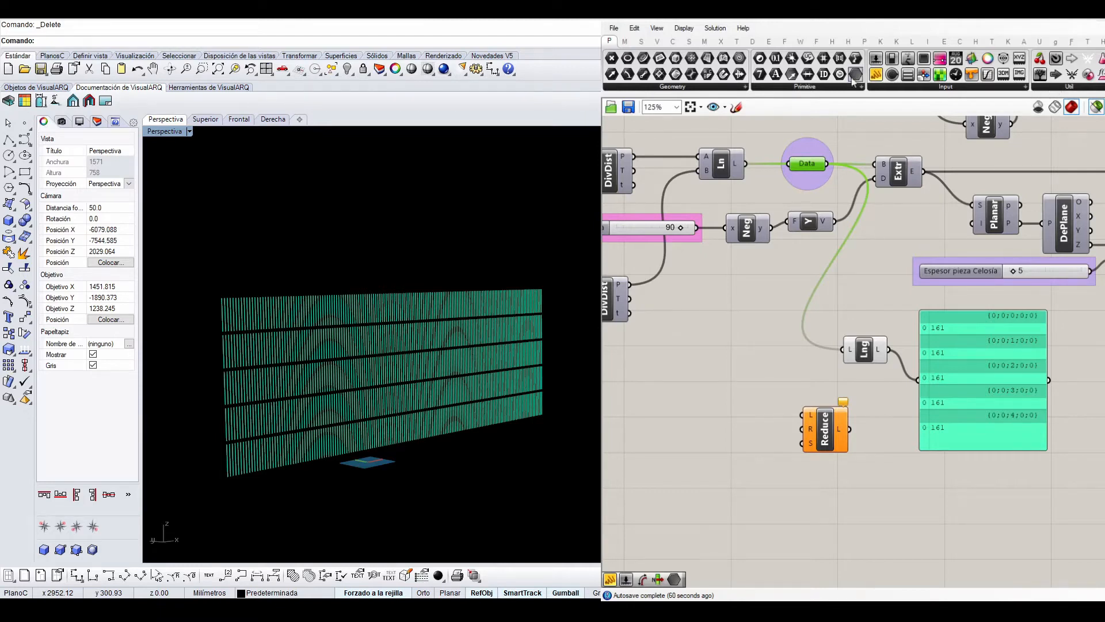
left_click(642, 41)
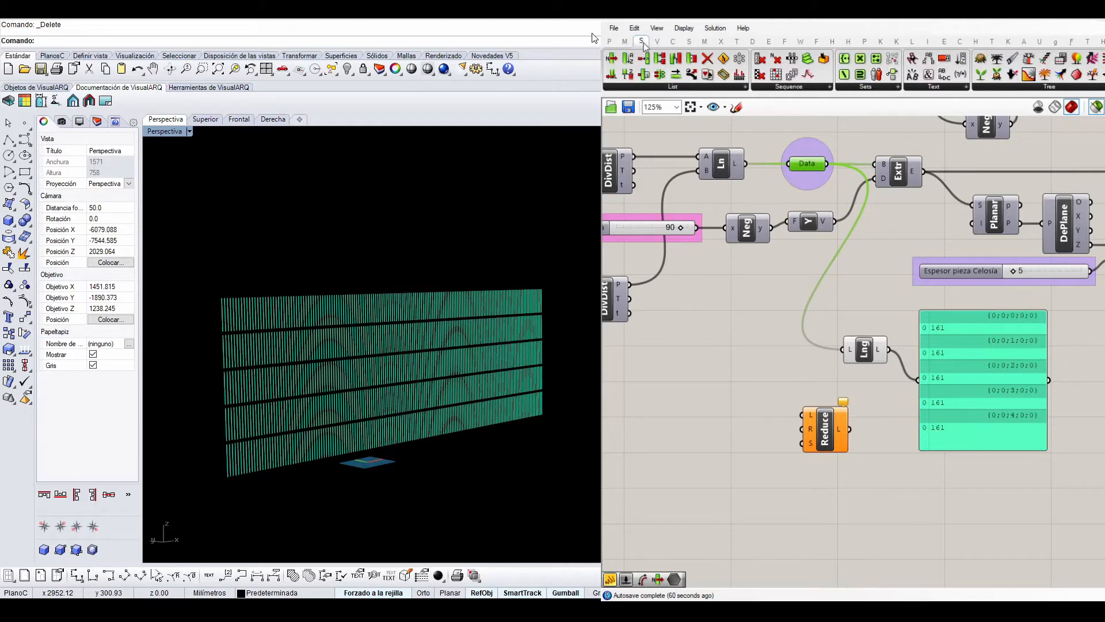
left_click(1035, 87)
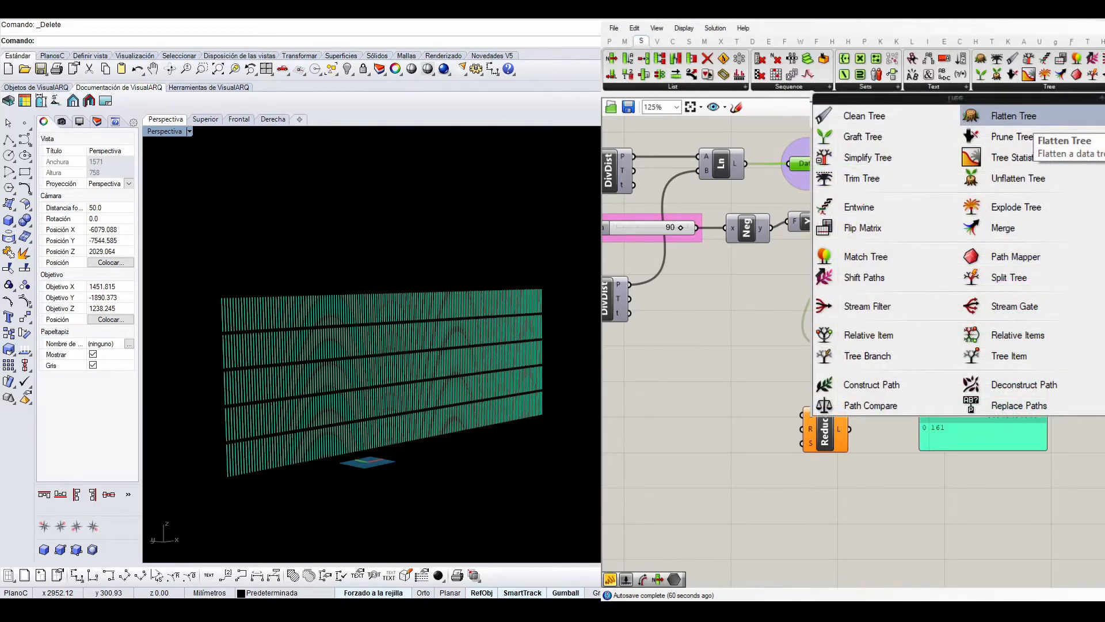
left_click(972, 116)
left_click(818, 350)
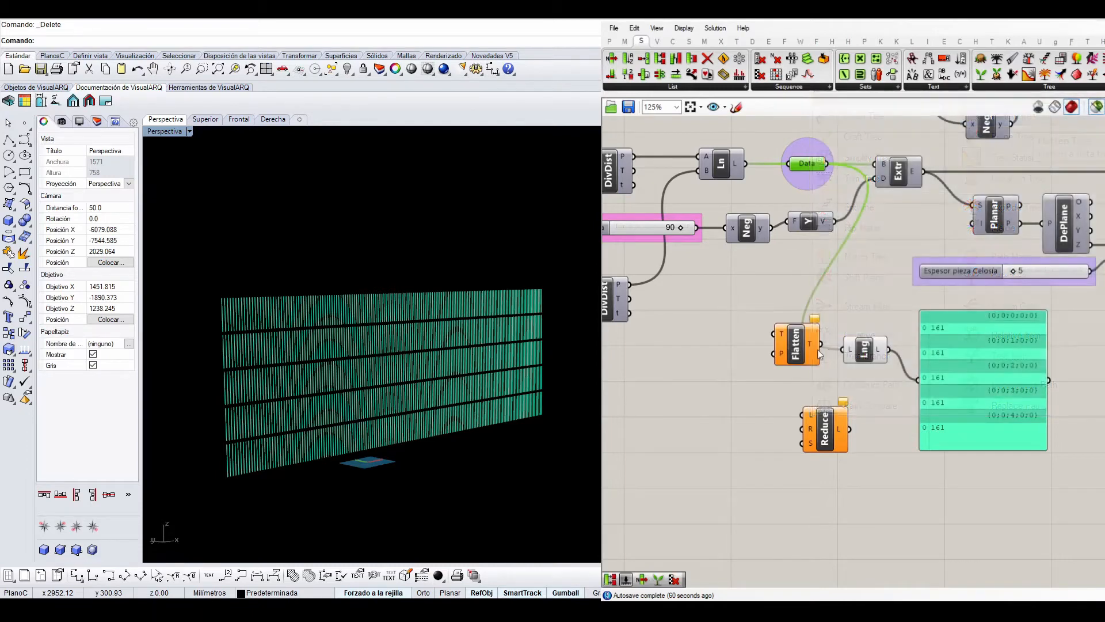
left_click_drag(827, 163, 796, 347)
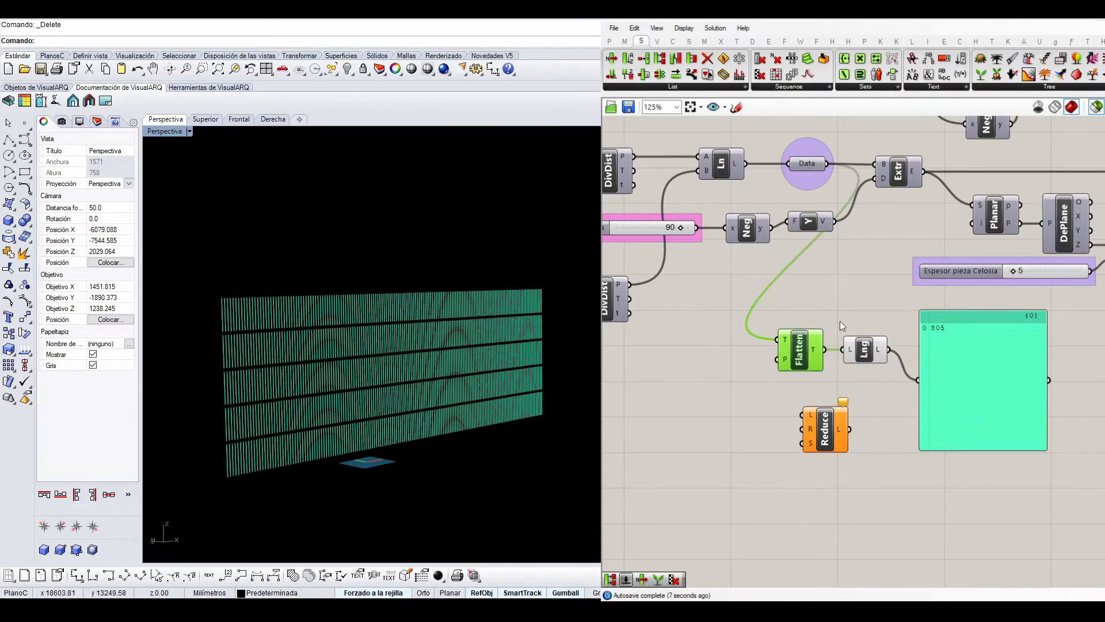
left_click_drag(804, 363, 775, 365)
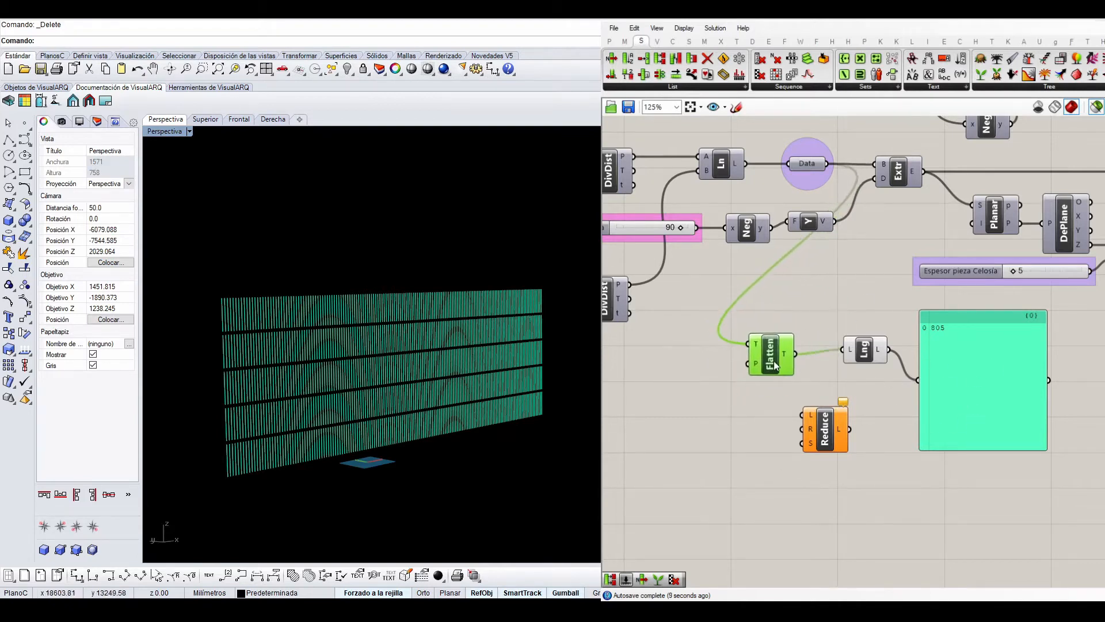
key("Delete")
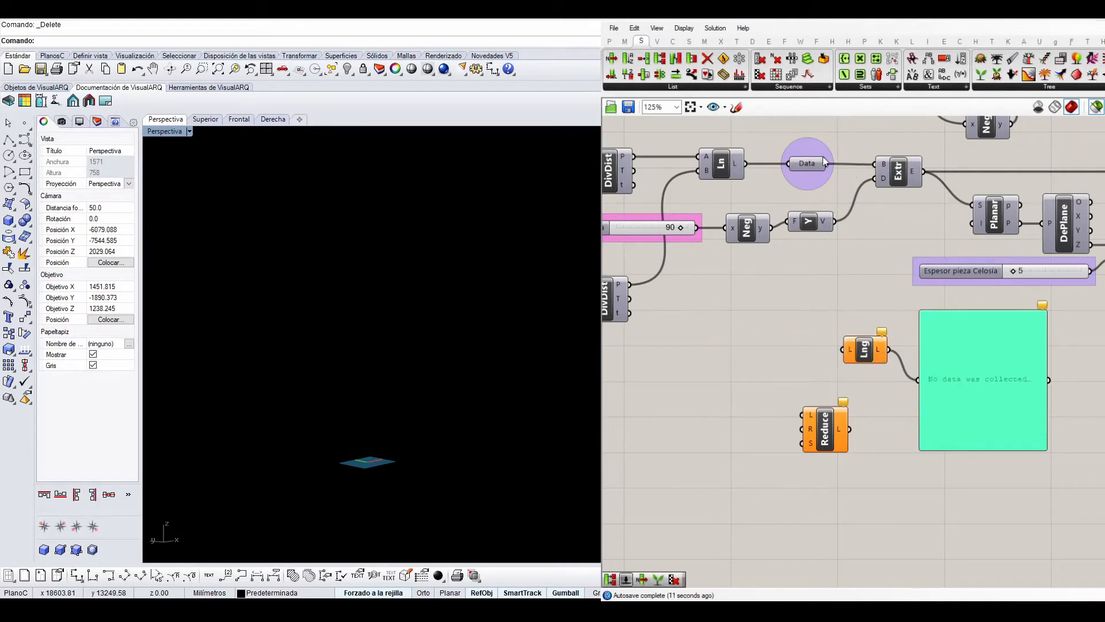
Step: Reconnect the Data output to List Length, flatten its list input and align the component with the panel
left_click_drag(826, 164, 847, 349)
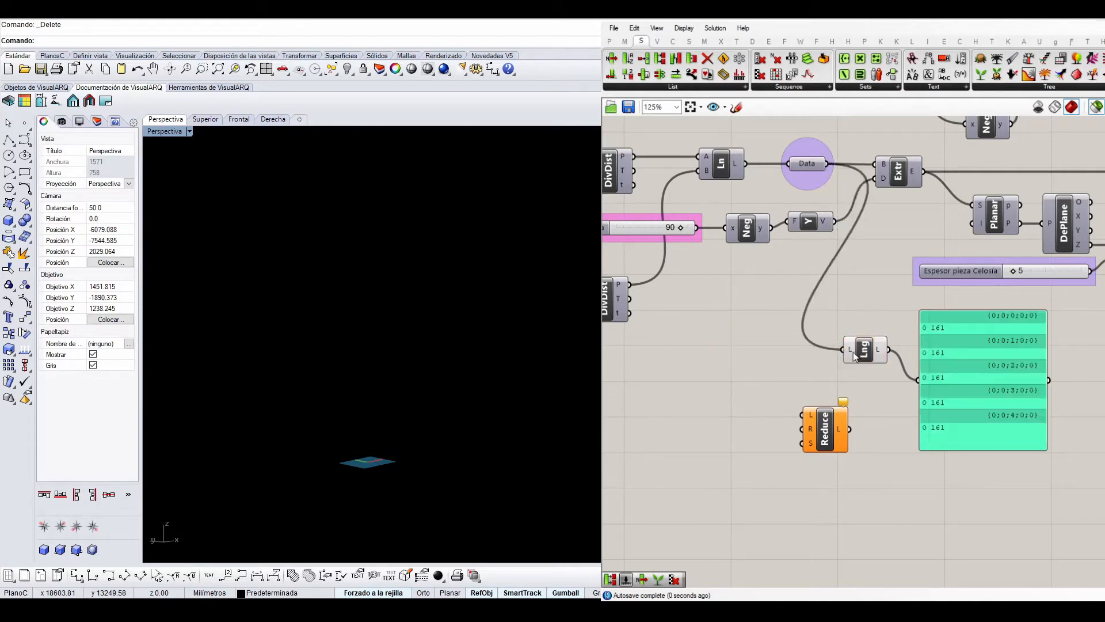
right_click(852, 352)
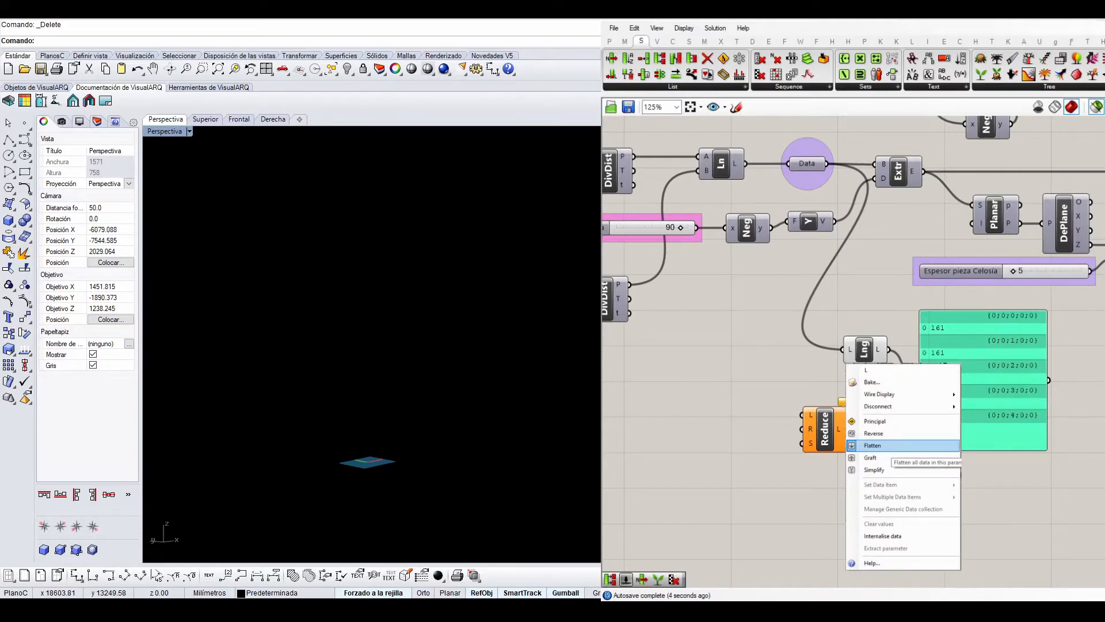
left_click(872, 445)
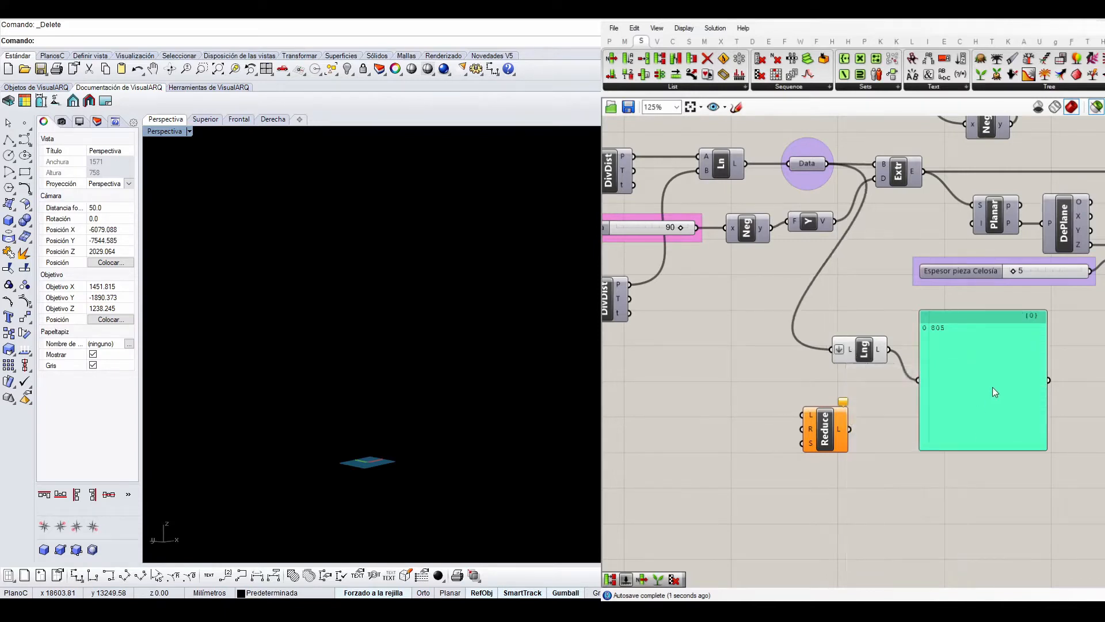
left_click_drag(861, 352, 881, 390)
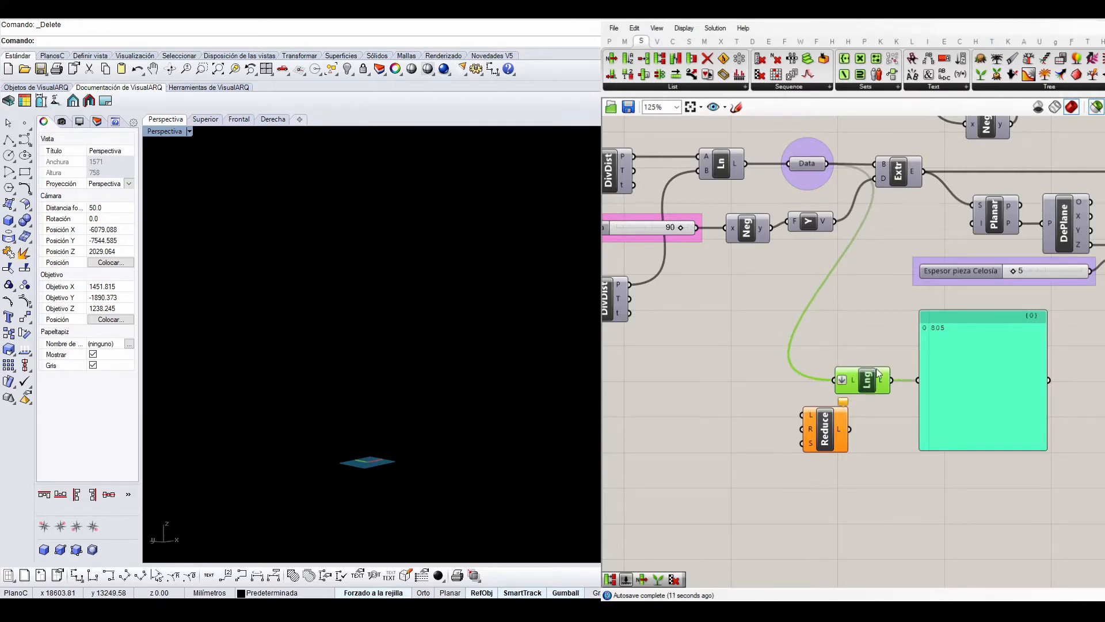
Step: Position the Random Reduce component below List Length and connect the Data parameter's output to its L input
scroll(913, 382, "up", 2)
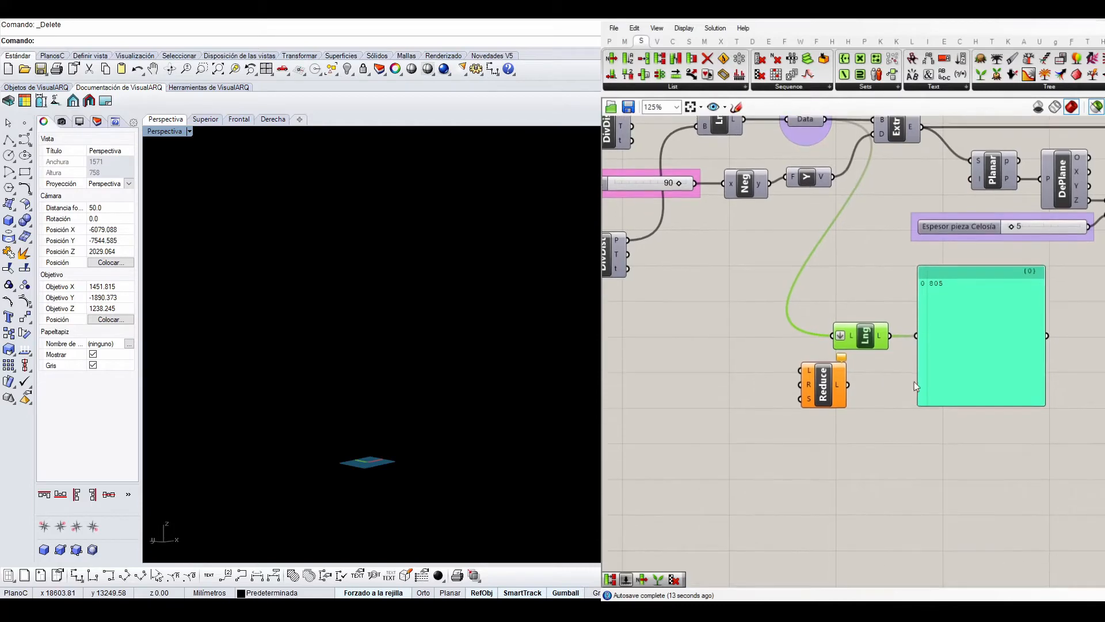
left_click_drag(797, 386, 835, 395)
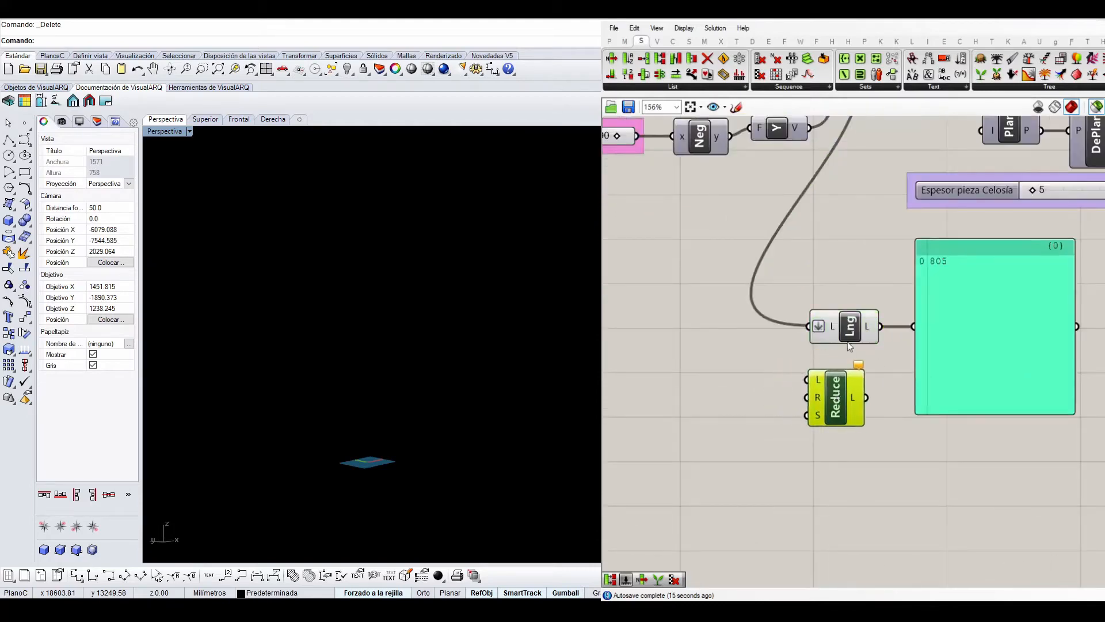
scroll(846, 351, "down", 3)
left_click_drag(824, 201, 829, 366)
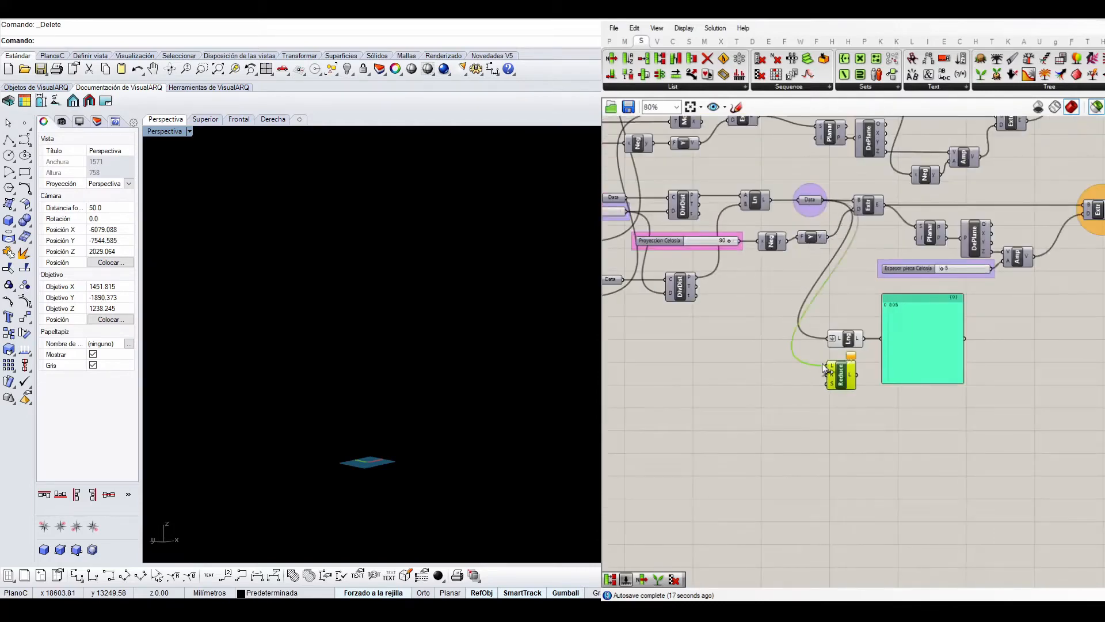
scroll(853, 384, "up", 3)
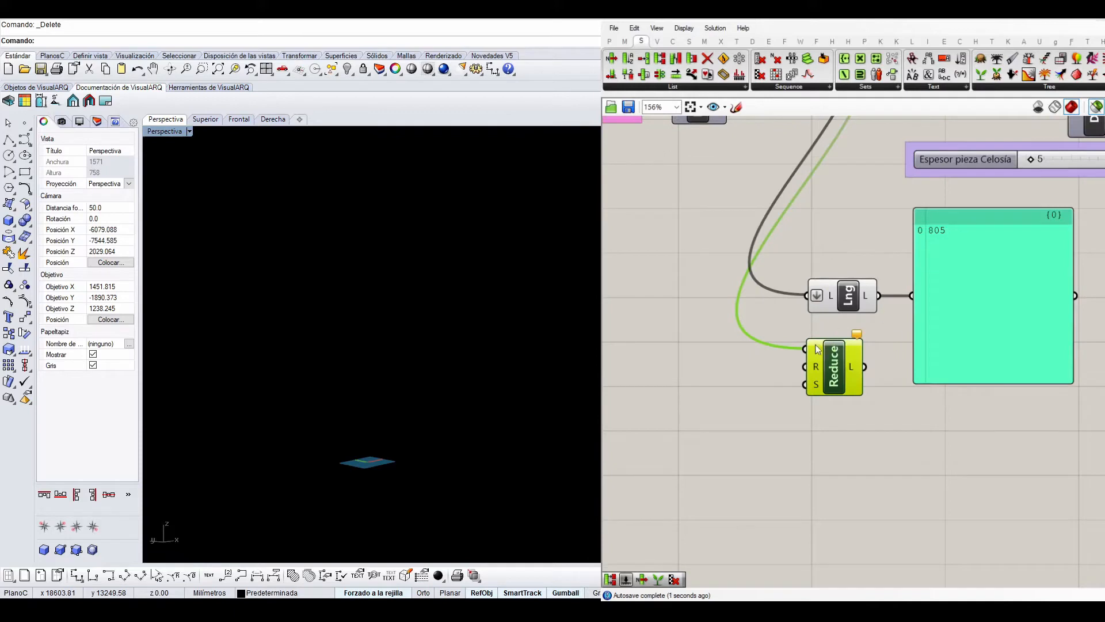
Step: Flatten Random Reduce's L input and connect a new number slider set to 160 to its R input, aligned with it
left_click(851, 442)
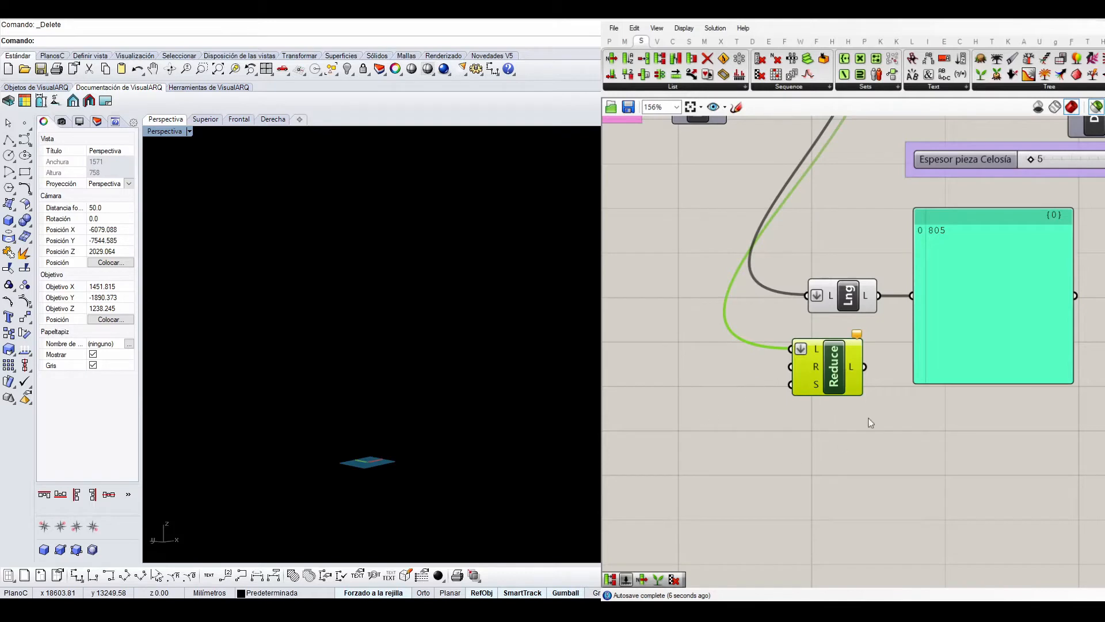
left_click_drag(845, 381, 856, 377)
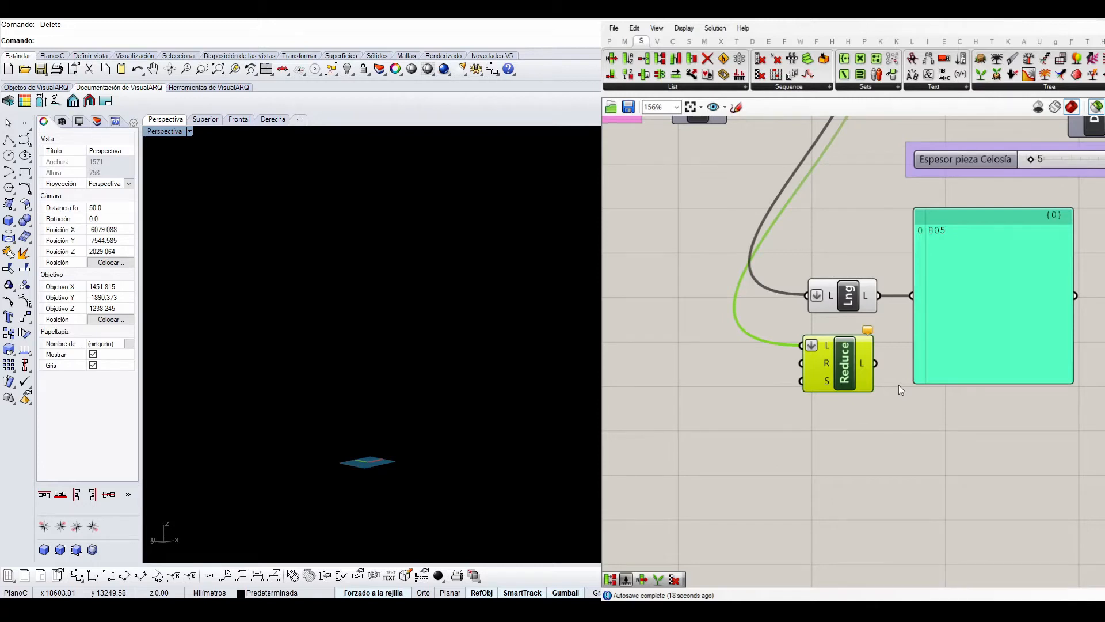
left_click(683, 372)
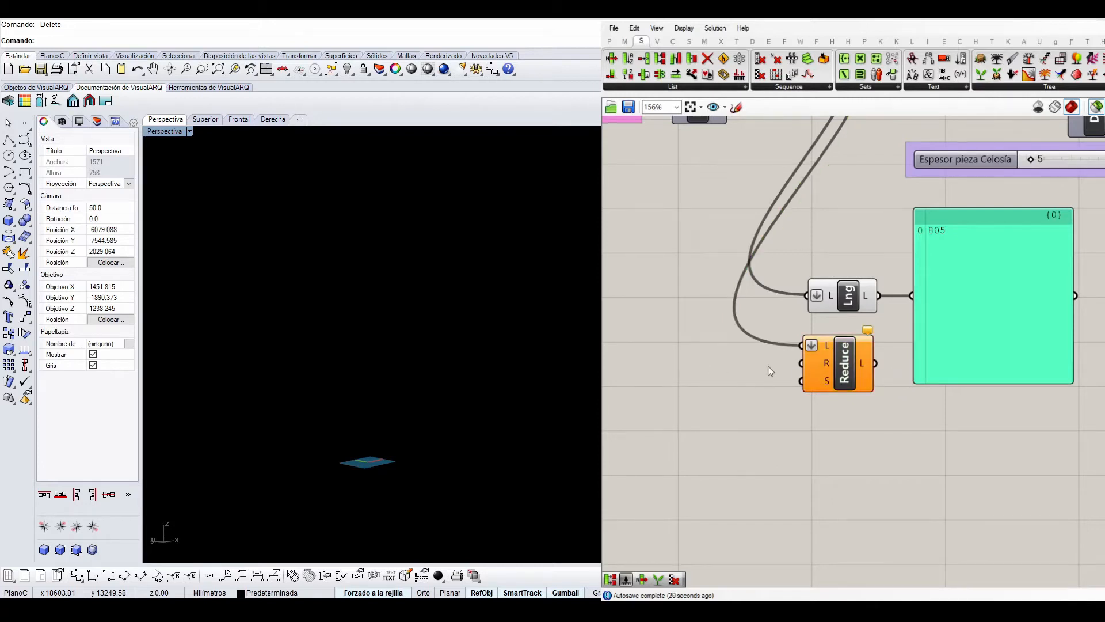
type("160")
key("Return")
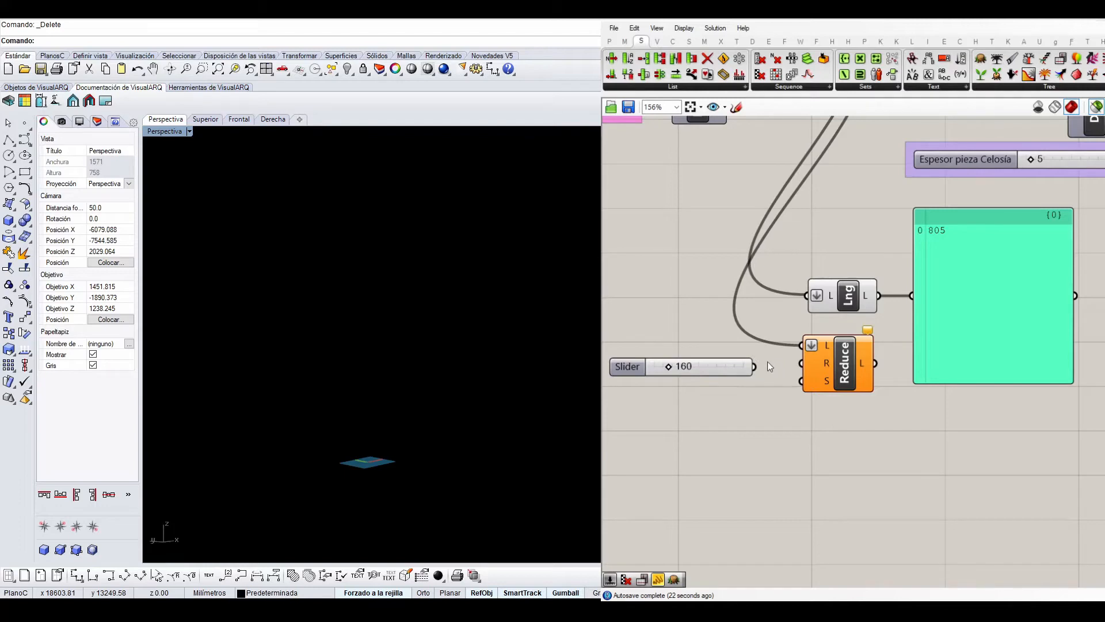
left_click_drag(754, 366, 801, 364)
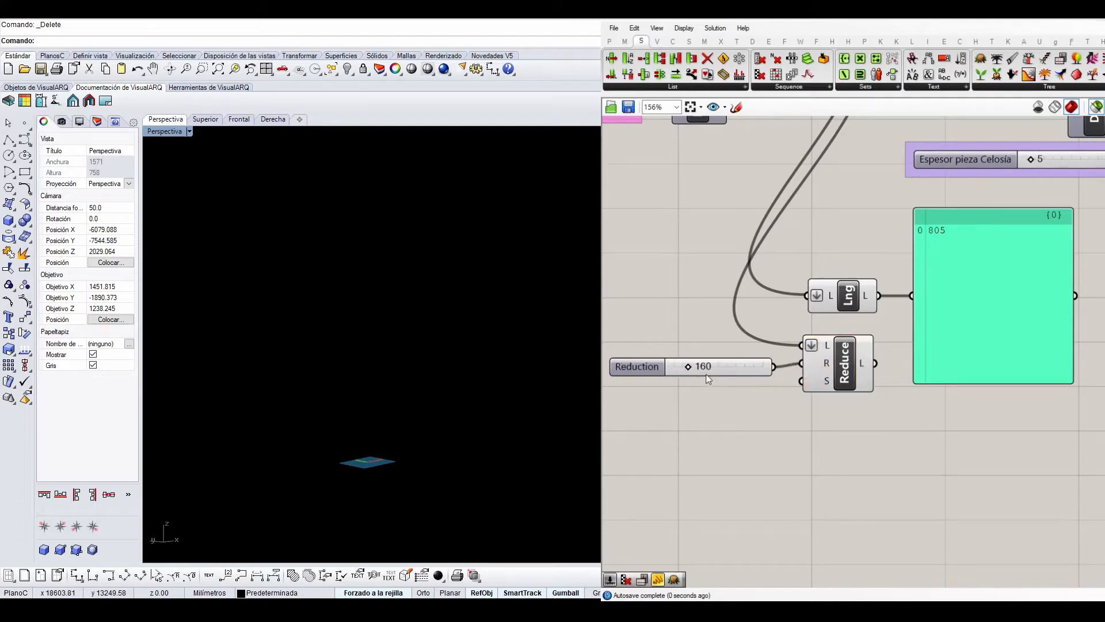
left_click_drag(708, 379, 714, 375)
Step: Duplicate the List Length panel, connect Random Reduce's output to the copy and check the end of its line list
left_click(955, 315)
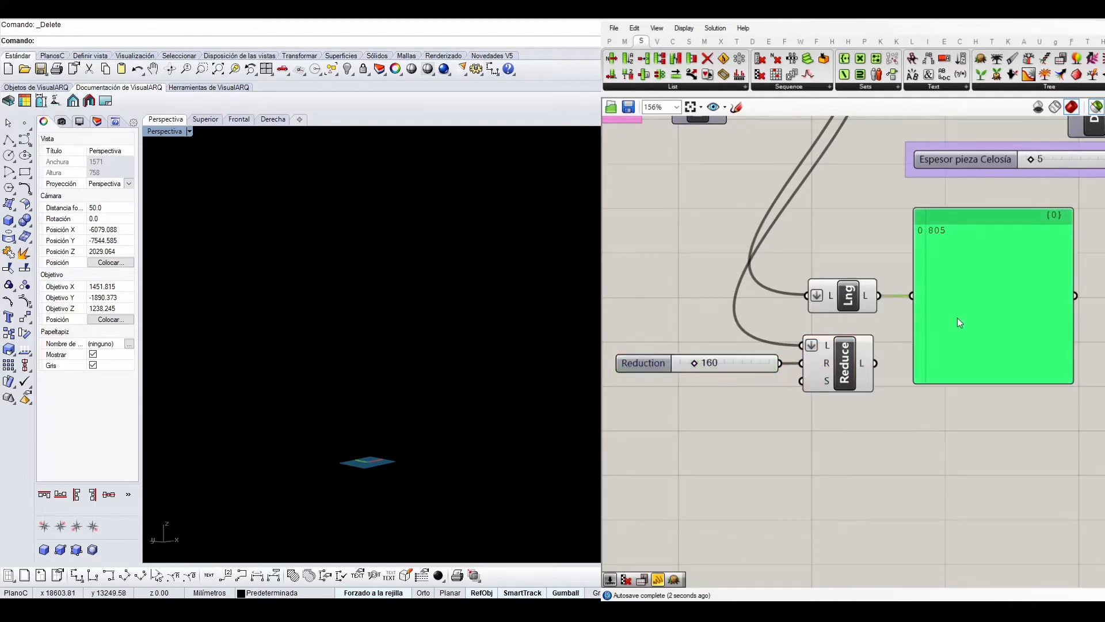
key("ctrl+v")
left_click_drag(1004, 248, 1004, 412)
left_click_drag(875, 363, 922, 429)
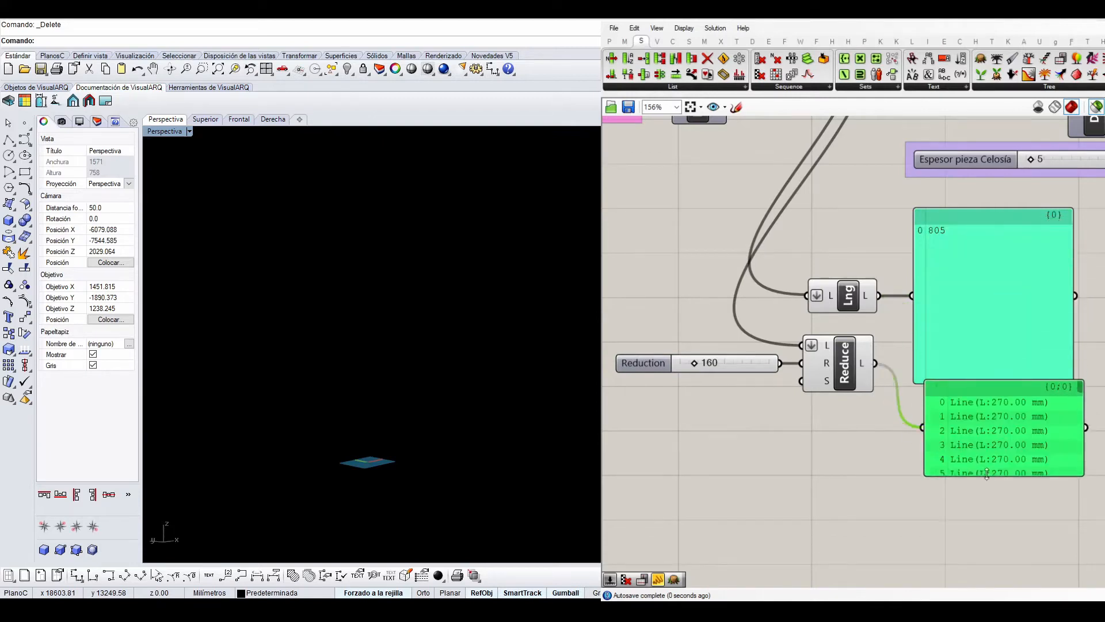
left_click_drag(1081, 388, 1083, 500)
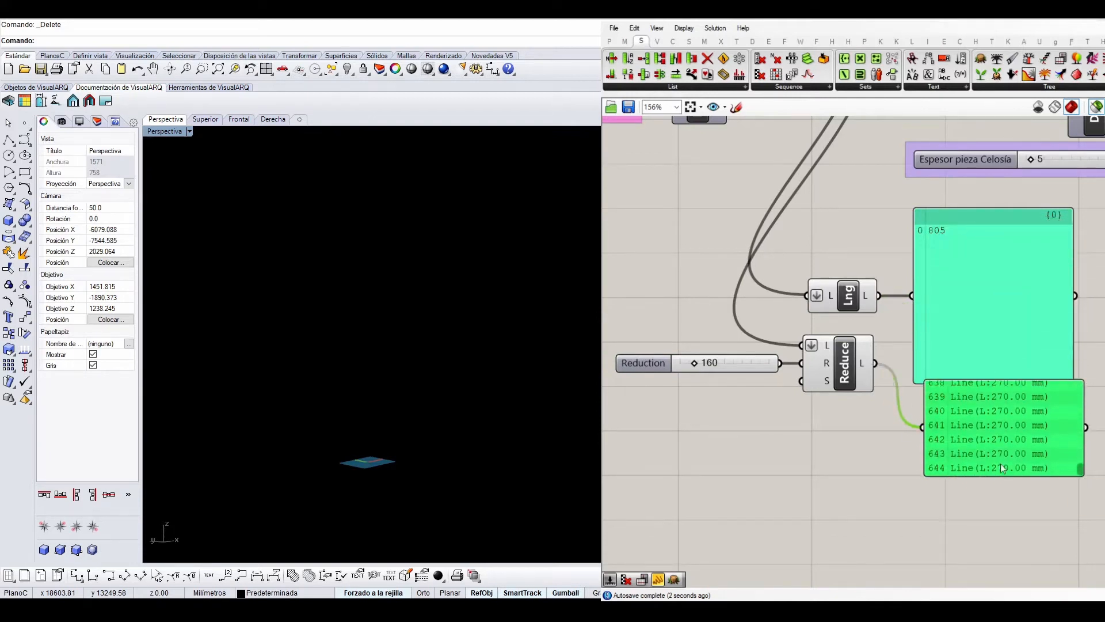
left_click_drag(998, 451, 1060, 460)
Step: Insert a copy of the List Length component between Random Reduce and its panel to count the remaining lines
left_click(848, 292)
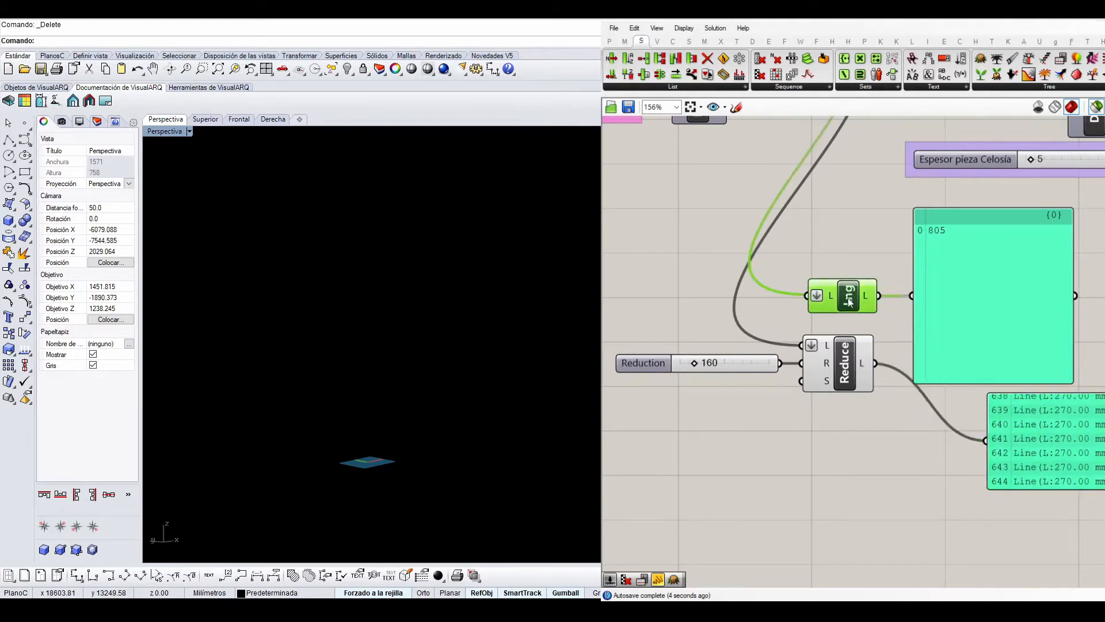
key("ctrl+c")
key("ctrl+v")
left_click_drag(847, 298, 897, 435)
left_click_drag(875, 363, 863, 441)
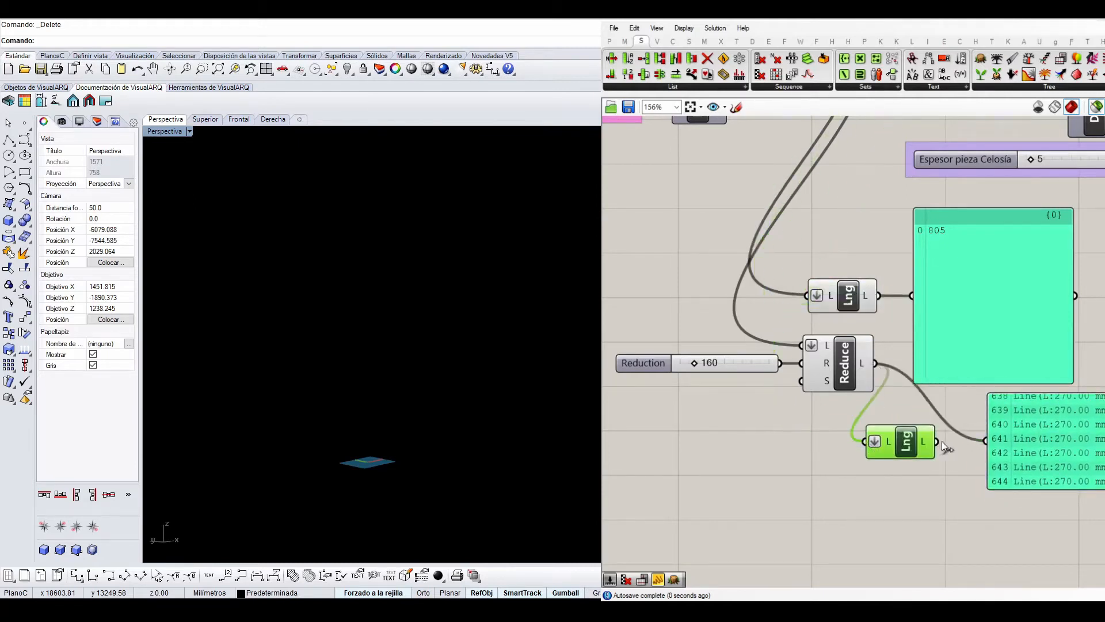
left_click_drag(936, 440, 985, 441)
left_click_drag(894, 457, 933, 448)
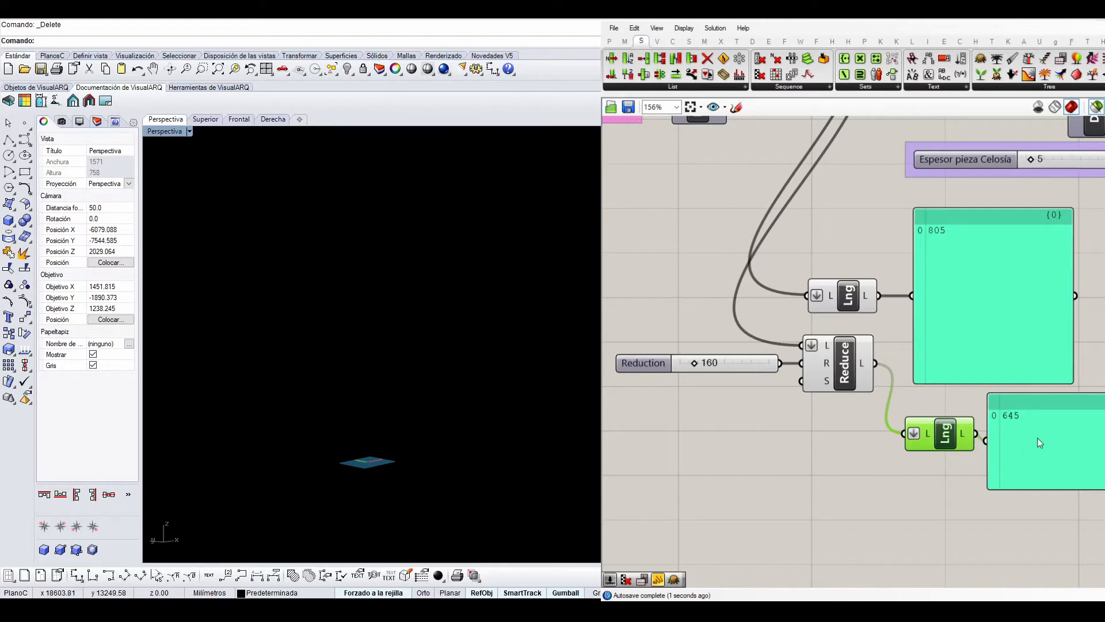
left_click_drag(1038, 438, 1042, 430)
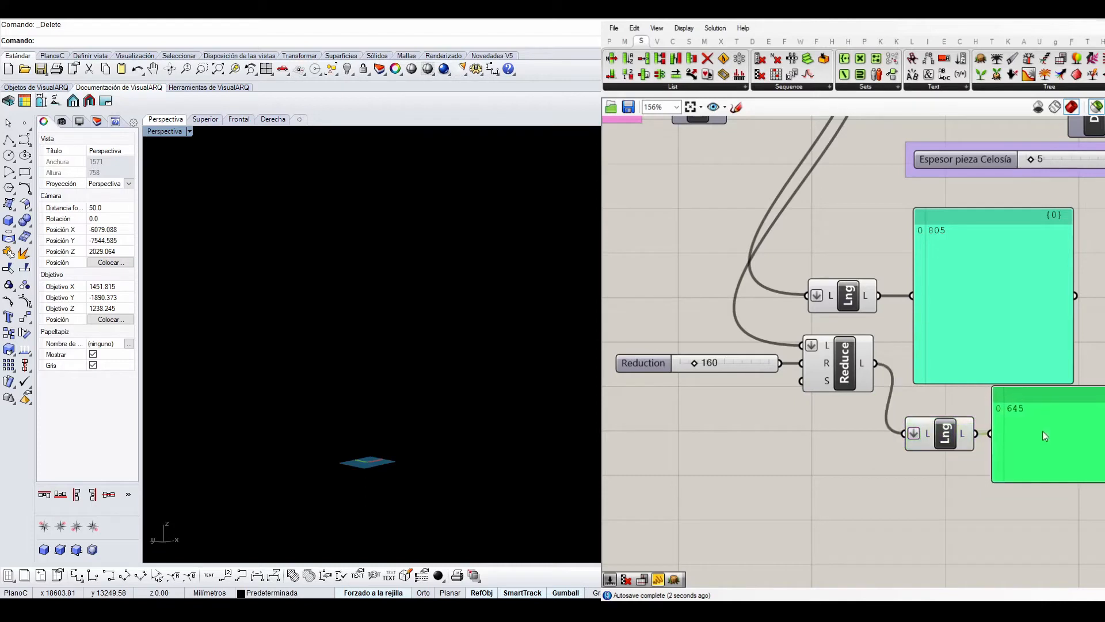
Step: Delete the copied List Length component and reconnect Random Reduce's output directly to the panel
left_click(944, 433)
key("Delete")
left_click_drag(874, 363, 969, 416)
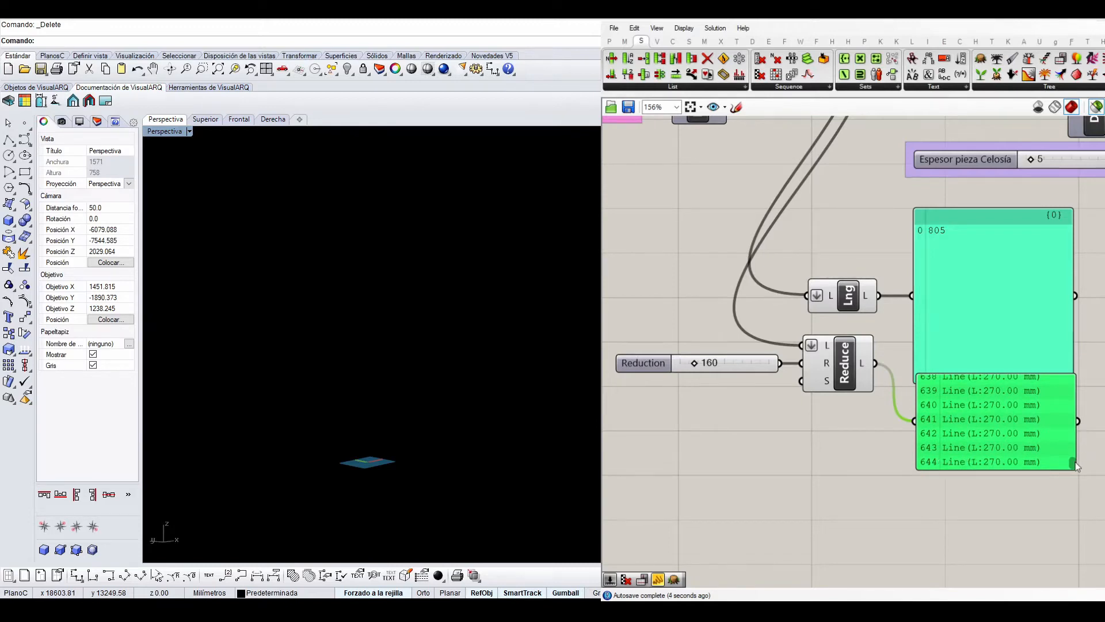
left_click_drag(1073, 464, 1072, 492)
Step: Connect a new number slider set to 60 to Random Reduce's S input and align it below the Reduction slider
left_click(839, 368)
left_click_drag(838, 368, 843, 368)
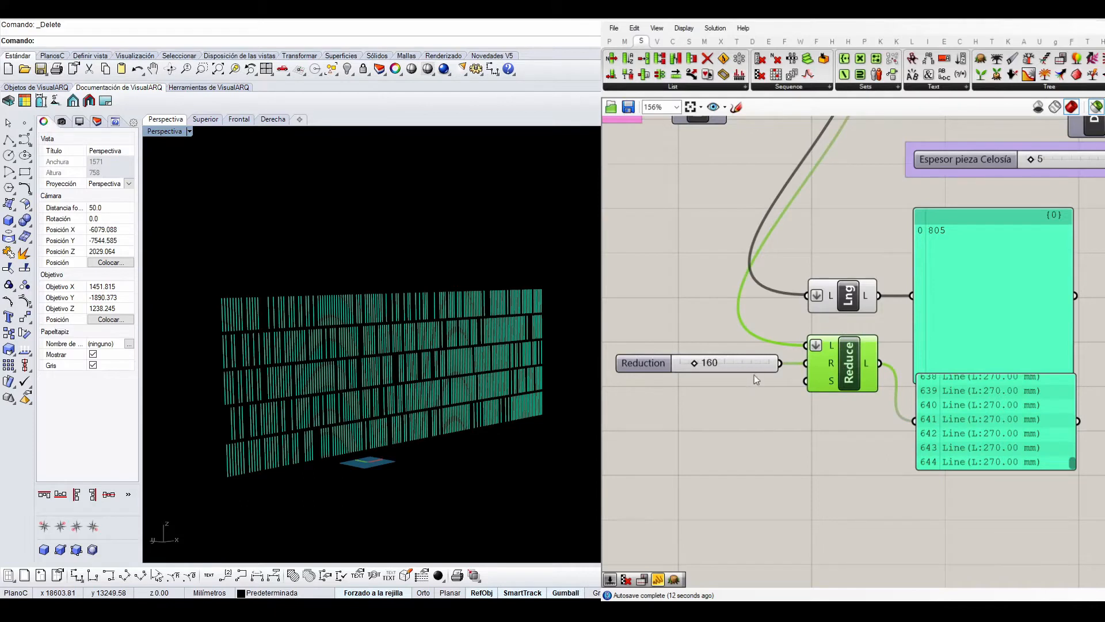
left_click(727, 384)
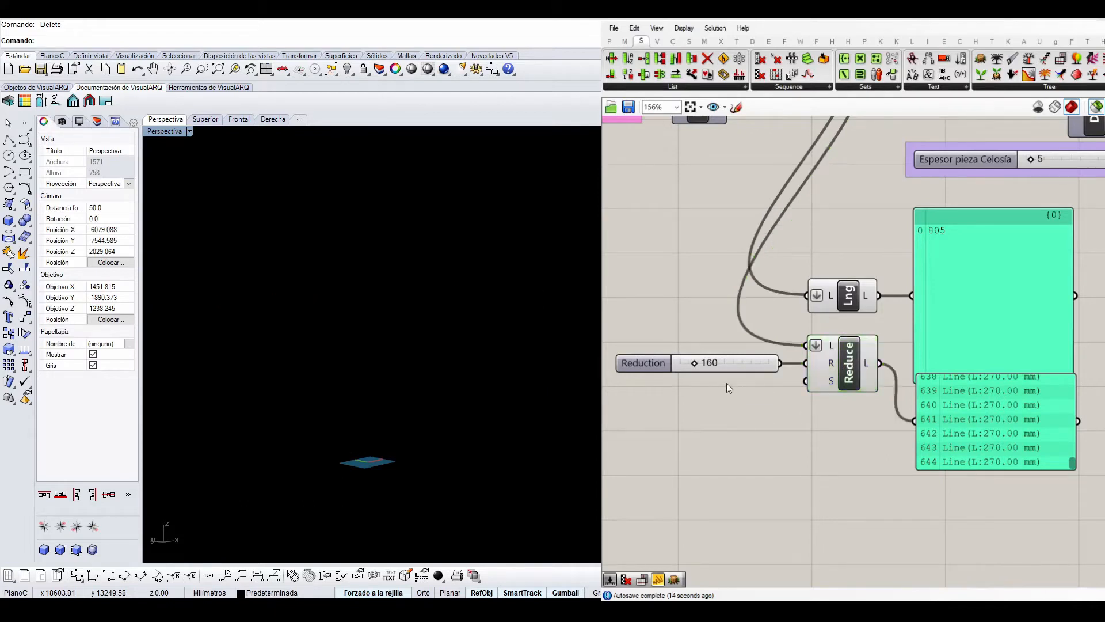
key("Return")
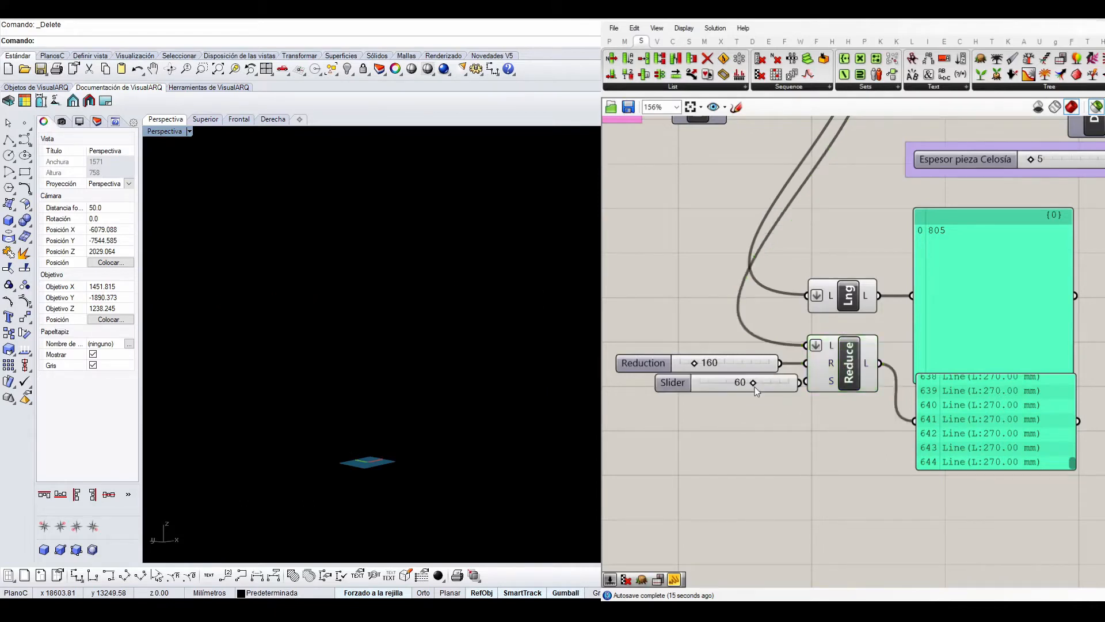
left_click_drag(777, 389, 805, 381)
left_click(789, 385)
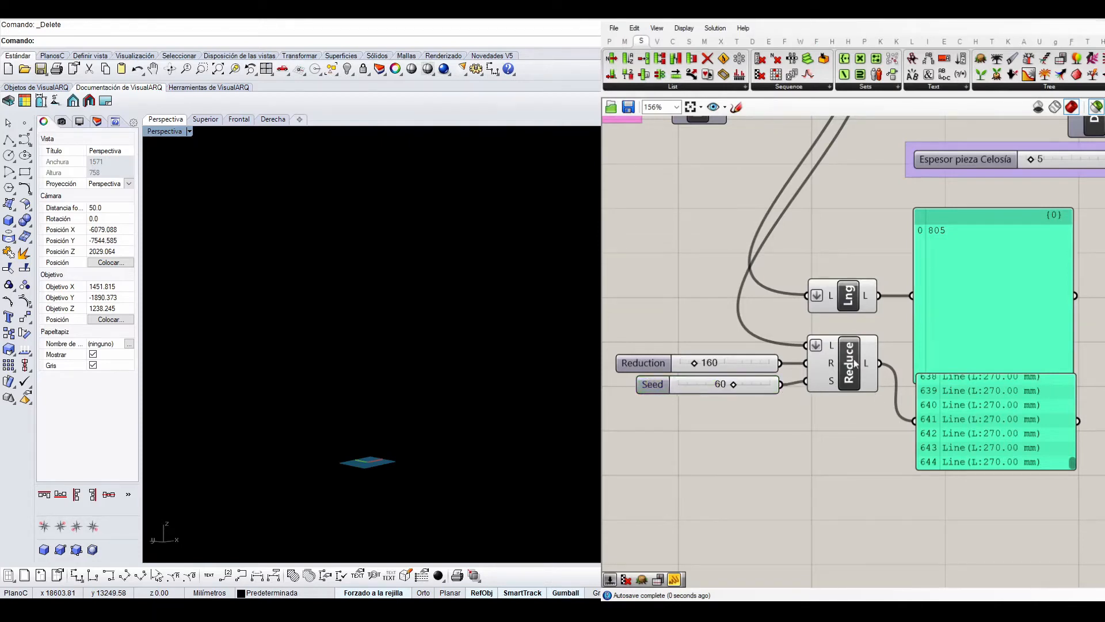
Step: Preview the randomly reduced lines and set the Seed slider to 46 and the Reduction slider to 206
left_click(861, 375)
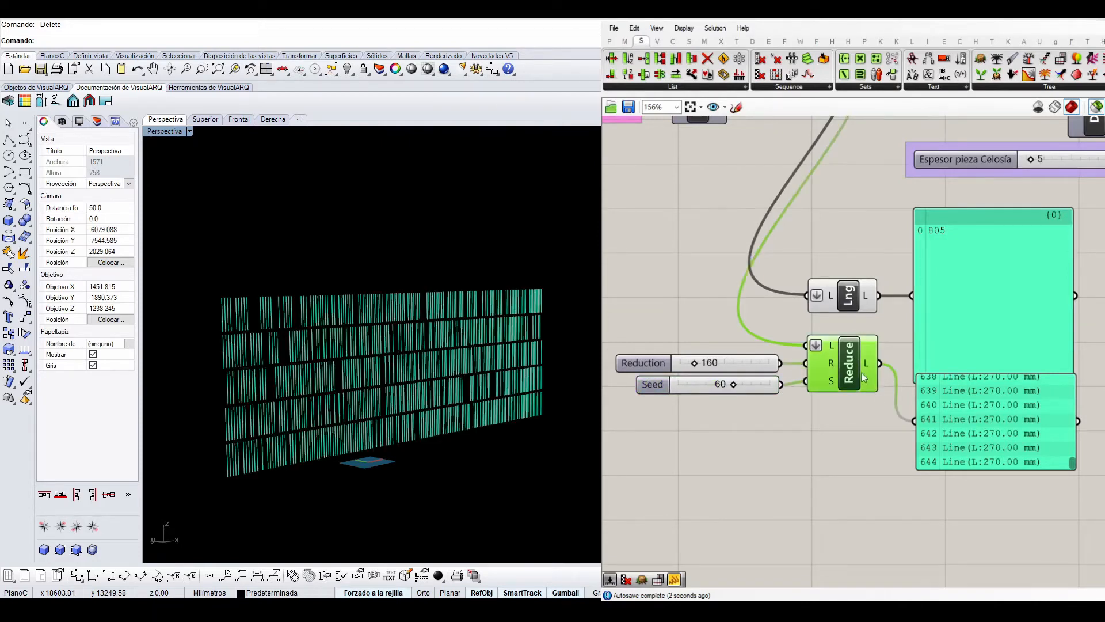
scroll(754, 385, "up", 1)
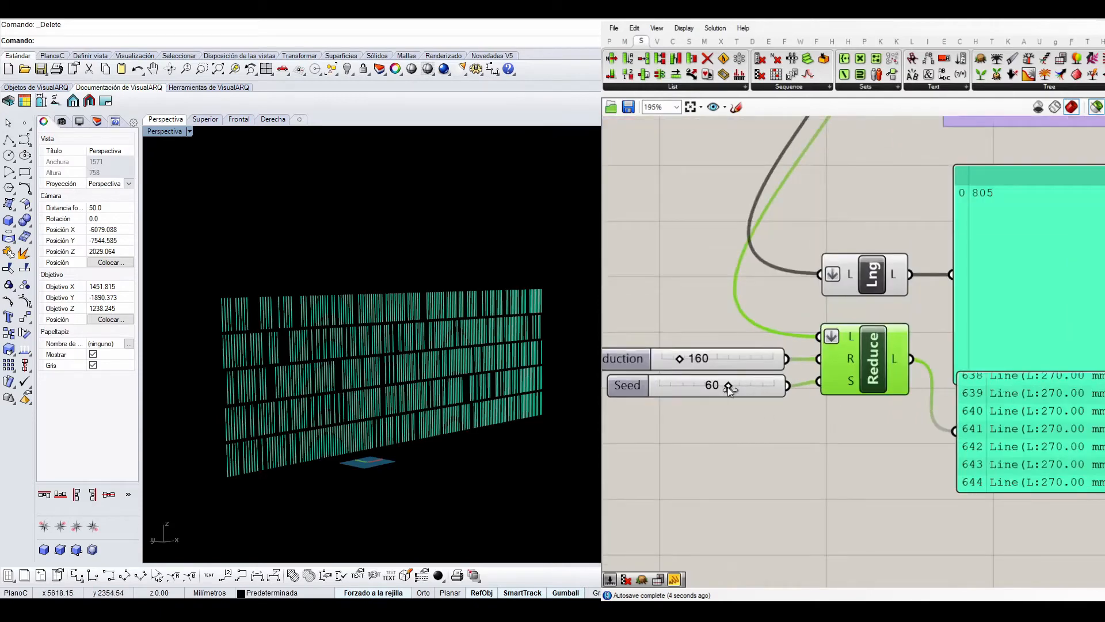
mouse_move(729, 389)
left_mouse_down()
mouse_move(690, 392)
mouse_move(713, 396)
left_mouse_up()
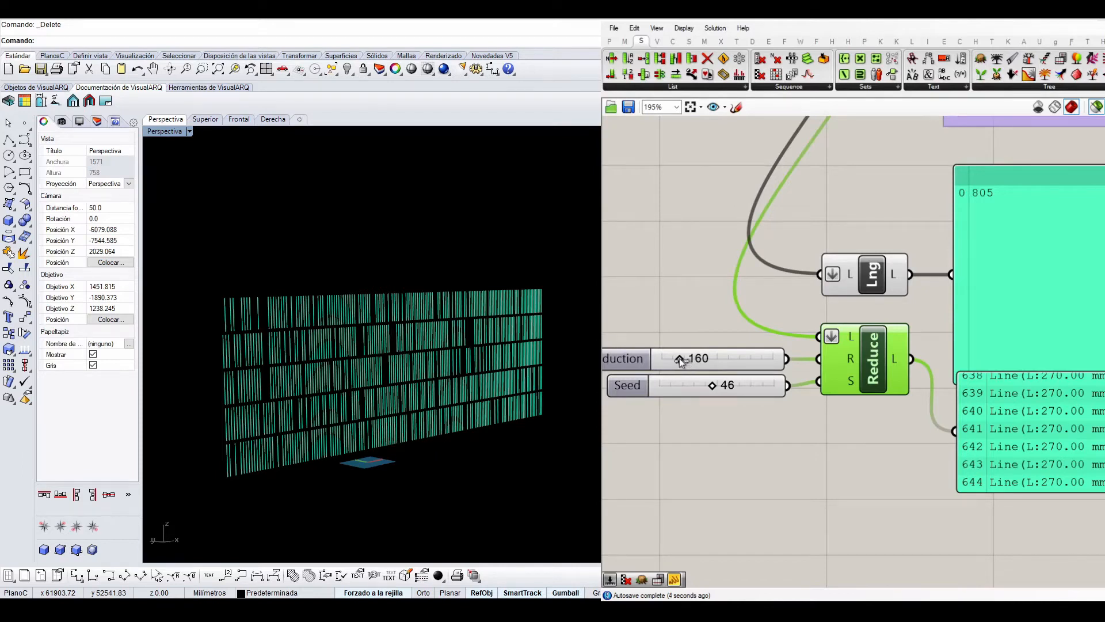
left_click_drag(679, 358, 686, 364)
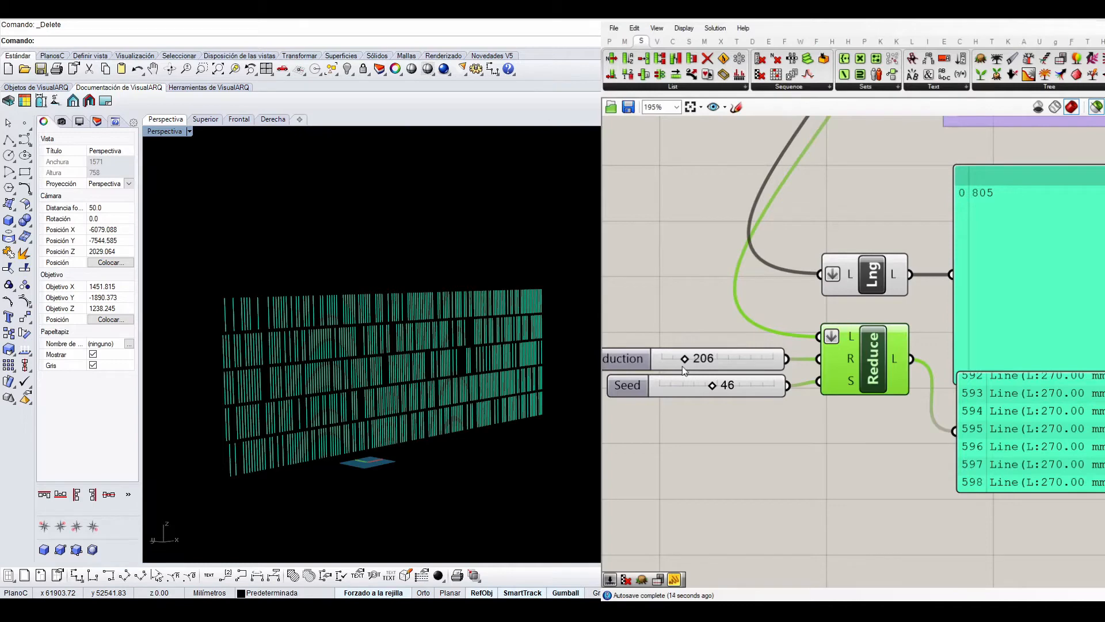
Step: Move both panels together farther away from the List Length and Random Reduce components
scroll(712, 343, "down", 3)
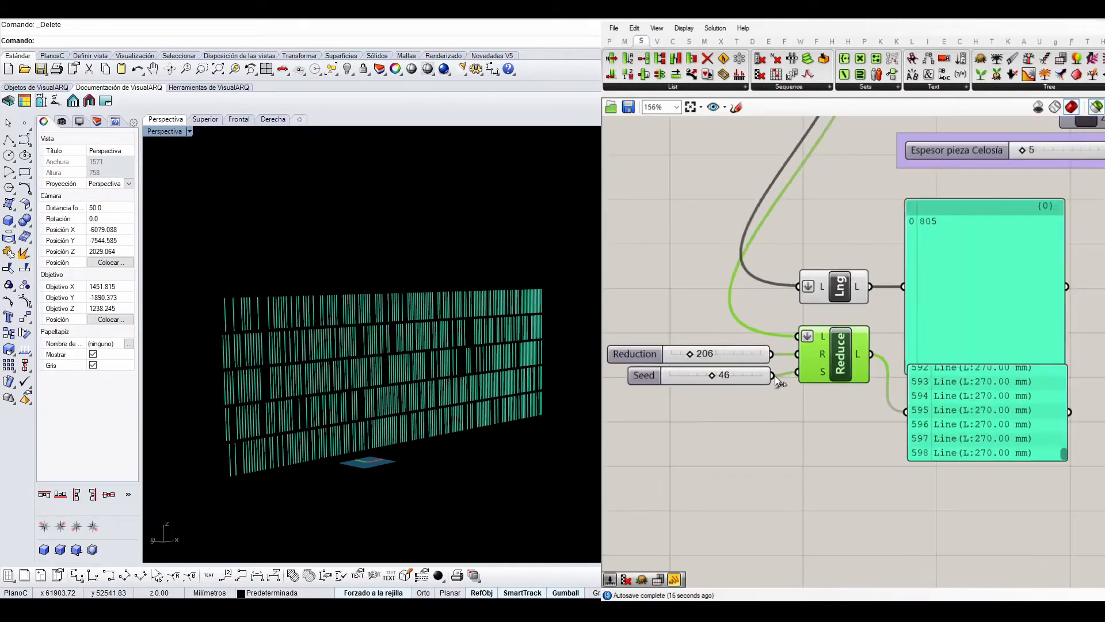
scroll(850, 428, "down", 2)
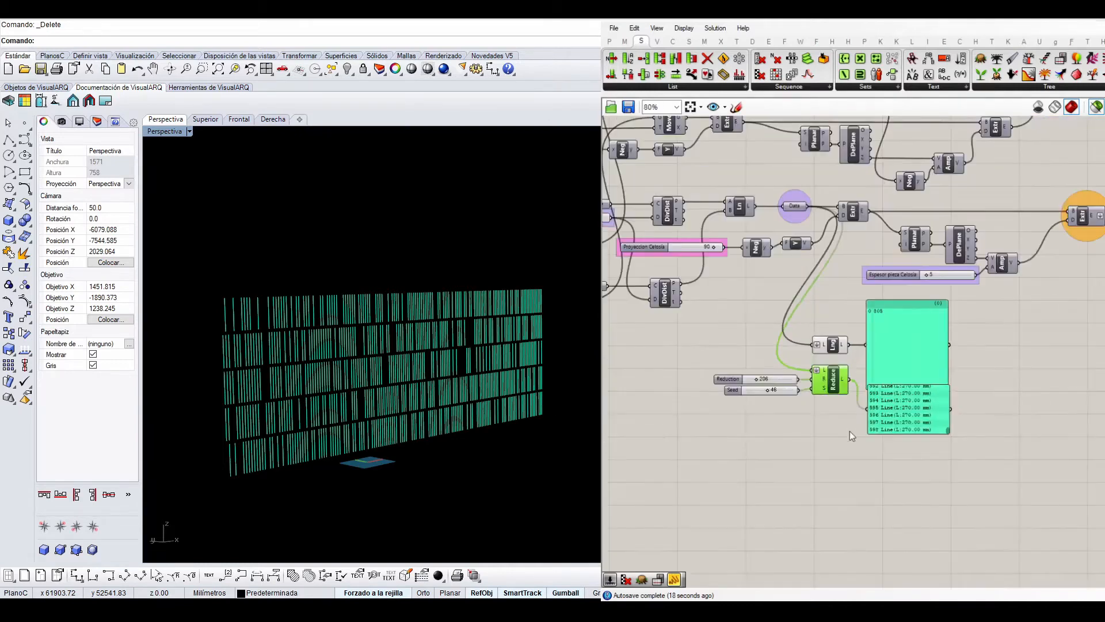
right_click_drag(948, 431, 911, 418)
scroll(809, 255, "up", 3)
scroll(747, 261, "down", 1)
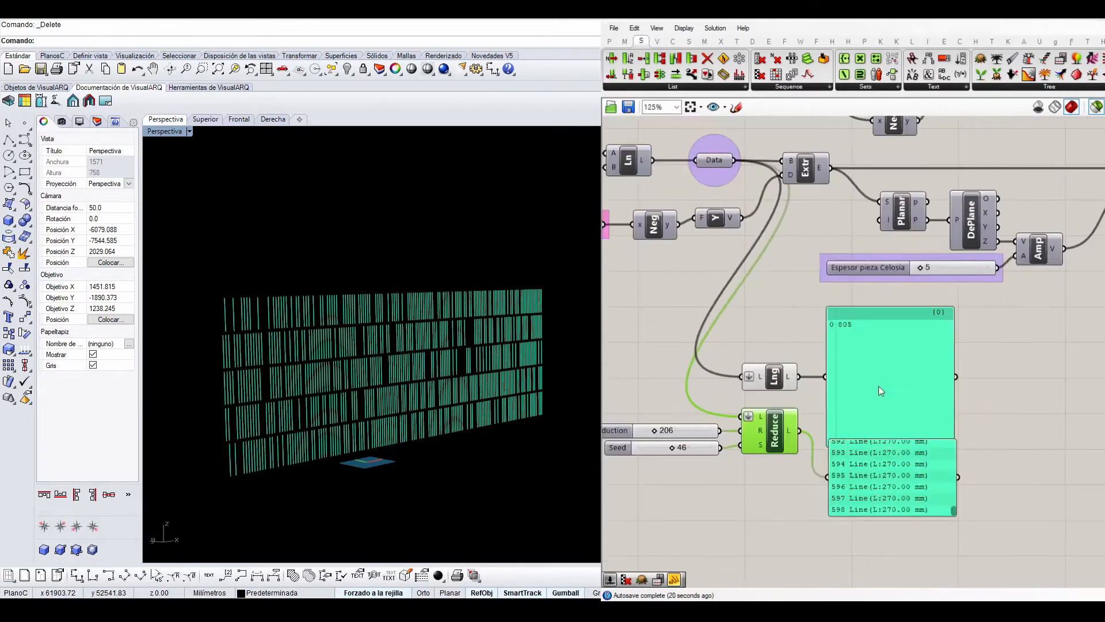
left_click_drag(1008, 513, 998, 401)
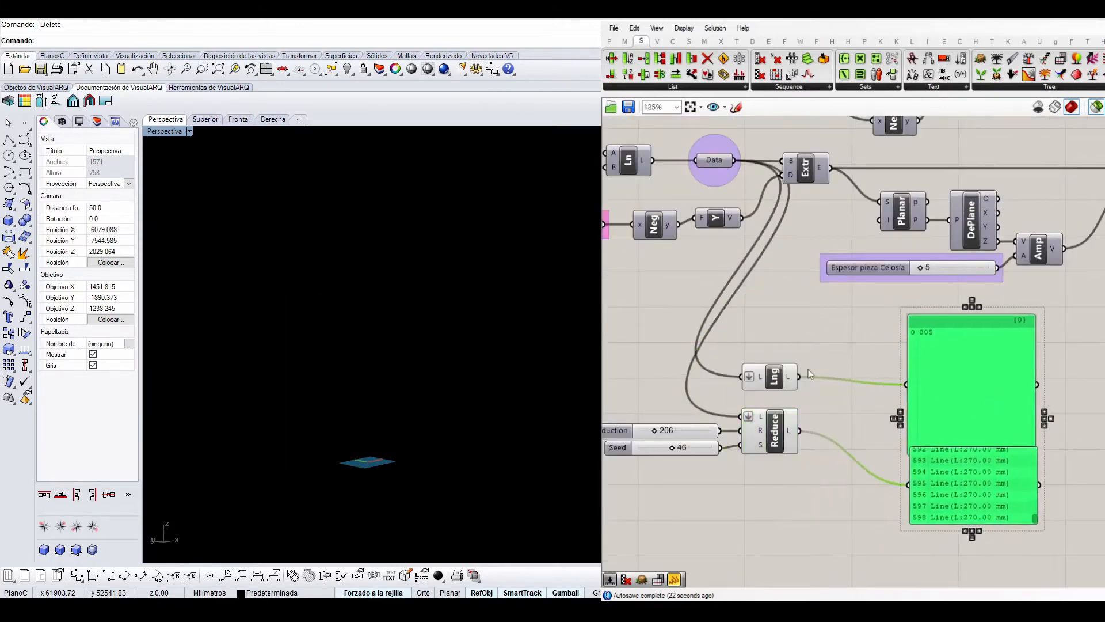
Step: Shift the lattice Extrude component away from Data and replace its B input with Random Reduce's output
left_click(704, 162)
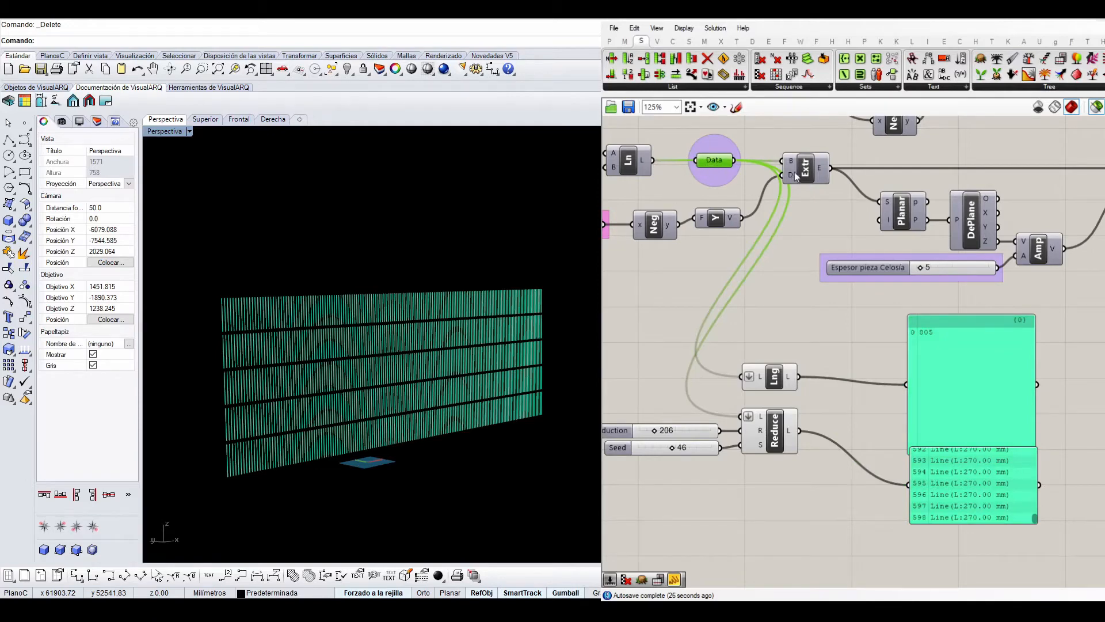
left_click_drag(807, 168, 847, 169)
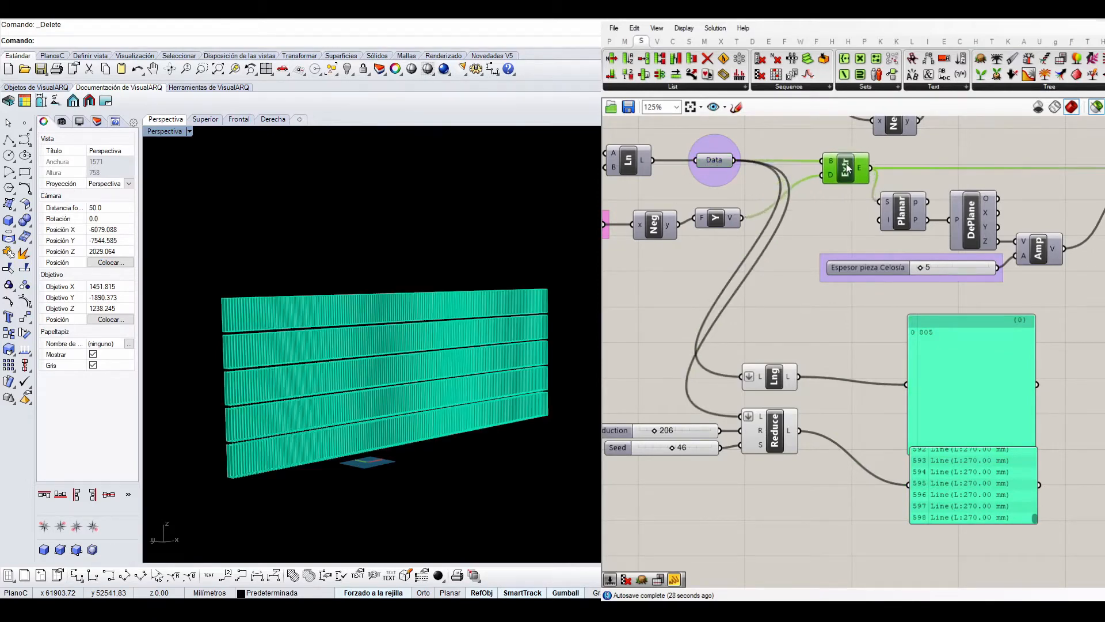
left_click(773, 432)
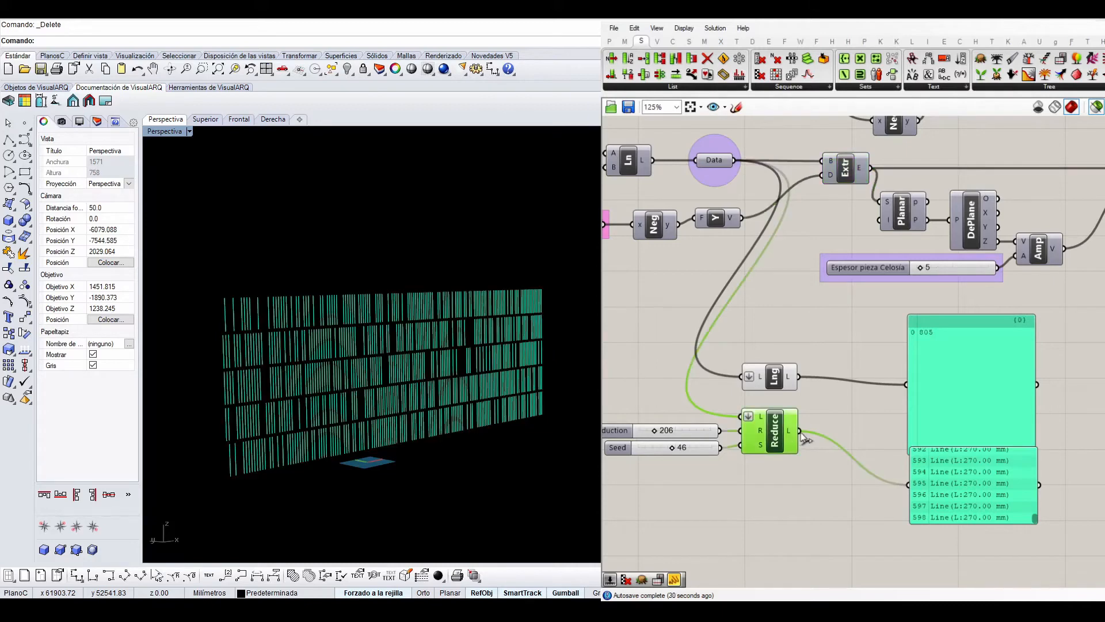
left_click_drag(800, 431, 821, 175)
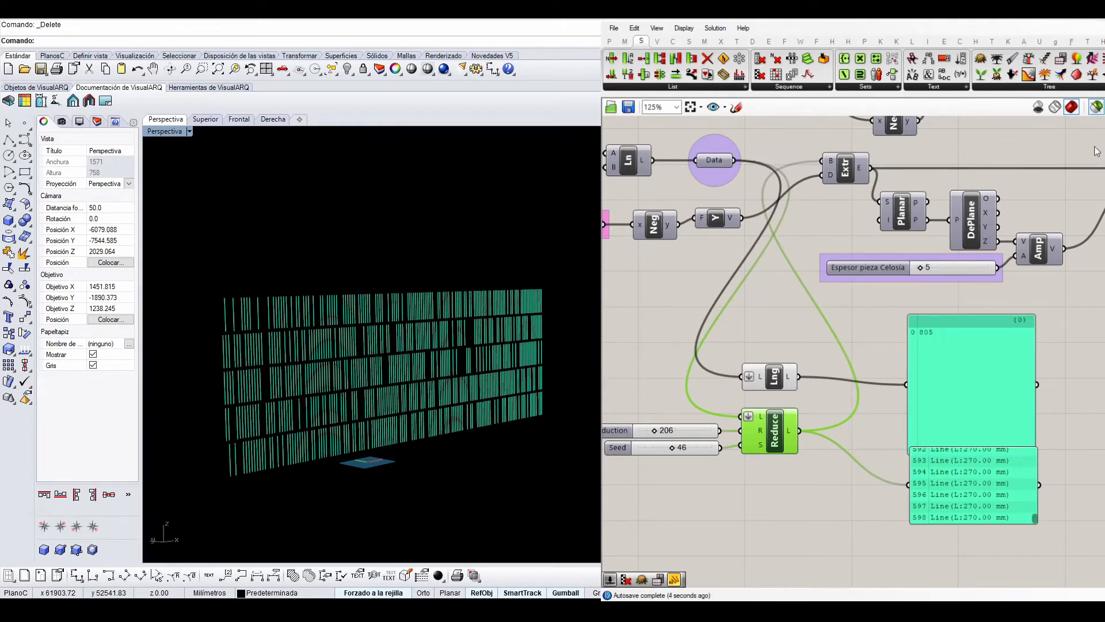
Step: Turn off the selected-only preview and inspect the reduced lattice on the building facade from several angles
left_click(1096, 108)
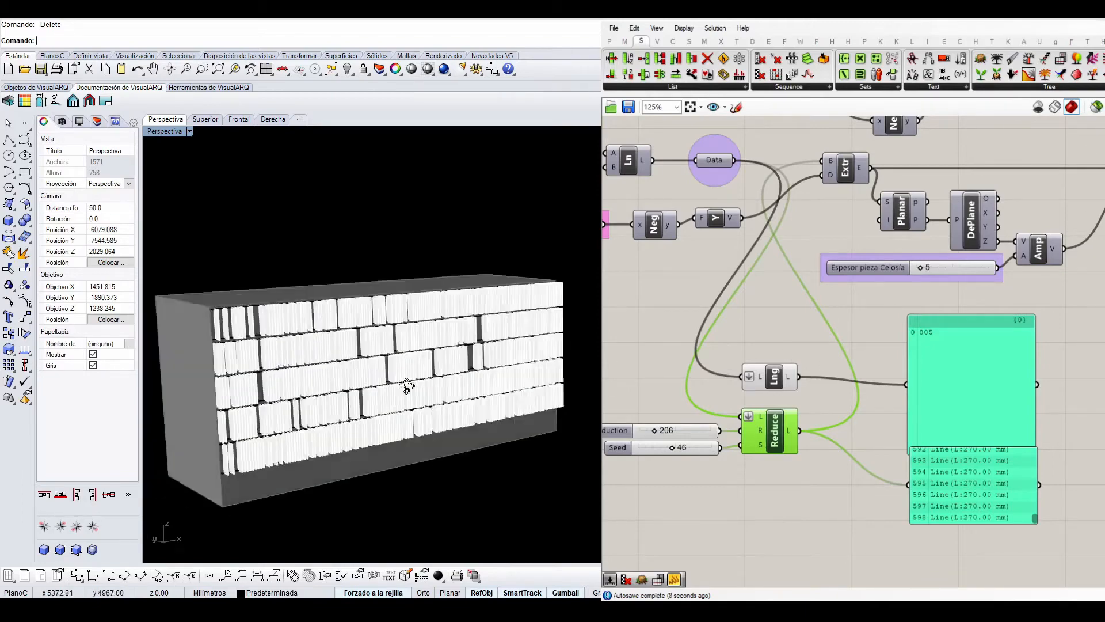
right_click_drag(407, 386, 421, 337)
scroll(363, 372, "down", 6)
scroll(431, 372, "up", 8)
scroll(431, 339, "down", 4)
right_click_drag(300, 356, 406, 370)
scroll(402, 369, "down", 2)
scroll(259, 374, "up", 4)
mouse_move(317, 340)
right_mouse_down()
mouse_move(344, 342)
mouse_move(365, 363)
mouse_move(296, 333)
mouse_move(291, 346)
mouse_move(305, 348)
right_mouse_up()
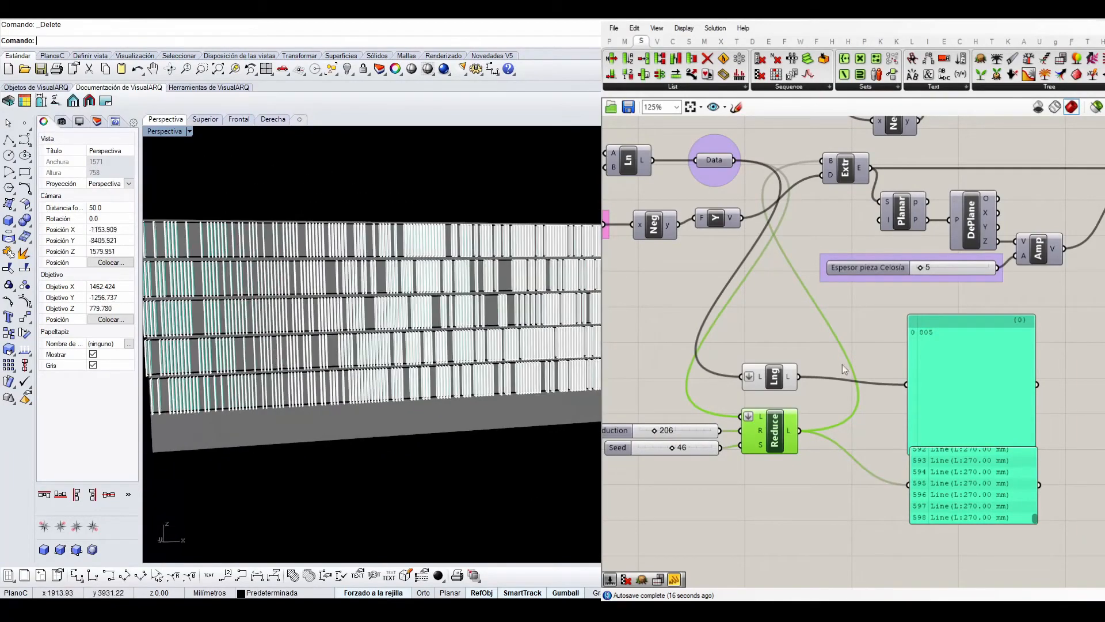
Step: Inspect the lattice pieces' projection up close and set the Proyeccion Celosía slider to 60
right_click_drag(821, 266, 953, 348)
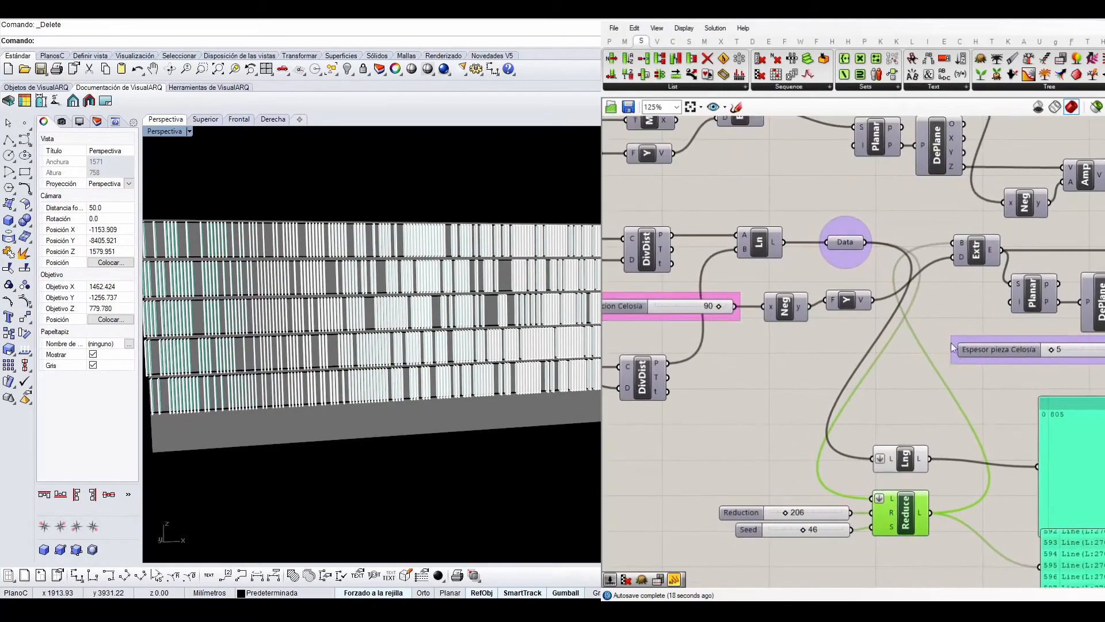
right_click_drag(328, 346, 383, 360)
scroll(368, 337, "up", 6)
scroll(909, 339, "down", 1)
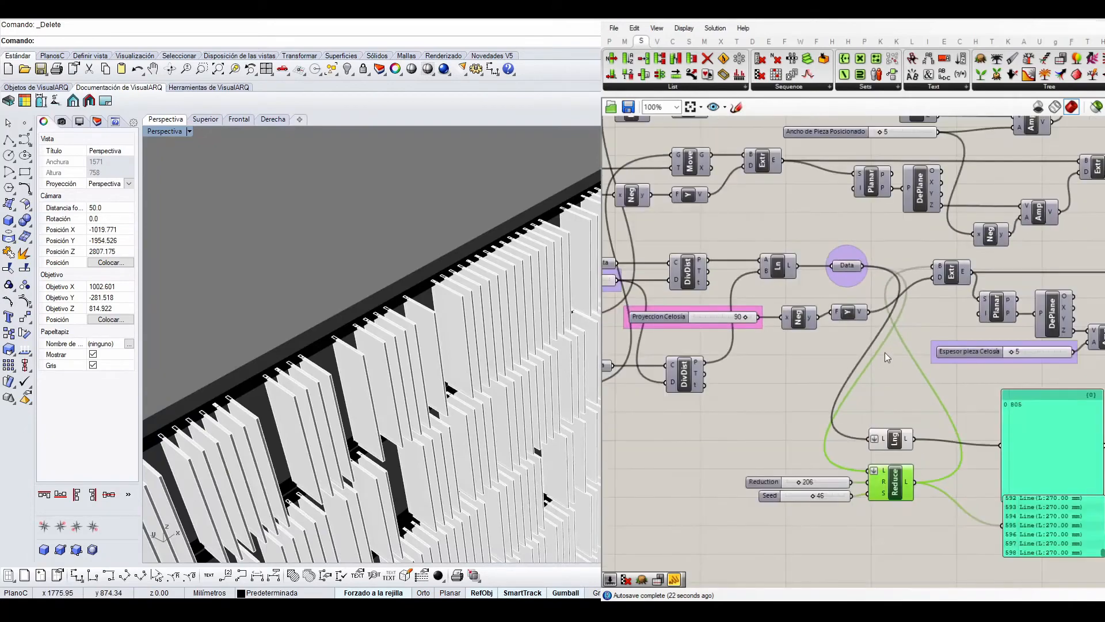
scroll(712, 327, "up", 2)
double_click(737, 312)
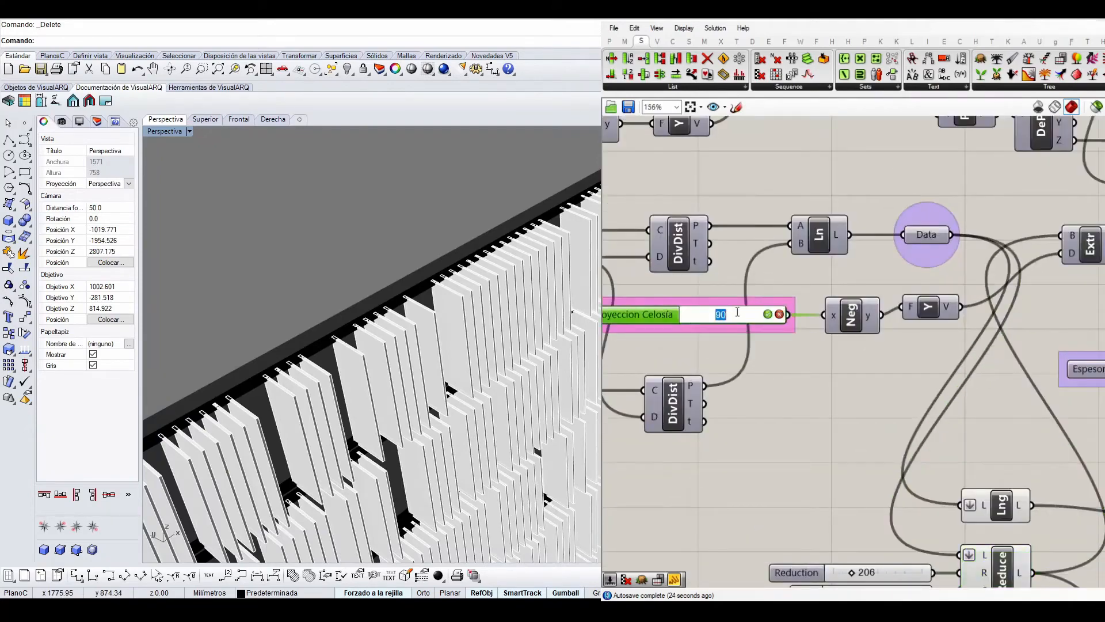
type("60")
key("Return")
Step: Examine the lattice's new projection from several angles across the facade and return to the Random Reduce sliders
right_click_drag(370, 372, 349, 348)
scroll(348, 388, "down", 6)
right_click_drag(348, 390, 333, 321)
right_click_drag(371, 283, 400, 374)
scroll(333, 398, "down", 3)
scroll(384, 395, "down", 3)
scroll(769, 396, "down", 2)
right_click_drag(871, 436, 824, 384)
scroll(825, 471, "up", 2)
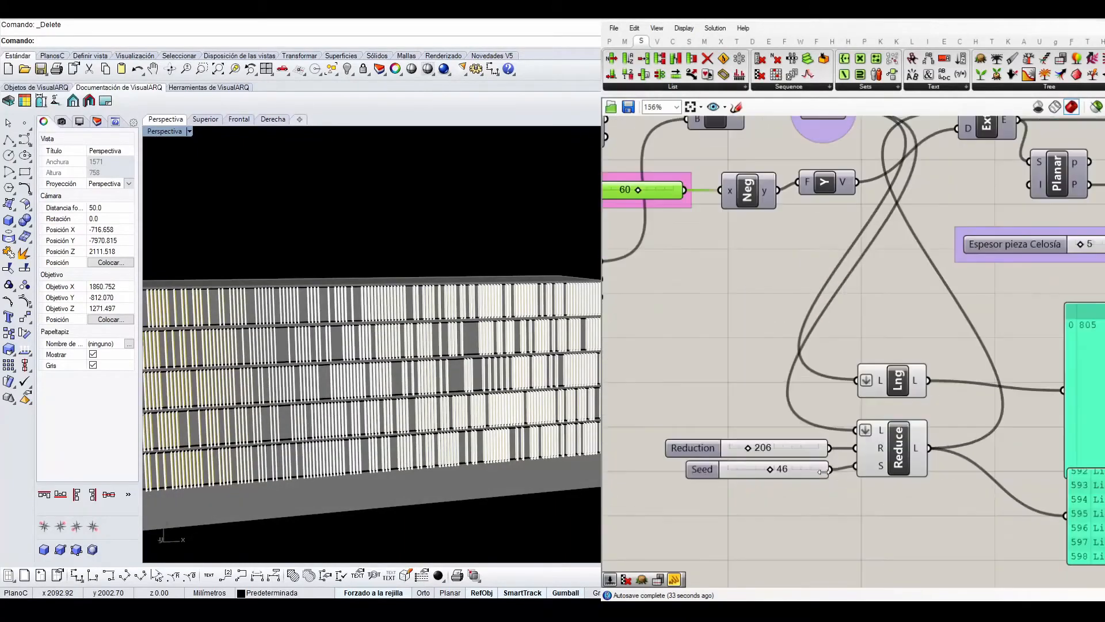
Step: Turn off the preview of the List Length and Random Reduce components and enable the selected-only preview
right_click_drag(272, 411, 405, 411)
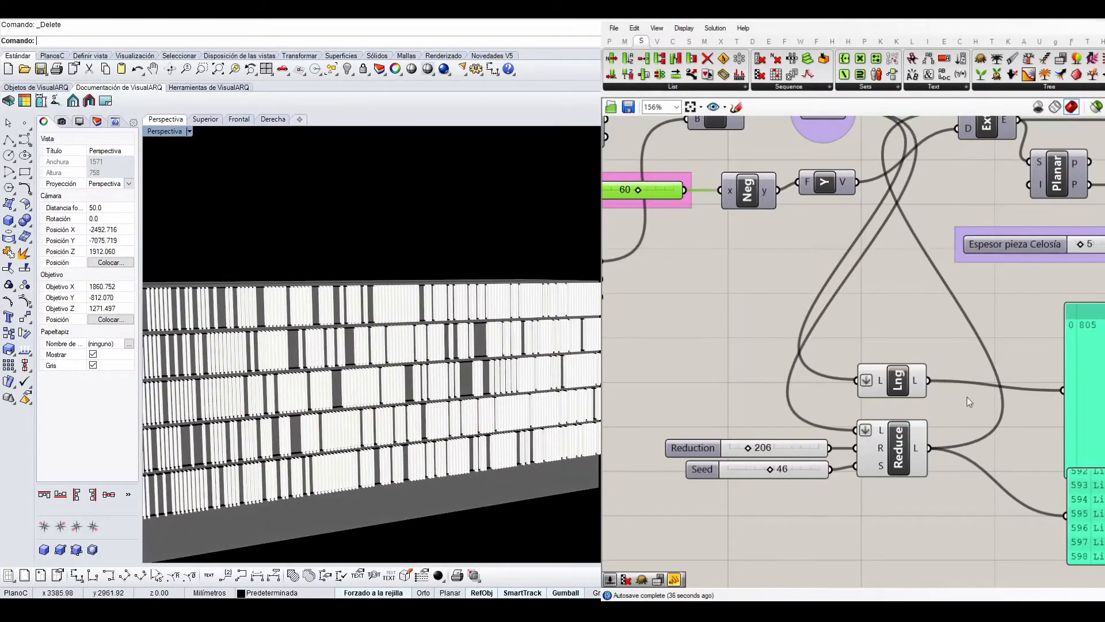
scroll(951, 411, "down", 3)
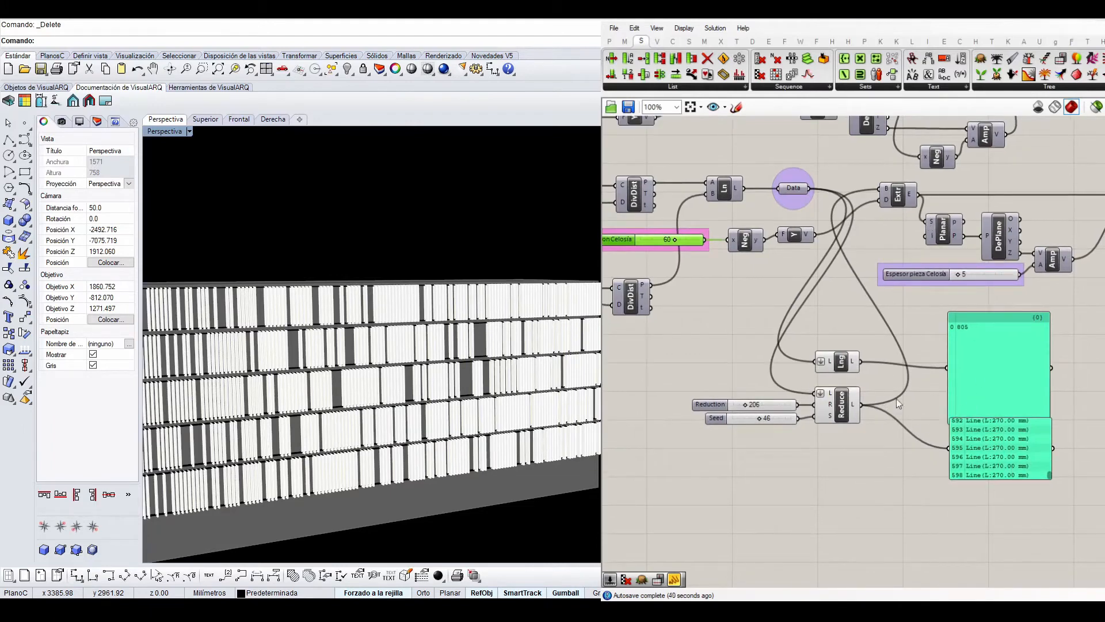
right_click_drag(909, 436, 914, 419)
left_click_drag(897, 440, 777, 331)
key("space")
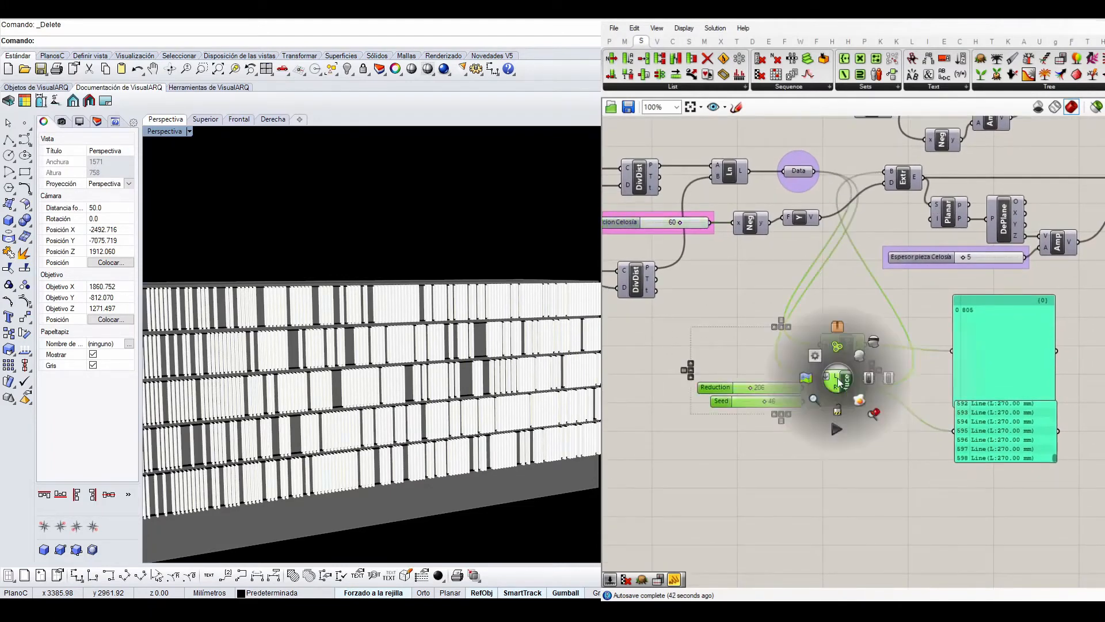
left_click(874, 339)
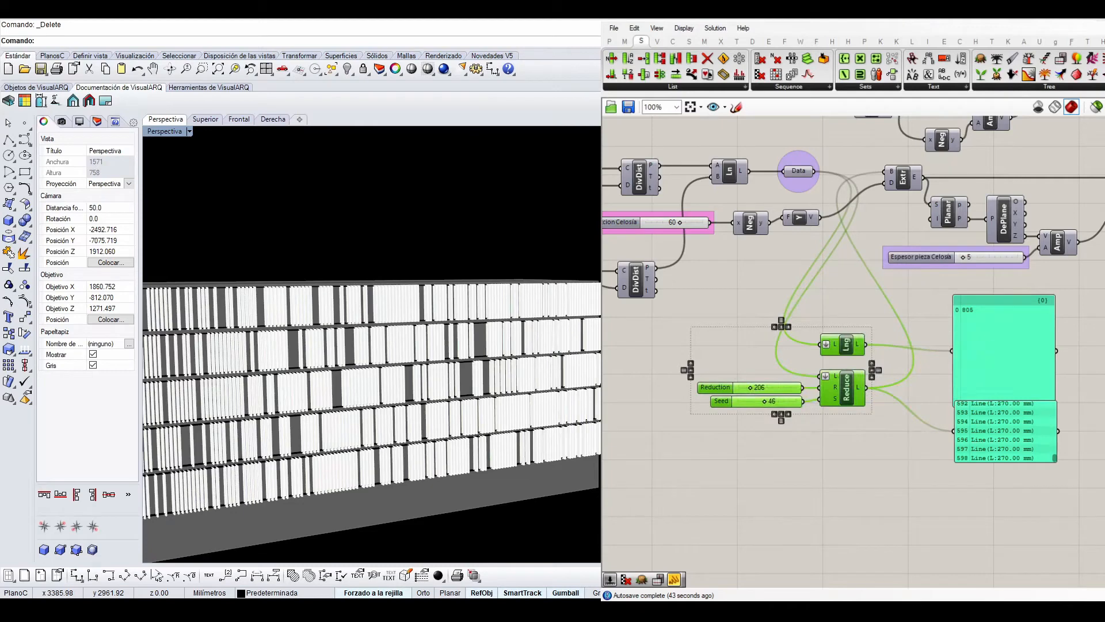
left_click(1097, 108)
left_click(915, 431)
right_click_drag(913, 431, 926, 399)
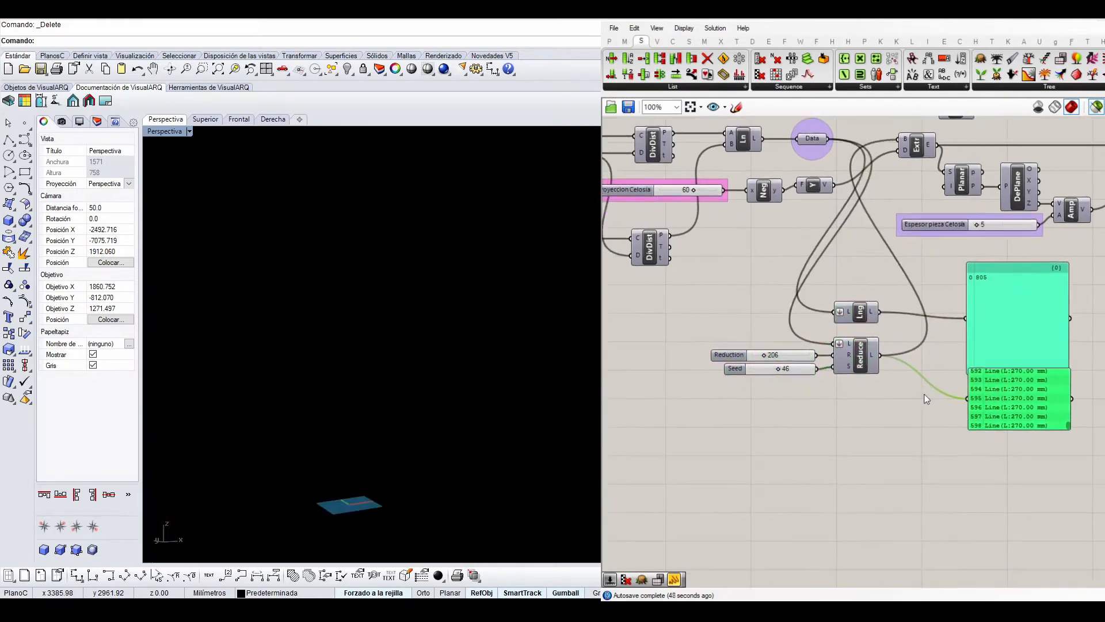
Step: Preview the lattice lines held by the Data parameter and place a Partition List component below Random Reduce
scroll(886, 396, "down", 1)
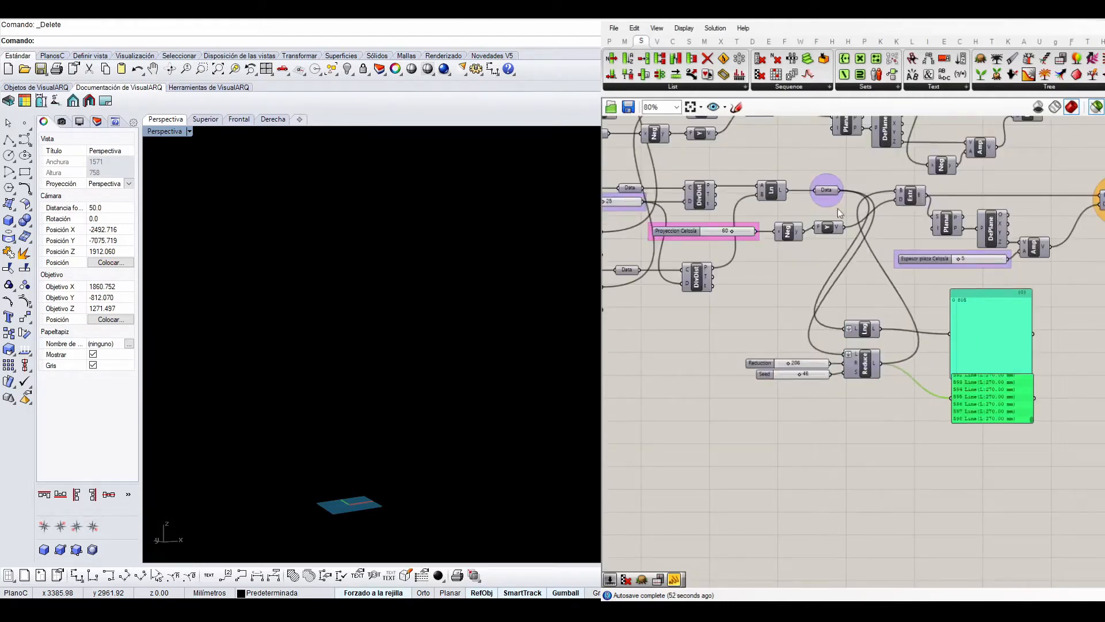
left_click(827, 190)
scroll(364, 420, "down", 7)
right_click_drag(365, 420, 398, 416)
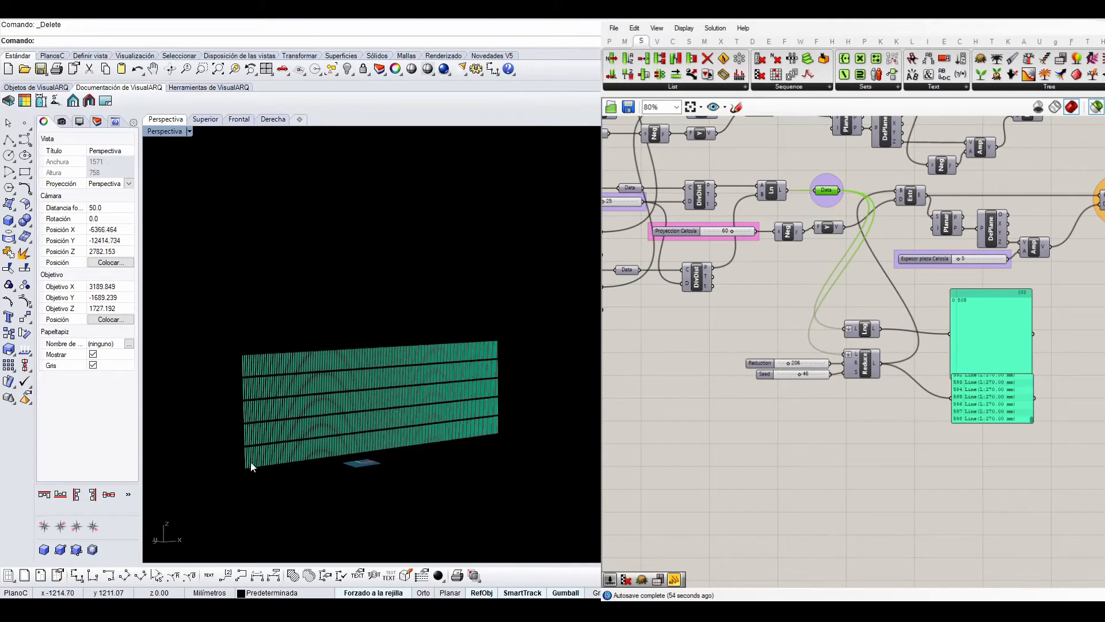
scroll(253, 462, "up", 7)
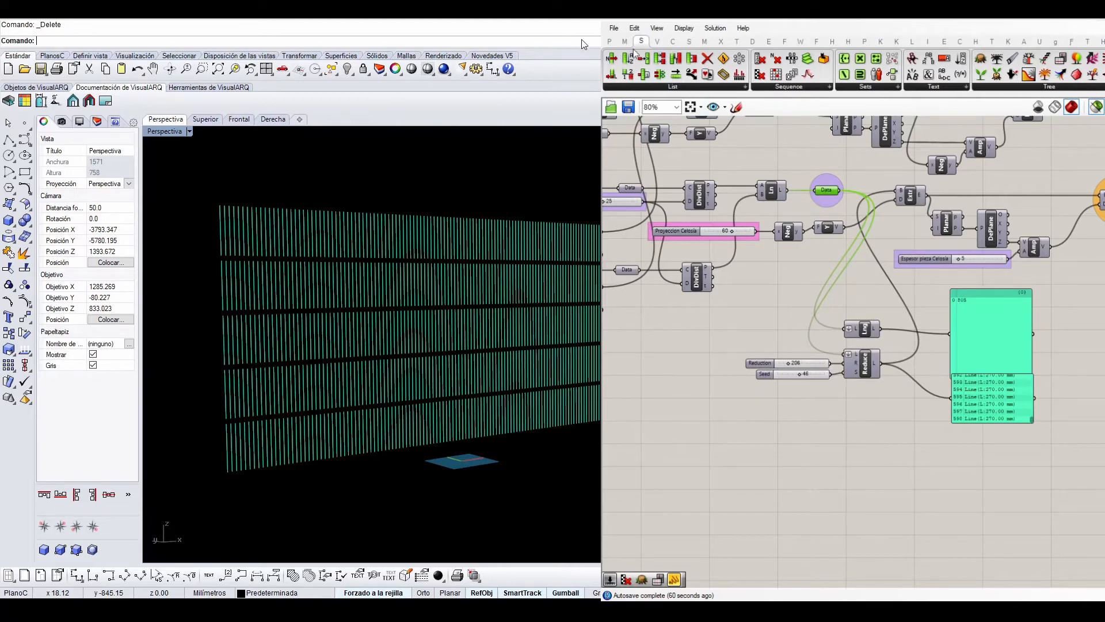
left_click(659, 88)
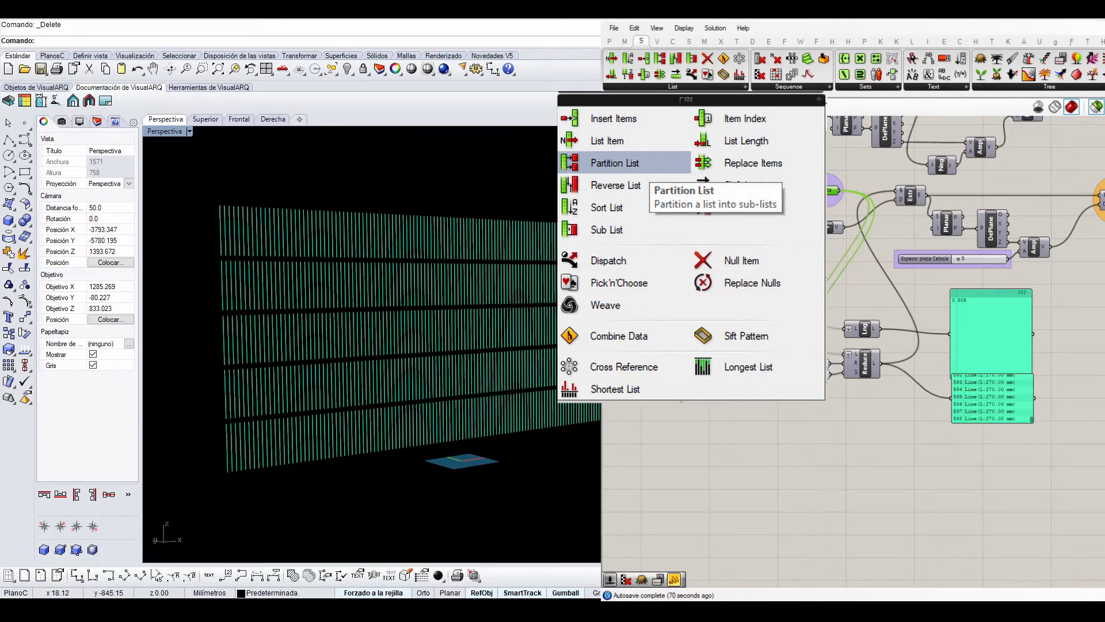
left_click(633, 166)
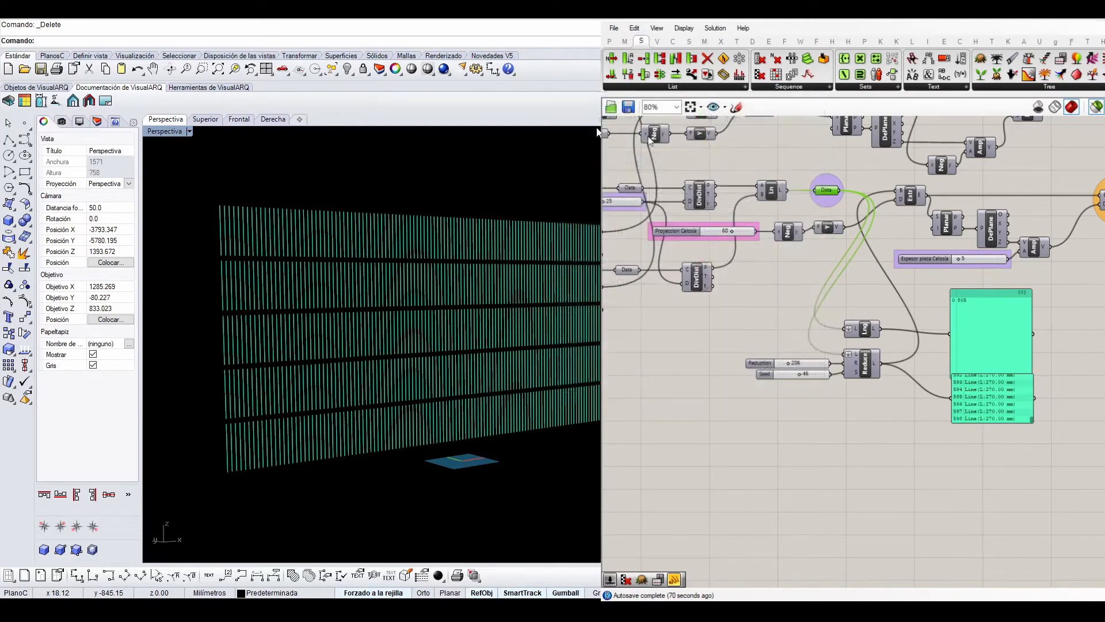
left_click(913, 489)
left_click_drag(907, 472, 888, 448)
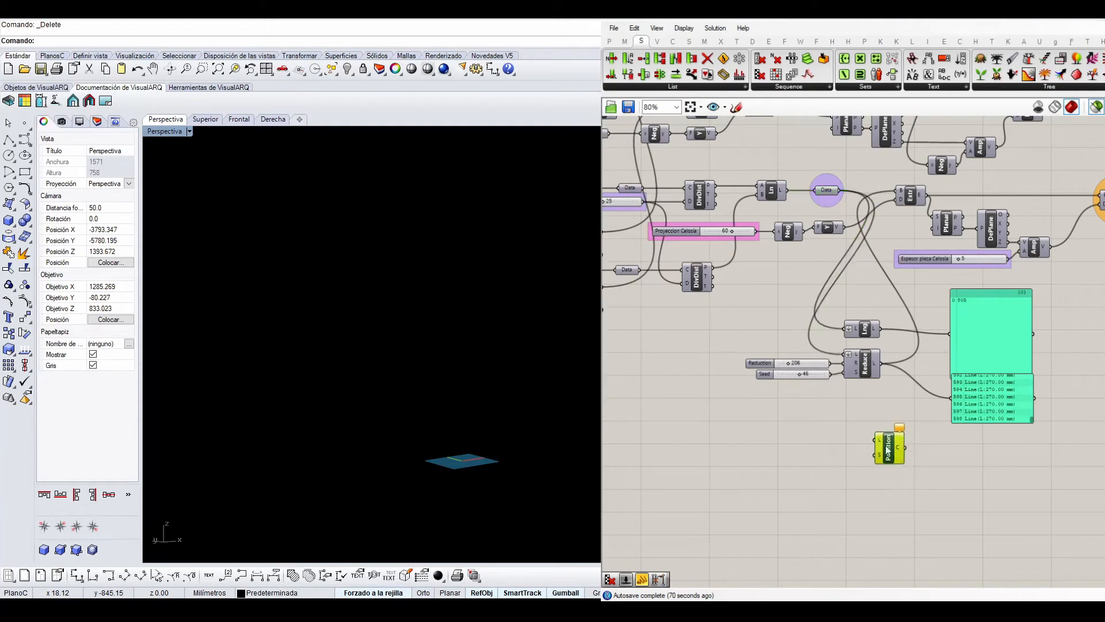
Step: Feed Data into Partition List's L input and connect a new slider of 3 to its Size input
scroll(862, 307, "up", 1)
left_click(820, 160)
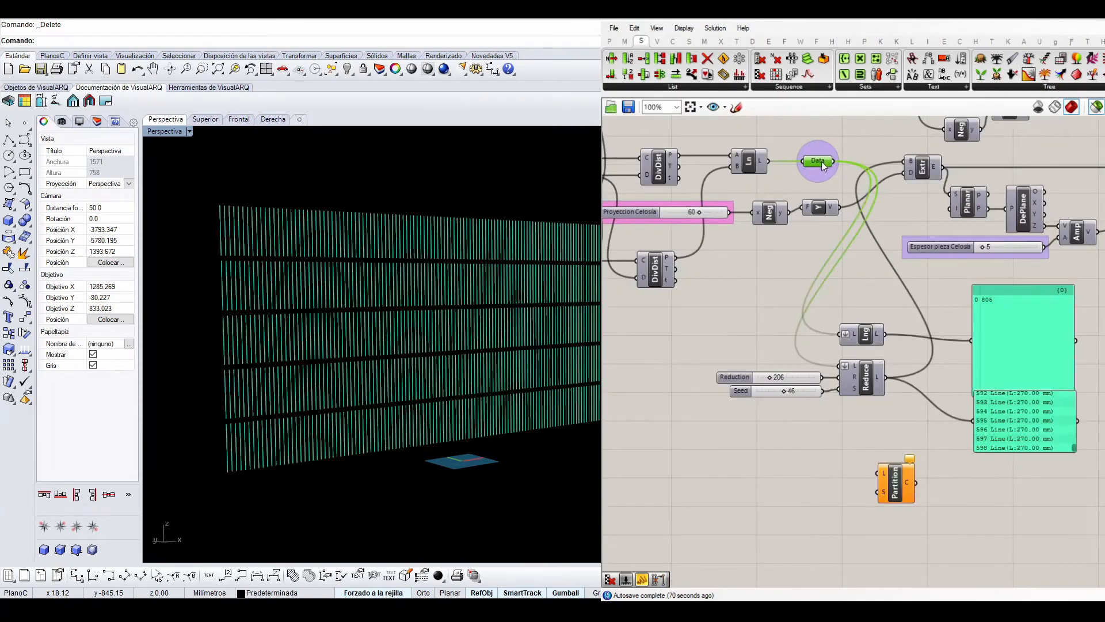
left_click_drag(833, 161, 891, 475)
scroll(872, 507, "up", 2)
left_click(812, 482)
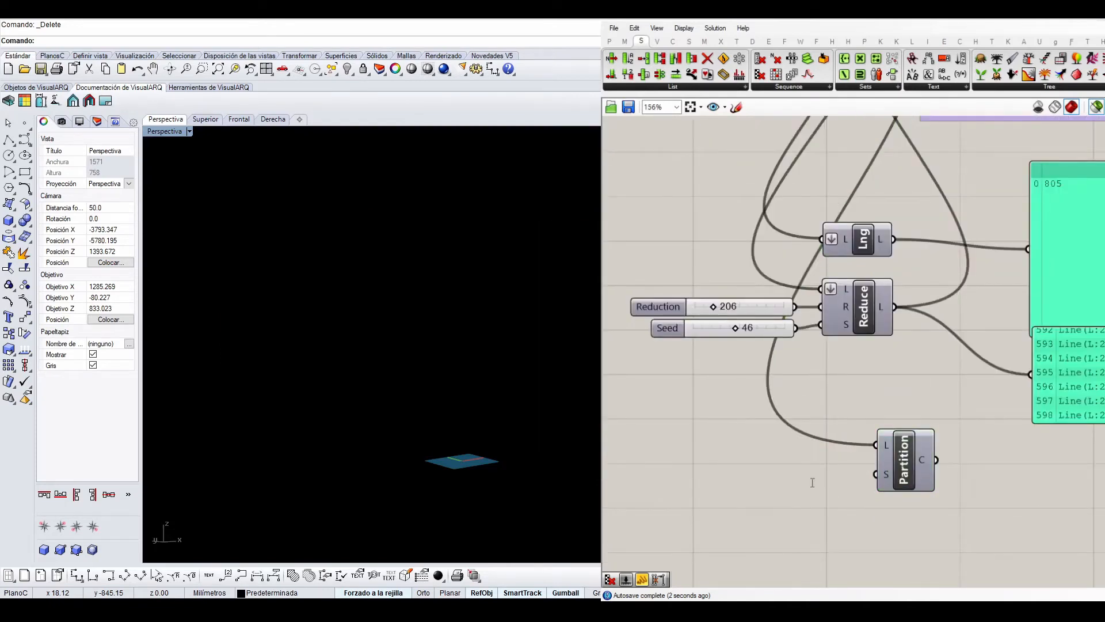
double_click(882, 481)
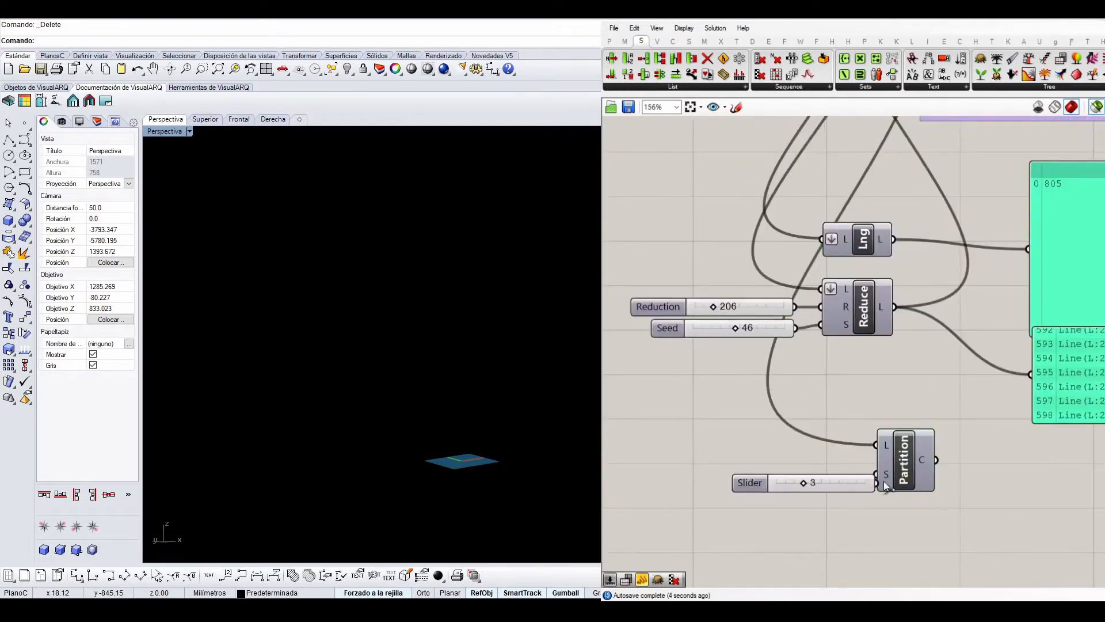
left_click_drag(850, 486, 876, 474)
left_click(903, 460)
right_click_drag(963, 447, 932, 439)
scroll(731, 361, "down", 2)
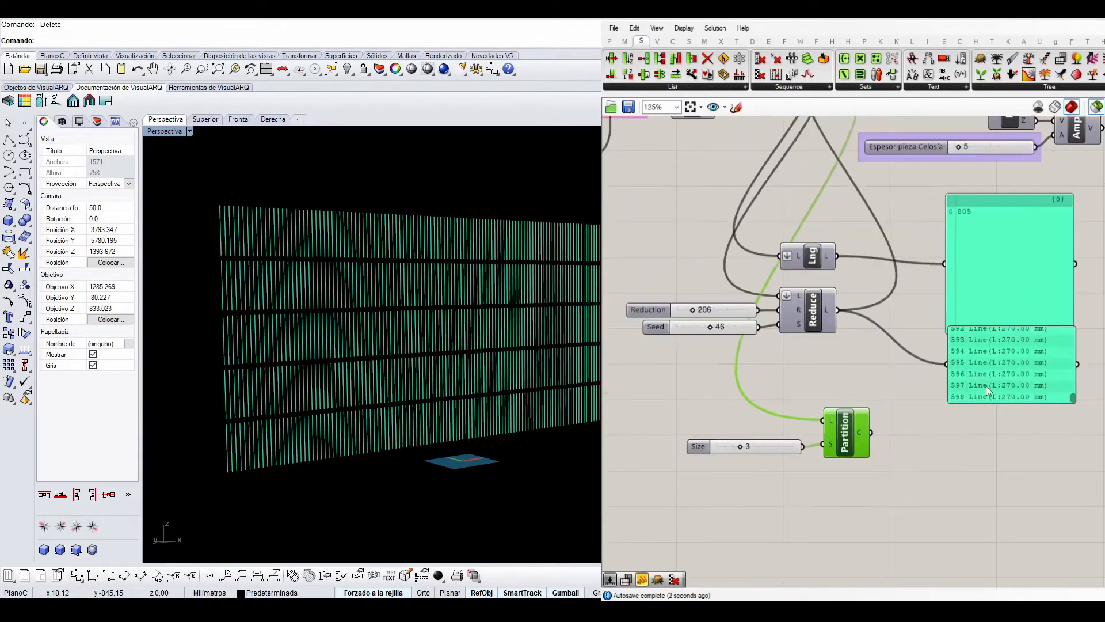
Step: Duplicate the Random Reduce panel, feed it from Partition List's chunks output, enlarge it and move it away from the component
left_click(1021, 363)
left_click_drag(1019, 361, 1009, 450, "alt")
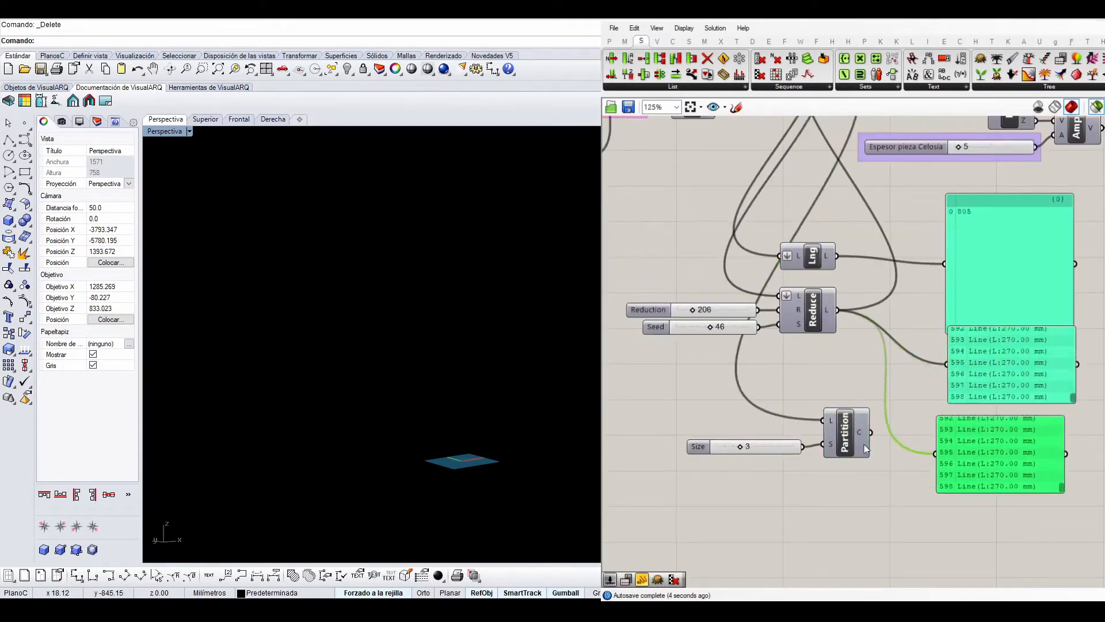
left_click_drag(871, 433, 948, 454)
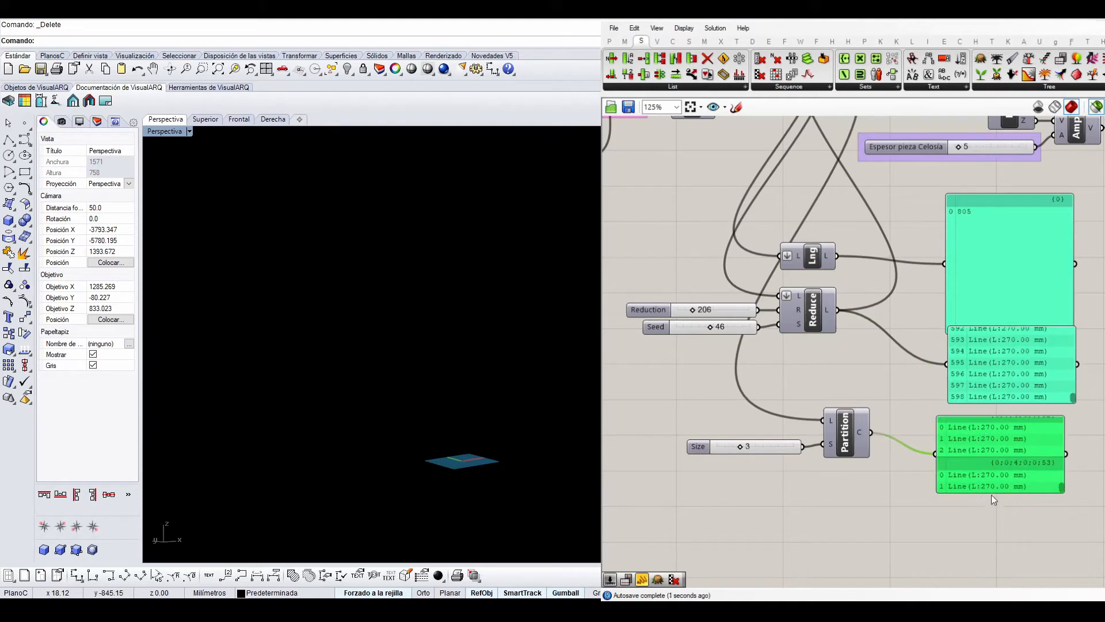
left_click_drag(998, 492, 997, 566)
right_click_drag(996, 509, 925, 418)
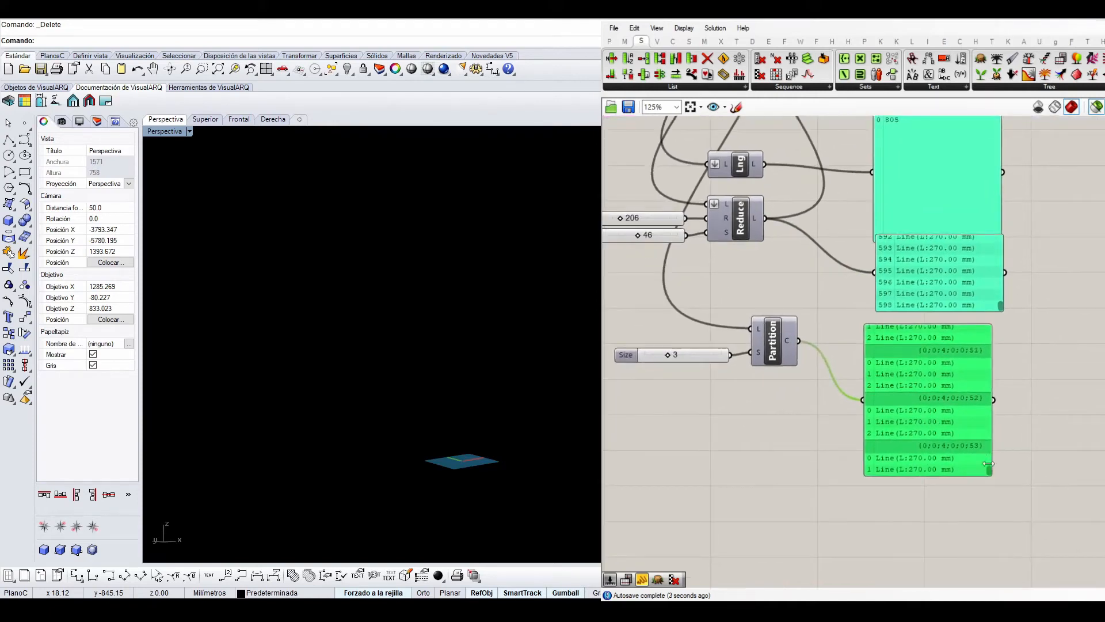
left_click_drag(949, 433, 1000, 426)
right_click_drag(777, 361, 864, 429)
Step: Add a List Item component beside Partition List and connect the chunks output to its L input
left_click(853, 401)
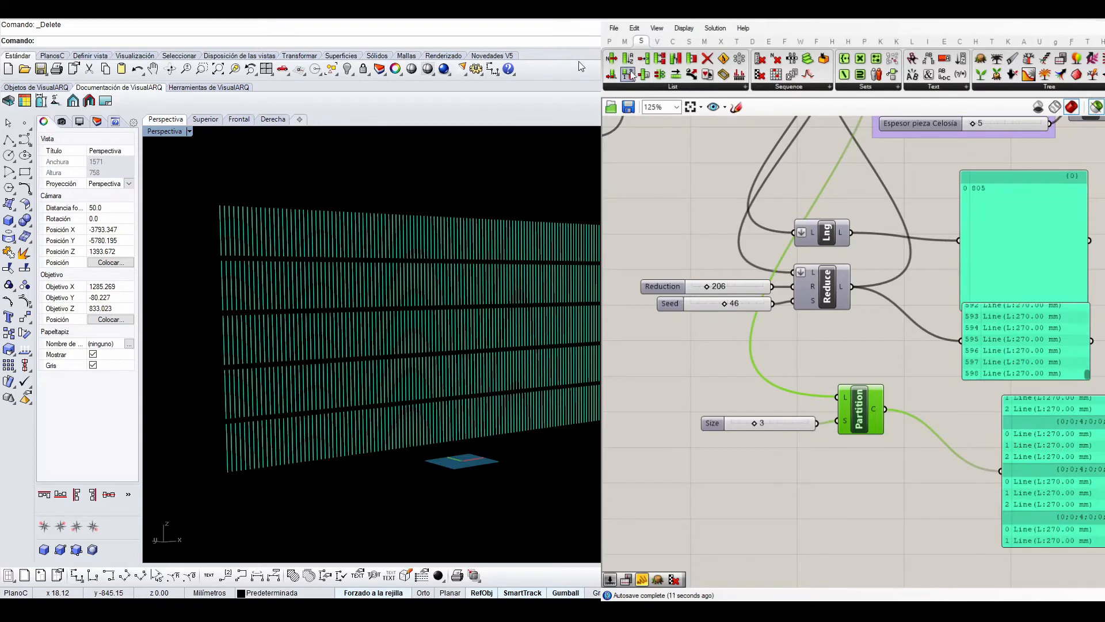
left_click(633, 87)
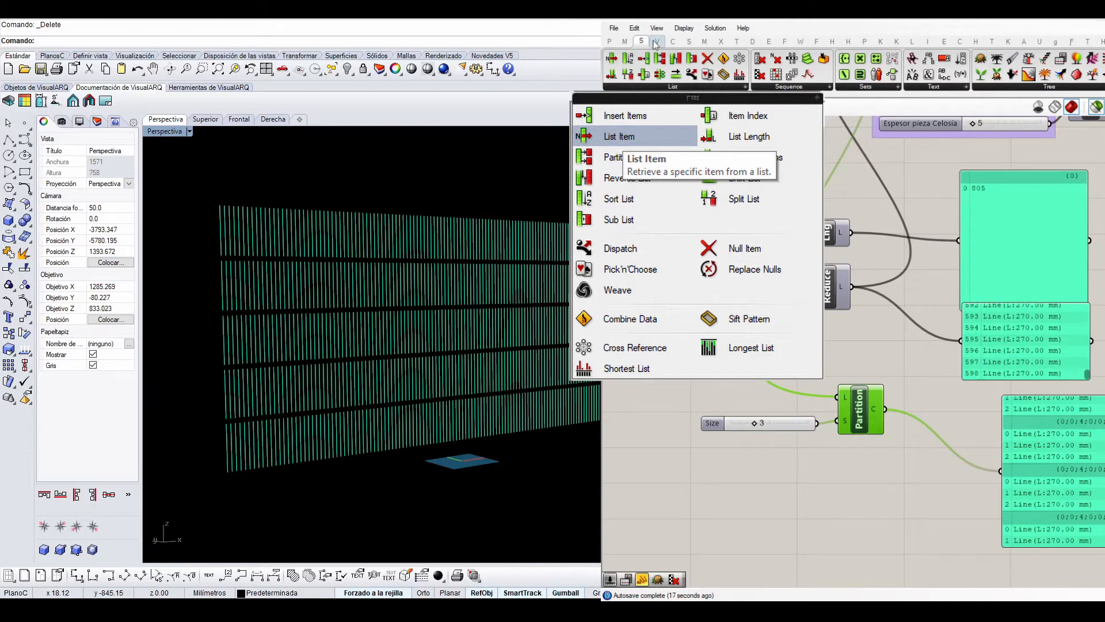
left_click_drag(619, 137, 948, 503)
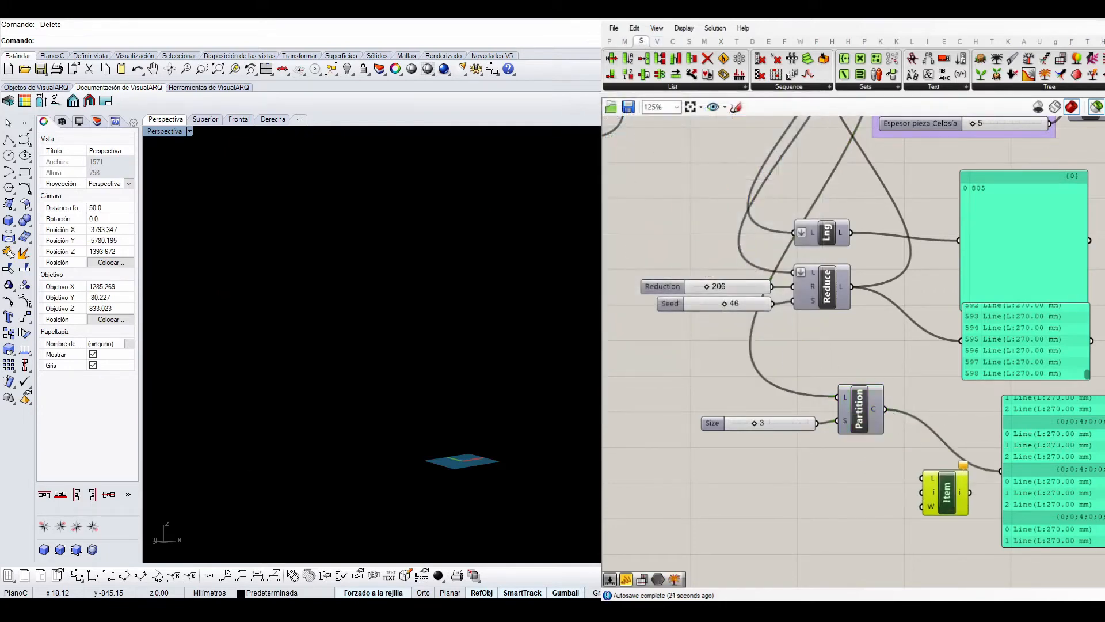
left_click_drag(885, 409, 939, 473)
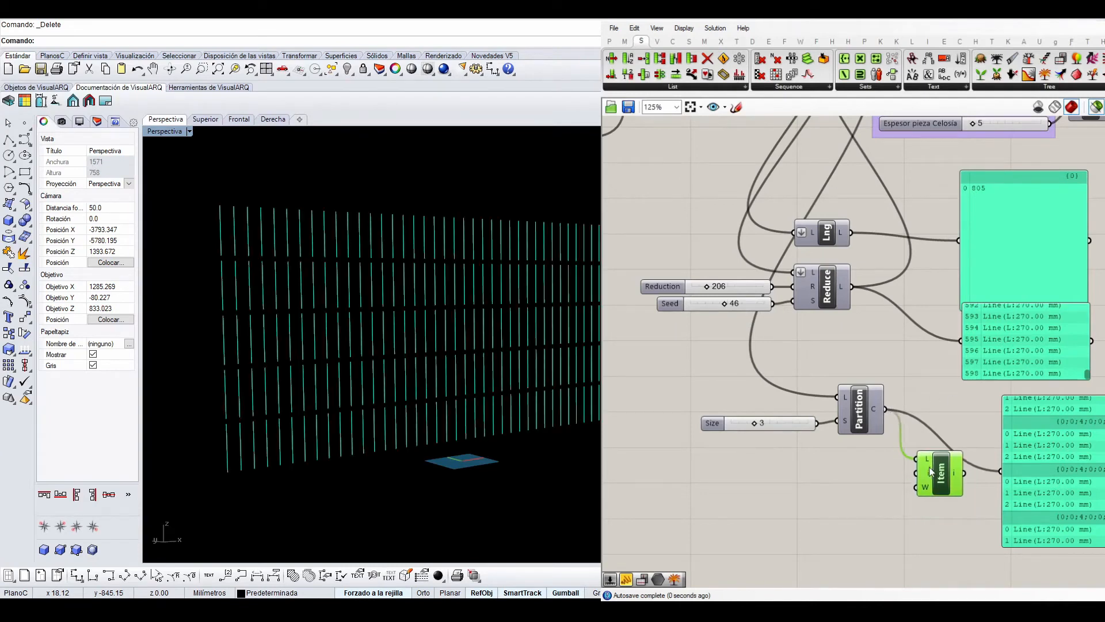
Step: Create a number slider set to 2 and connect it to List Item's index input
left_click(823, 474)
type("5")
key("Return")
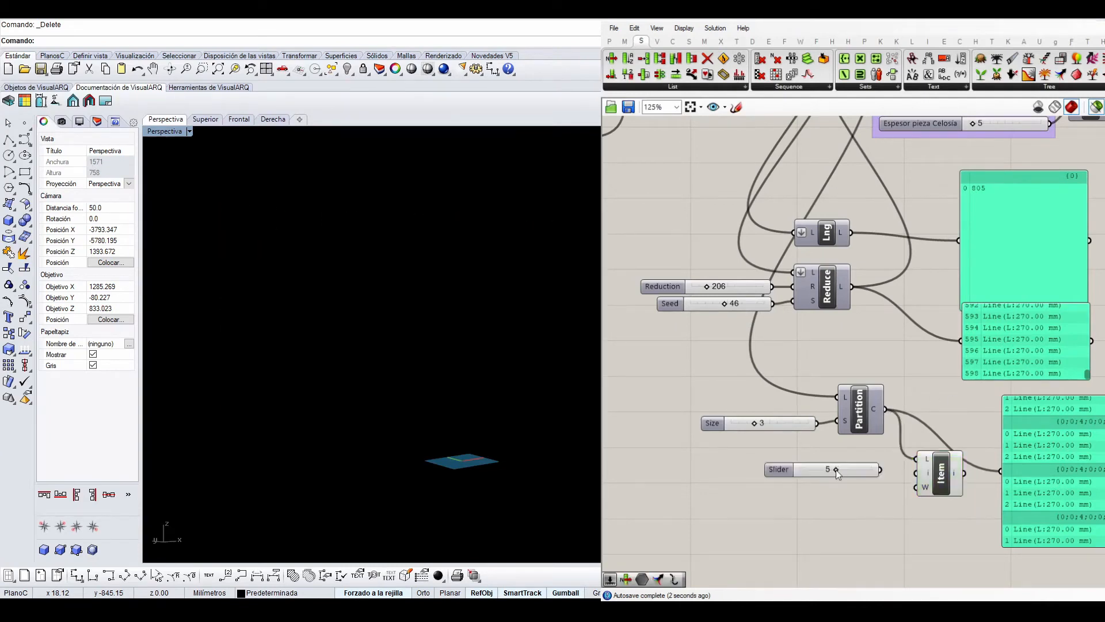
left_click_drag(880, 469, 916, 486)
key("ctrl+z")
left_click(823, 471)
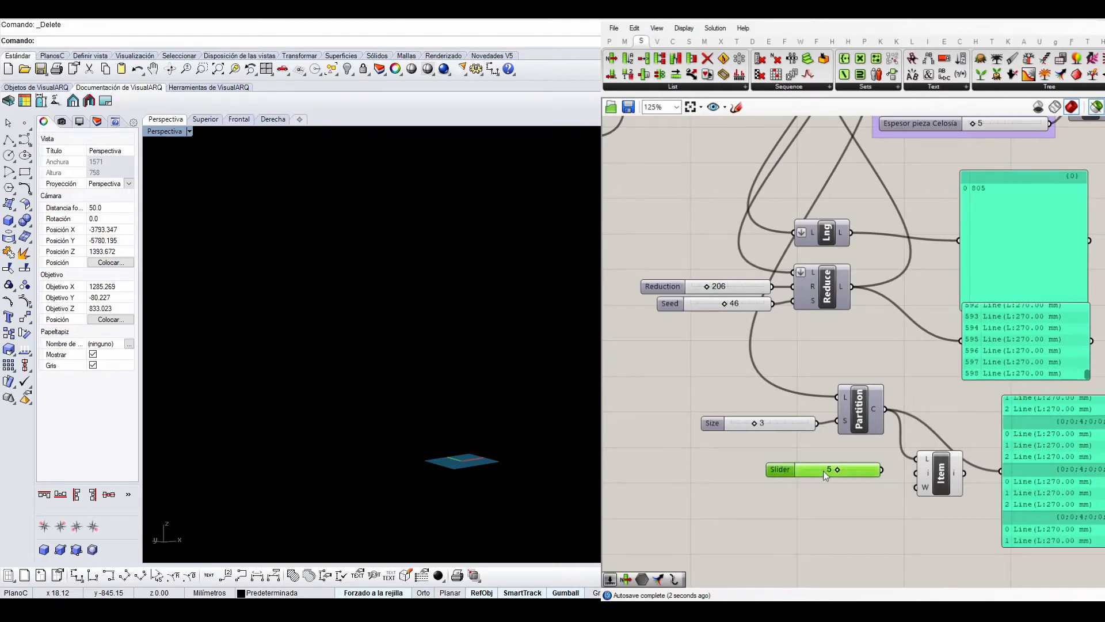
double_click(823, 471)
type("2")
key("Return")
mouse_move(884, 472)
left_mouse_down()
mouse_move(924, 474)
mouse_move(867, 478)
left_mouse_up()
left_click(933, 471)
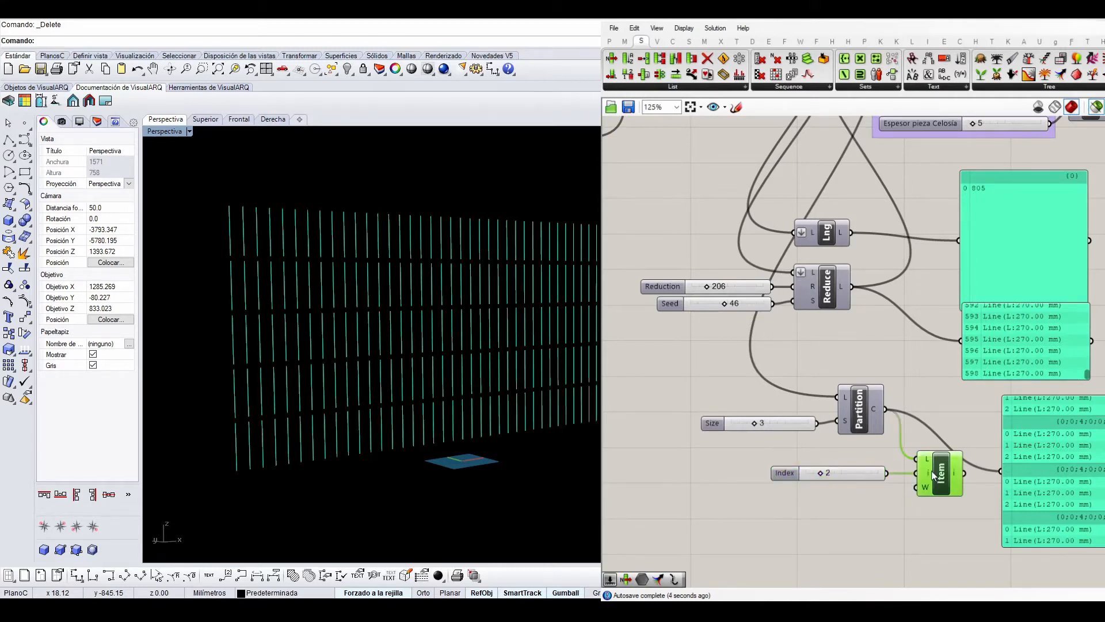
Step: Shorten the List Length panel, feed it from Data instead, and flatten Partition List's L input
right_click_drag(1084, 497, 1065, 472)
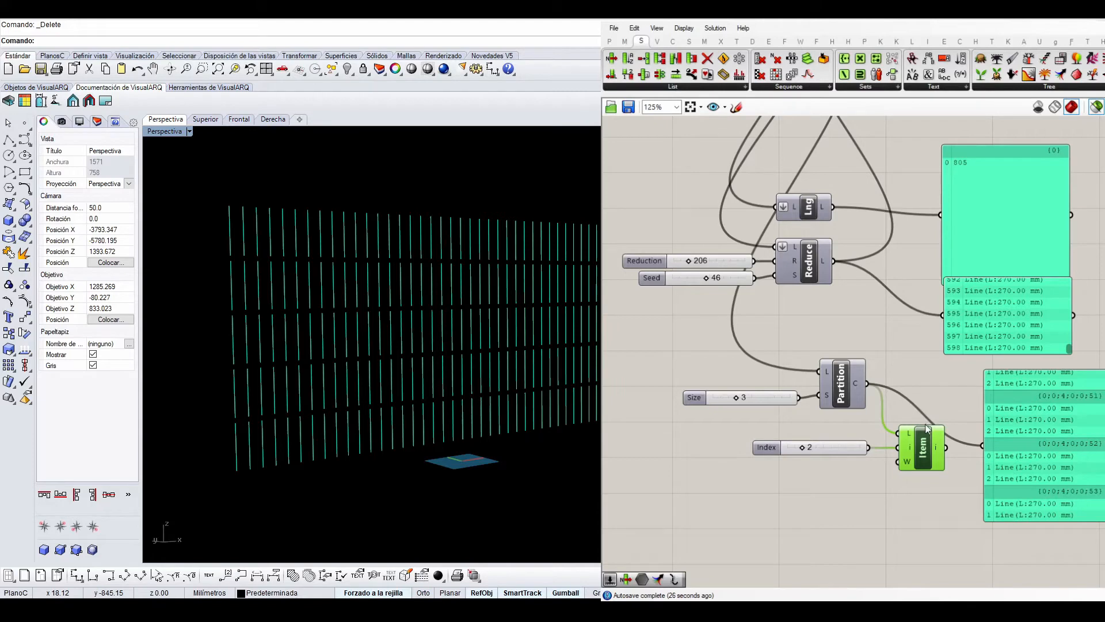
scroll(870, 476, "down", 1)
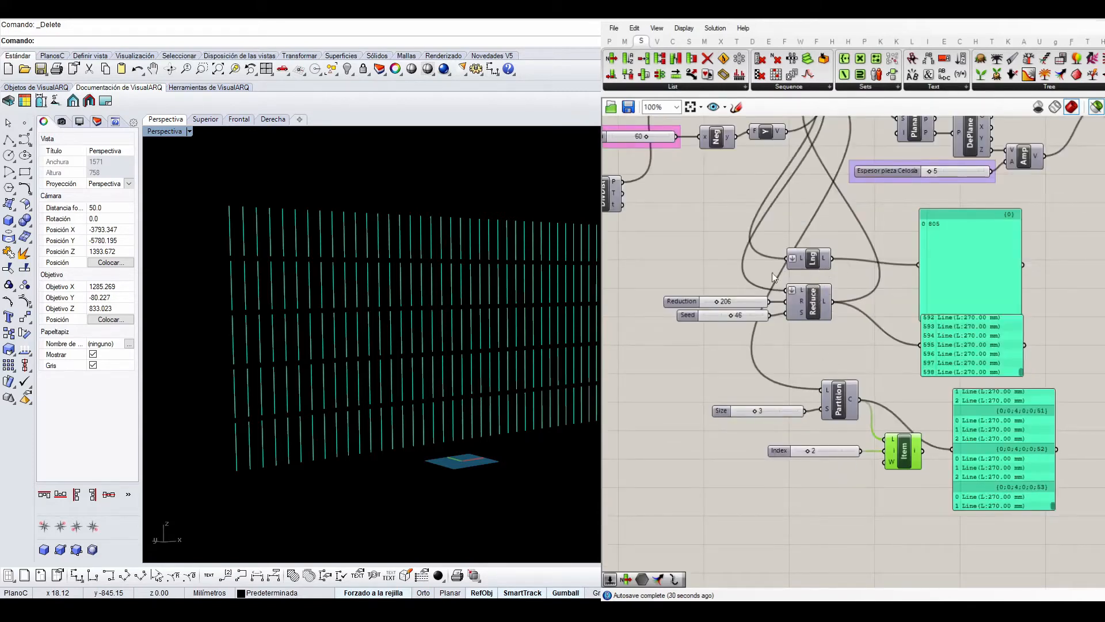
right_click_drag(773, 274, 770, 303)
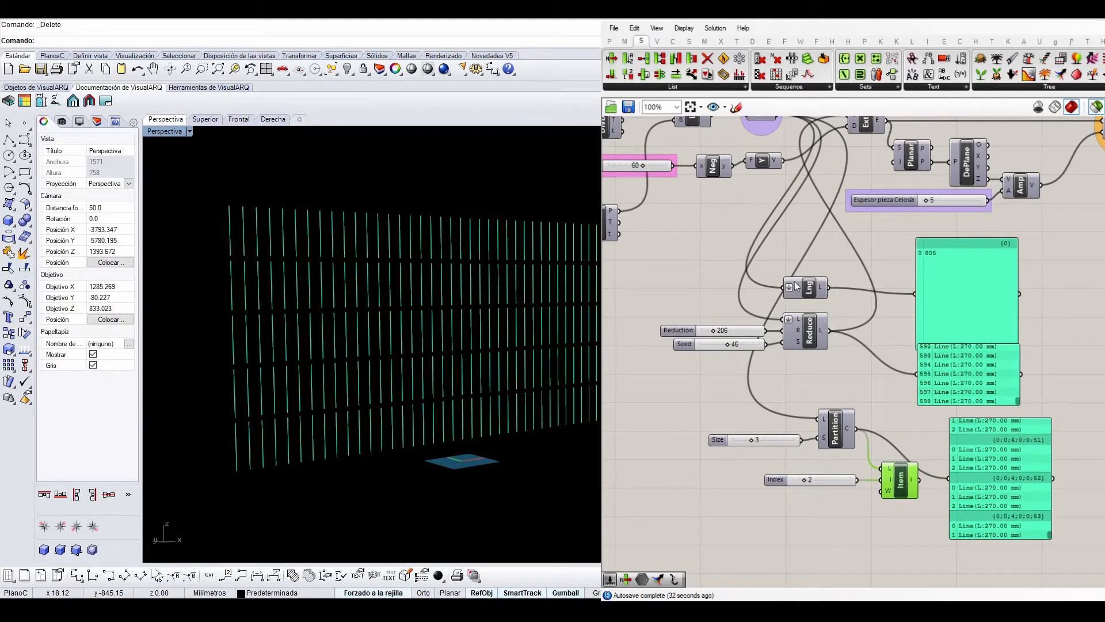
right_click_drag(764, 193, 763, 224)
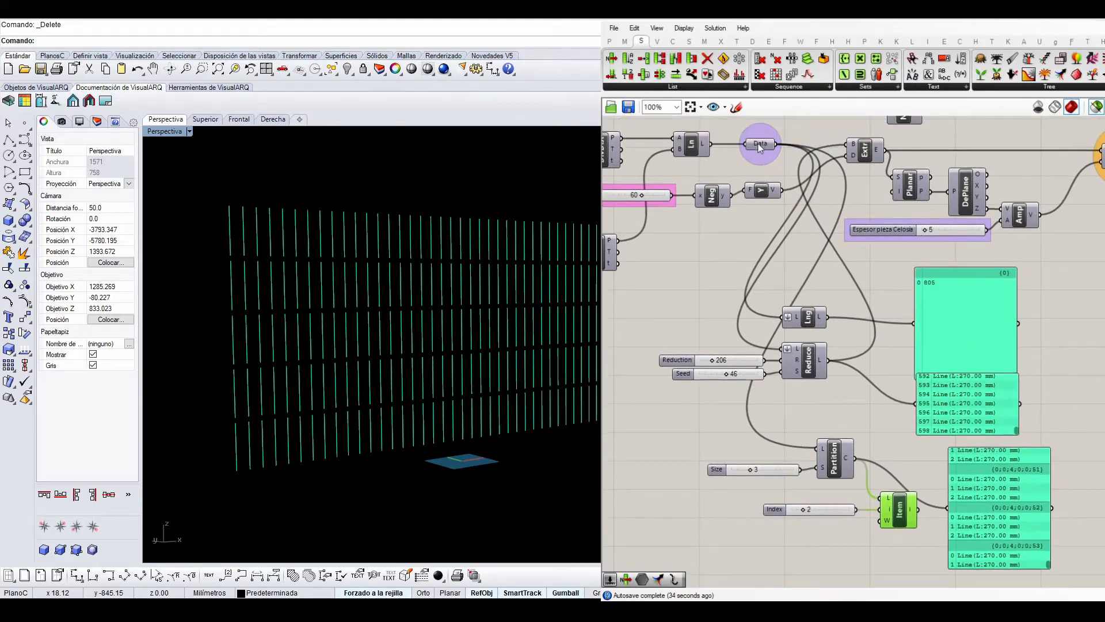
left_click(950, 315)
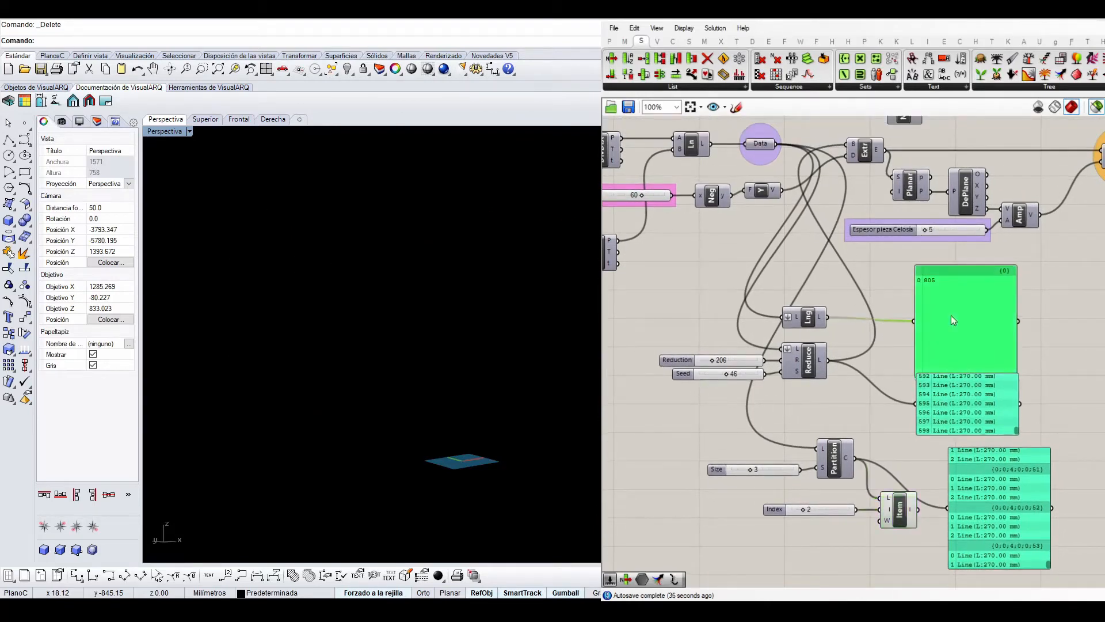
left_click_drag(956, 266, 953, 309)
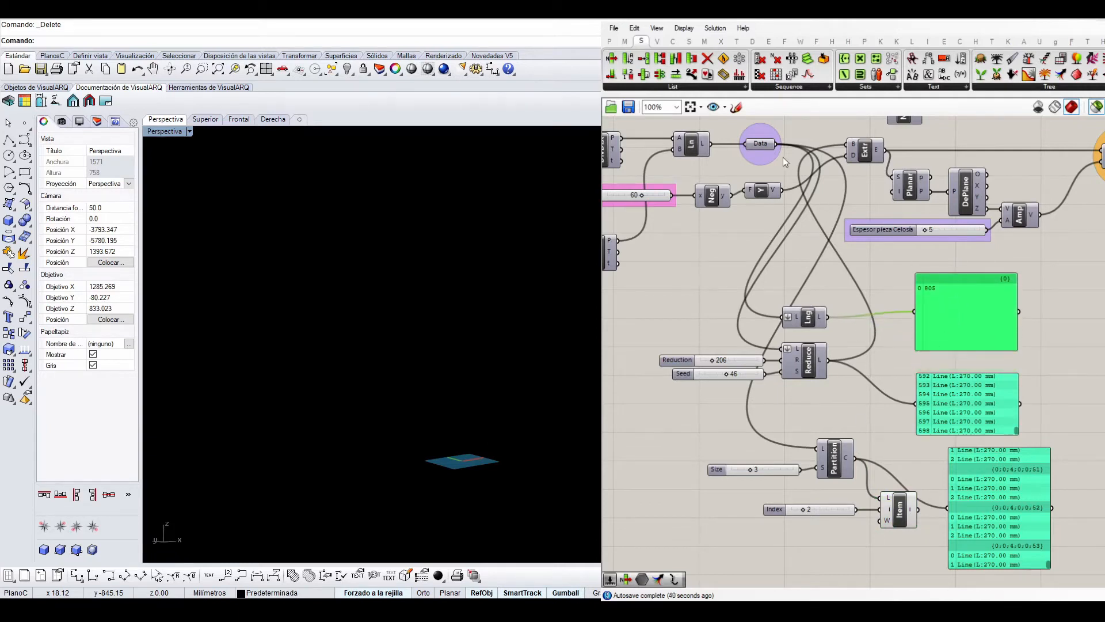
left_click_drag(777, 143, 914, 311)
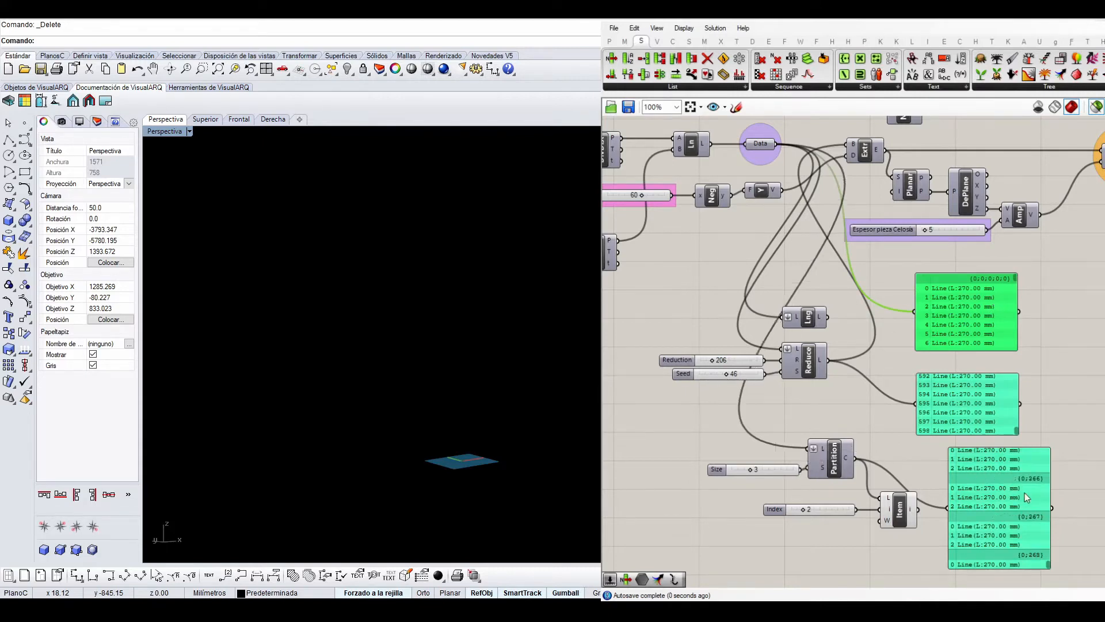
Step: Preview the lattice lines that List Item picks from the flattened partitions
right_click_drag(1052, 527, 1049, 465)
left_click(892, 449)
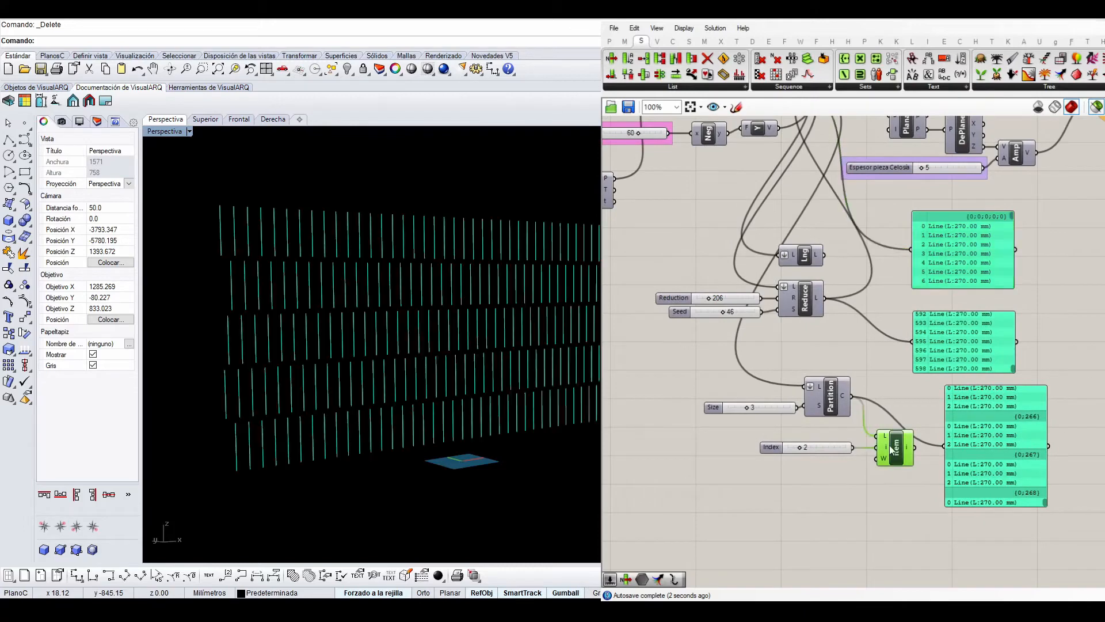
scroll(824, 451, "up", 3)
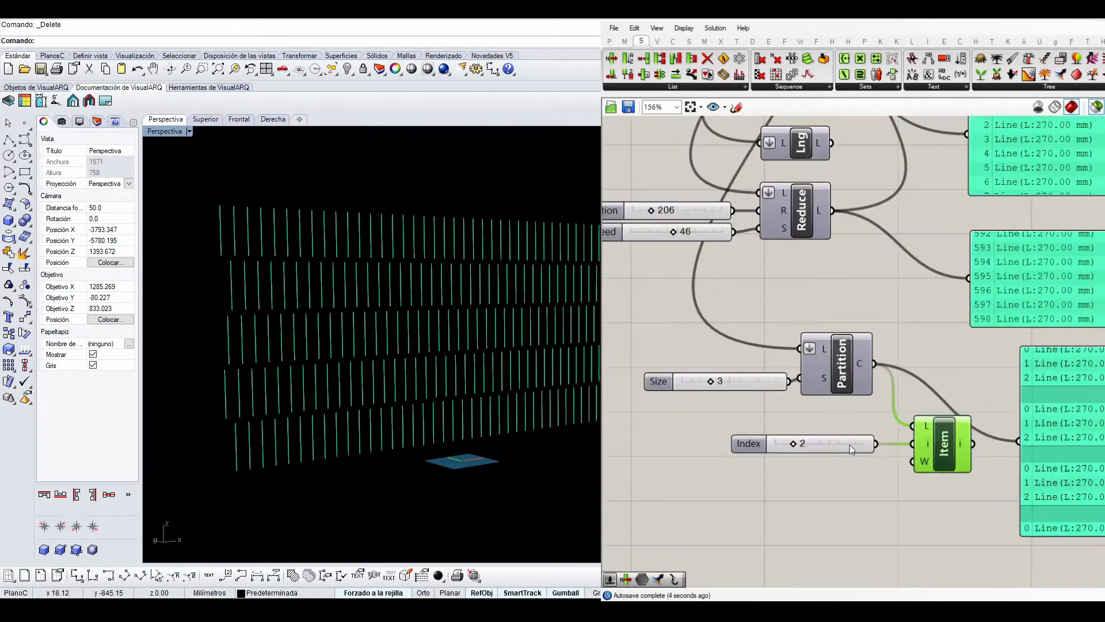
right_click_drag(867, 458, 793, 434)
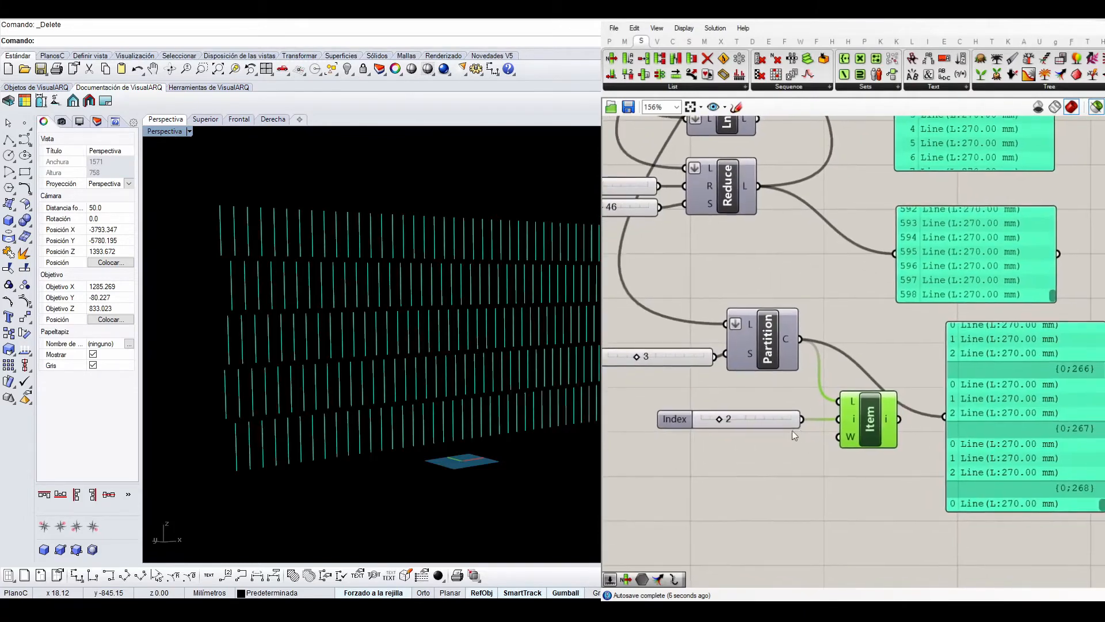
Step: Compare the lattice lines List Item picks at other index values, trying 1 and returning the Index slider to 2
mouse_move(720, 419)
left_mouse_down()
mouse_move(698, 425)
mouse_move(714, 425)
left_mouse_up()
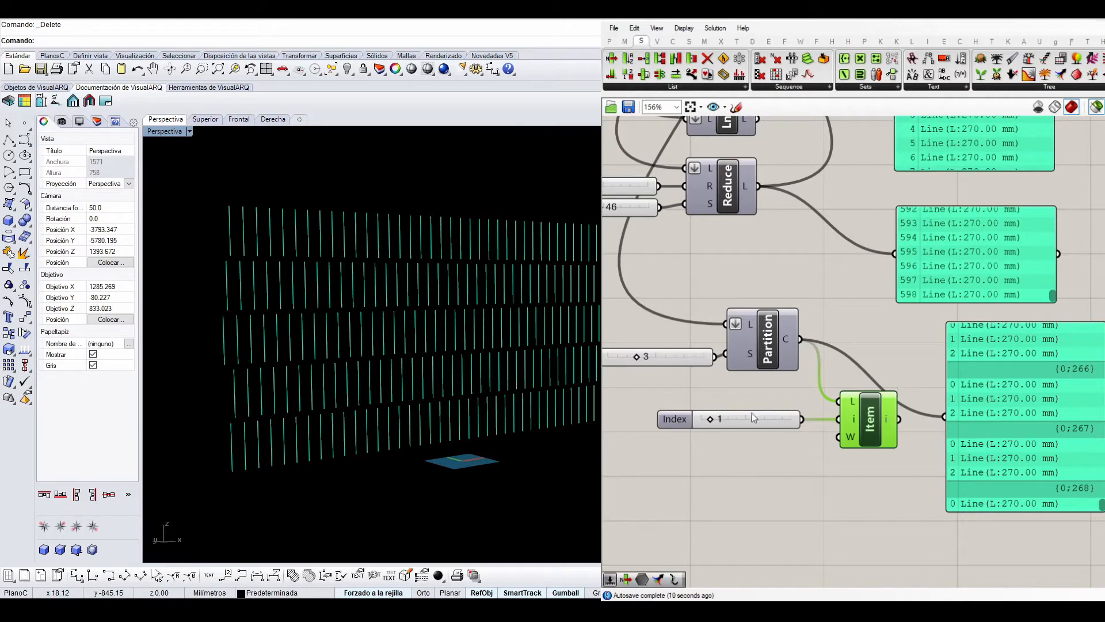
mouse_move(711, 421)
left_mouse_down()
mouse_move(730, 431)
mouse_move(703, 433)
left_mouse_up()
left_click_drag(710, 420, 714, 422)
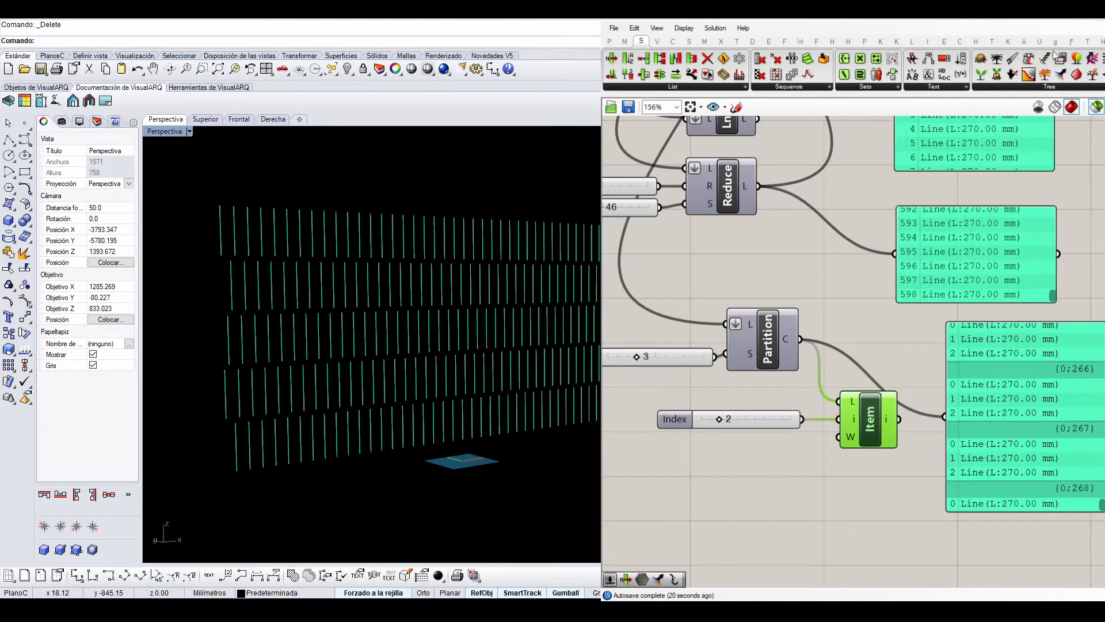
Step: Add a Flip Matrix component after Partition List and rearrange List Item and its Index slider to make room
left_click(1040, 91)
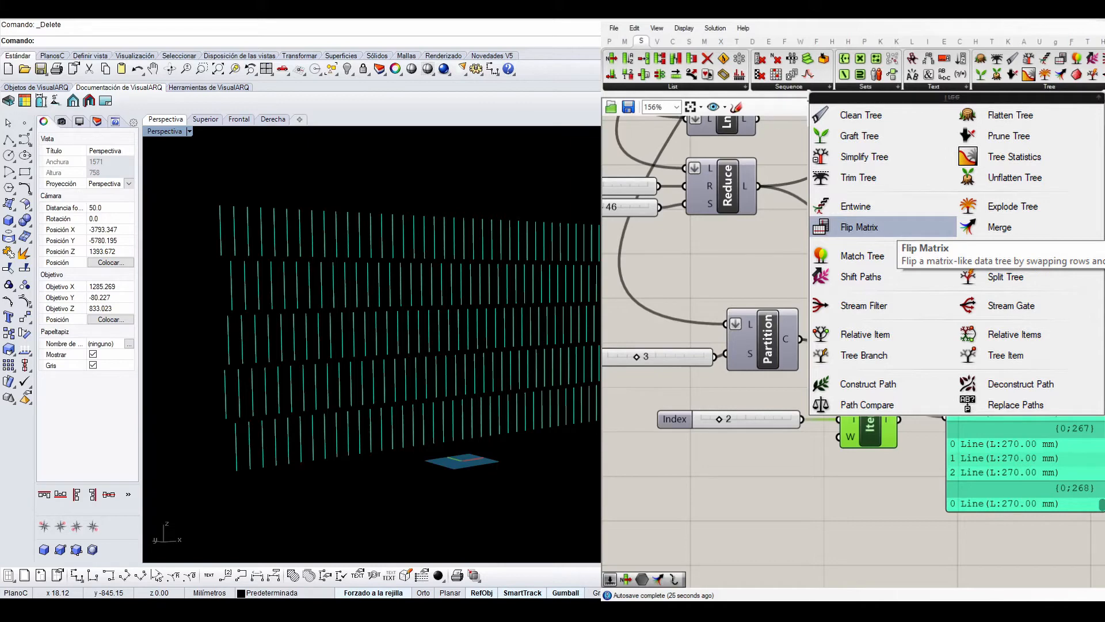
left_click(897, 229)
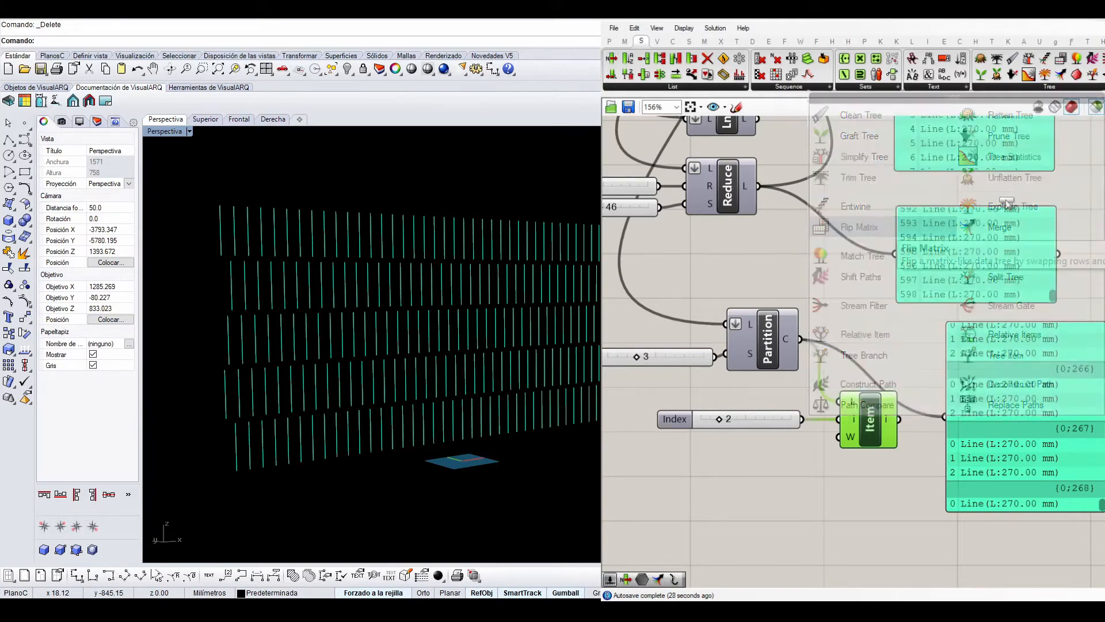
left_click(866, 357)
right_click_drag(905, 421, 851, 368)
left_click_drag(863, 442, 603, 334)
left_click_drag(801, 375, 832, 423)
left_click_drag(821, 300, 817, 290)
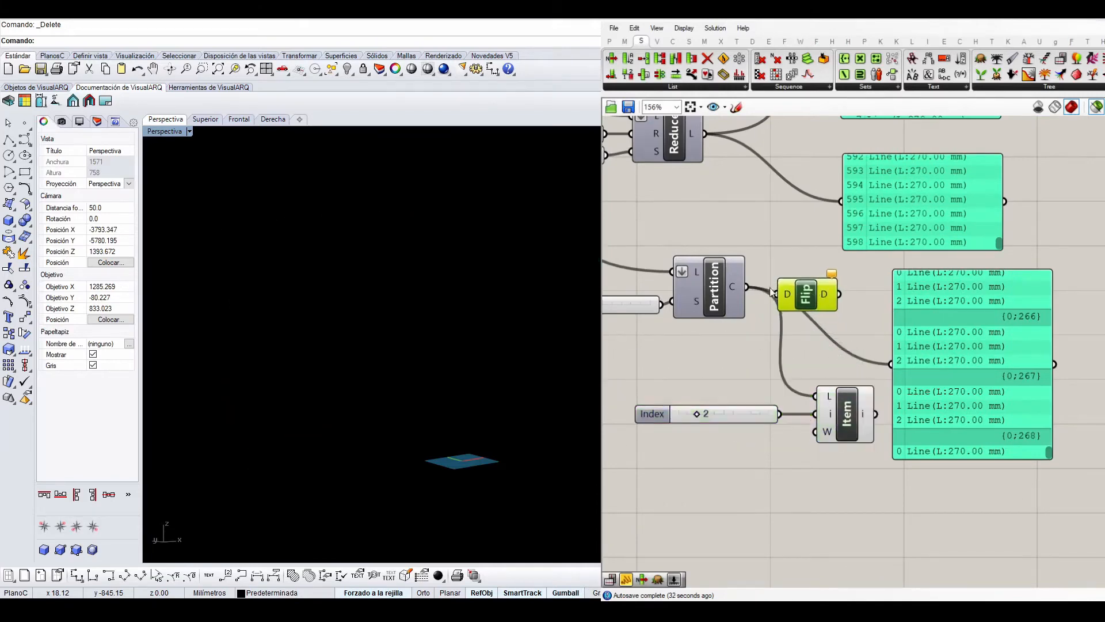
Step: Route Partition List's chunks through Flip Matrix into List Item's L input, move the data panel aside, and preview the picked lines
left_click_drag(747, 286, 816, 396)
left_click(838, 418)
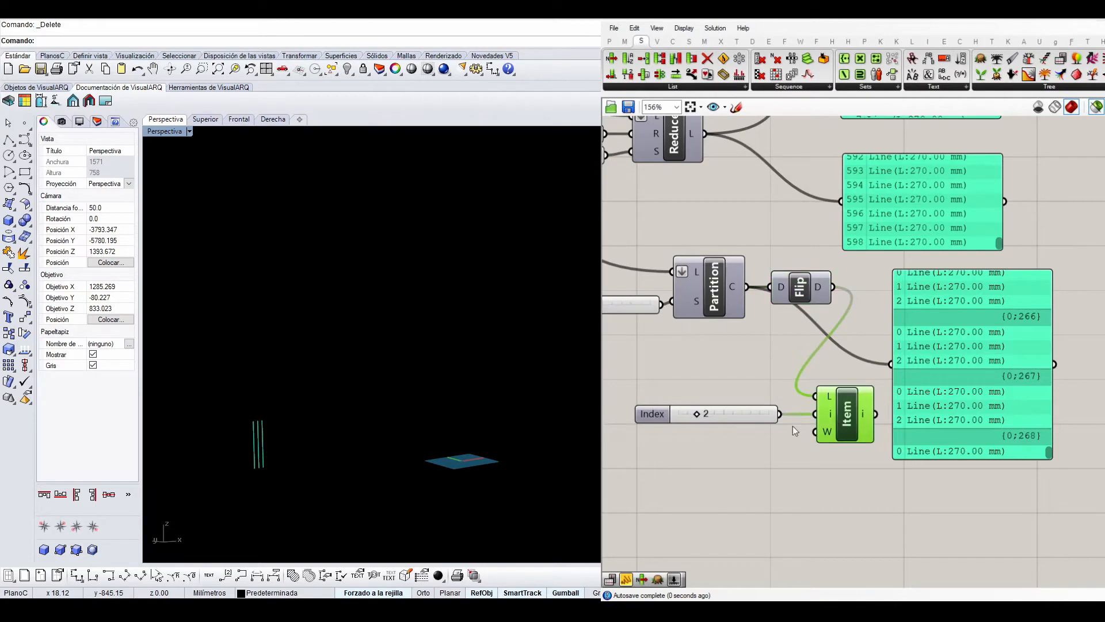
left_click_drag(990, 360, 1027, 358)
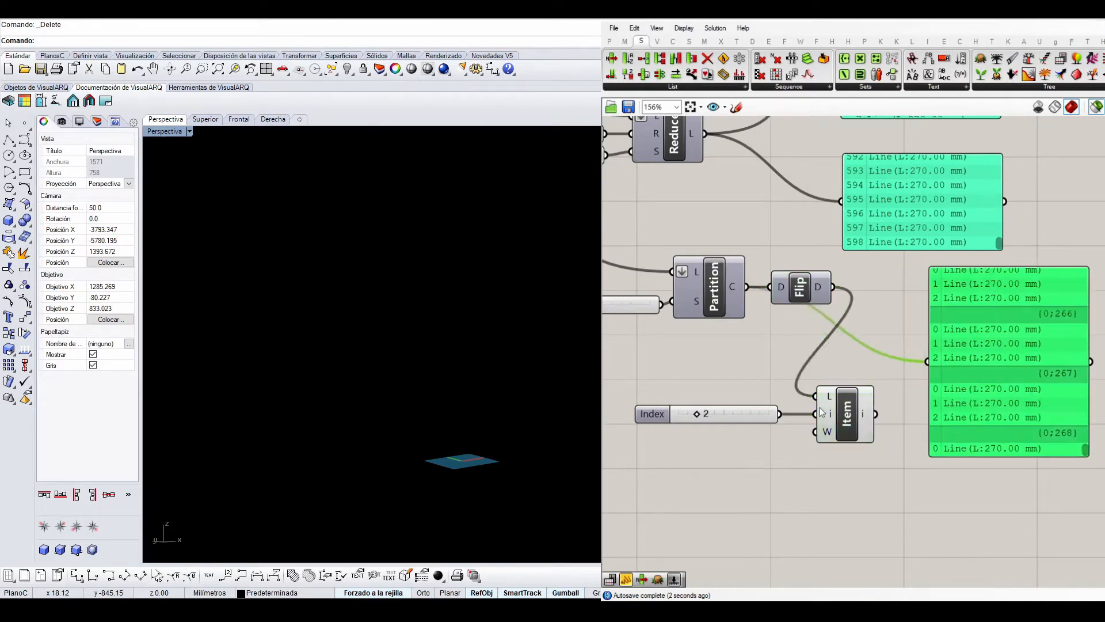
left_click(838, 413)
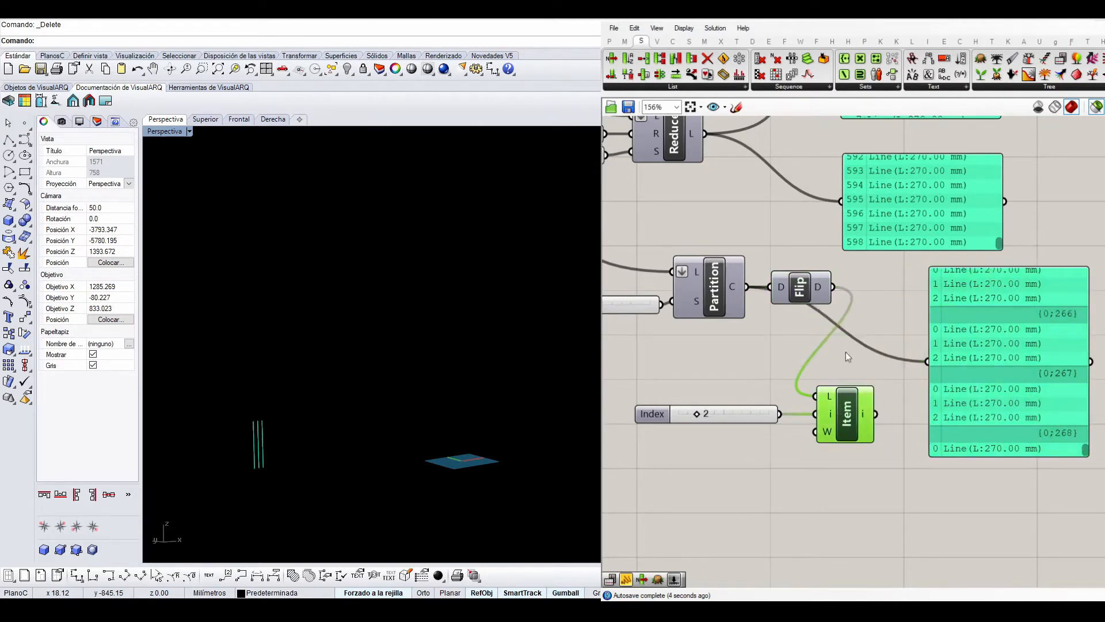
left_click(731, 285)
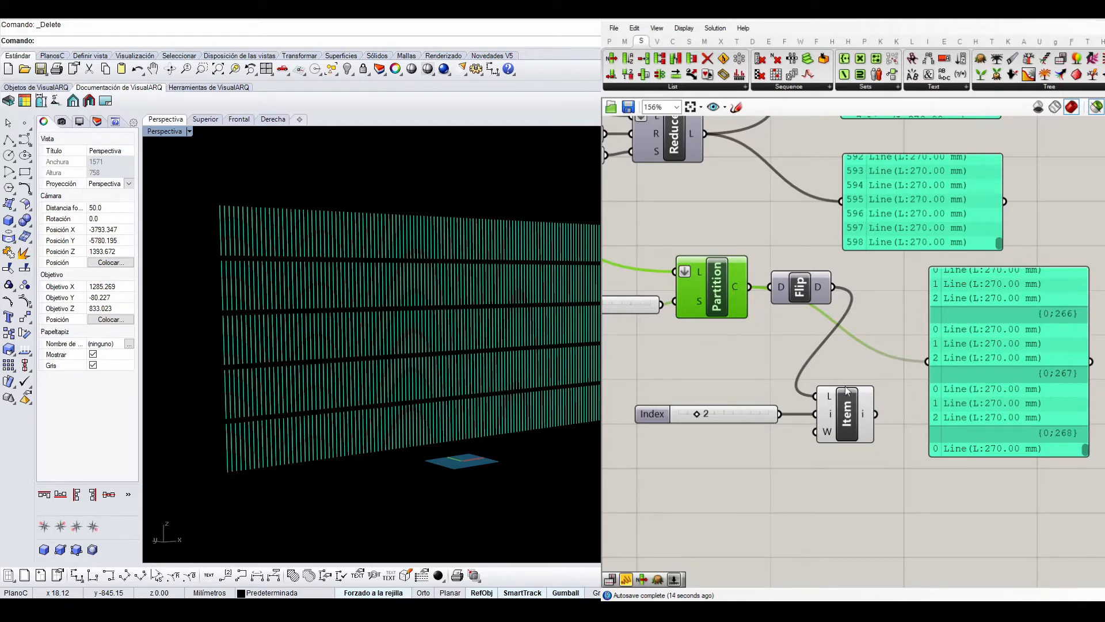
left_click(842, 412)
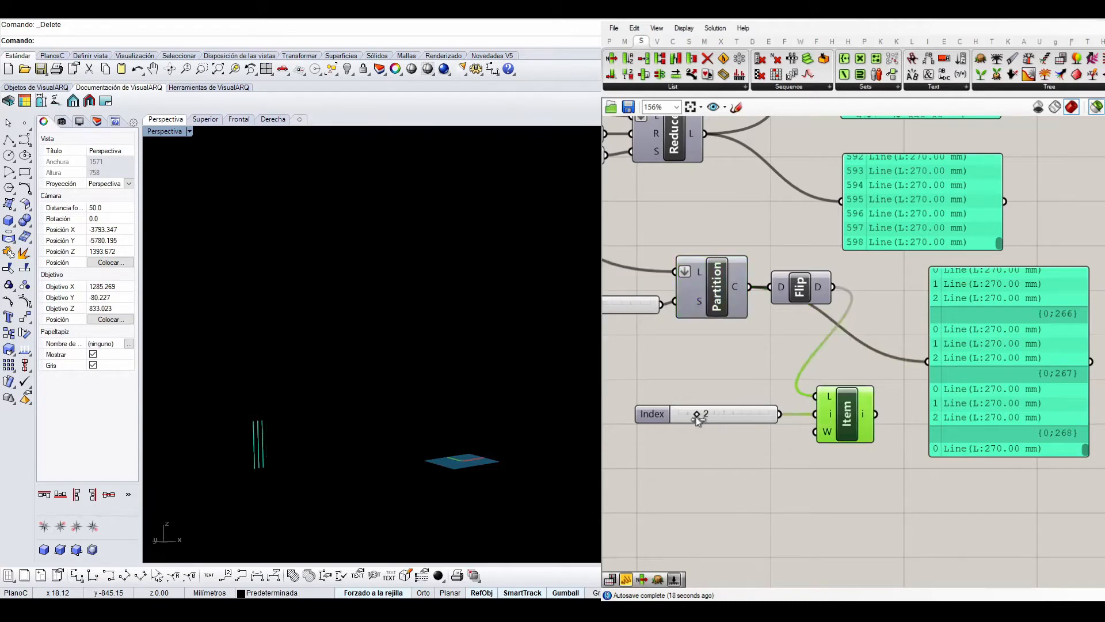
Step: Try partition sizes 9 and 1 with different indices, ending with Size at 10 and Index at 1
mouse_move(697, 415)
left_mouse_down()
mouse_move(663, 415)
mouse_move(696, 415)
left_mouse_up()
right_click_drag(611, 312, 689, 314)
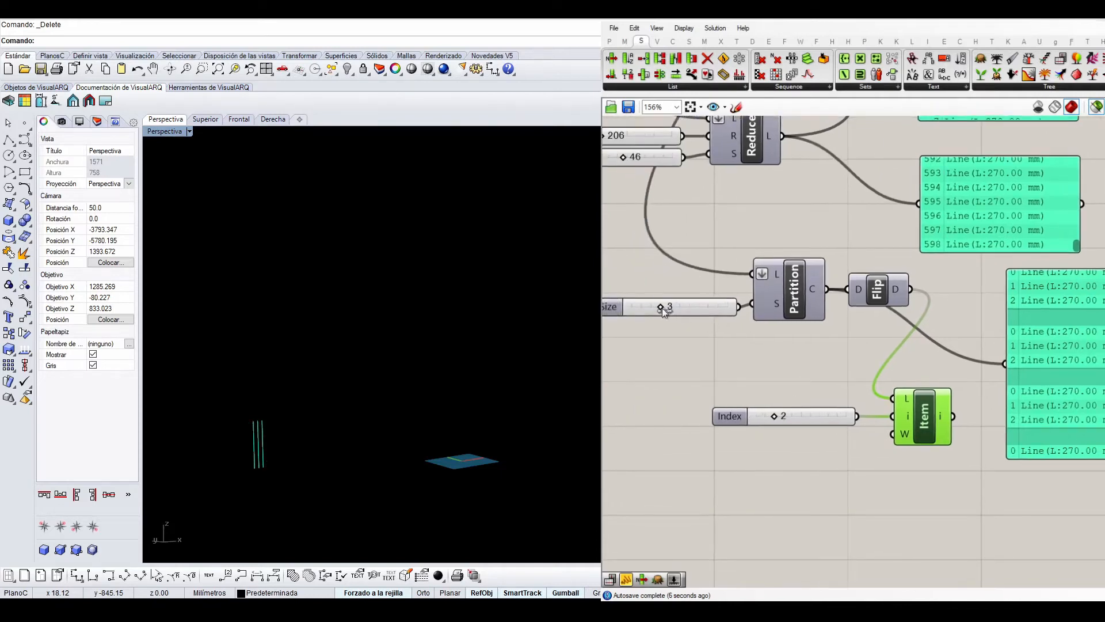
left_click_drag(662, 308, 717, 313)
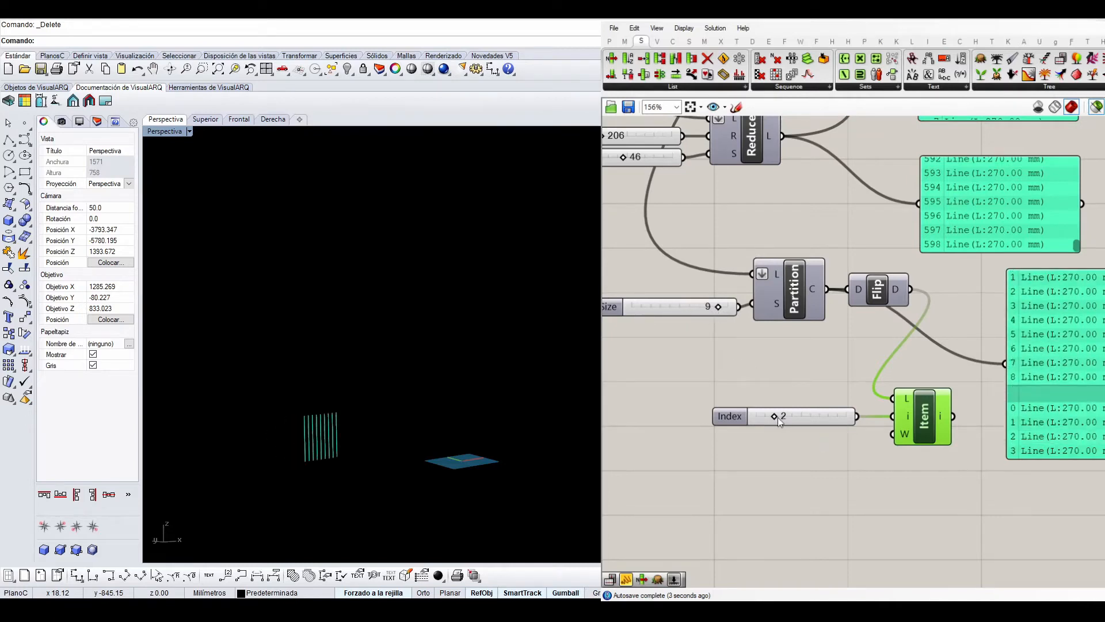
left_click_drag(777, 419, 756, 417)
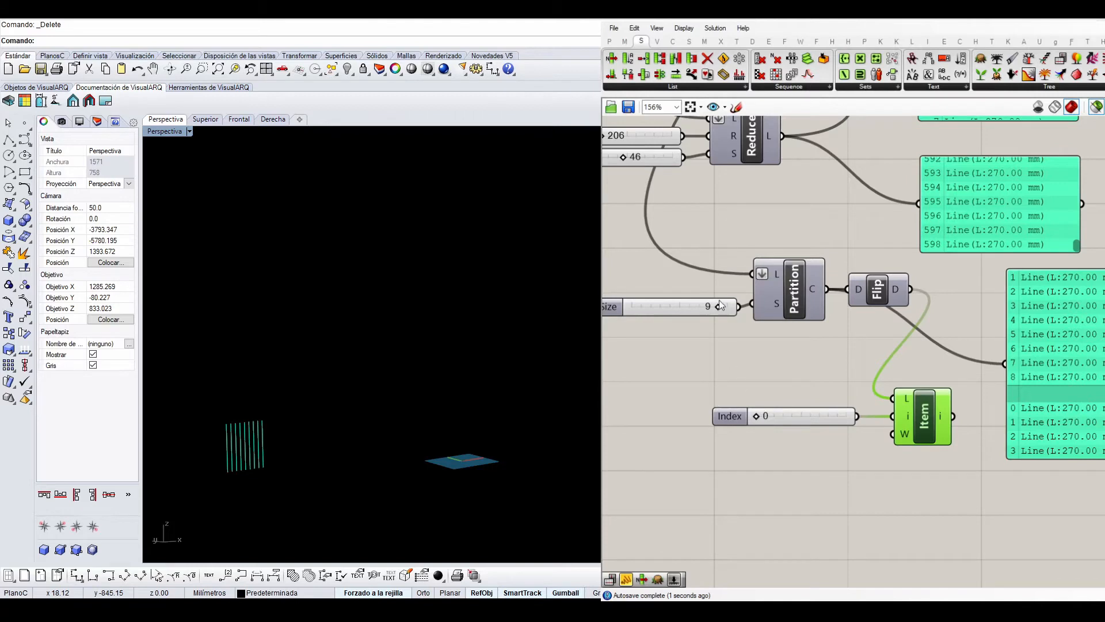
left_click_drag(721, 305, 588, 302)
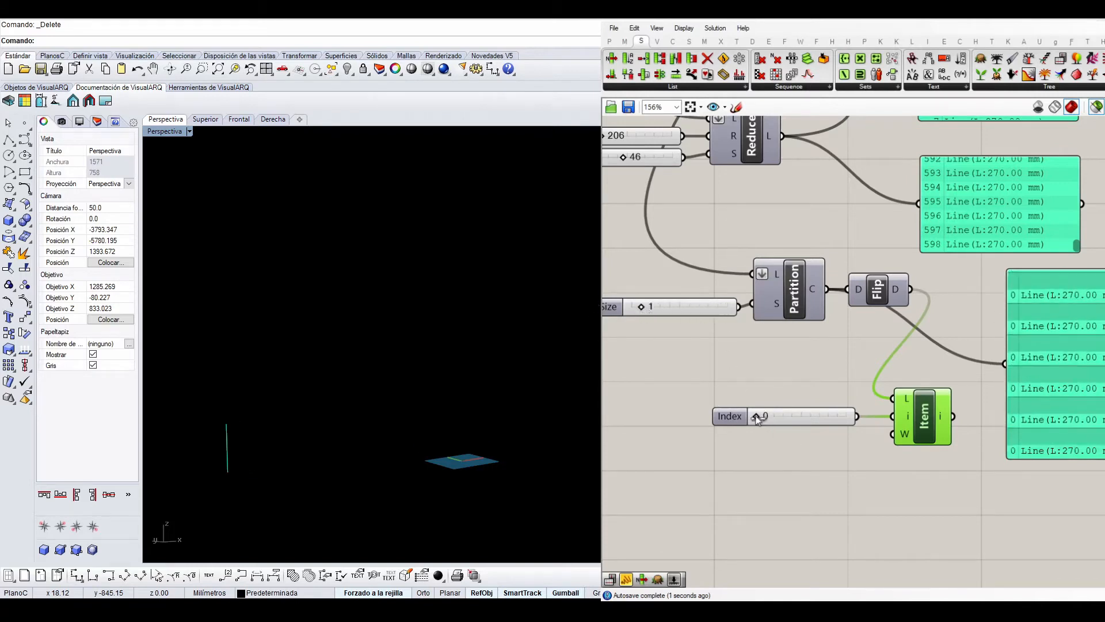
mouse_move(756, 416)
left_mouse_down()
mouse_move(789, 415)
mouse_move(751, 415)
mouse_move(765, 417)
left_mouse_up()
left_click_drag(645, 312, 730, 313)
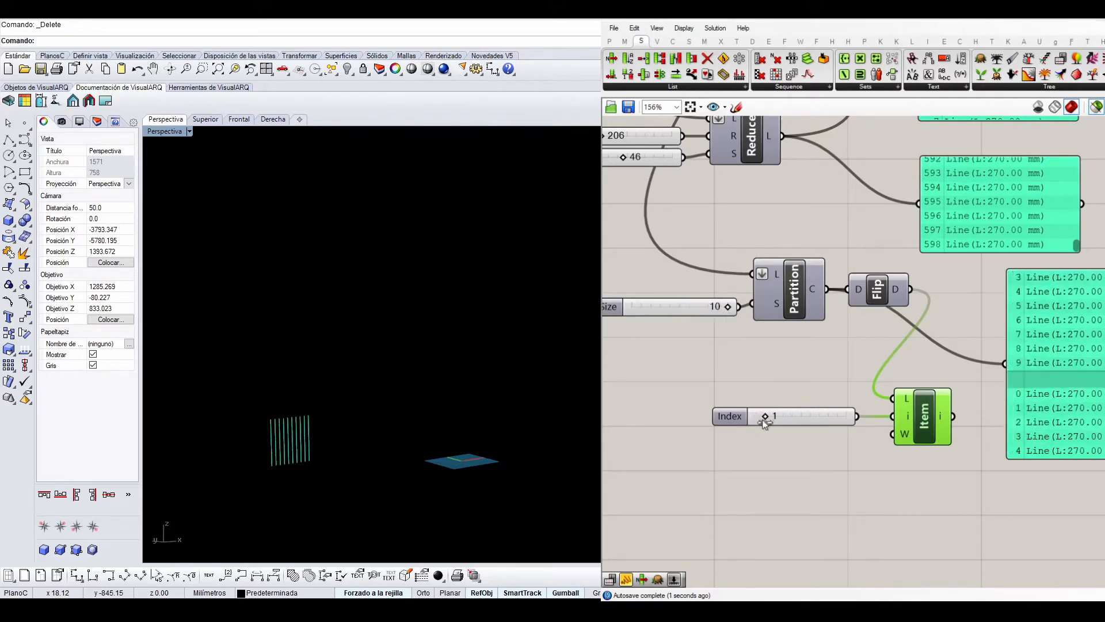
mouse_move(764, 416)
left_mouse_down()
mouse_move(751, 416)
mouse_move(765, 417)
left_mouse_up()
Step: Preview all the lines coming from Partition List and move its data panel farther away from Flip Matrix
scroll(766, 417, "down", 4)
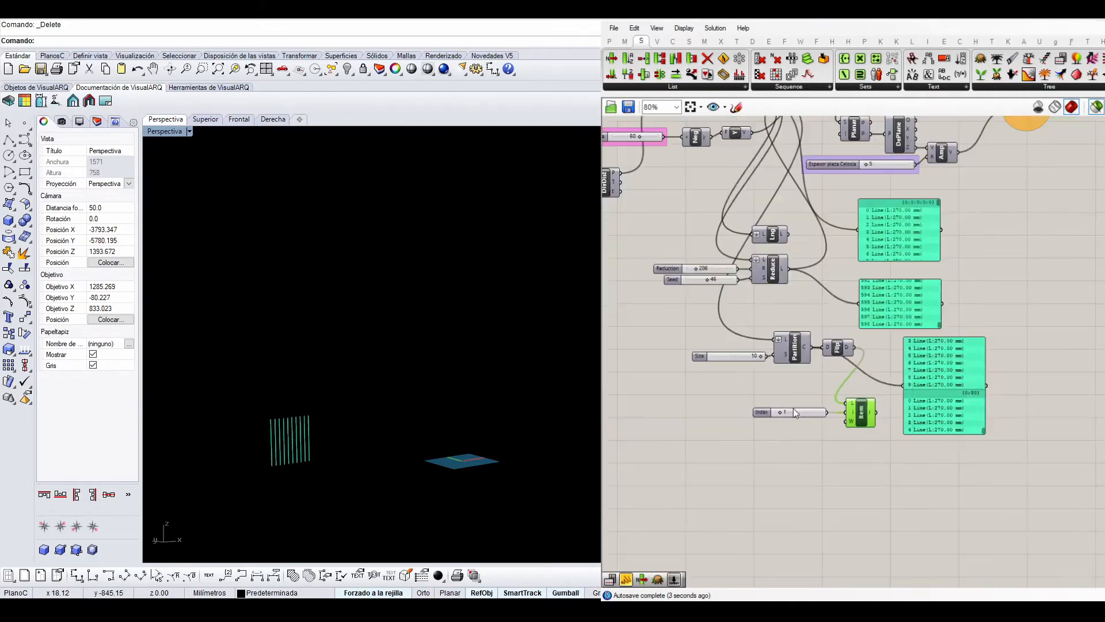
left_click(911, 450)
scroll(902, 441, "up", 4)
scroll(863, 444, "down", 2)
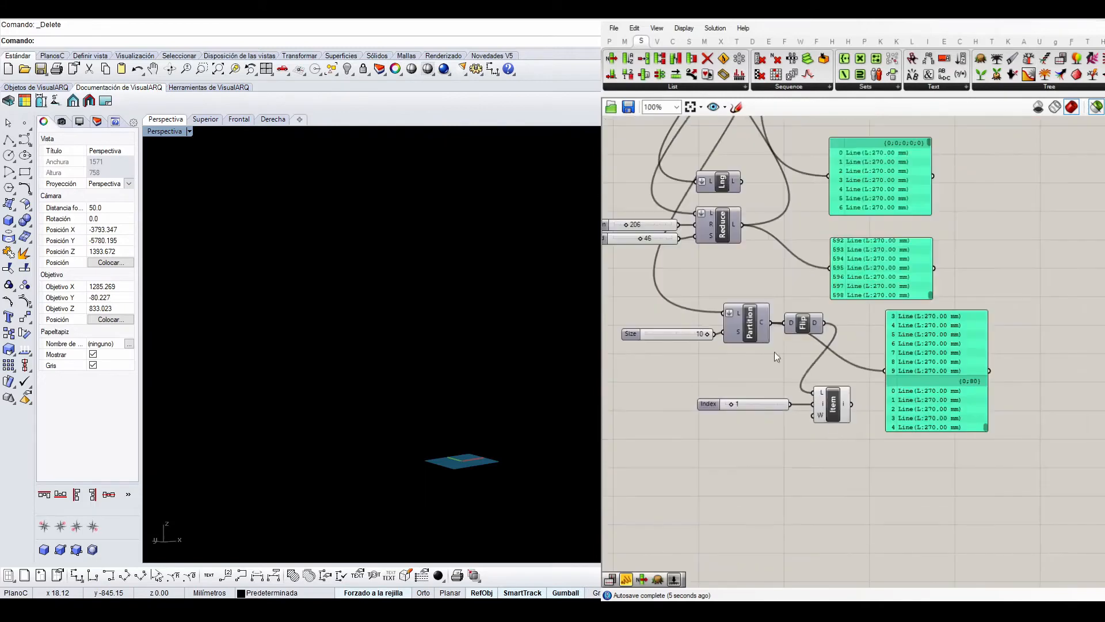
left_click(745, 327)
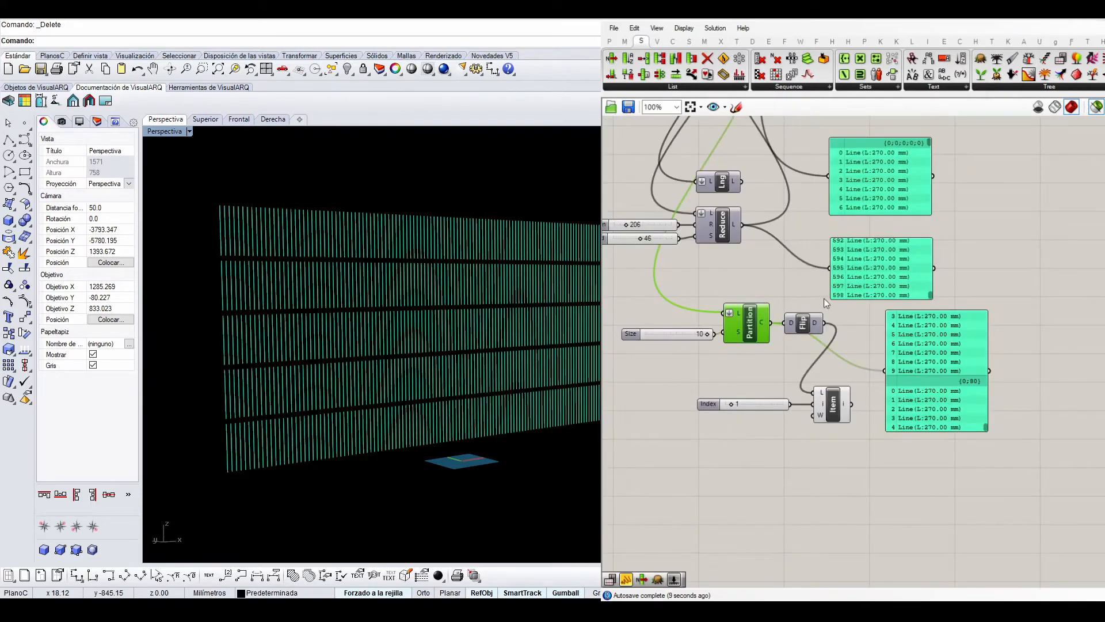
left_click_drag(930, 352, 1017, 329)
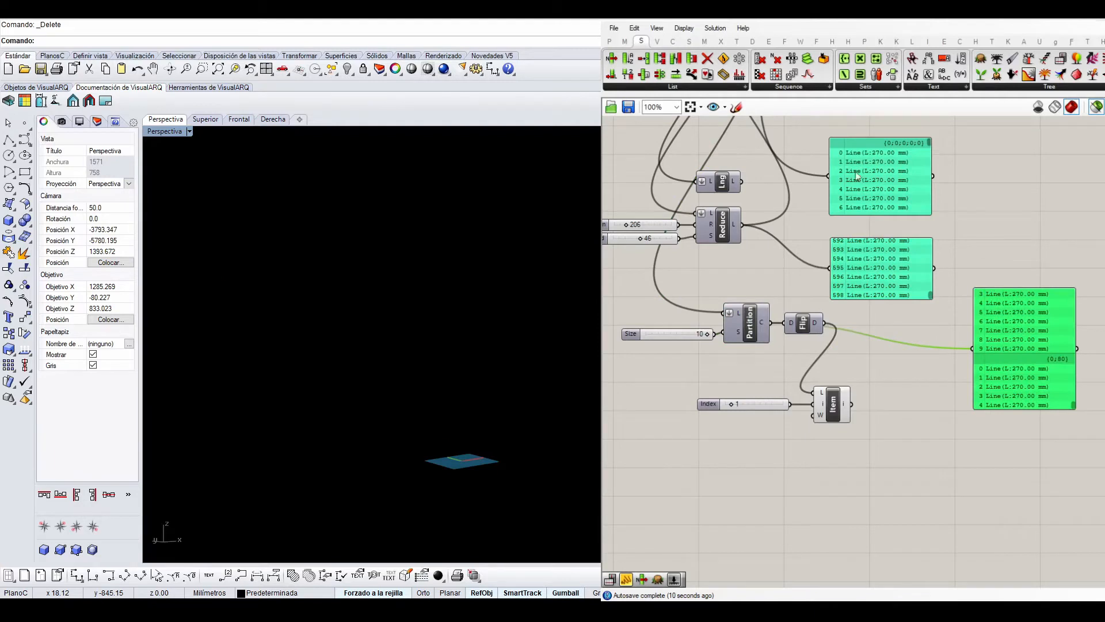
Step: Add a Cull Pattern component between Flip Matrix and the data panel
left_click(793, 87)
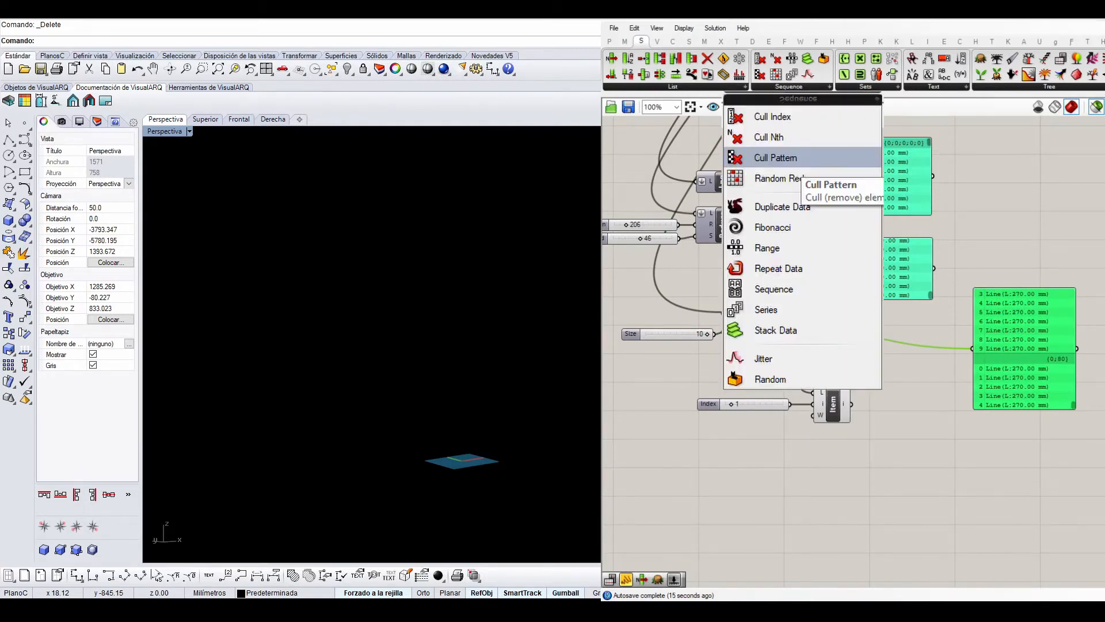
left_click(776, 157)
left_click(901, 396)
Step: Move List Item together with its Index slider below Partition List, clear of the Cull Pattern component
left_click_drag(844, 442, 765, 406)
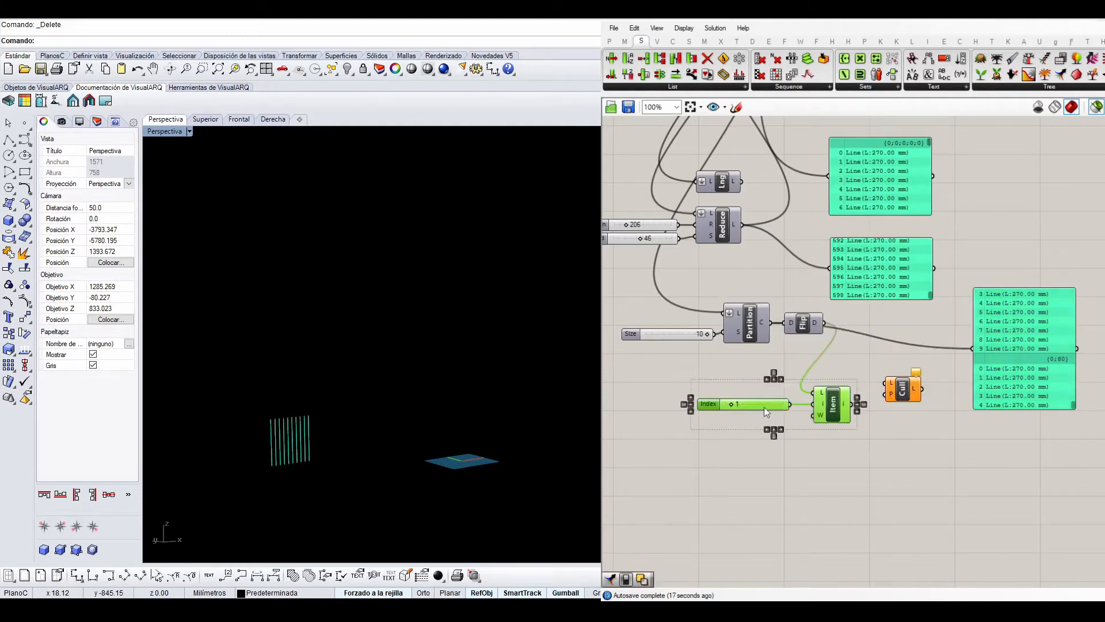
left_click(867, 443)
left_click_drag(854, 448, 765, 397)
left_click_drag(835, 414, 708, 421)
left_click(864, 436)
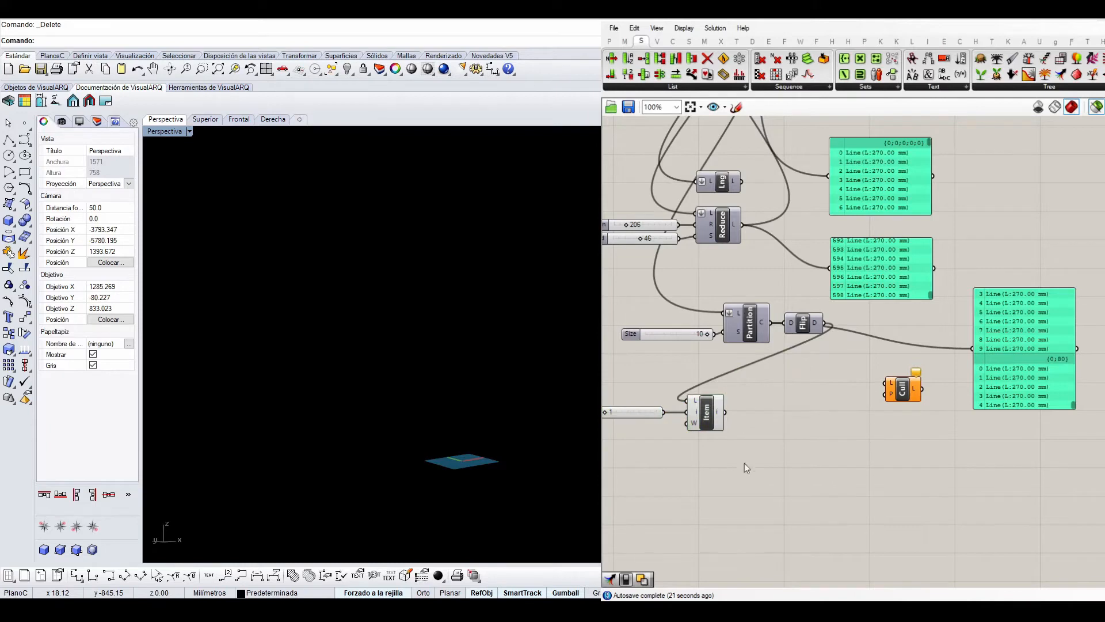
left_click_drag(744, 464, 605, 387)
Step: Connect Flip Matrix's output to Cull Pattern's L input and preview the culled lattice lines
left_click_drag(902, 389, 904, 387)
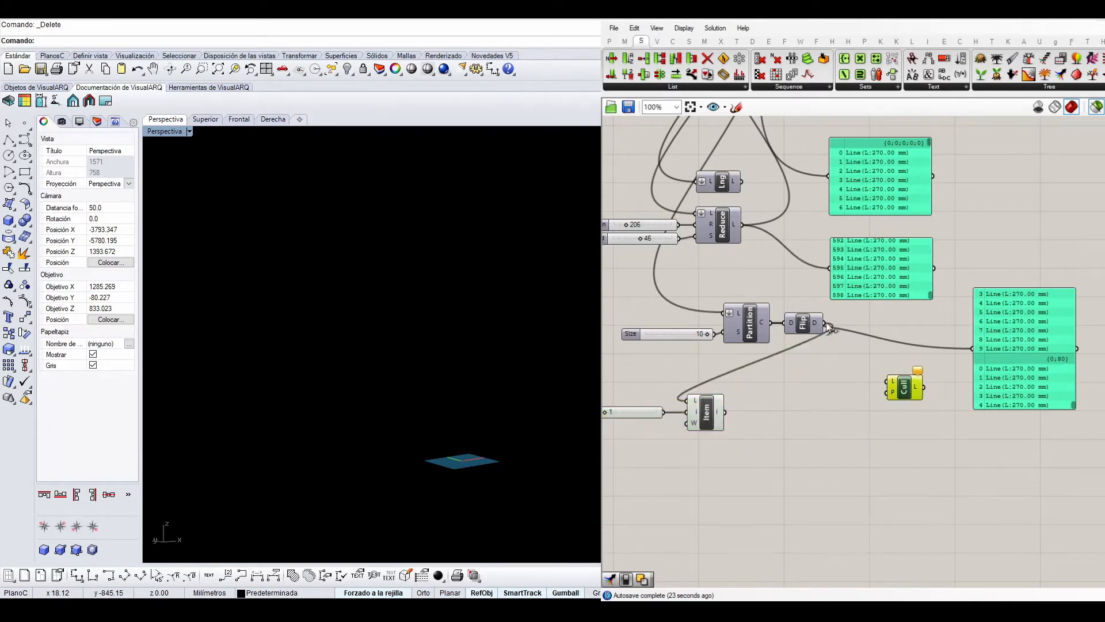
left_click_drag(829, 327, 891, 378)
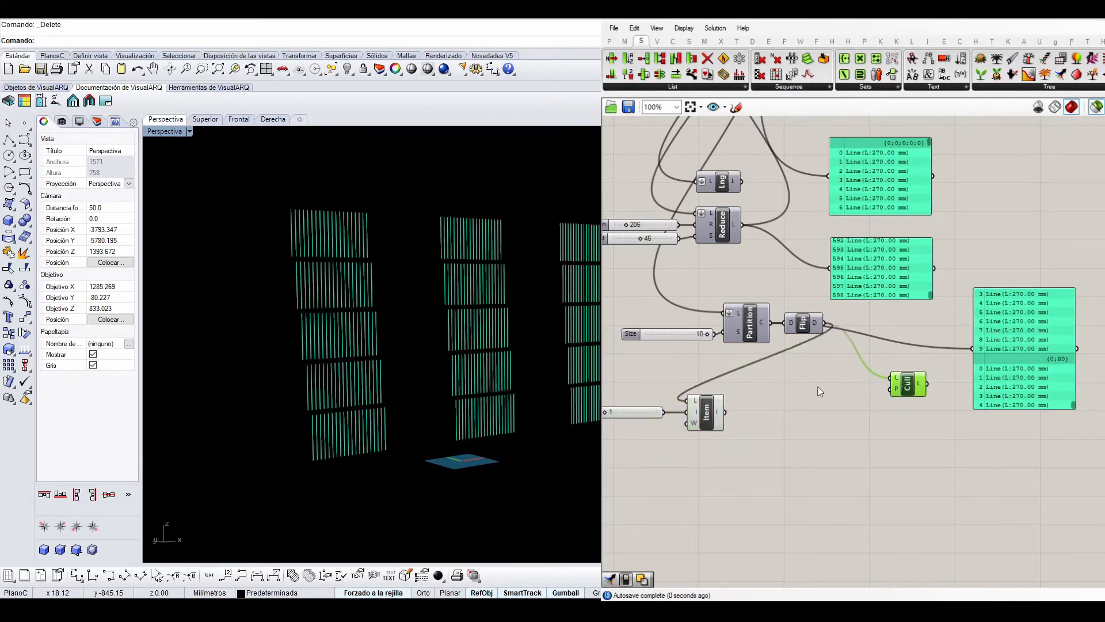
right_click_drag(365, 399, 567, 383)
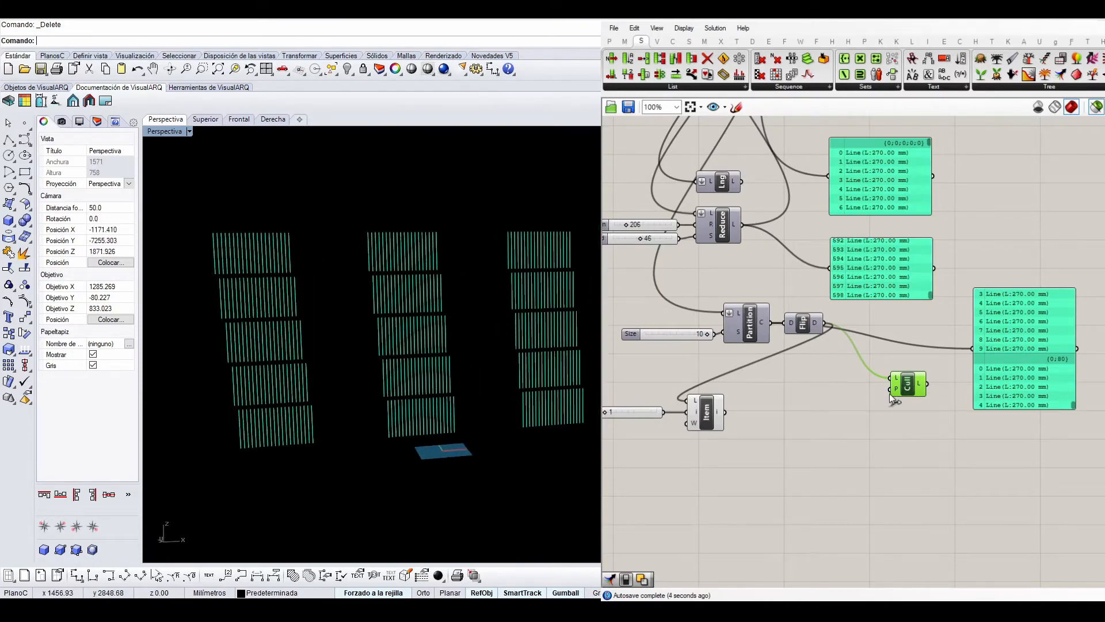
Step: Add a Boolean Toggle for Cull Pattern's P input
mouse_move(890, 392)
left_click(609, 41)
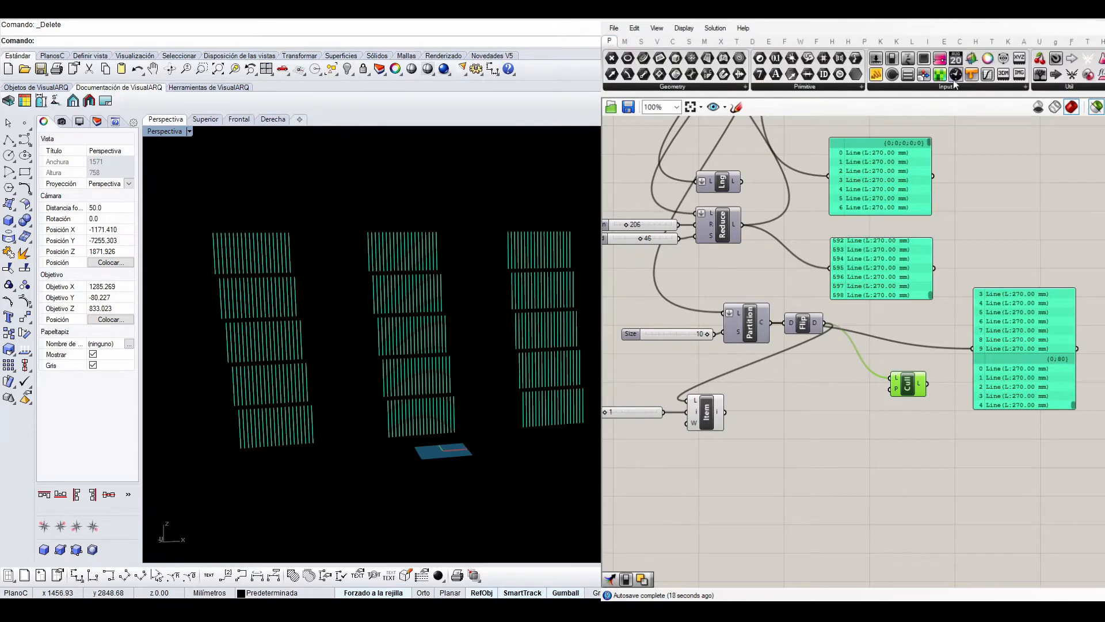
left_click(916, 87)
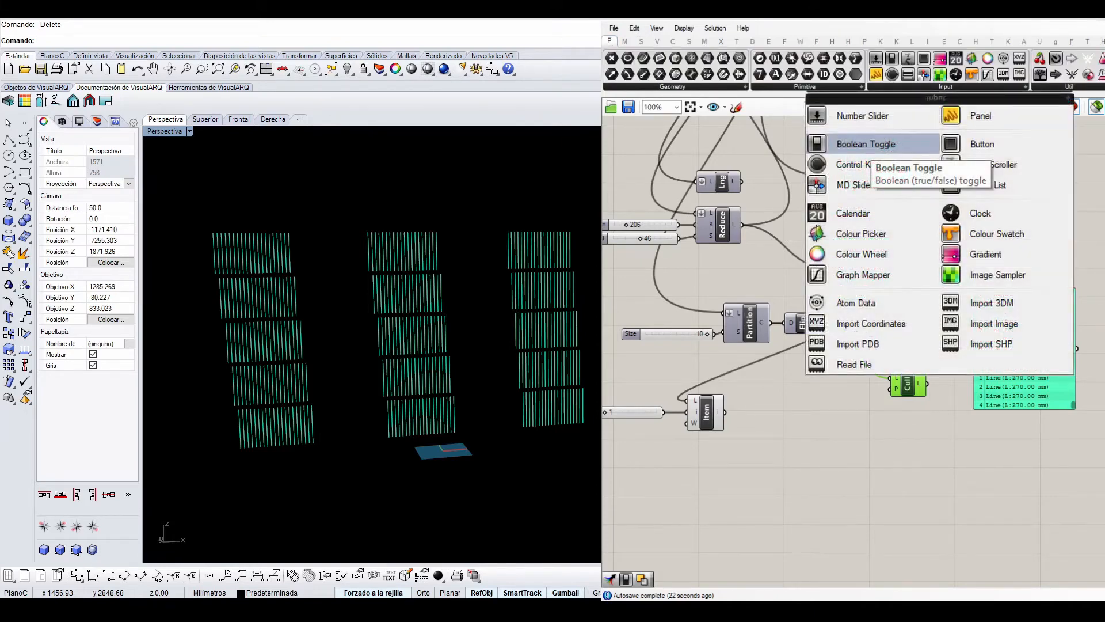
Step: Add a Boolean Toggle below the Flip component, next to the Cull component
left_click_drag(869, 149, 787, 417)
scroll(826, 453, "up", 1)
left_click(813, 442)
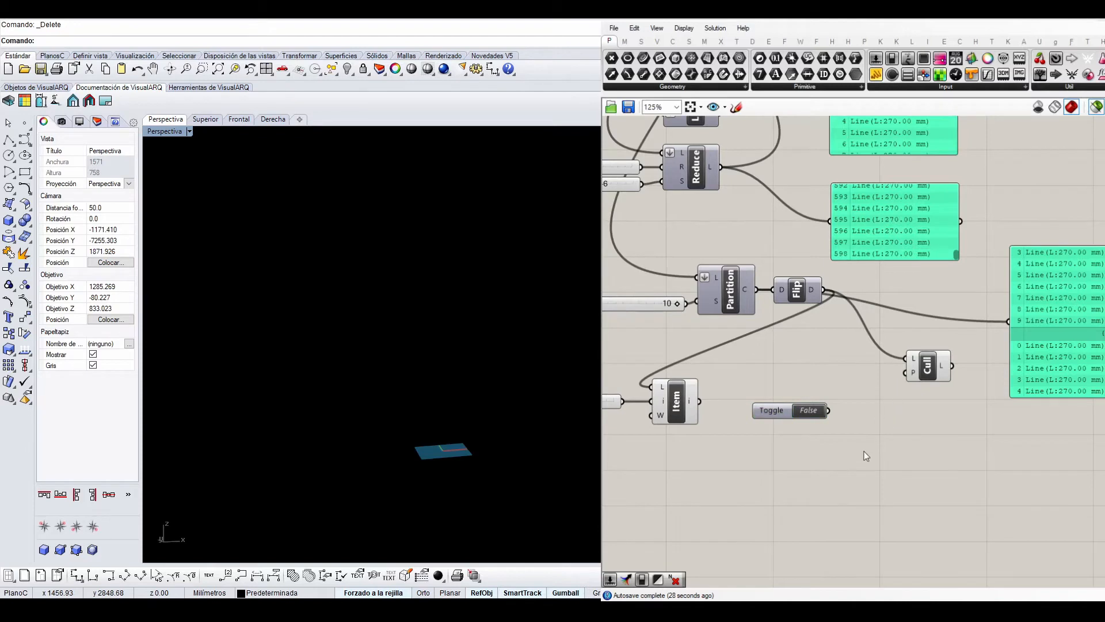
Step: Add a Merge component below Cull and wire the Boolean Toggle into its D1 input
left_click(645, 43)
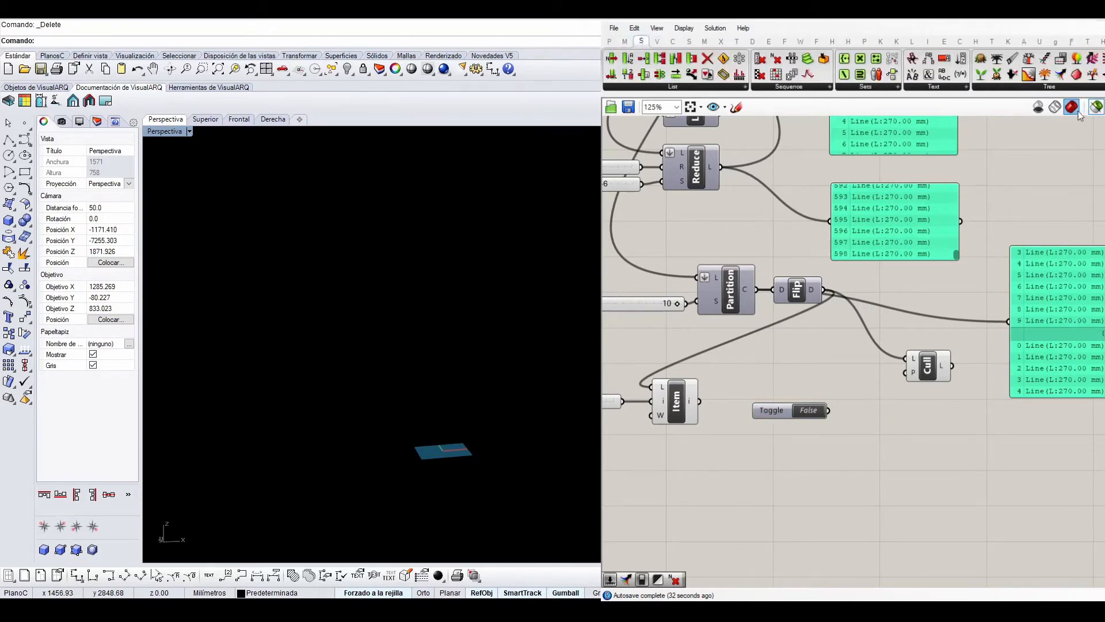
left_click(1074, 88)
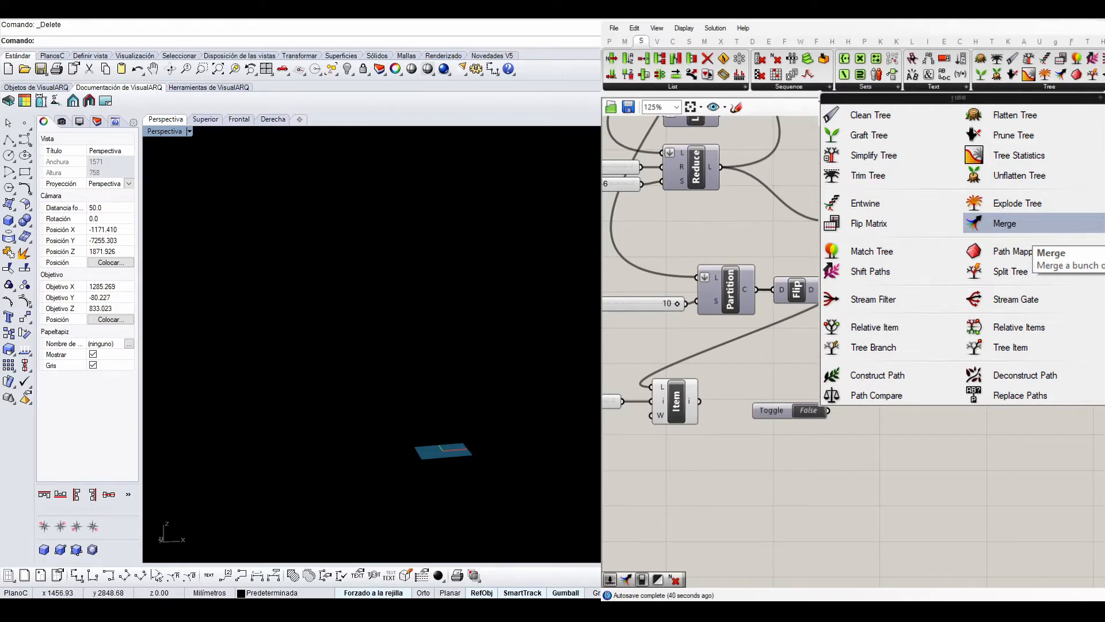
left_click(1013, 225)
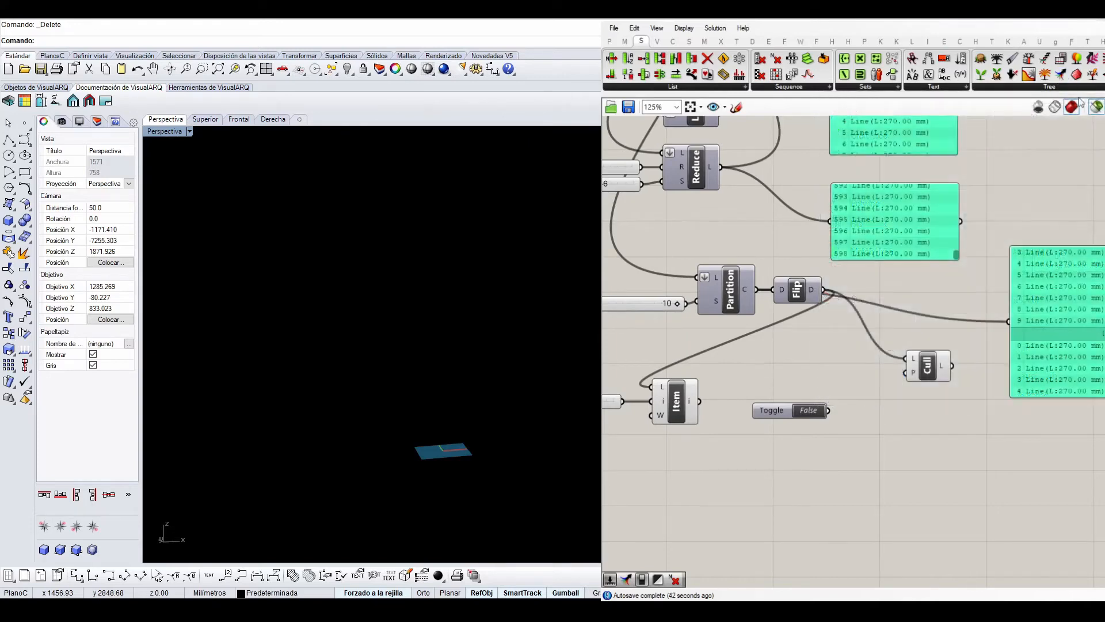
left_click(928, 460)
mouse_move(928, 460)
left_mouse_down()
mouse_move(906, 458)
mouse_move(861, 403)
mouse_move(829, 397)
left_mouse_up()
scroll(880, 434, "up", 3)
left_click(962, 331)
Step: Duplicate the toggle twice, set the third toggle to True, and wire the copies into Merge inputs D2 and D3
mouse_move(732, 410)
left_mouse_down()
mouse_move(719, 406)
mouse_move(724, 448)
left_mouse_up()
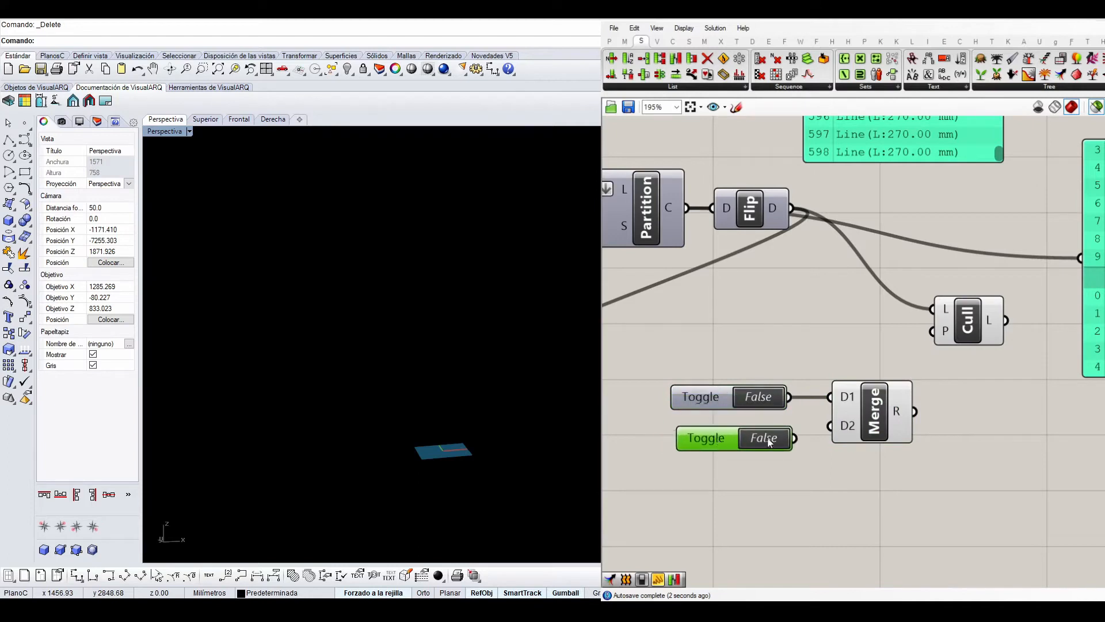
left_click_drag(795, 439, 829, 426)
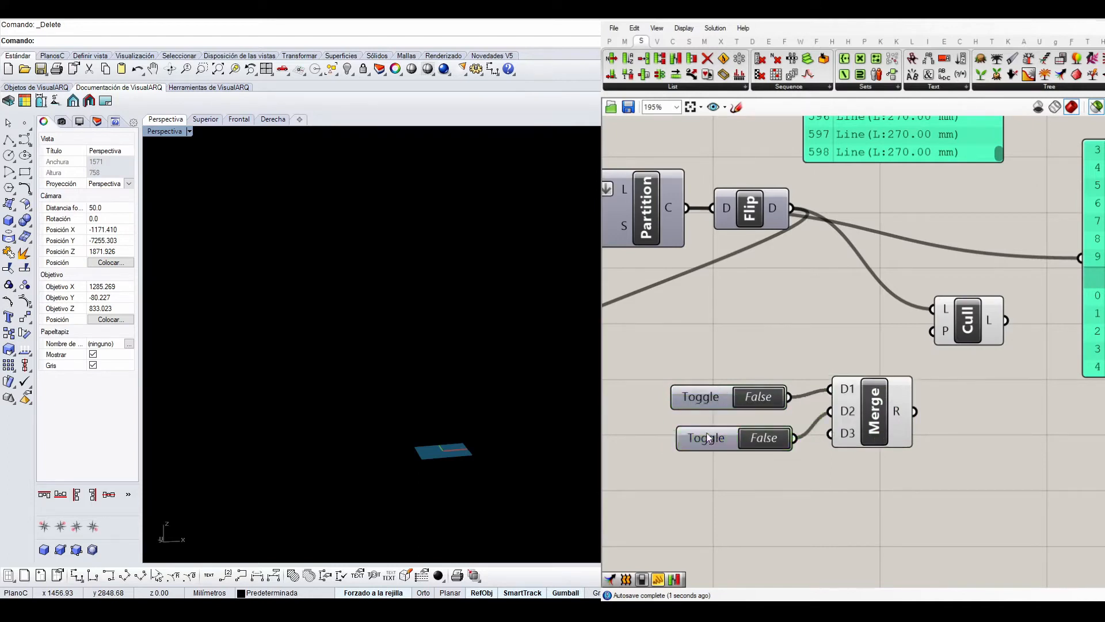
left_click_drag(708, 440, 713, 477, "alt")
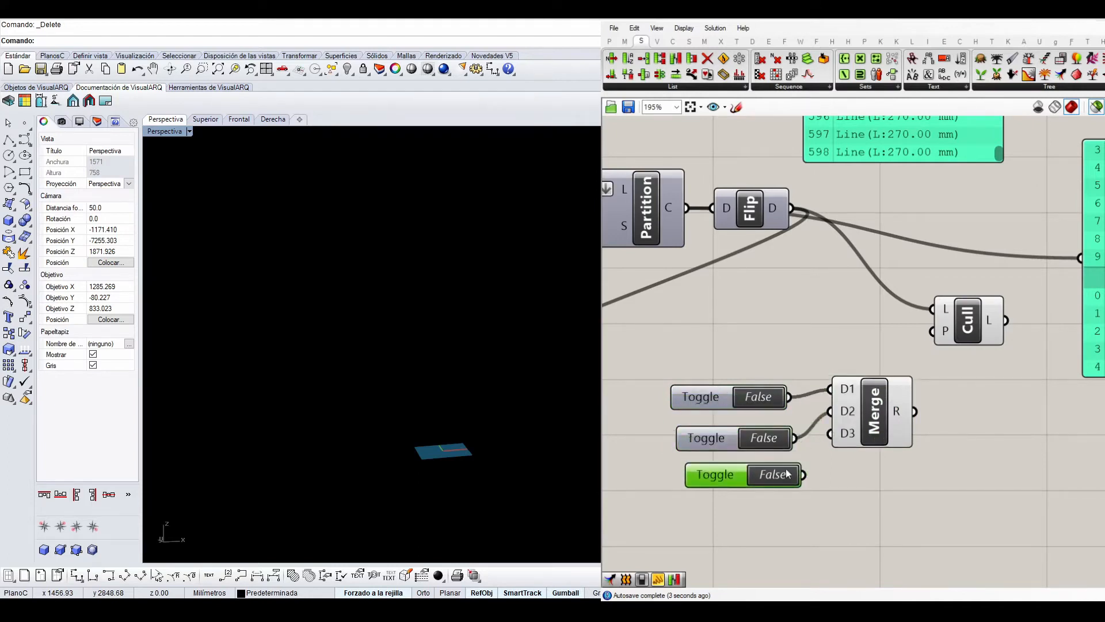
double_click(772, 476)
left_click_drag(804, 476, 830, 433)
Step: Connect the Merge result to the pattern input P of the Cull component
left_click_drag(908, 427, 933, 331)
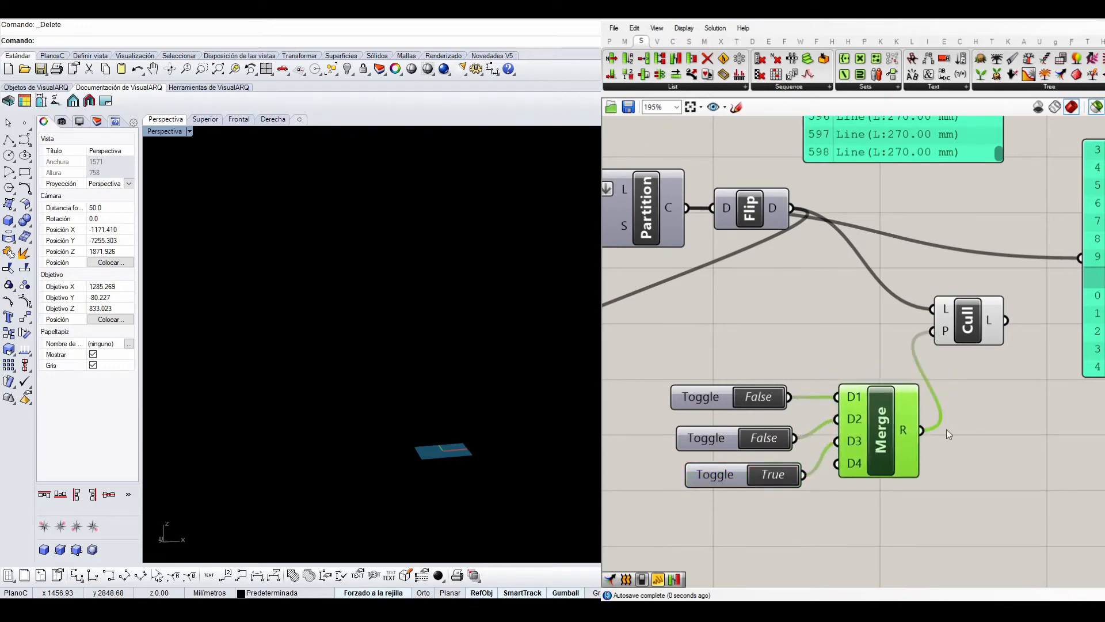
scroll(945, 428, "down", 2)
scroll(917, 382, "down", 1)
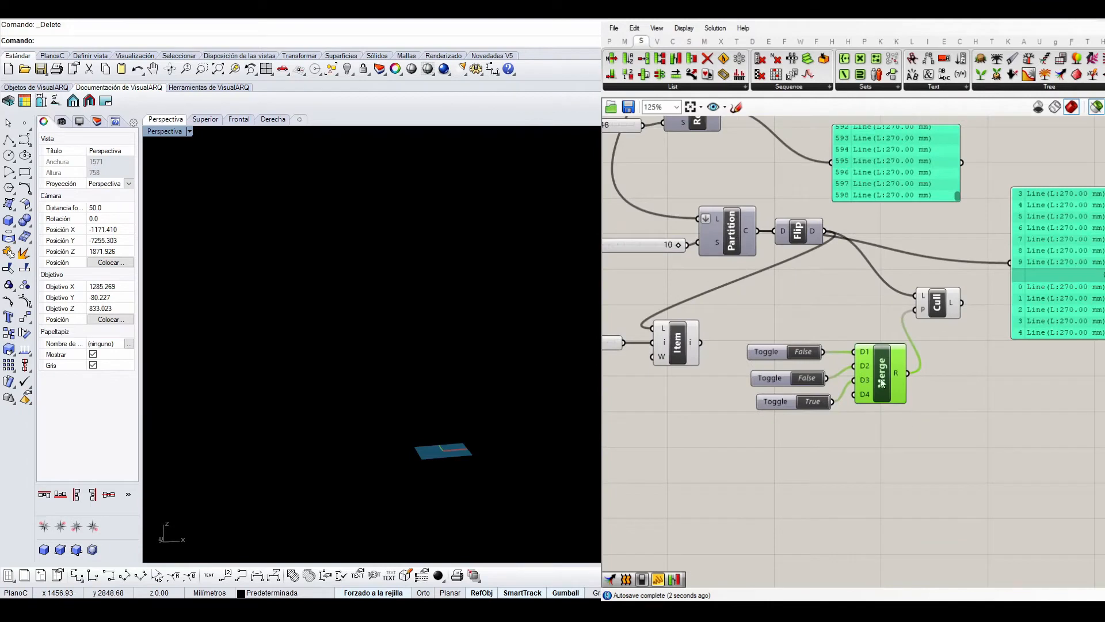
Step: Delete the Merge component and wire the three toggles directly into Cull's pattern input P
key("Delete")
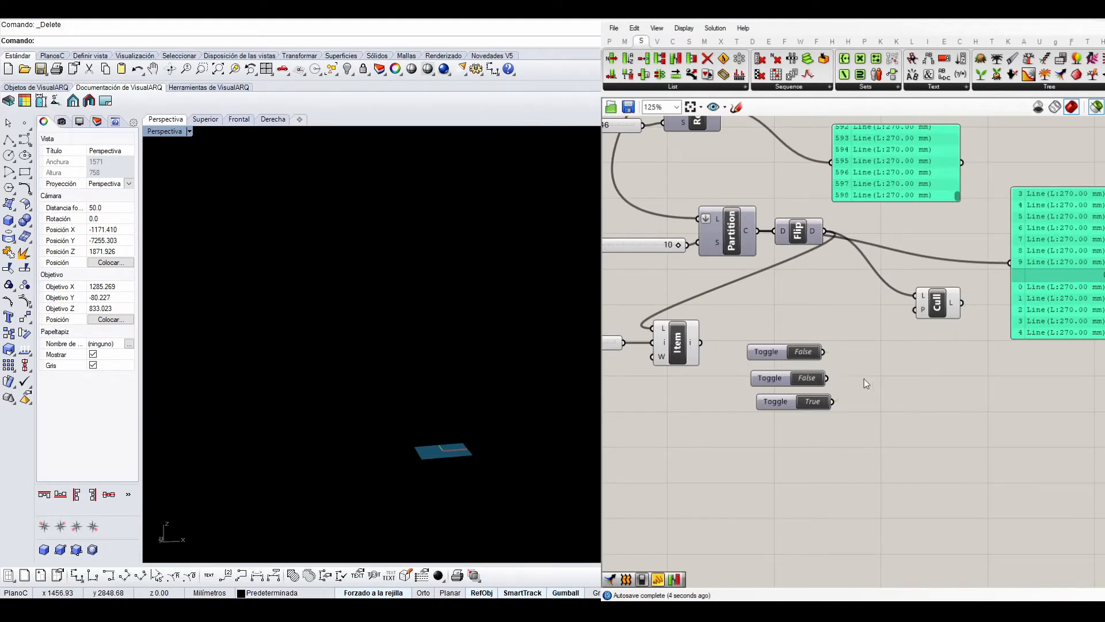
left_click_drag(825, 352, 913, 311)
left_click_drag(828, 377, 916, 310)
left_click_drag(833, 402, 915, 311)
left_click(935, 309)
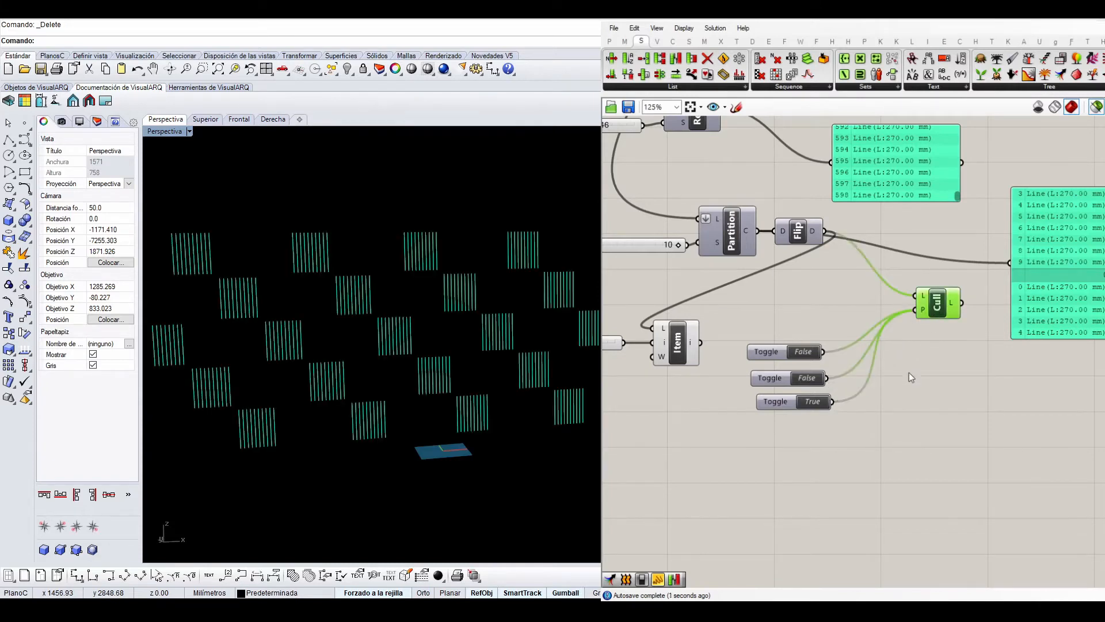
Step: Stack the three toggles compactly under the Flip component in the order False, True, False
left_click_drag(780, 379, 778, 305)
left_click_drag(787, 403, 777, 328)
left_click(883, 373)
left_click_drag(803, 386, 762, 307)
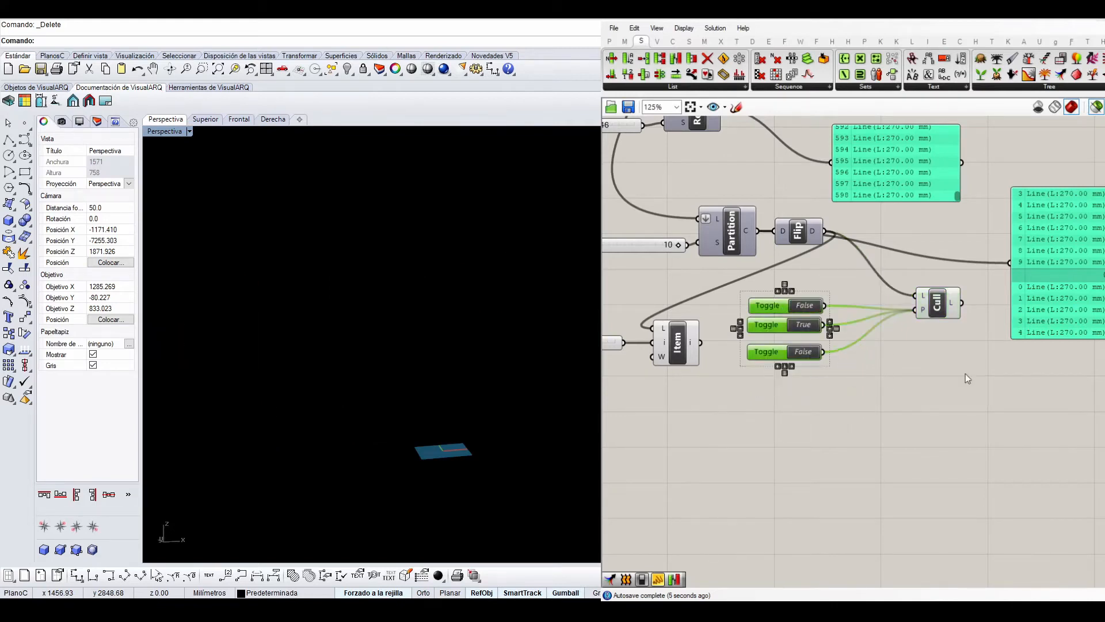
left_click(958, 413)
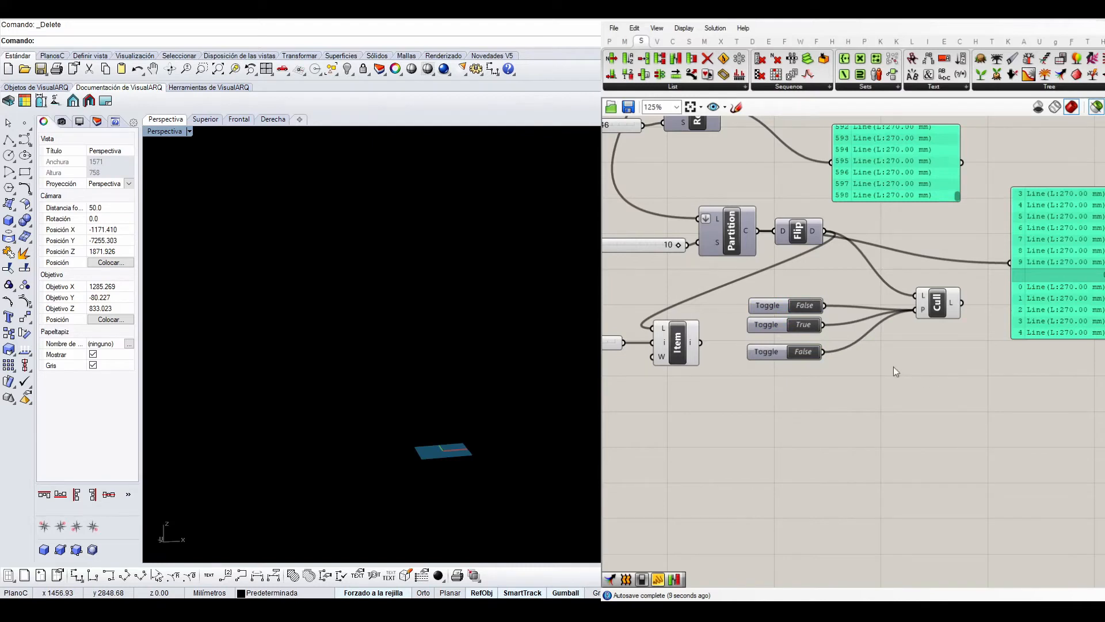
Step: Add a new Merge for the three toggles and replace their direct wires to Cull's pattern input with the merged result
left_click(884, 387)
left_click_drag(824, 305, 866, 384)
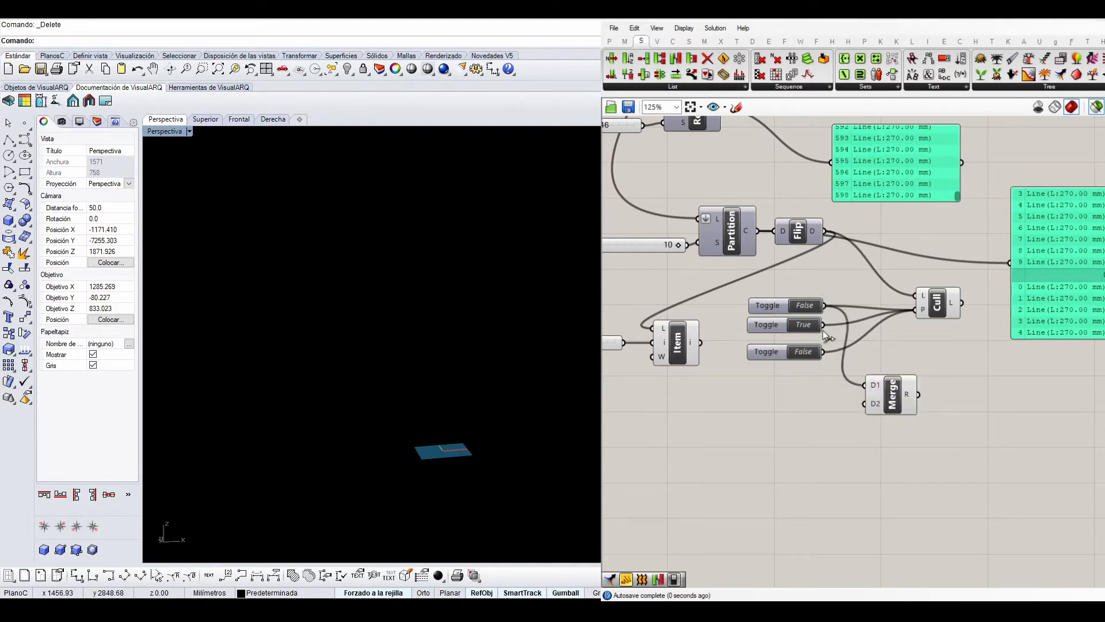
left_click_drag(825, 325, 866, 394)
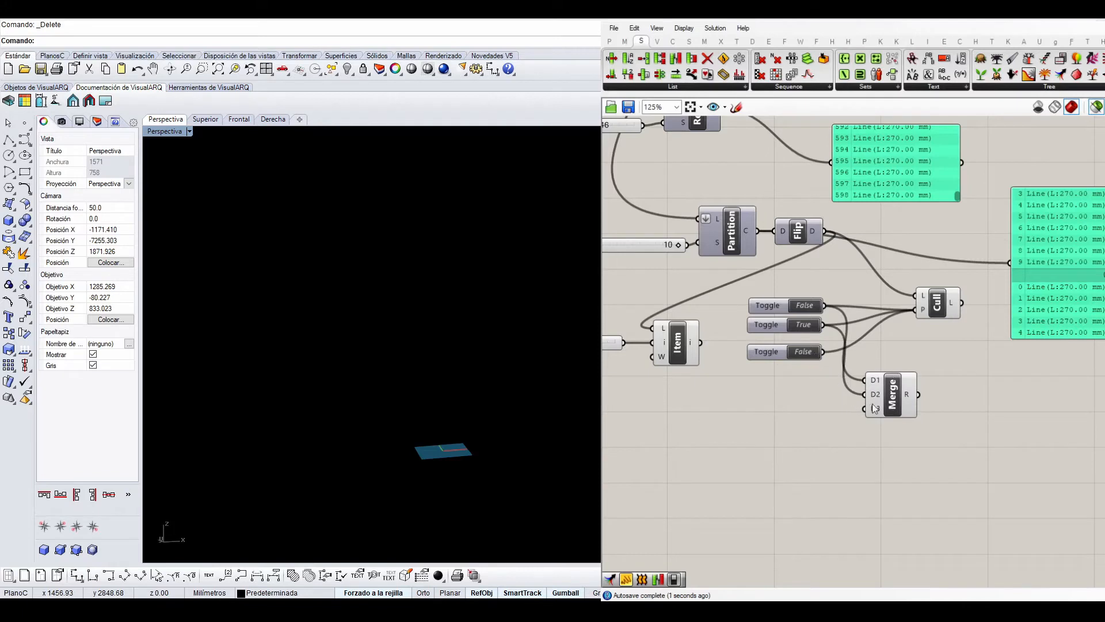
left_click_drag(824, 352, 916, 310)
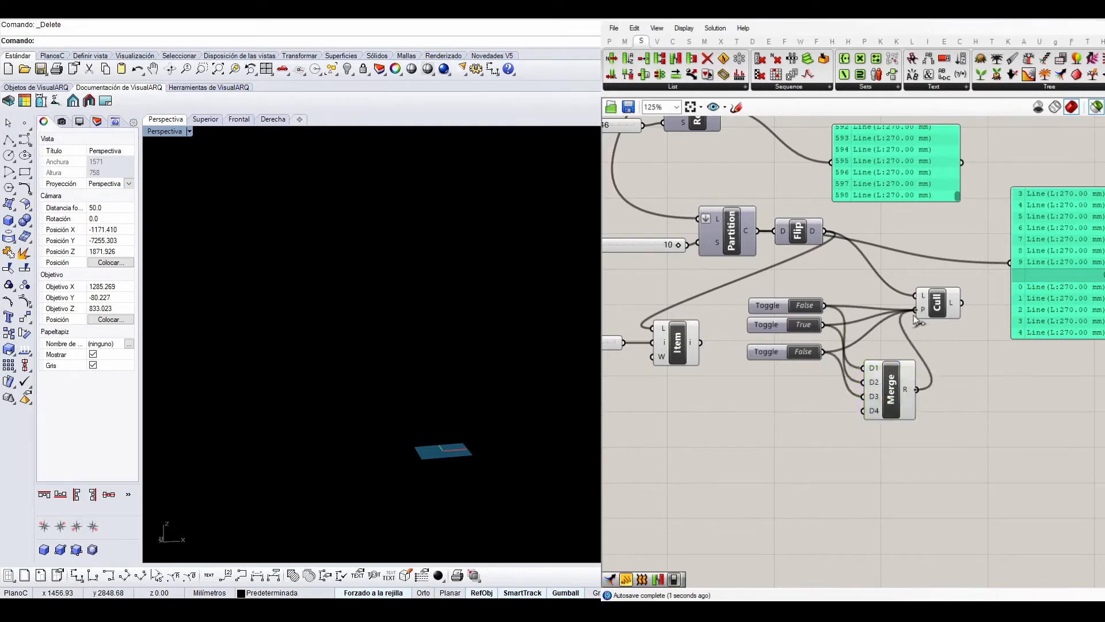
left_click_drag(805, 387, 766, 301)
left_click_drag(772, 347, 792, 413)
left_click(892, 402)
scroll(892, 406, "up", 1)
left_click_drag(876, 393, 877, 397)
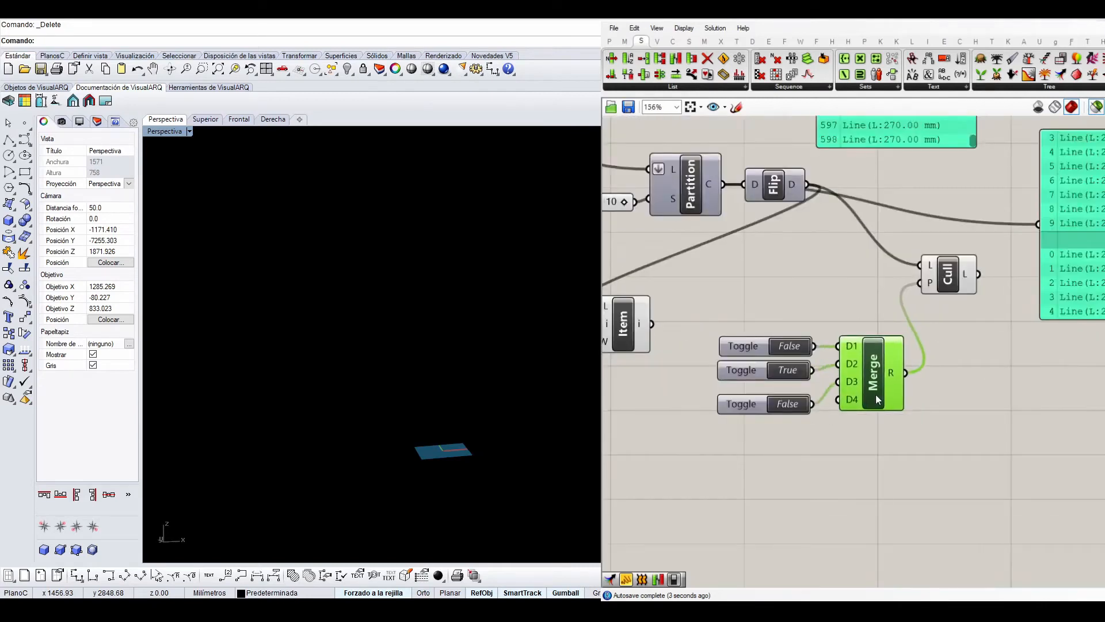
Step: Align the third toggle with the others and set the three toggles to False, False and True
left_click_drag(751, 401, 753, 396)
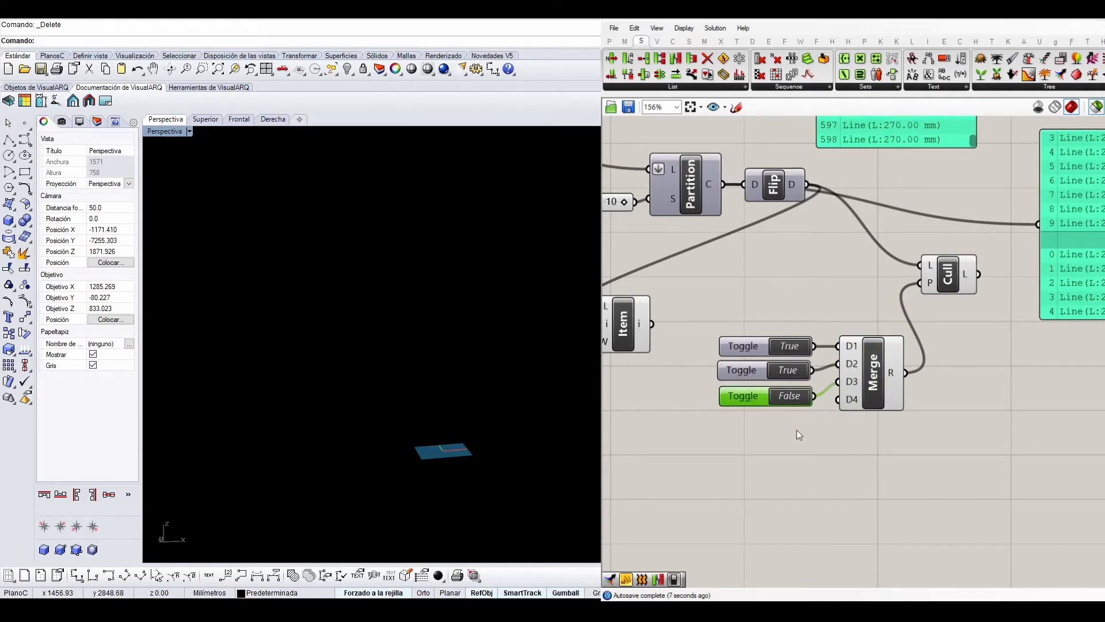
left_click(794, 397)
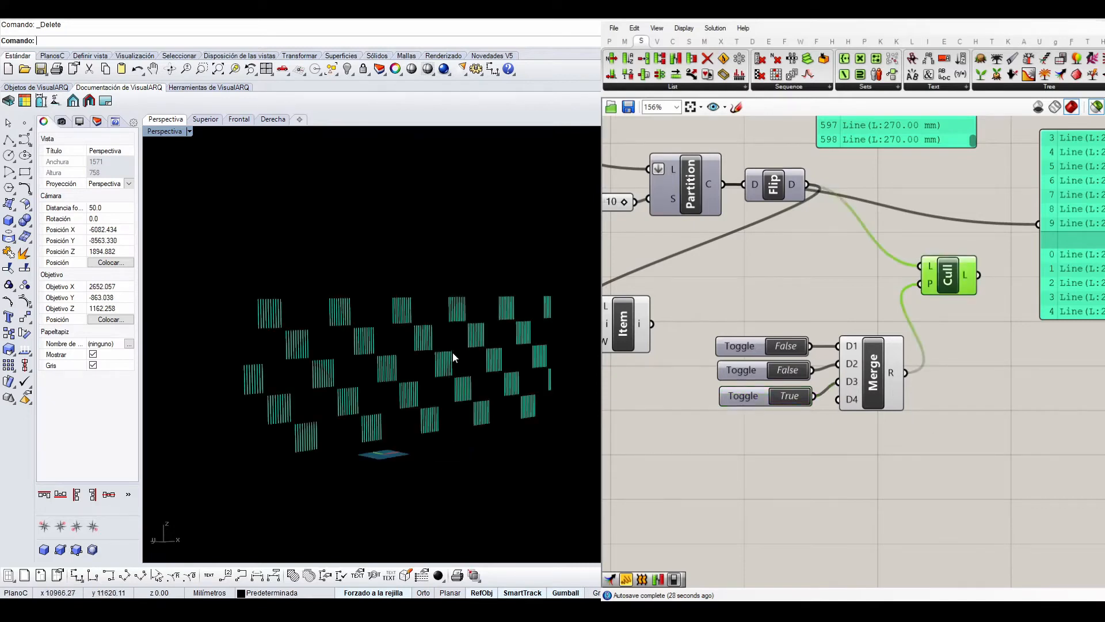
left_click(788, 371)
left_click(789, 371)
Step: Move the panel listing the flipped lines farther from Cull and nudge the Cull component aside
scroll(915, 424, "down", 3)
left_click_drag(992, 323, 1024, 315)
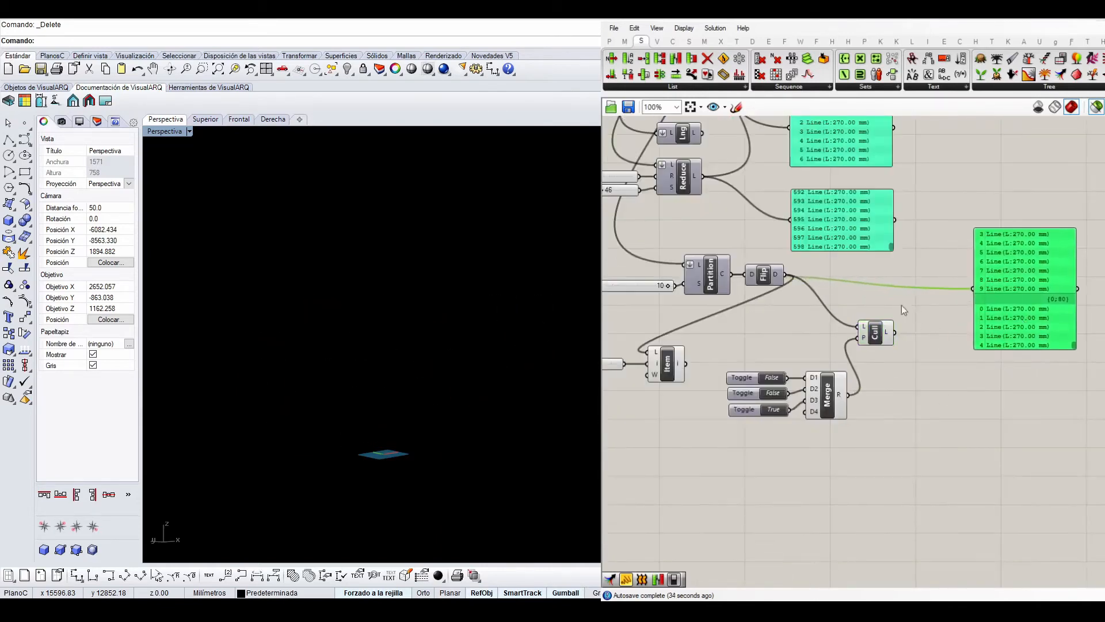
scroll(863, 299, "up", 1)
mouse_move(872, 342)
left_mouse_down()
mouse_move(879, 325)
mouse_move(881, 341)
left_mouse_up()
scroll(852, 411, "down", 1)
right_click_drag(855, 346, 868, 441)
scroll(753, 444, "down", 1)
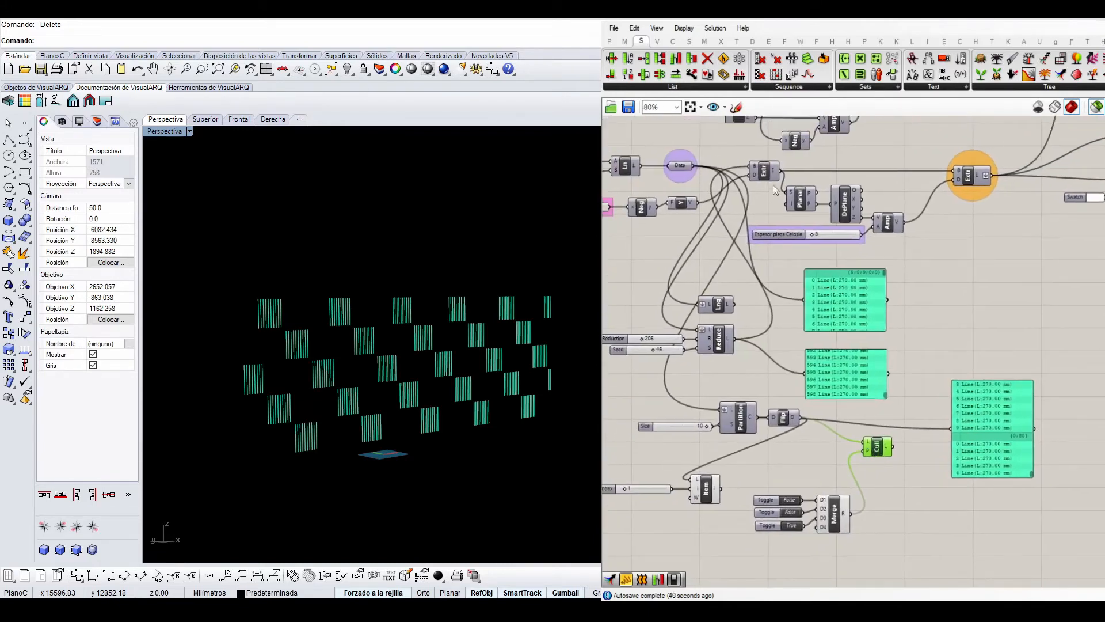
right_click_drag(947, 295, 995, 292)
scroll(894, 327, "down", 1)
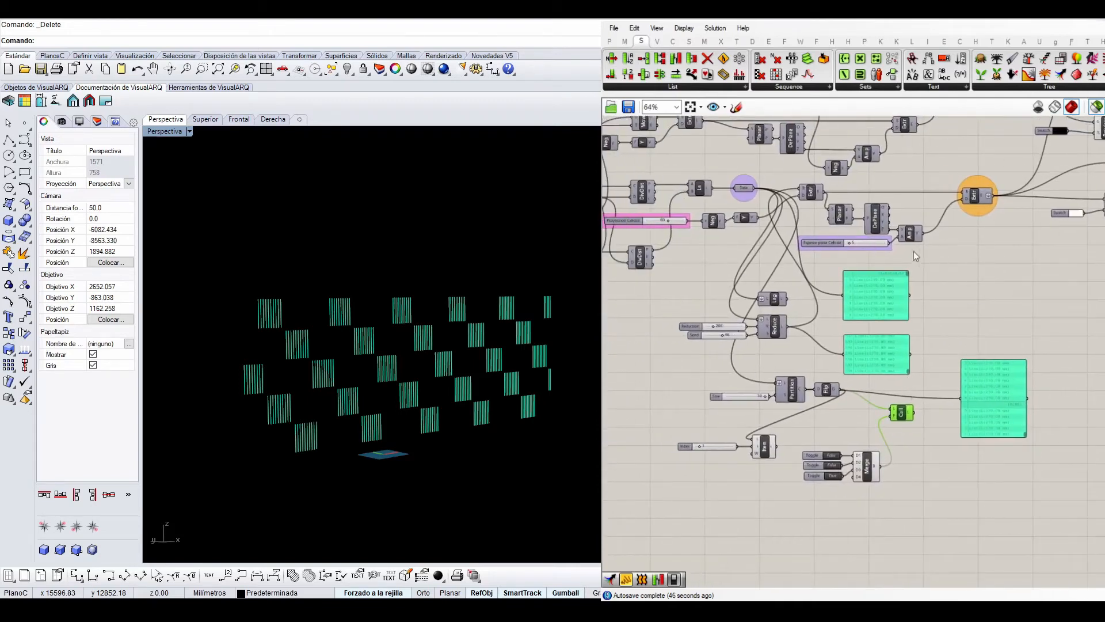
scroll(851, 229, "up", 4)
left_click_drag(827, 248, 713, 224)
scroll(805, 230, "down", 1)
right_click_drag(1017, 264, 927, 266)
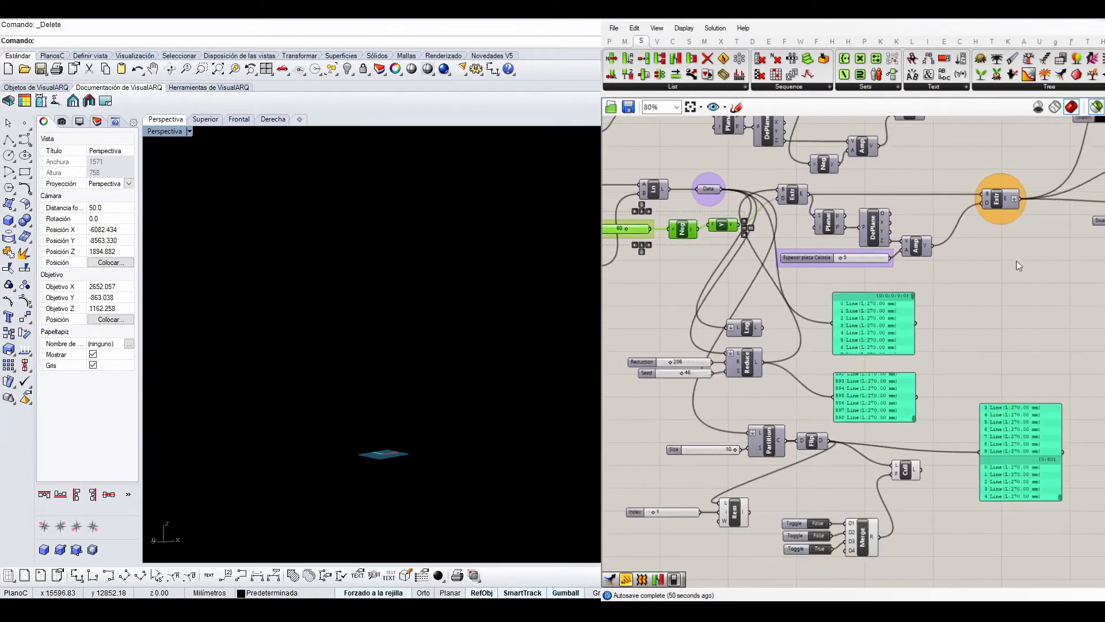
left_click(1033, 269)
Step: Move the lattice extrusion chain, including its Y vector, Negative and Proyeccion Celosia slider, past the Cull component
left_click_drag(1047, 275, 779, 185)
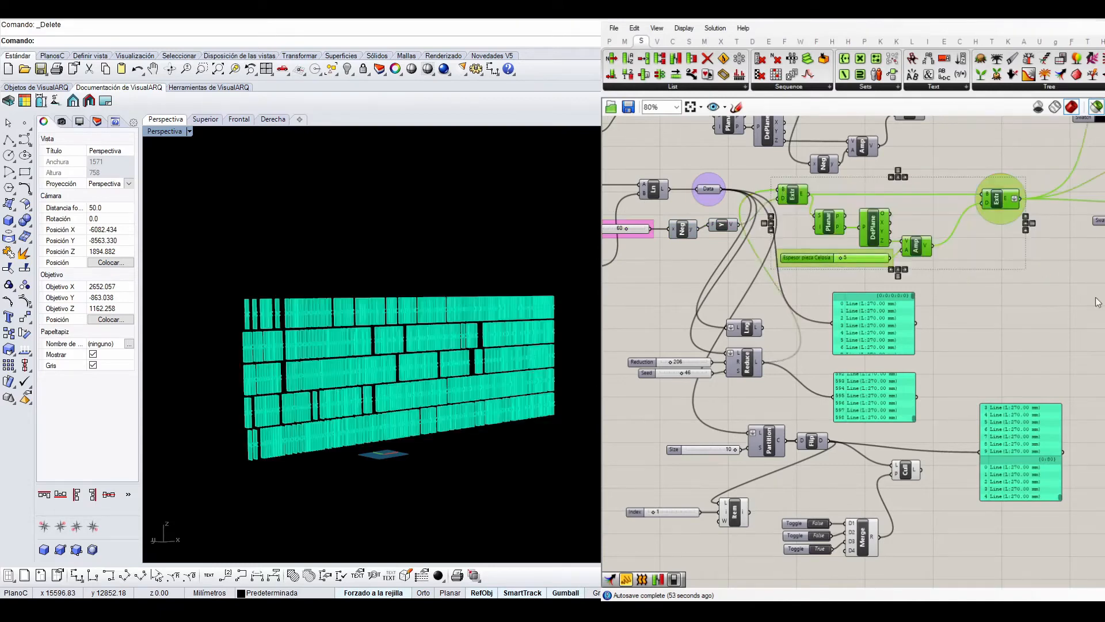
left_click(1006, 201)
left_click_drag(945, 264, 783, 186, "shift")
left_click(729, 225, "shift")
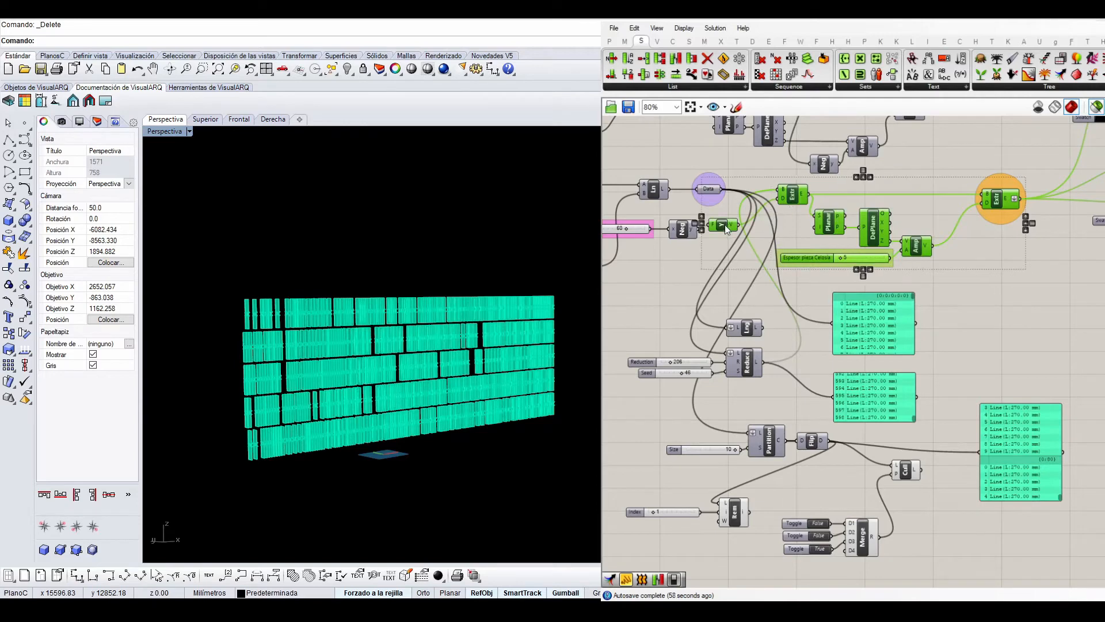
left_click(687, 232, "shift")
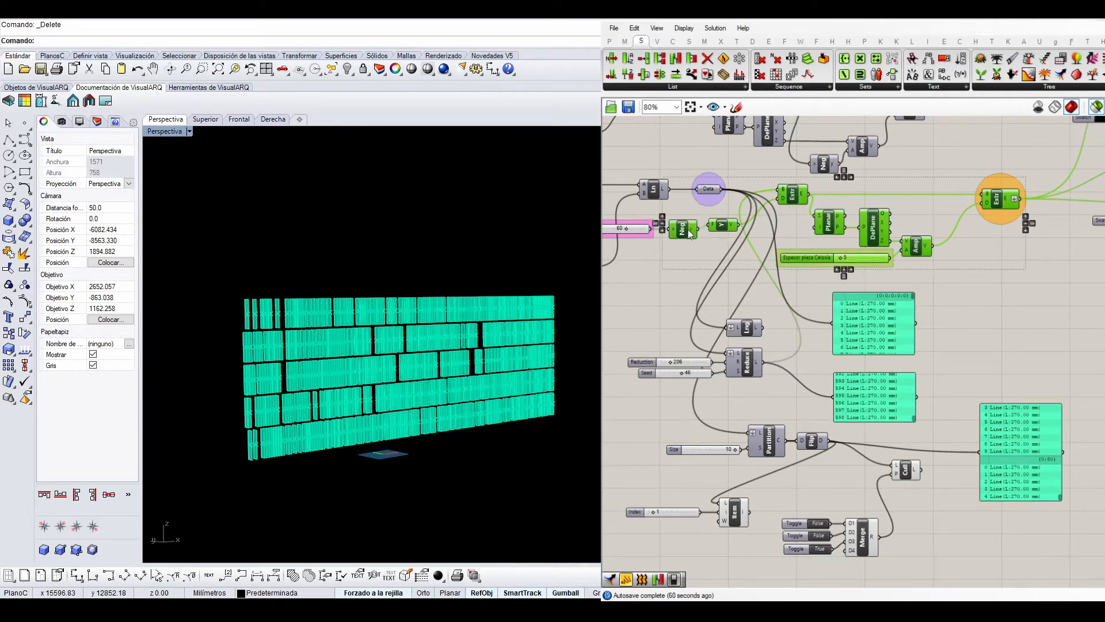
left_click(636, 228, "shift")
scroll(812, 244, "down", 3)
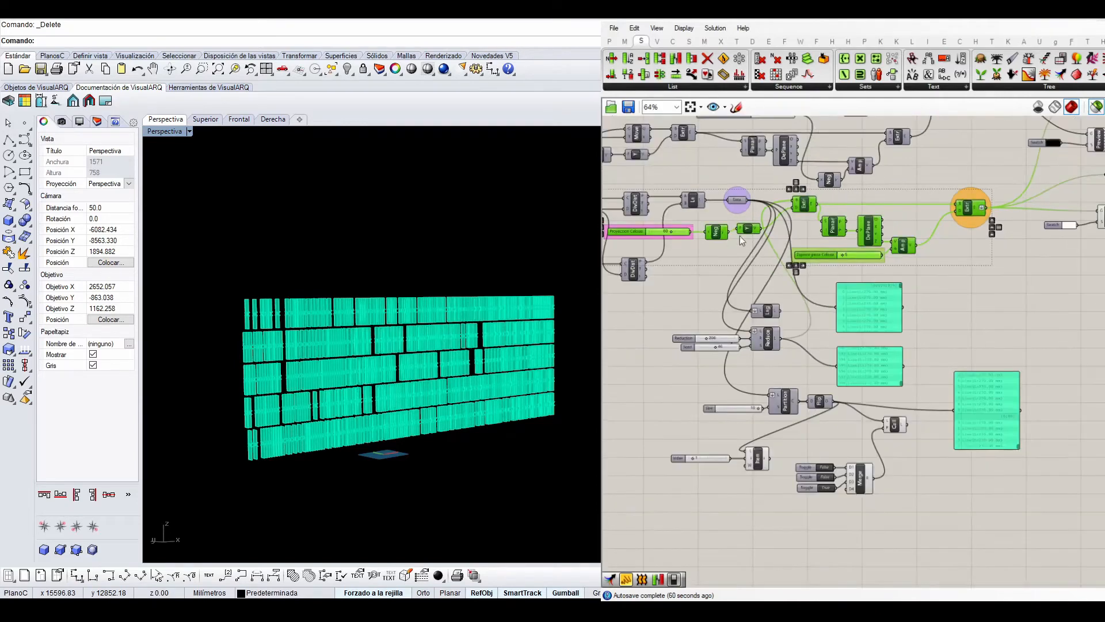
right_click_drag(812, 244, 784, 223)
scroll(826, 248, "up", 3)
scroll(785, 223, "down", 3)
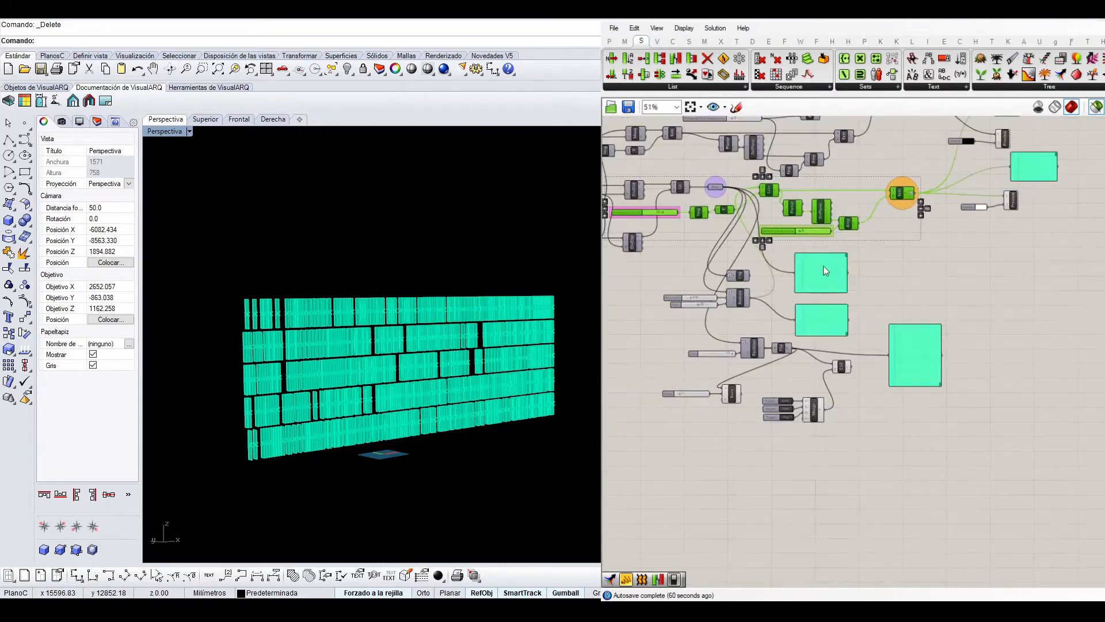
left_click_drag(832, 216, 1097, 419)
scroll(824, 220, "up", 2)
left_click(1091, 355)
Step: Delete the panel listing the flipped lines that overlaps the moved components
right_click_drag(1039, 323, 957, 264)
scroll(861, 305, "up", 2)
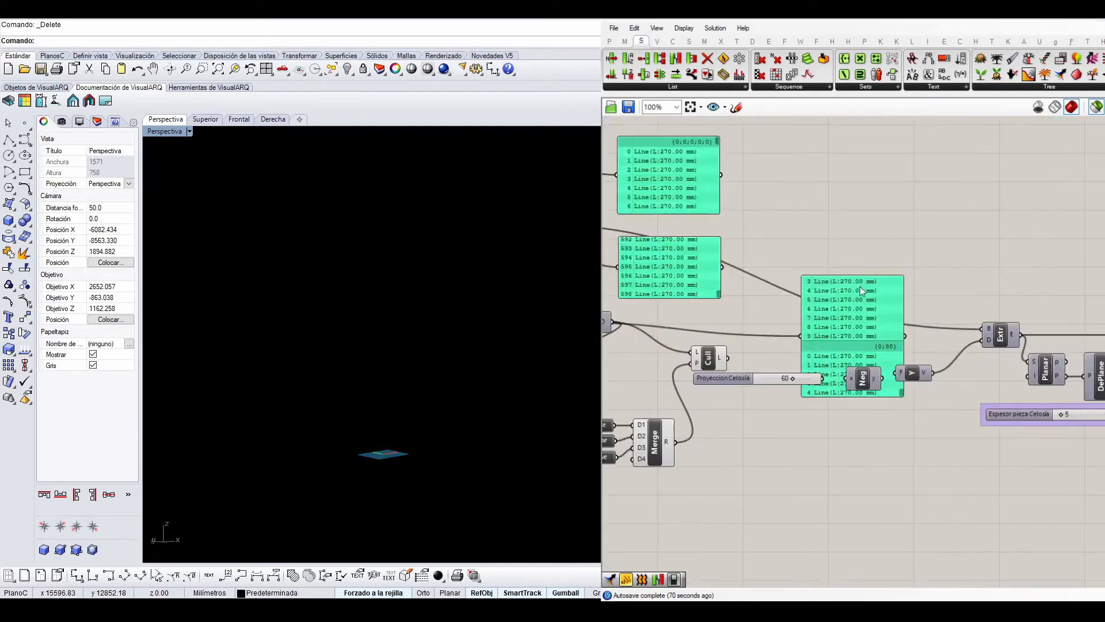
left_click_drag(860, 323, 863, 302)
key("Delete")
Step: Align Cull with Flip and arrange the toggles, Merge and the Proyeccion Celosia slider beneath them
scroll(866, 301, "down", 2)
right_click_drag(866, 301, 919, 287)
scroll(806, 313, "up", 2)
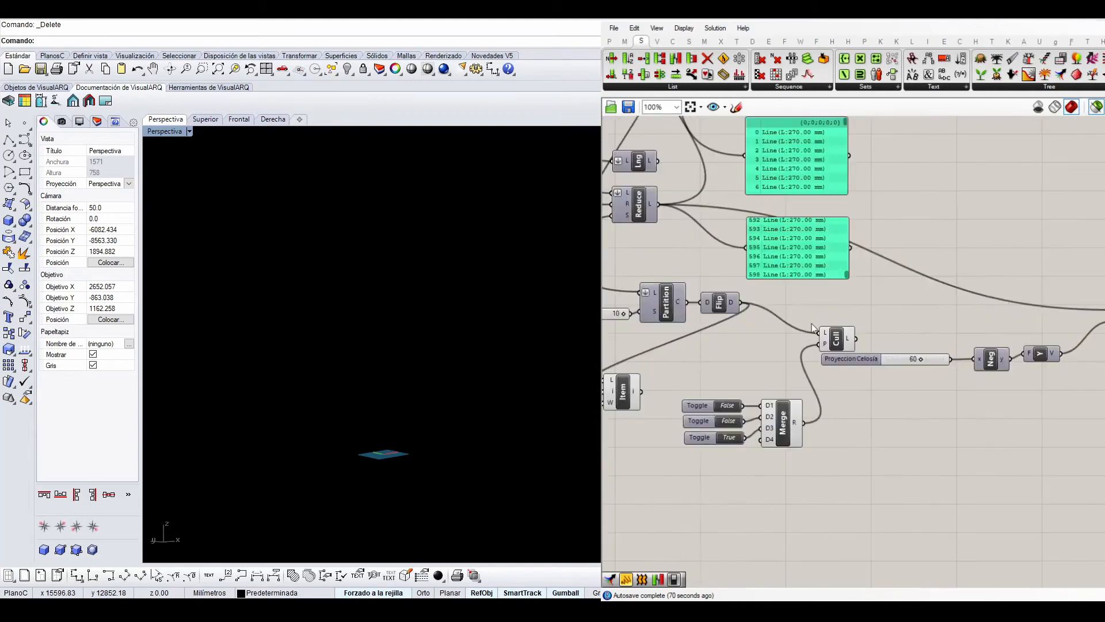
left_click_drag(833, 337, 855, 307)
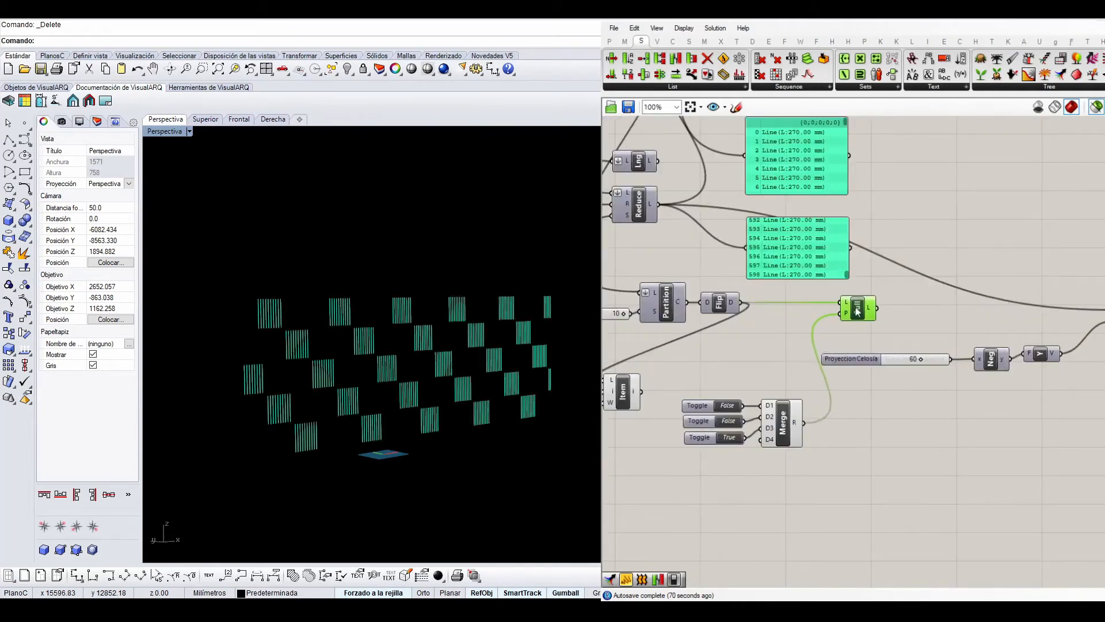
left_click_drag(812, 467, 697, 374)
left_click_drag(756, 422, 753, 356)
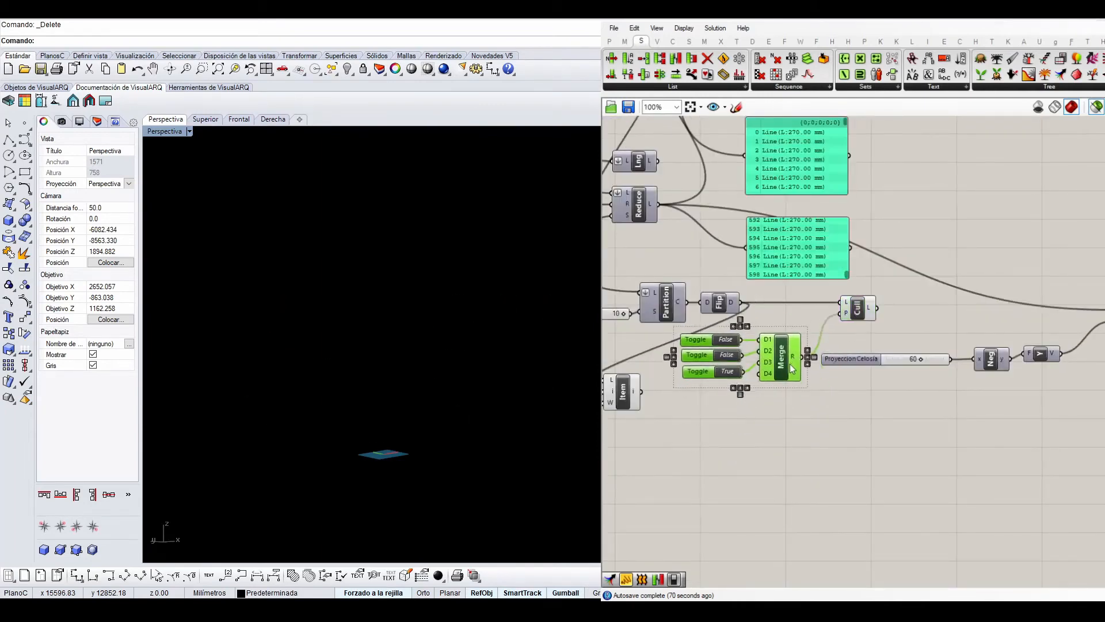
left_click(858, 419)
scroll(860, 363, "up", 1)
left_click_drag(858, 358, 776, 389)
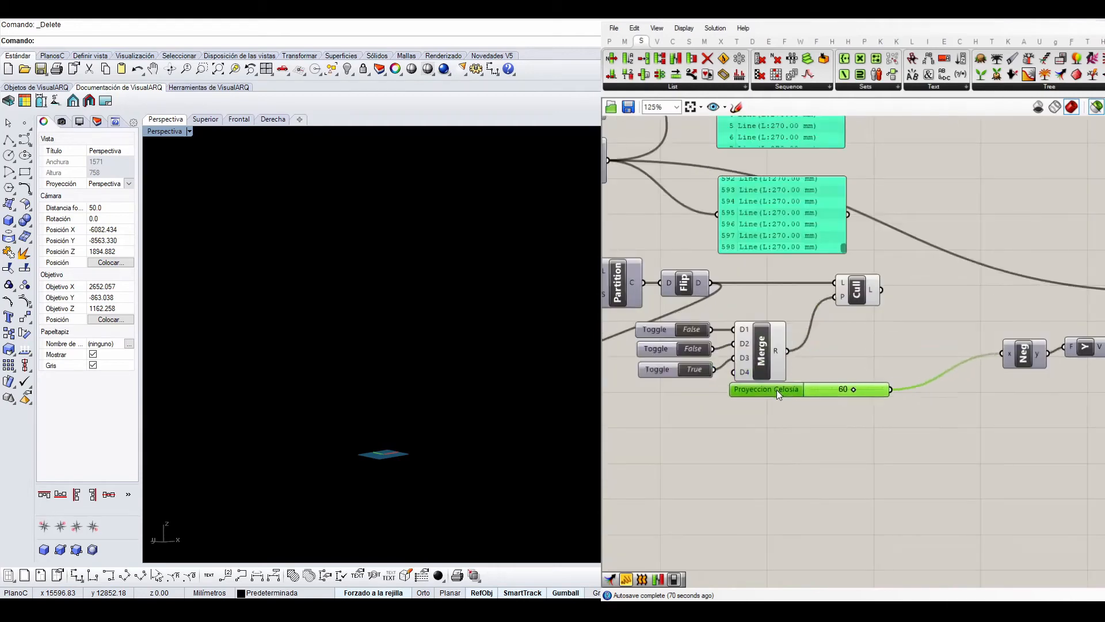
Step: Move the lattice extrusion components closer to the Cull component
scroll(873, 421, "down", 2)
right_click_drag(989, 439, 867, 399)
scroll(867, 398, "down", 2)
left_click_drag(1046, 437, 777, 295)
scroll(785, 305, "up", 2)
left_click_drag(903, 358, 855, 376)
left_click(820, 297)
Step: Connect the Cull component's list output to the base input of the first lattice Extrude component
right_click_drag(815, 331, 852, 279)
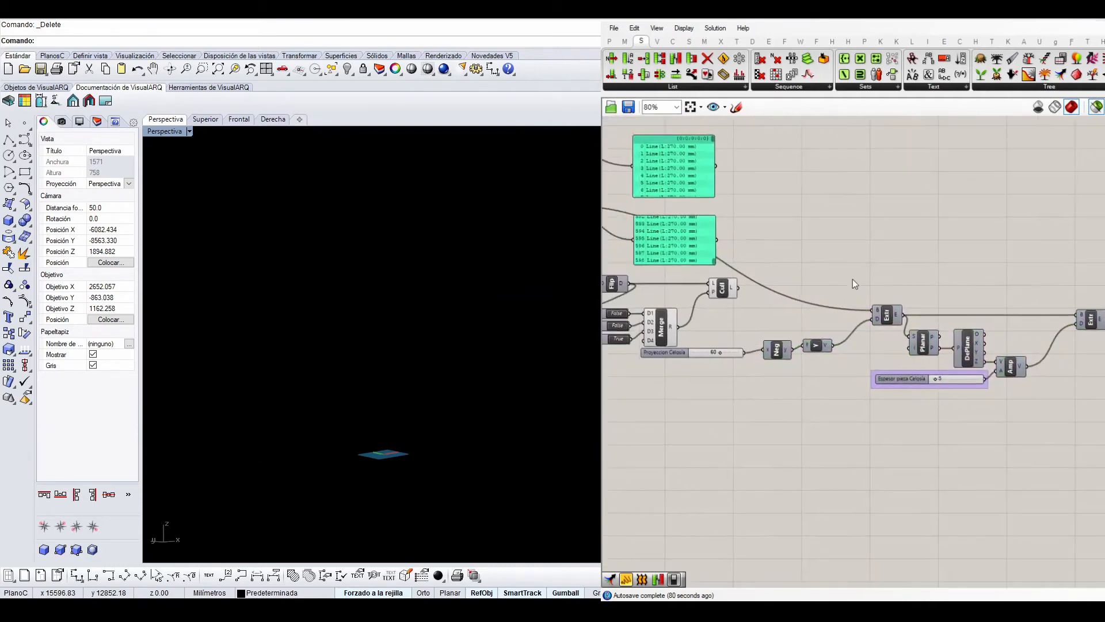
scroll(862, 307, "up", 1)
left_click(894, 314)
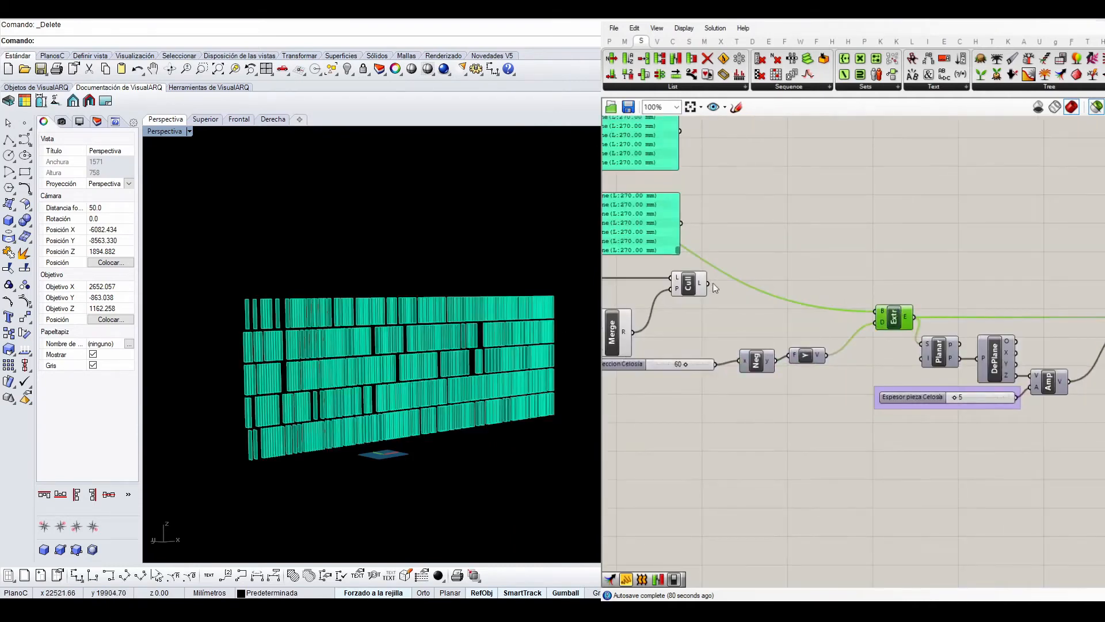
scroll(741, 282, "down", 2)
scroll(716, 303, "up", 3)
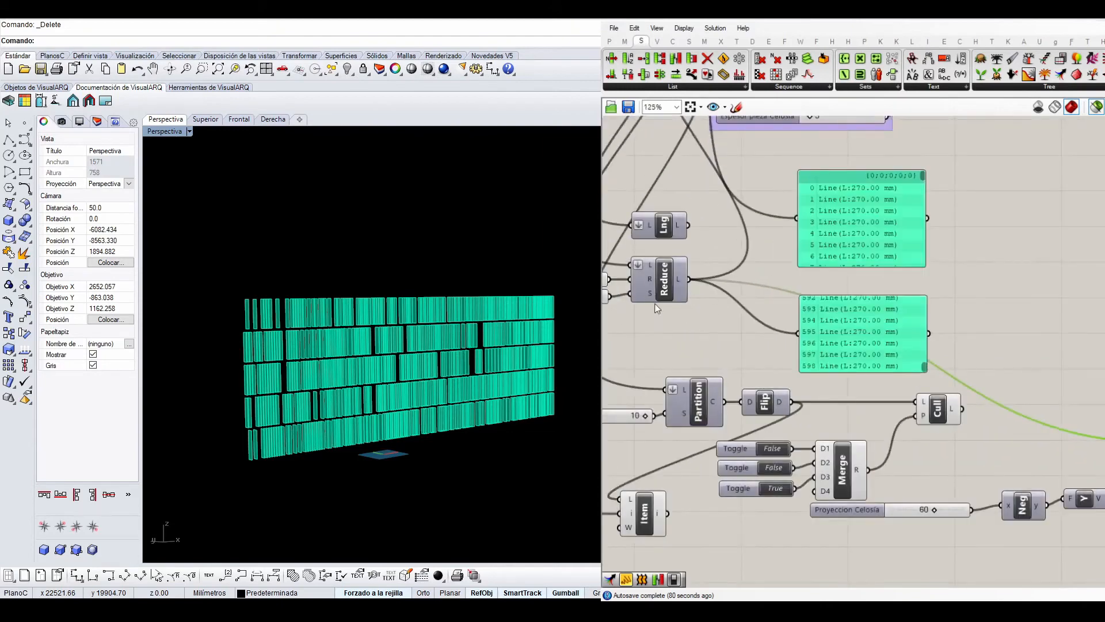
right_click_drag(709, 280, 752, 275)
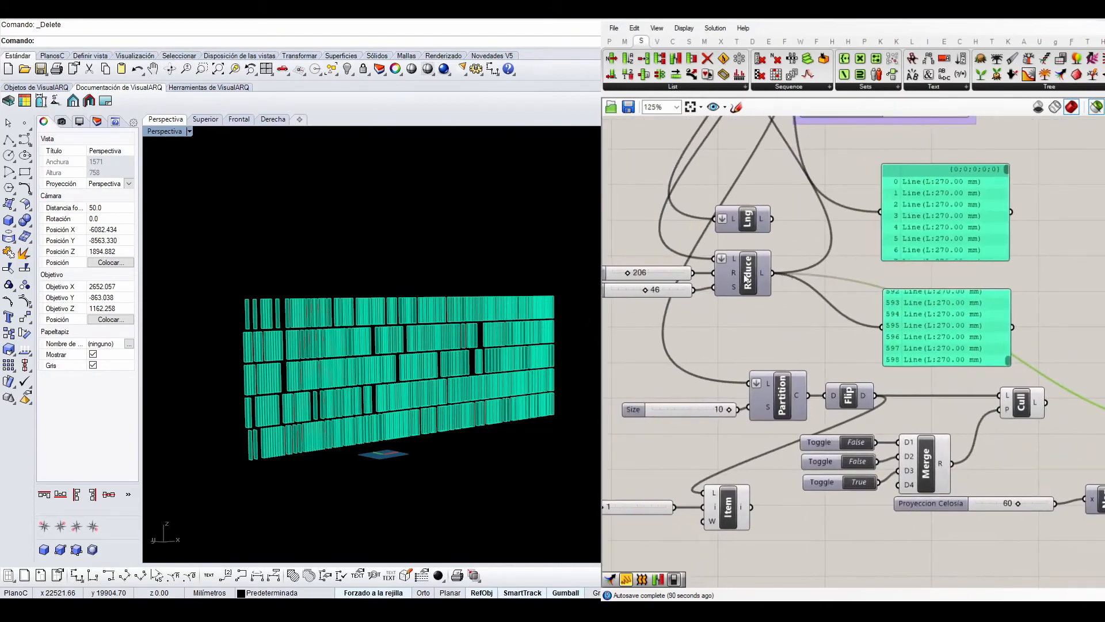
right_click_drag(882, 334, 784, 248)
scroll(783, 247, "down", 1)
right_click_drag(944, 294, 886, 262)
left_click(833, 269)
left_click_drag(852, 269, 1024, 296)
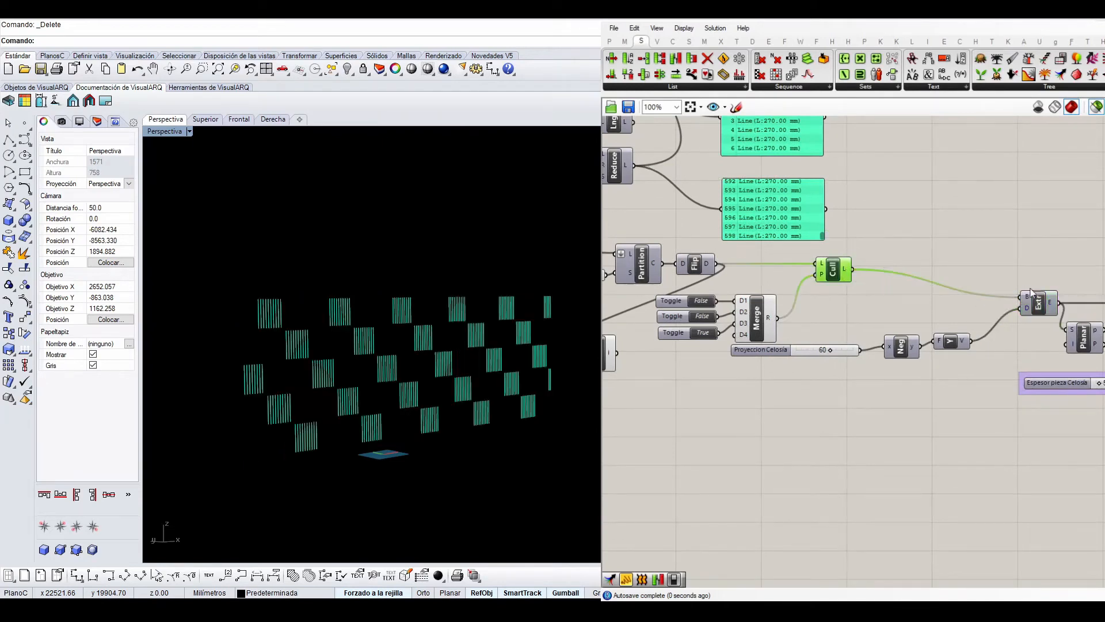
Step: Examine the extruded lattice pieces in the perspective view and the Cull component's line preview
scroll(831, 282, "down", 3)
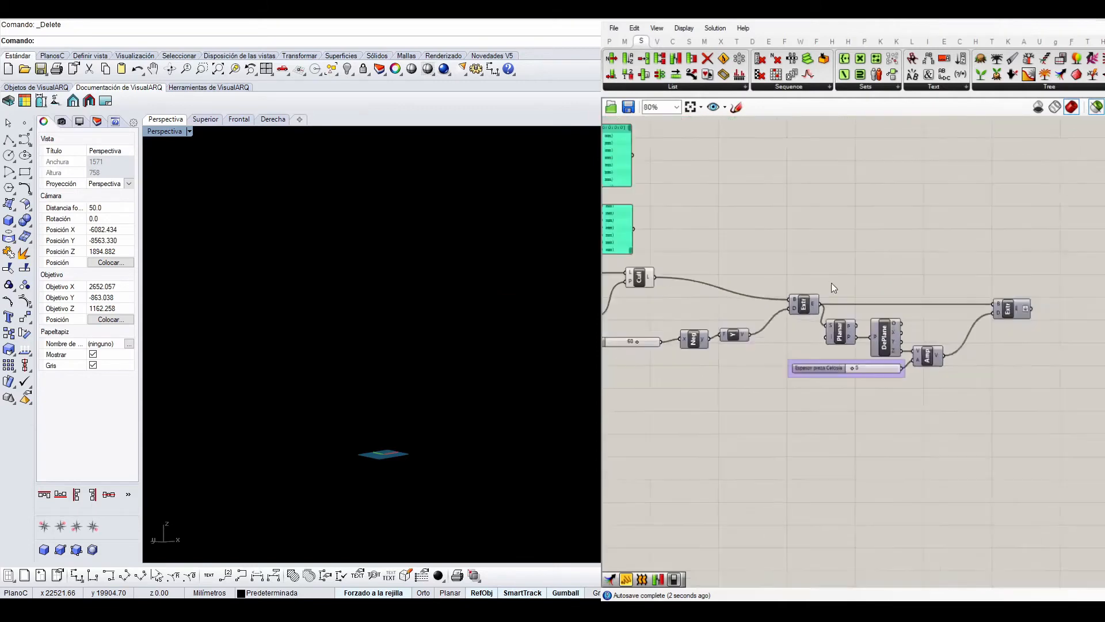
right_click_drag(831, 282, 965, 309)
right_click_drag(391, 322, 303, 347)
scroll(375, 390, "up", 6)
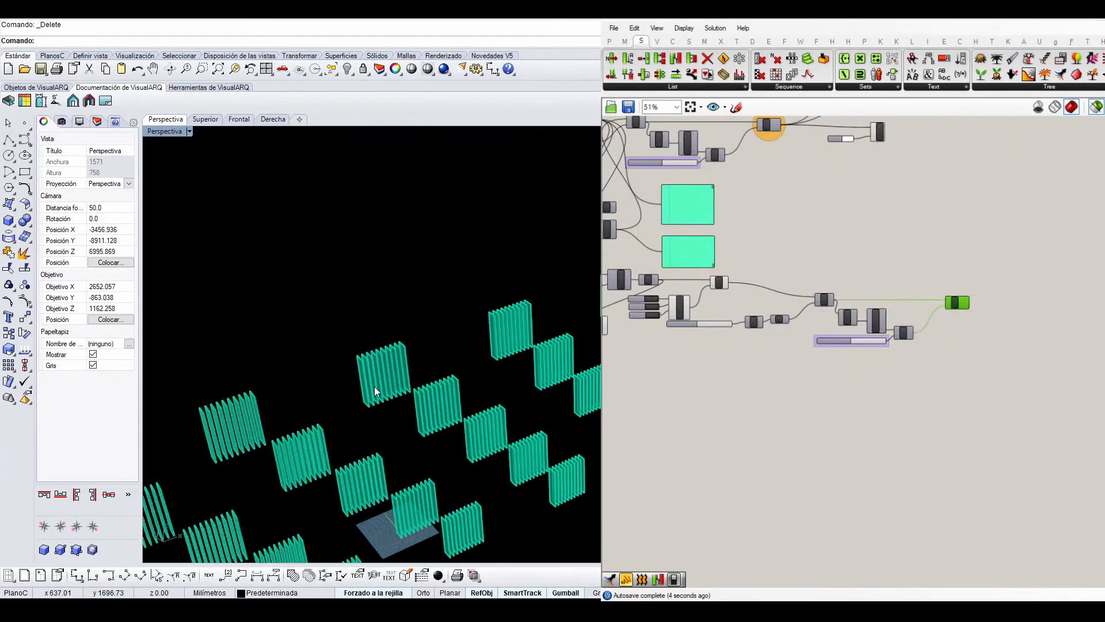
right_click_drag(375, 389, 374, 322)
scroll(327, 337, "up", 2)
scroll(475, 345, "down", 2)
scroll(966, 403, "down", 2)
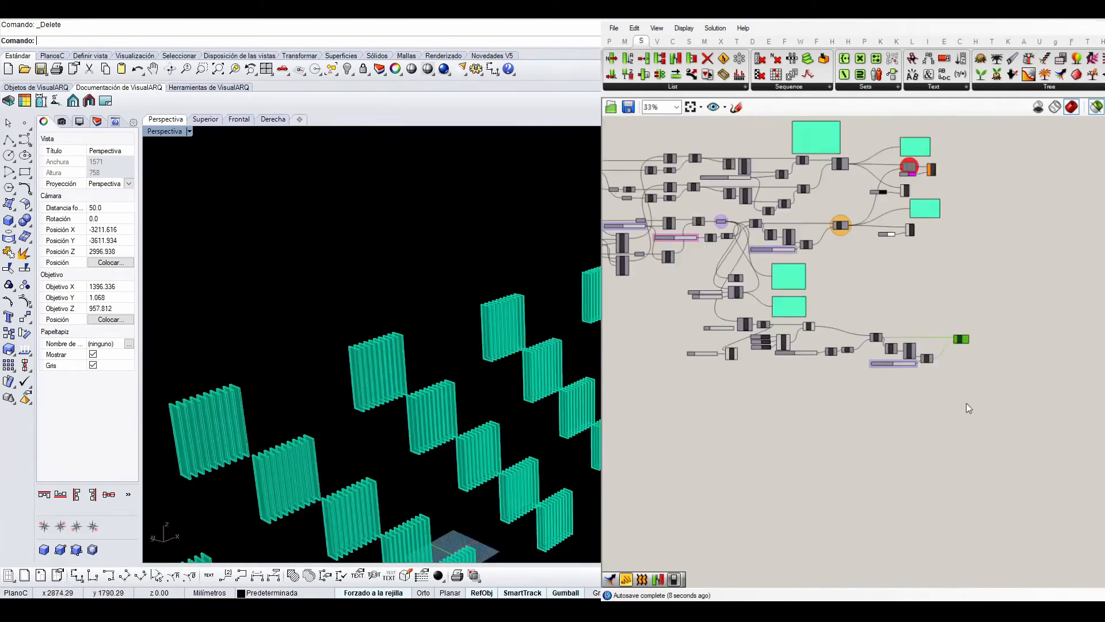
scroll(898, 320, "up", 1)
scroll(935, 254, "up", 2)
scroll(936, 254, "down", 2)
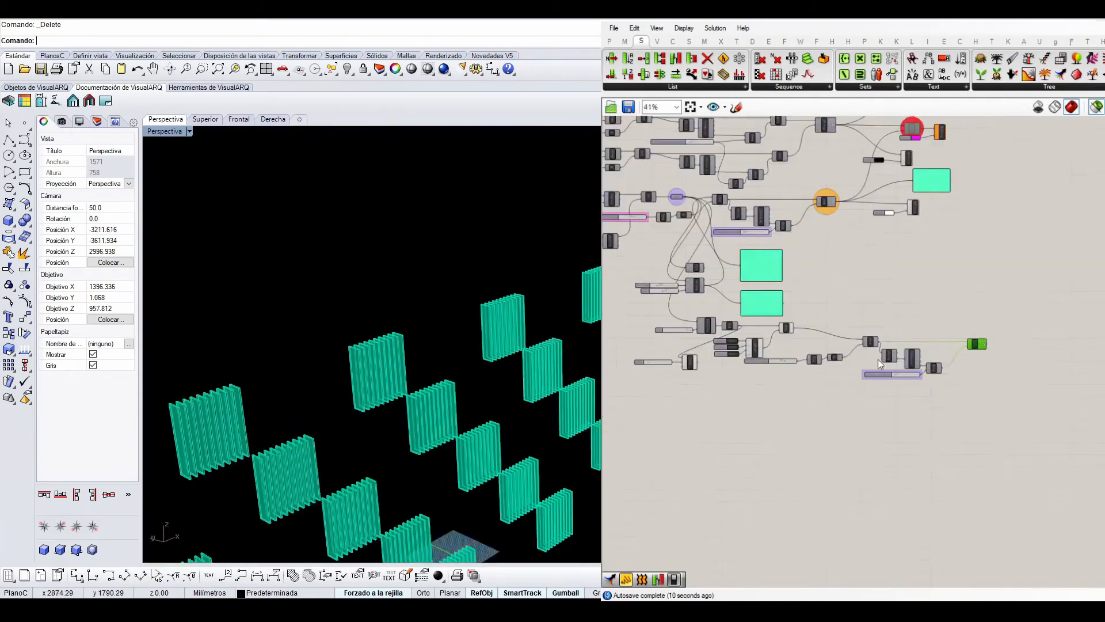
right_click_drag(878, 359, 954, 329)
right_click_drag(546, 364, 460, 360)
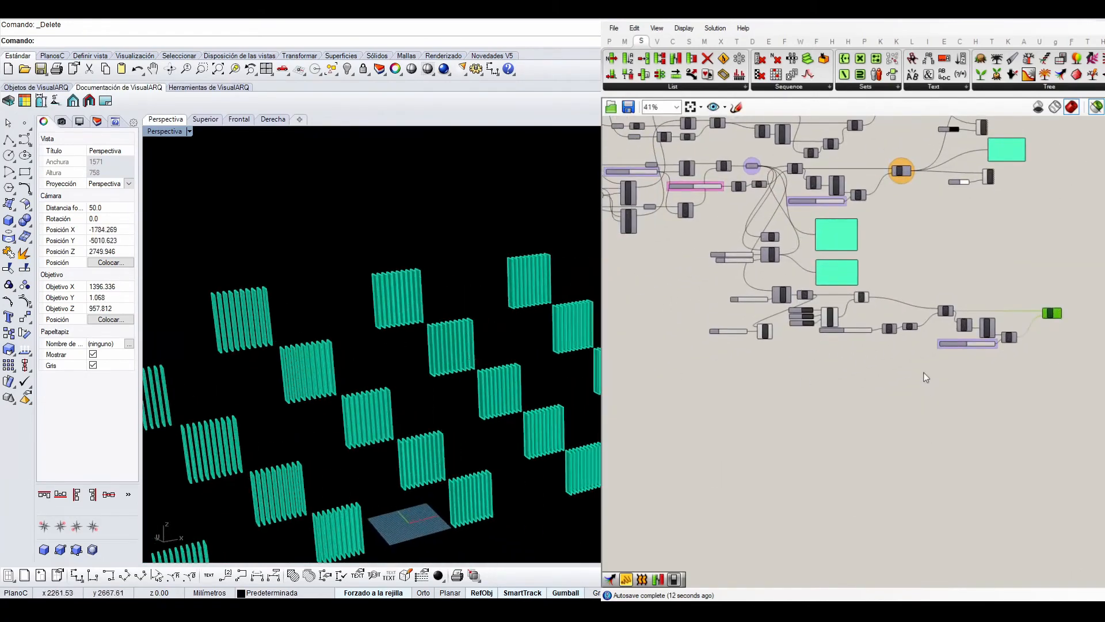
scroll(850, 368, "up", 4)
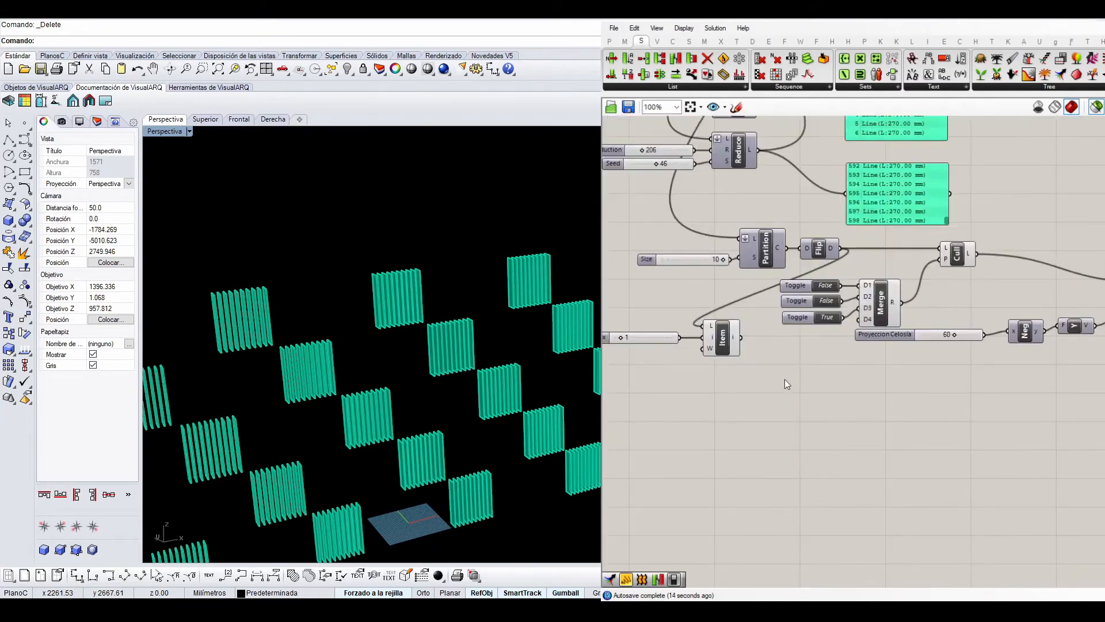
scroll(843, 373, "down", 2)
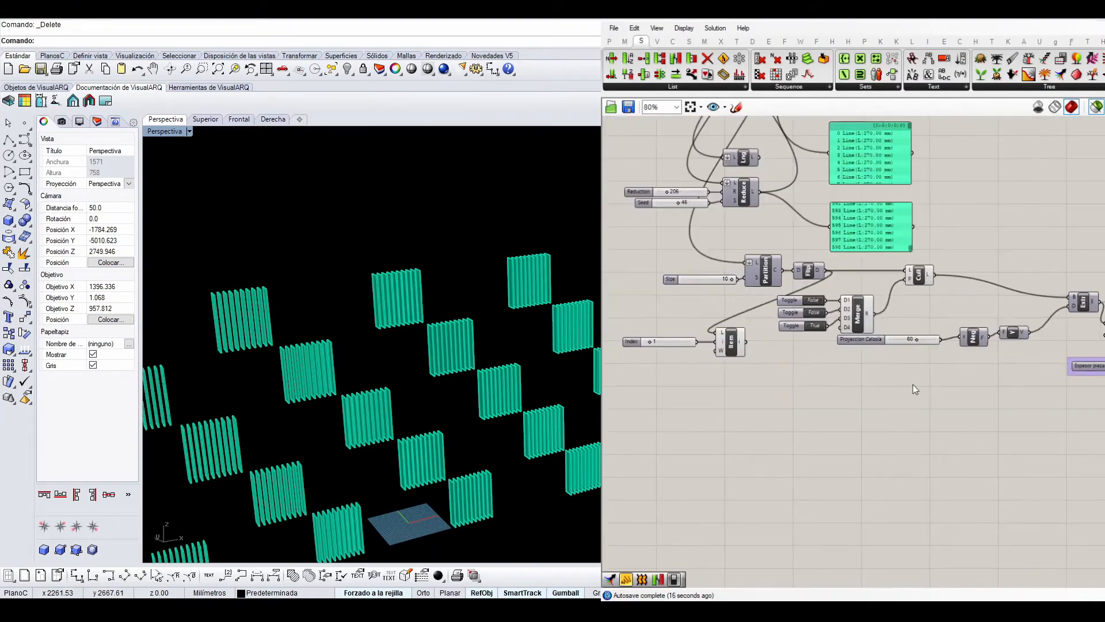
scroll(904, 315, "up", 2)
right_click_drag(903, 315, 864, 296)
left_click(885, 248)
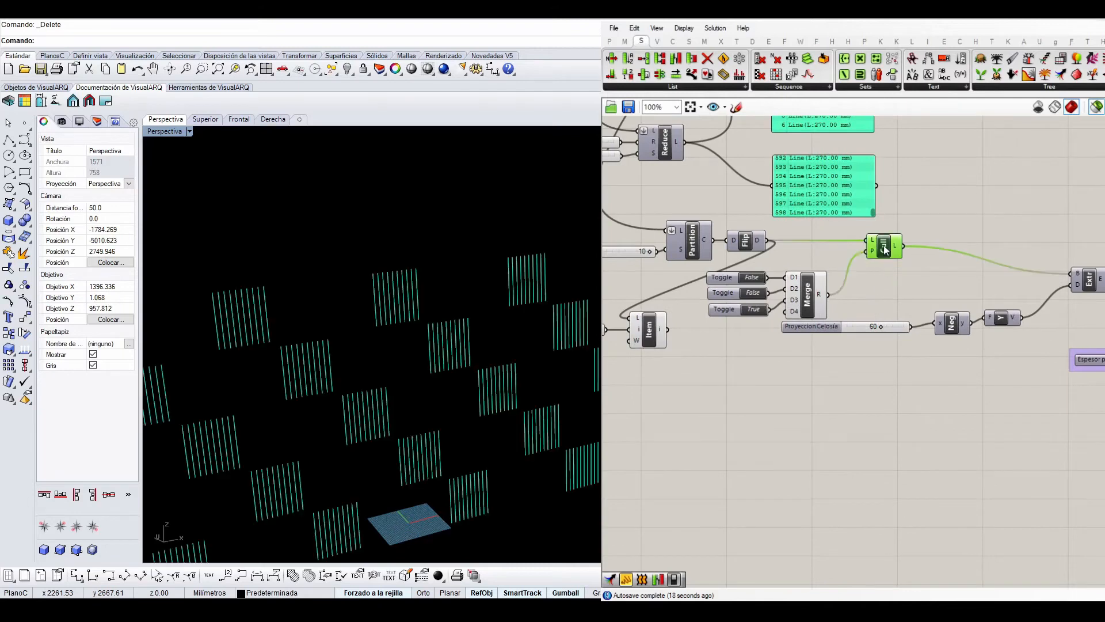
Step: Duplicate Cull and the lattice extrusion chain with its sliders beneath the originals, and shift the copied Cull slightly upward
scroll(885, 248, "down", 6)
left_click_drag(1100, 347, 813, 250)
scroll(847, 274, "up", 3)
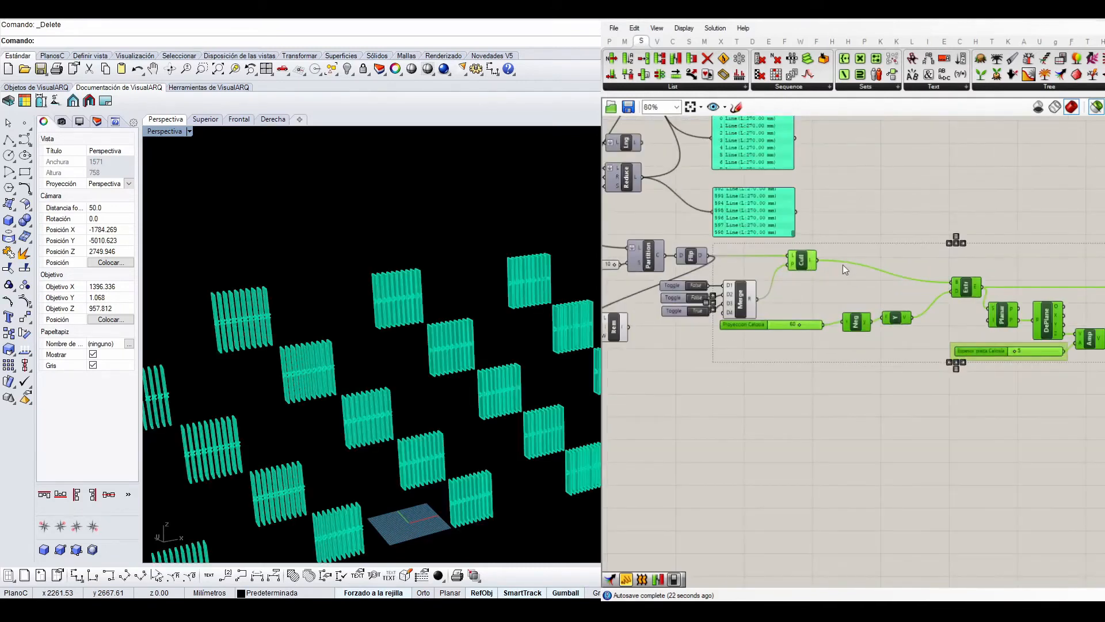
left_click(848, 218)
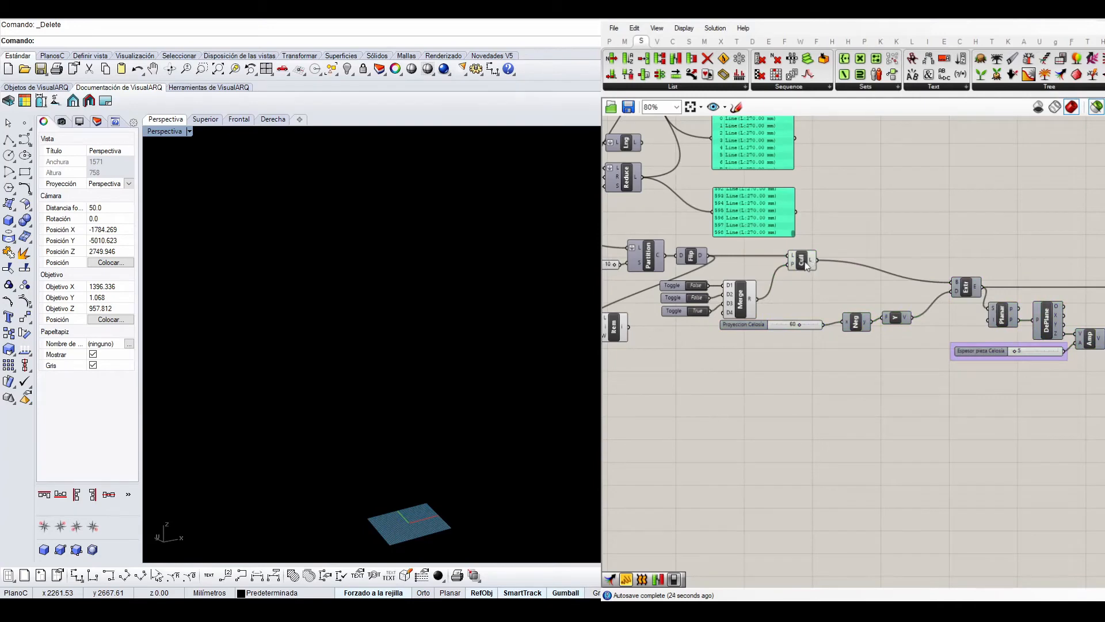
left_click(806, 264)
scroll(768, 300, "down", 4)
left_click_drag(1069, 372, 830, 356)
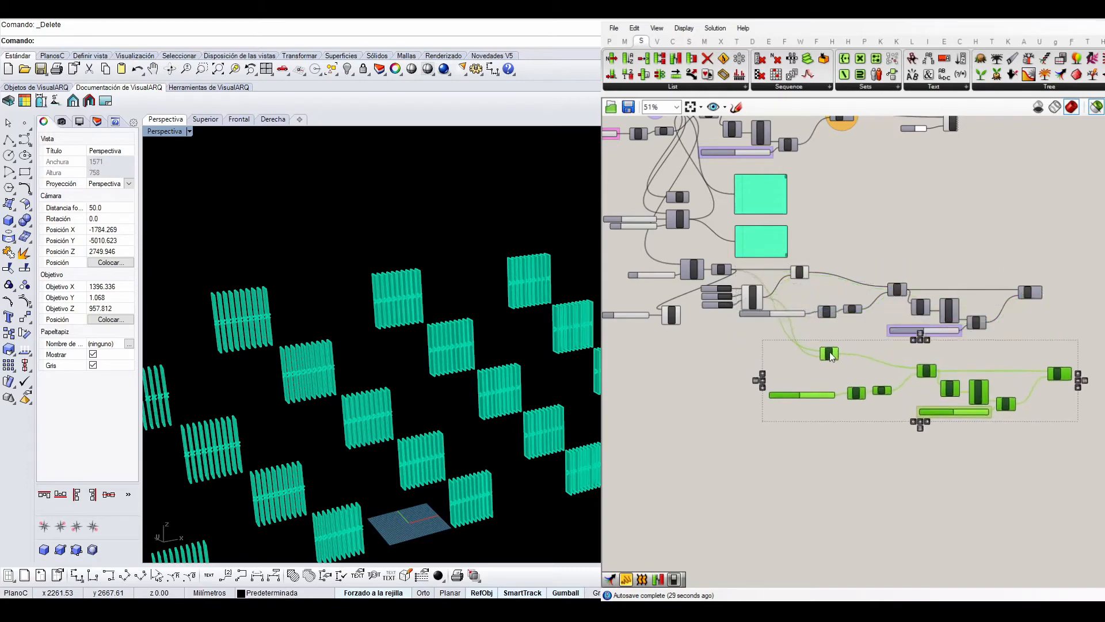
left_click(753, 362)
scroll(771, 354, "up", 3)
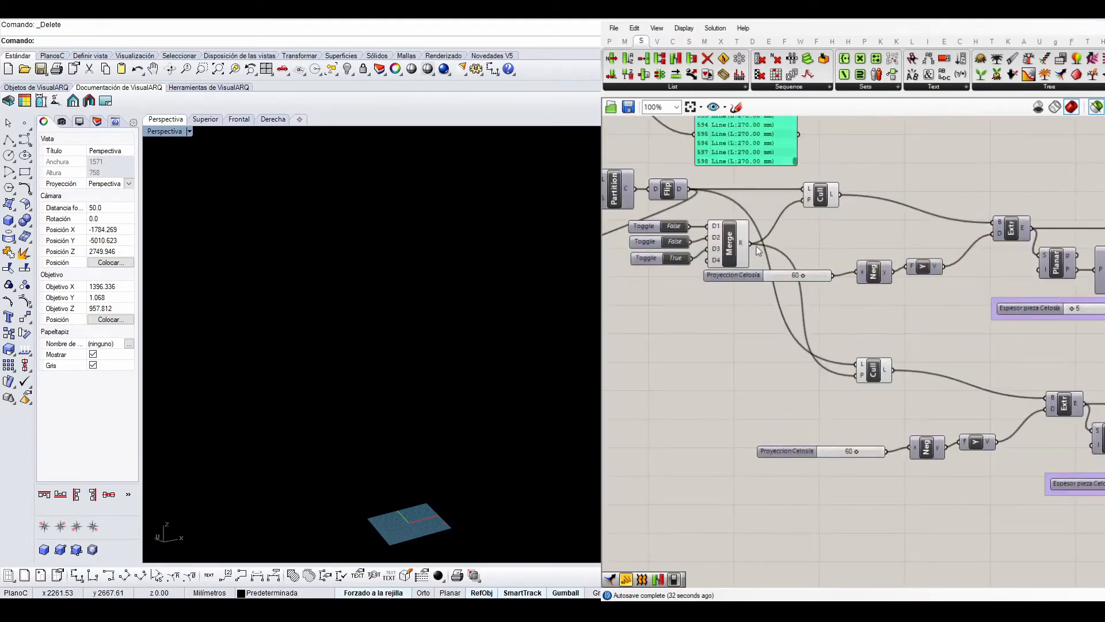
left_click_drag(868, 369, 871, 351)
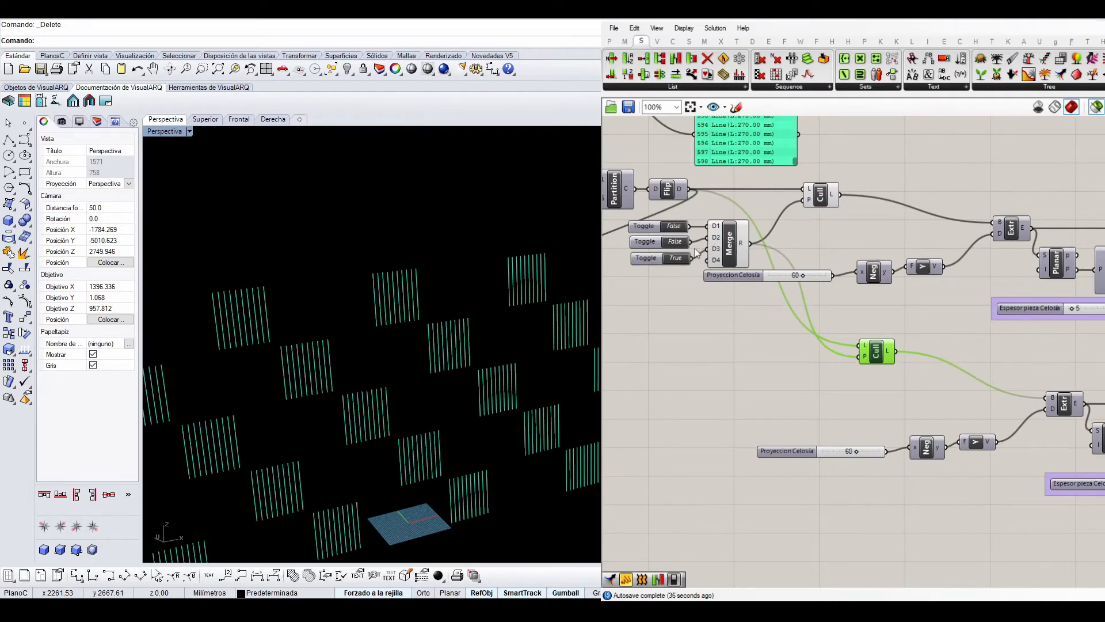
scroll(716, 237, "up", 2)
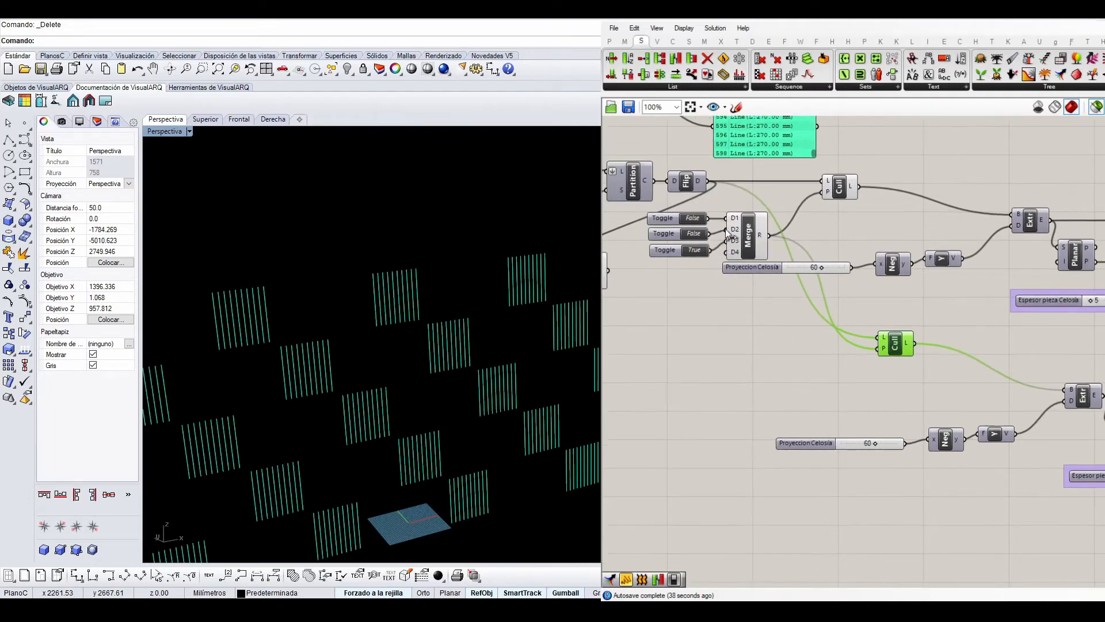
left_click_drag(806, 281, 605, 196)
key("ctrl+c")
key("ctrl+v")
left_click_drag(766, 235, 765, 362)
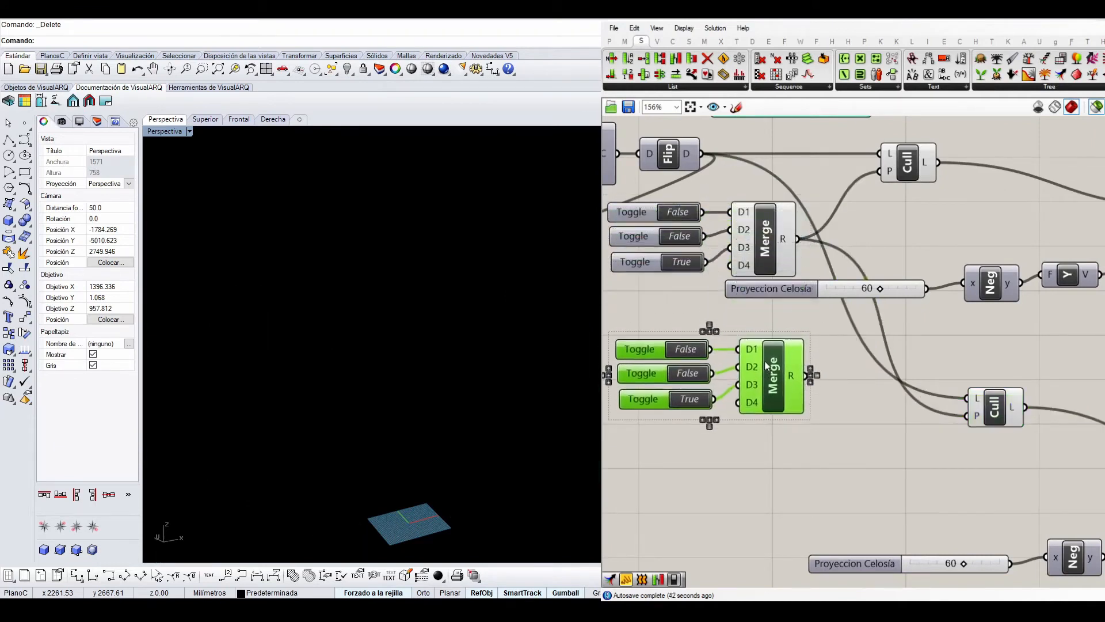
left_click(814, 384)
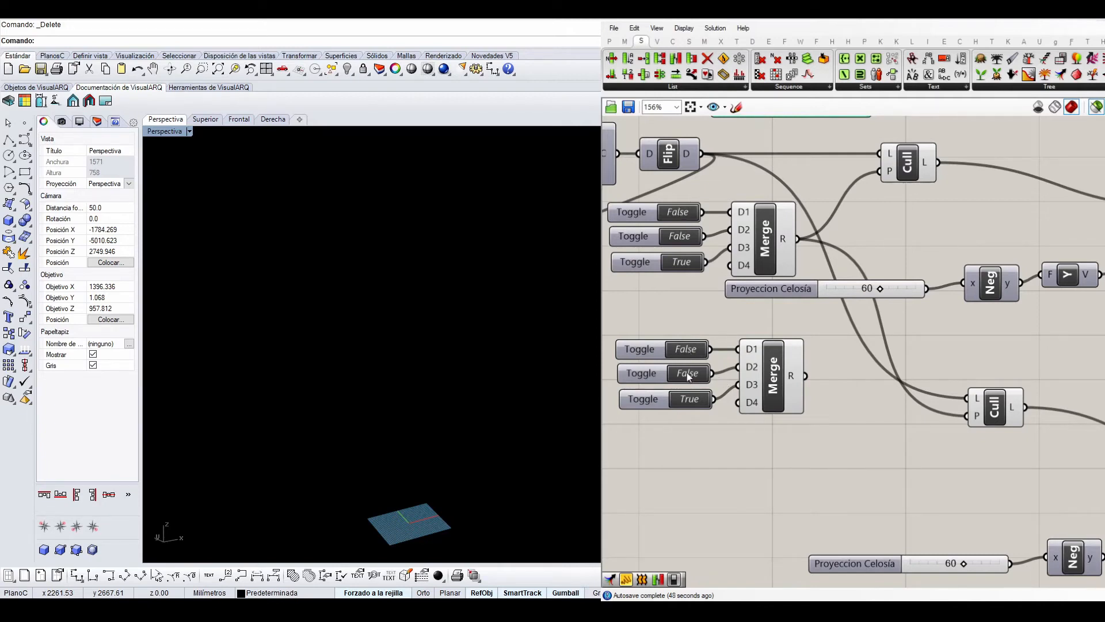
left_click_drag(789, 456, 579, 336)
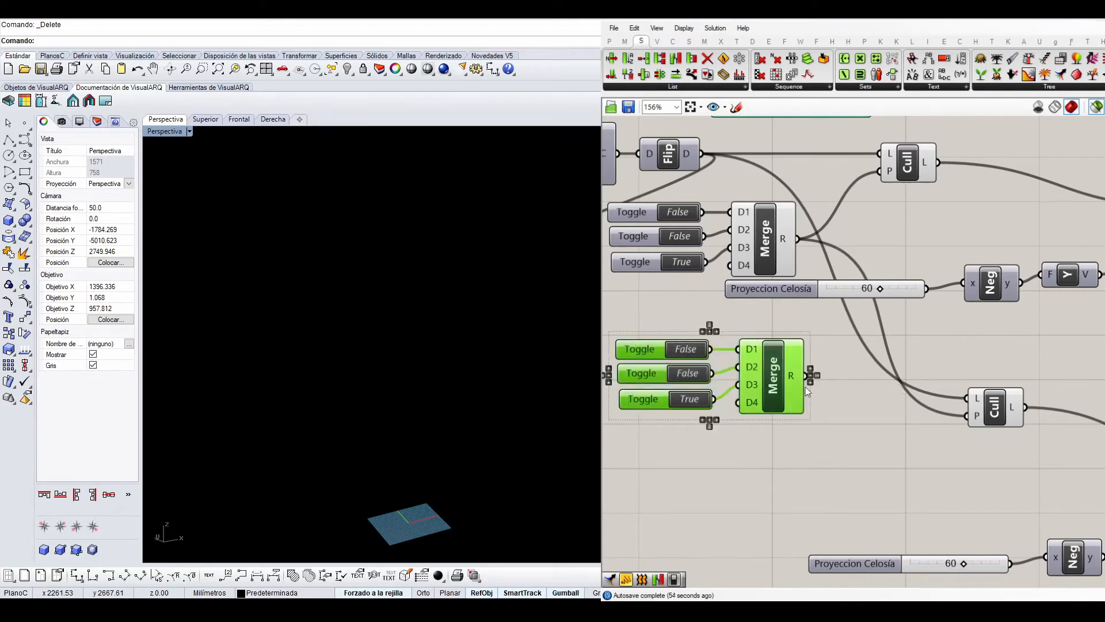
key("Delete")
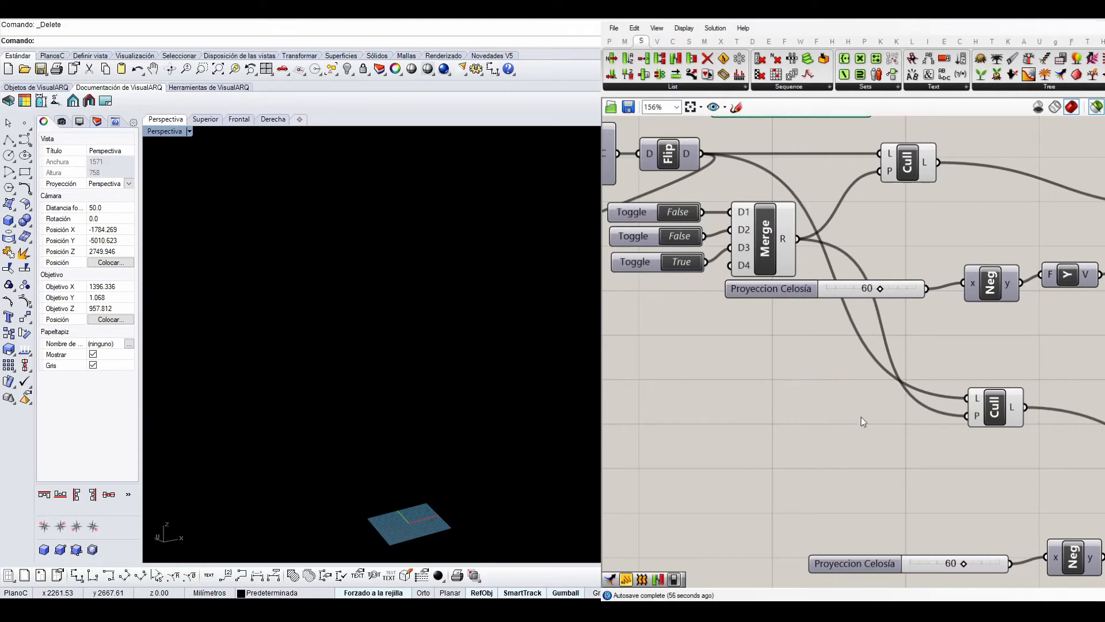
Step: Add an Evaluate expression component below the Merge component, beside the duplicated Cull
left_click(705, 41)
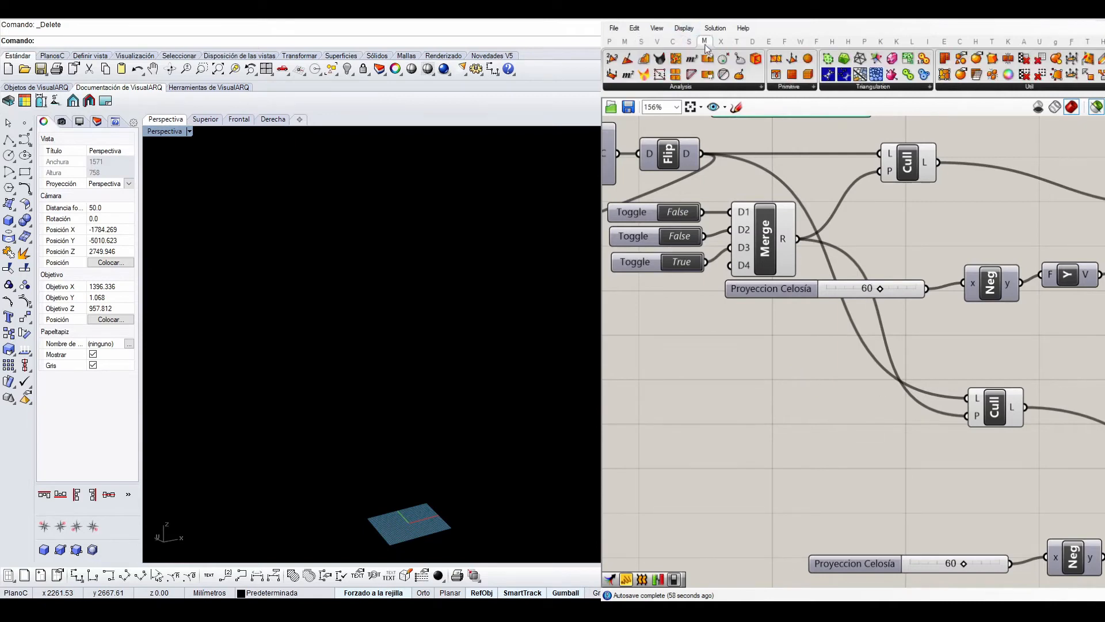
left_click(623, 42)
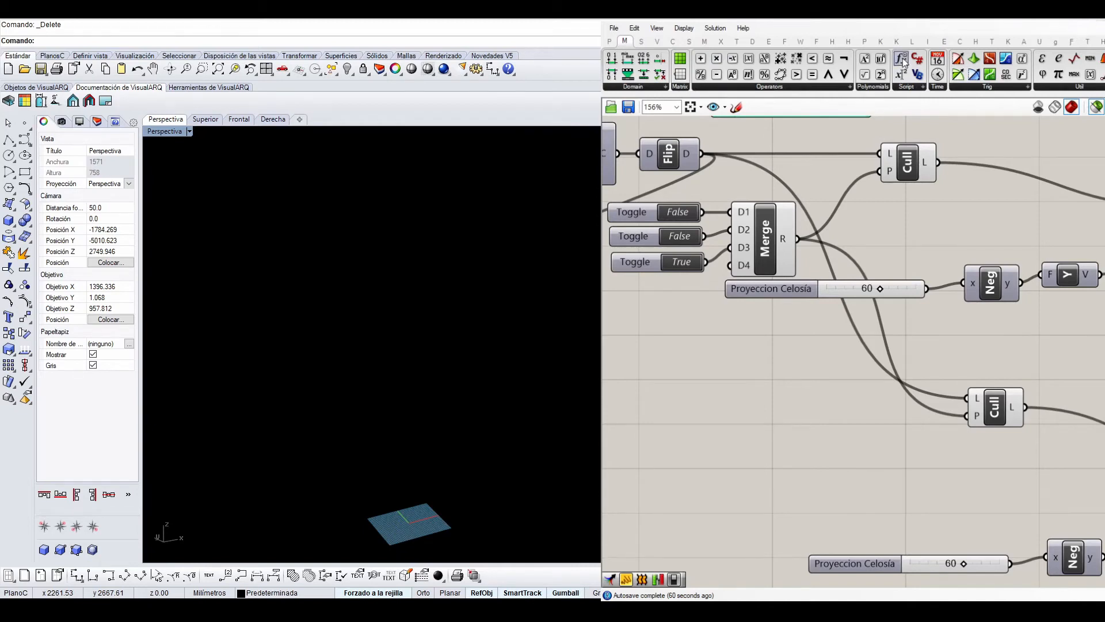
left_click_drag(902, 62, 799, 456)
scroll(753, 367, "up", 1)
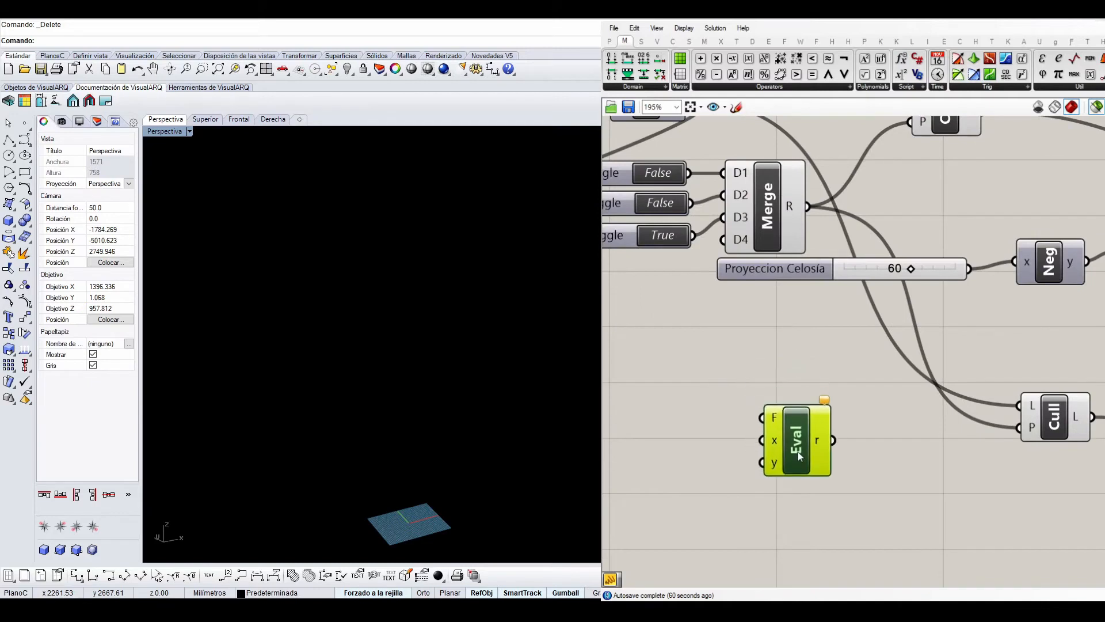
right_click_drag(809, 451, 842, 402)
left_click_drag(835, 399, 866, 399)
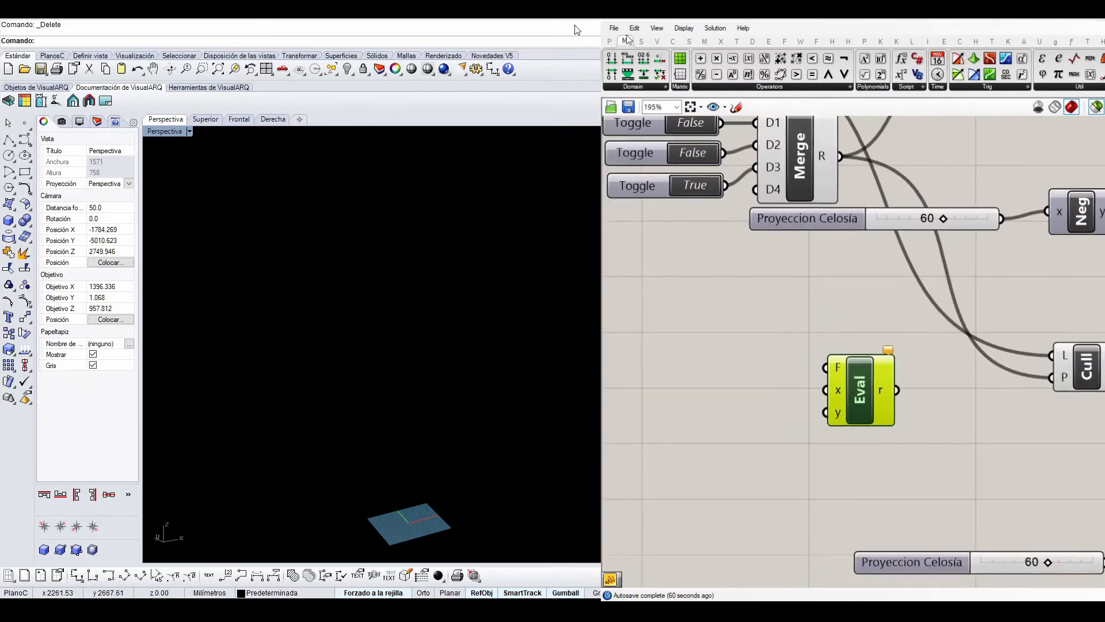
Step: Add a panel beside Evaluate containing the expression x<>True
left_click(609, 41)
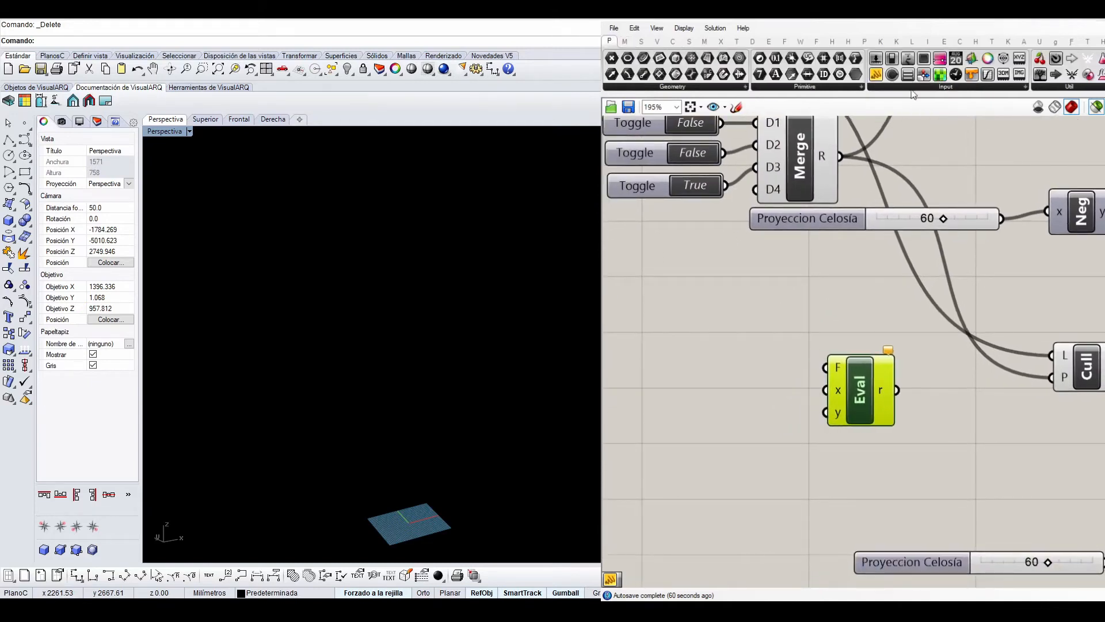
left_click_drag(721, 373, 723, 374)
double_click(723, 374)
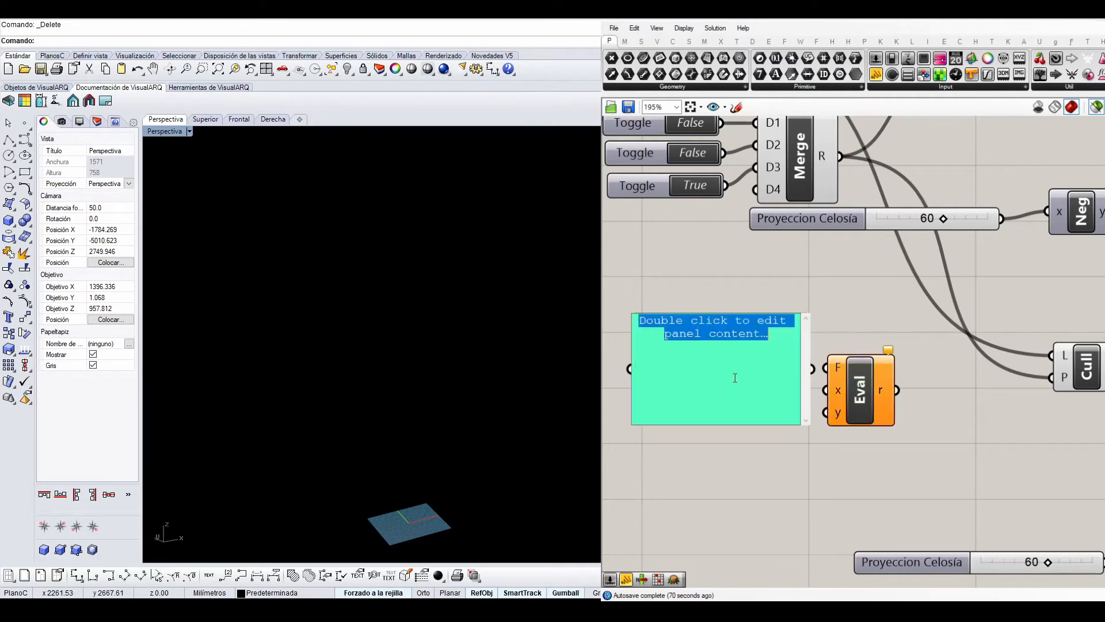
type("x<>")
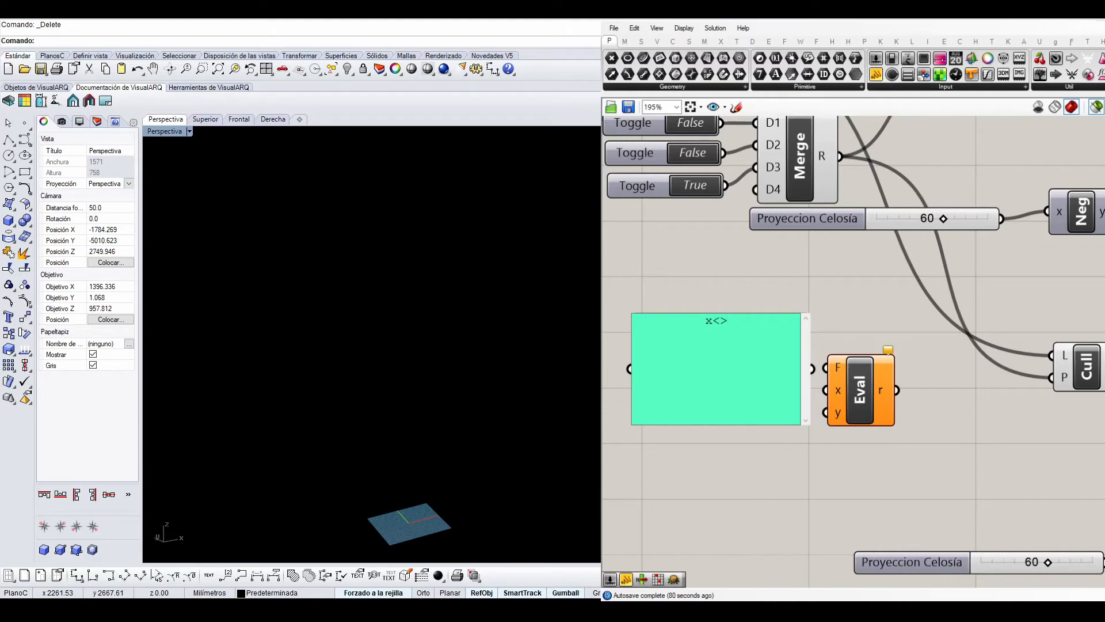
type("True")
left_click(804, 426)
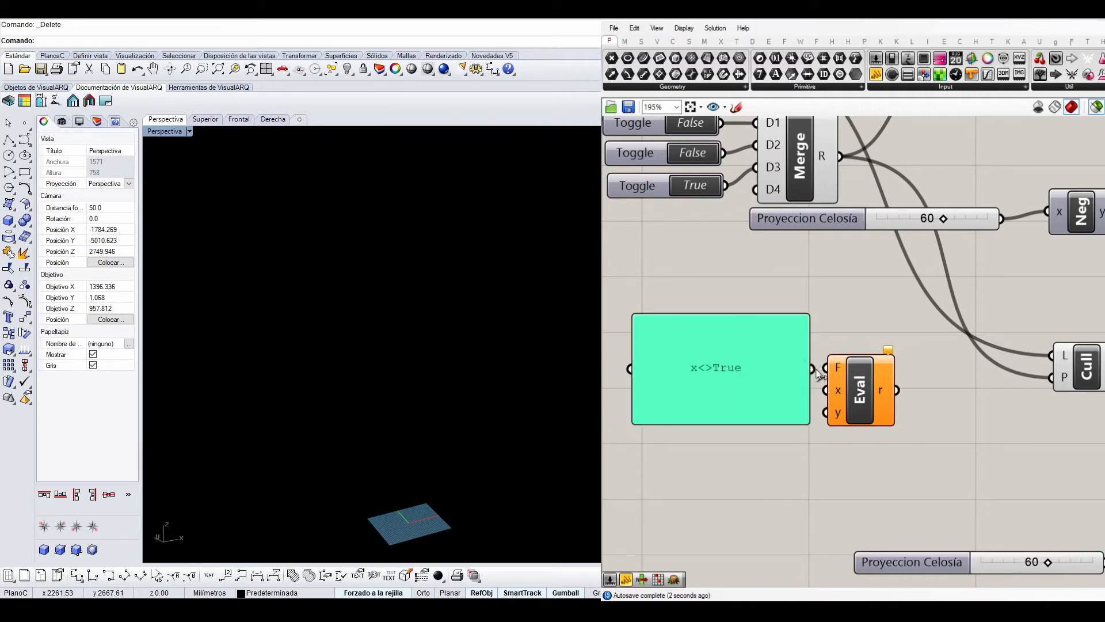
Step: Connect the x<>True panel to Evaluate's F input and shrink the panel to a single-line size
left_click_drag(812, 368, 825, 367)
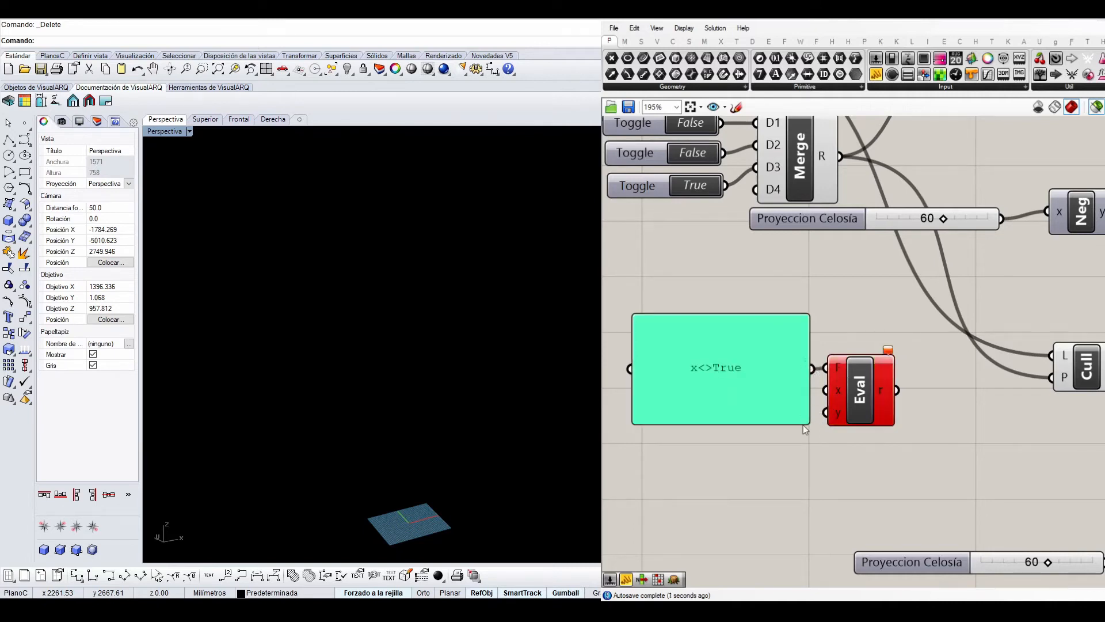
left_click(789, 382)
left_click_drag(805, 419, 762, 365)
Step: Move the expression panel and Evaluate closer to the duplicated Cull, and connect the Merge result to Evaluate's x input
scroll(764, 366, "down", 1)
left_click_drag(900, 432, 719, 334)
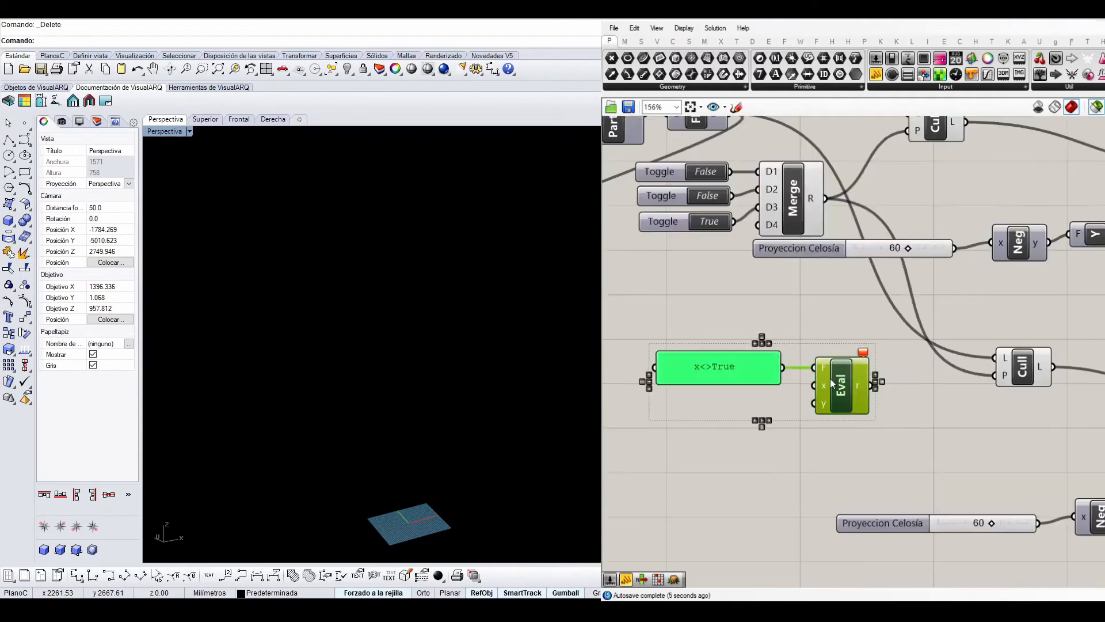
left_click_drag(830, 378, 863, 368)
left_click(862, 314)
left_click_drag(827, 199, 852, 383)
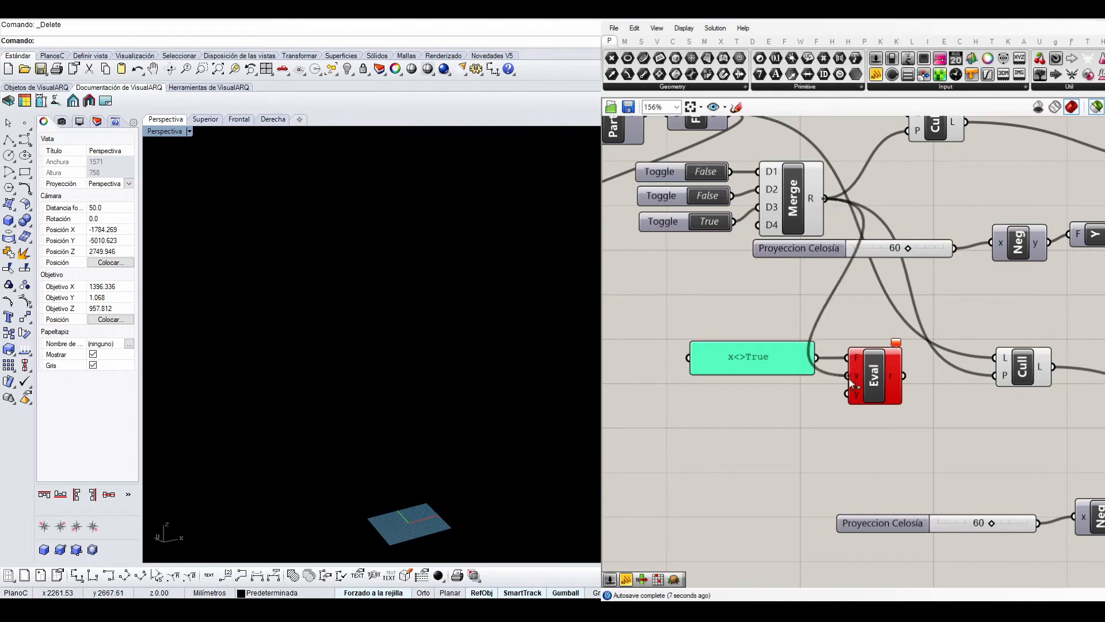
left_click(896, 375)
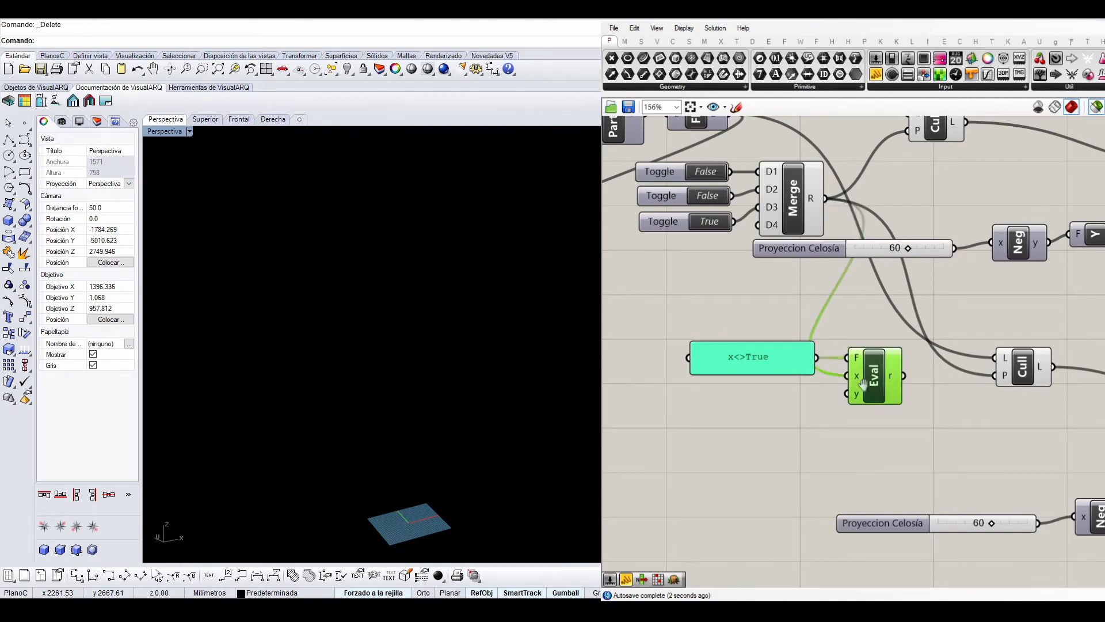
Step: Add a panel above Evaluate and connect the Merge result to it to inspect the toggle values
right_click_drag(908, 183, 864, 164)
left_click_drag(860, 278, 881, 287)
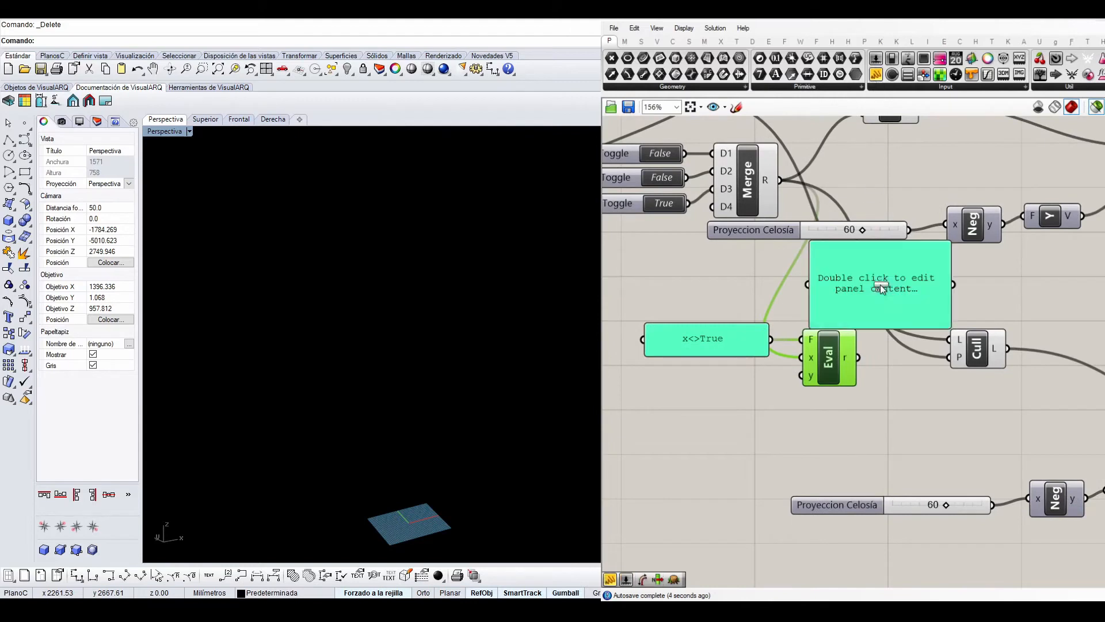
left_click_drag(779, 180, 806, 284)
right_click_drag(869, 383, 839, 392)
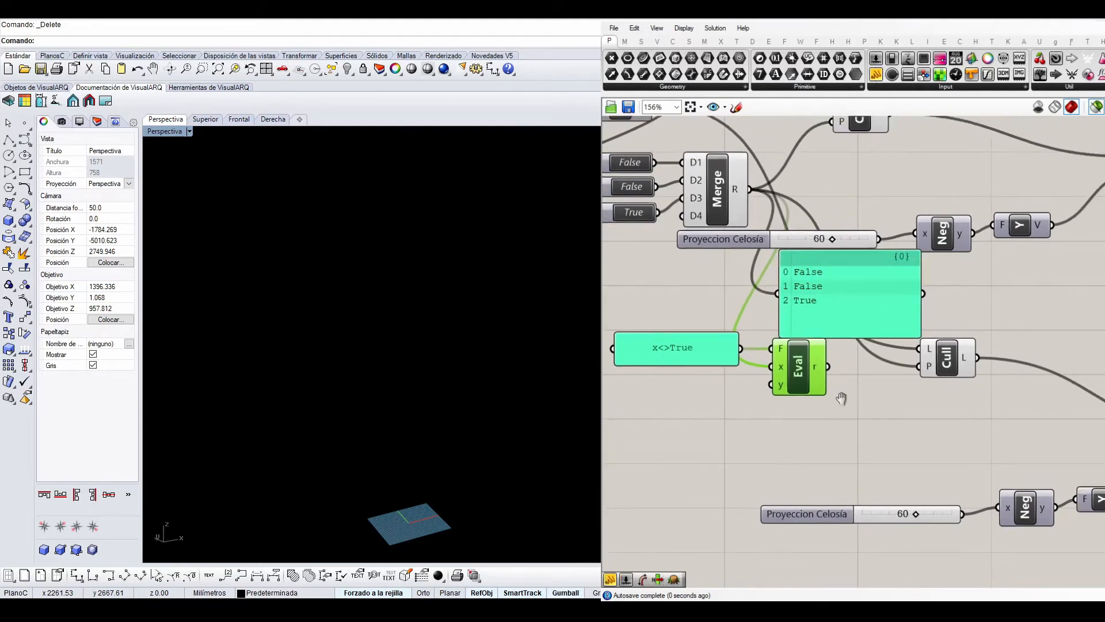
Step: Shift the expression panel and Evaluate aside, and place a copy of the inspection panel fed by Evaluate's r output
left_click_drag(807, 411, 692, 356)
left_click_drag(802, 375, 741, 393)
left_click(852, 296)
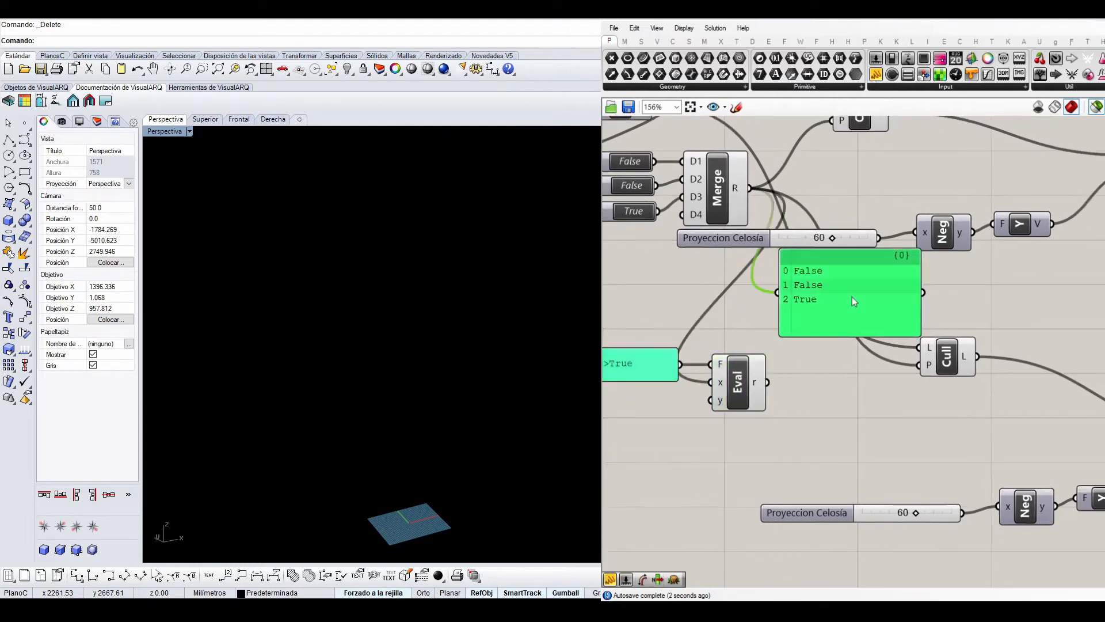
key("ctrl+c")
key("ctrl+v")
left_click_drag(838, 281, 841, 364)
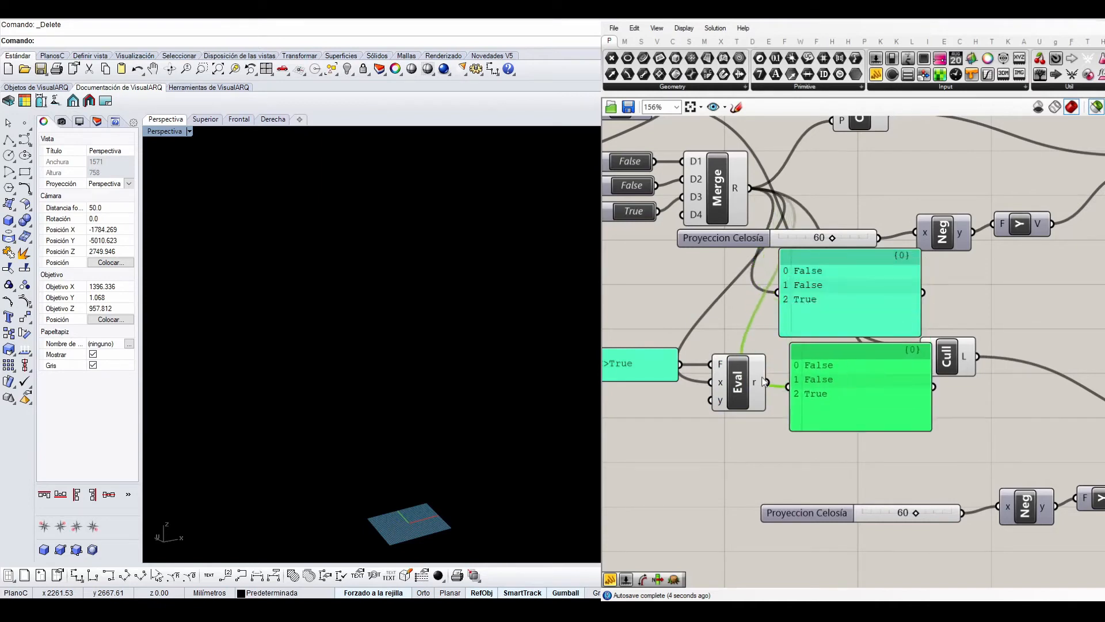
left_click_drag(768, 382, 781, 386)
mouse_move(846, 398)
left_mouse_down()
mouse_move(852, 389)
mouse_move(855, 398)
left_mouse_up()
right_click_drag(855, 402, 917, 400)
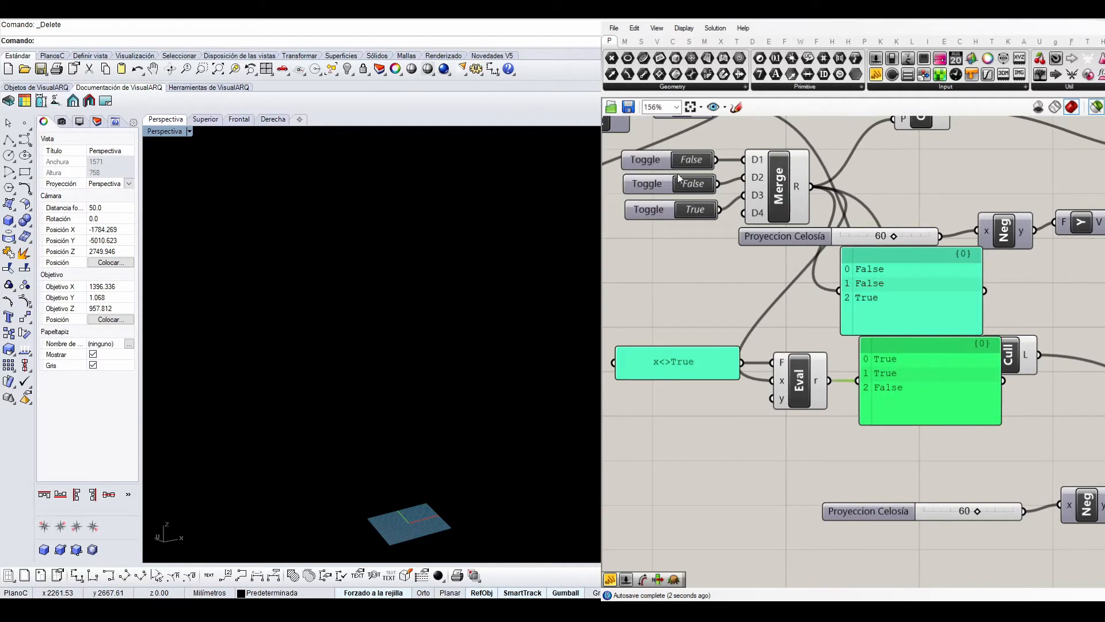
Step: Duplicate the third toggle below the others, connect it to Merge's D4 input and set it to False
left_click(658, 215)
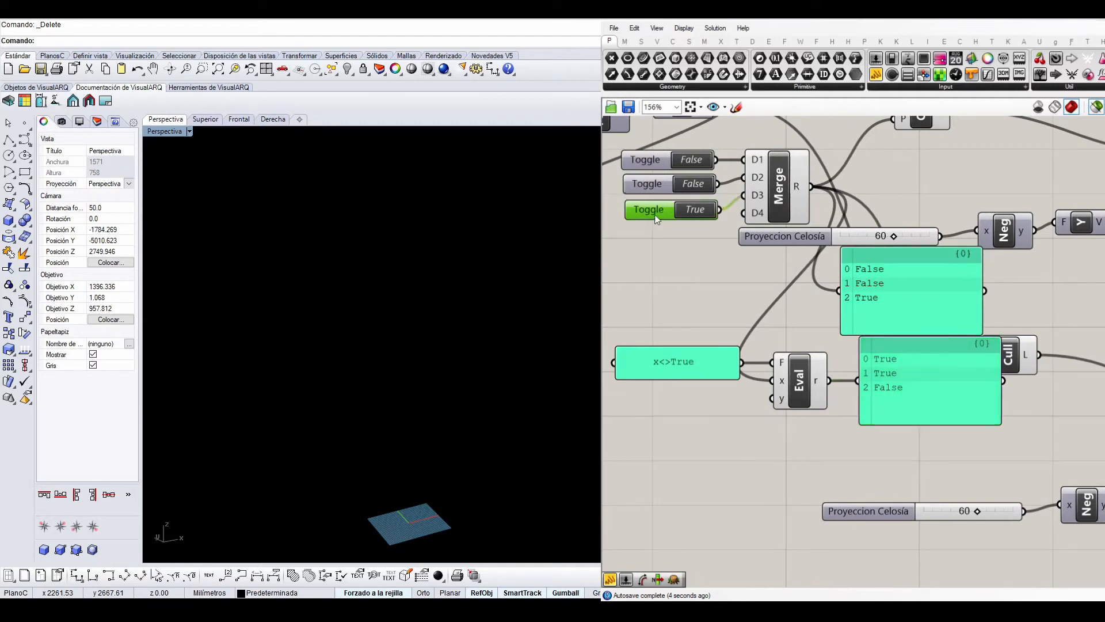
key("ctrl+v")
left_click_drag(653, 219, 634, 249)
left_click_drag(709, 248, 744, 215)
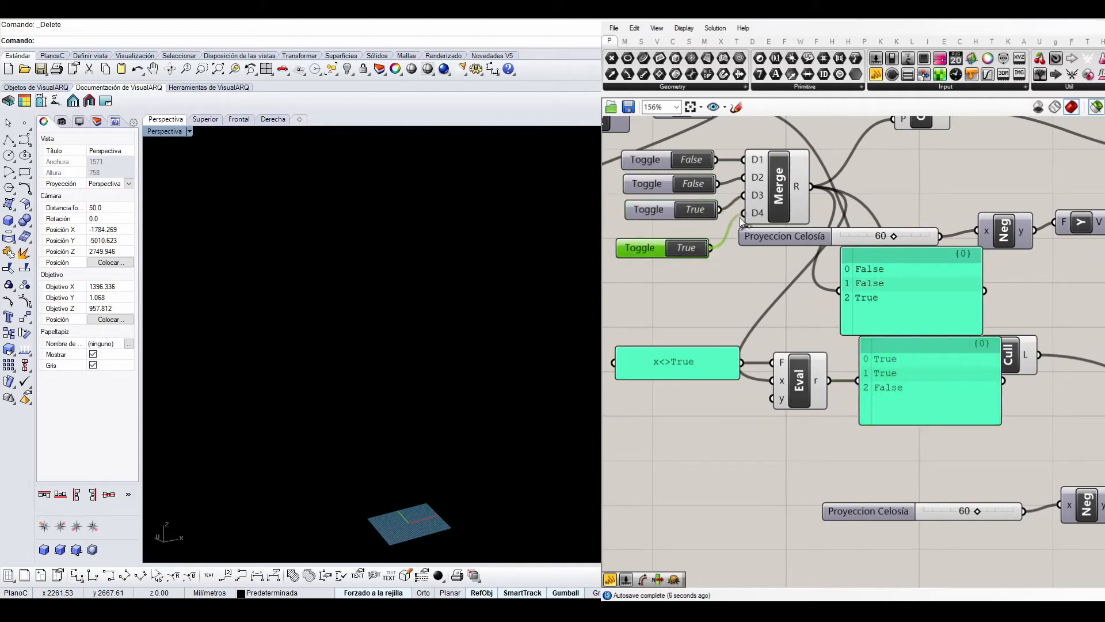
left_click(686, 248)
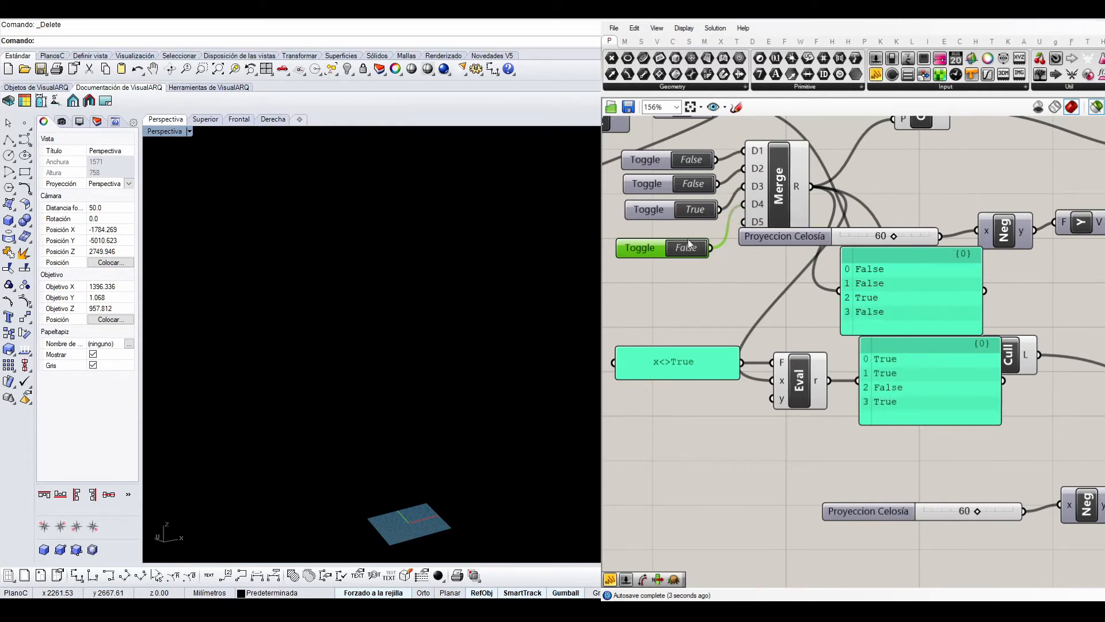
left_click_drag(689, 244, 659, 234)
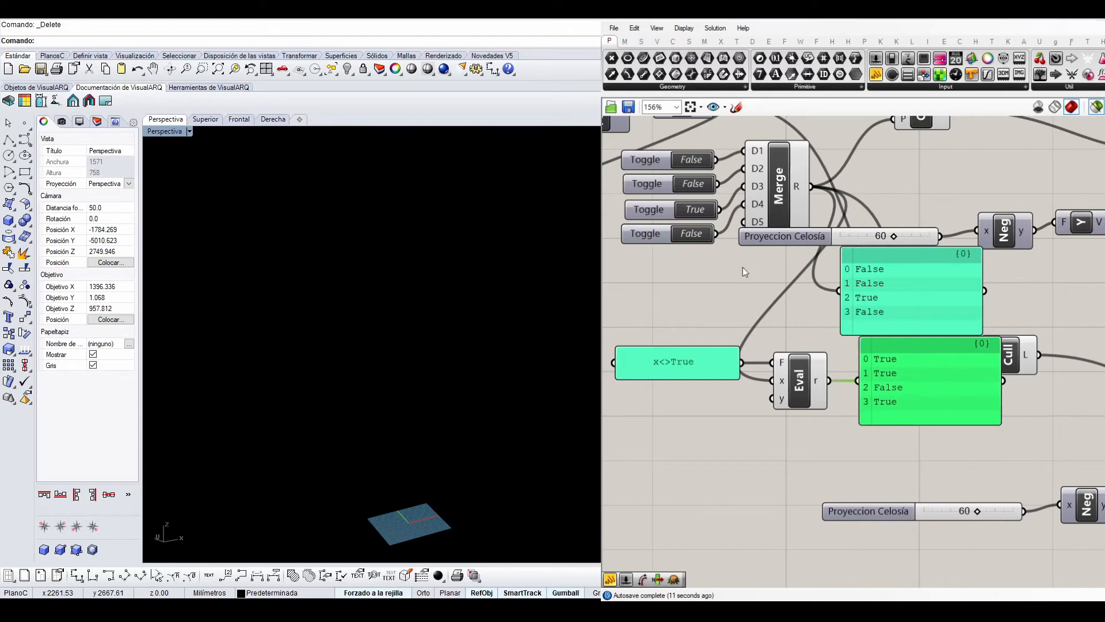
Step: Delete the fourth toggle and the two panels inspecting the Merge and Evaluate results
left_click(653, 236)
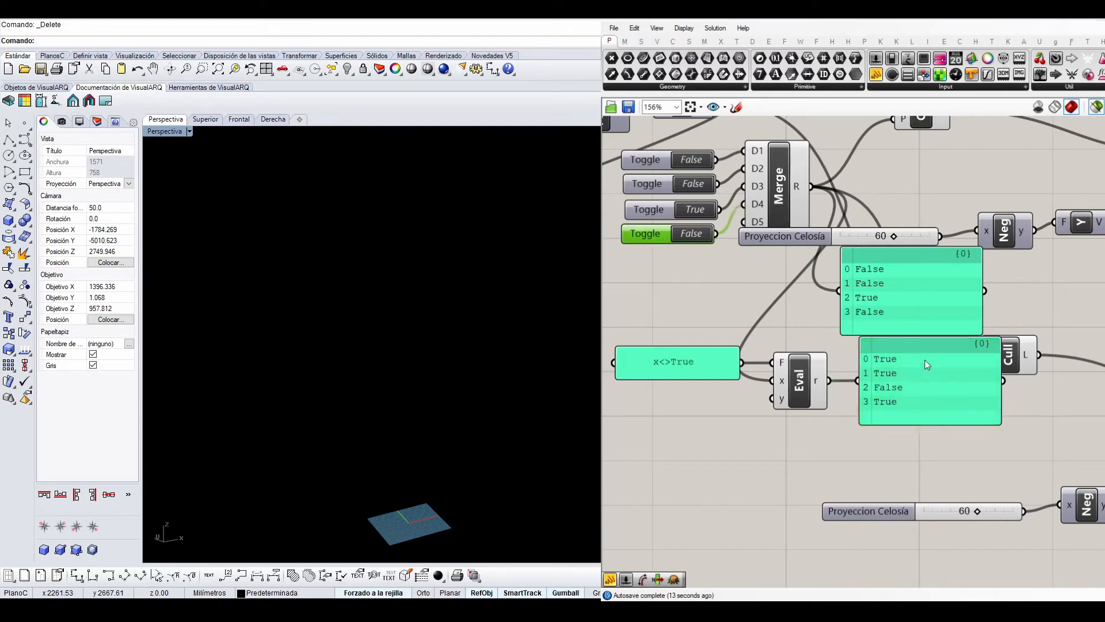
key("Delete")
left_click(943, 367)
left_click(925, 308)
key("Delete")
left_click(941, 402)
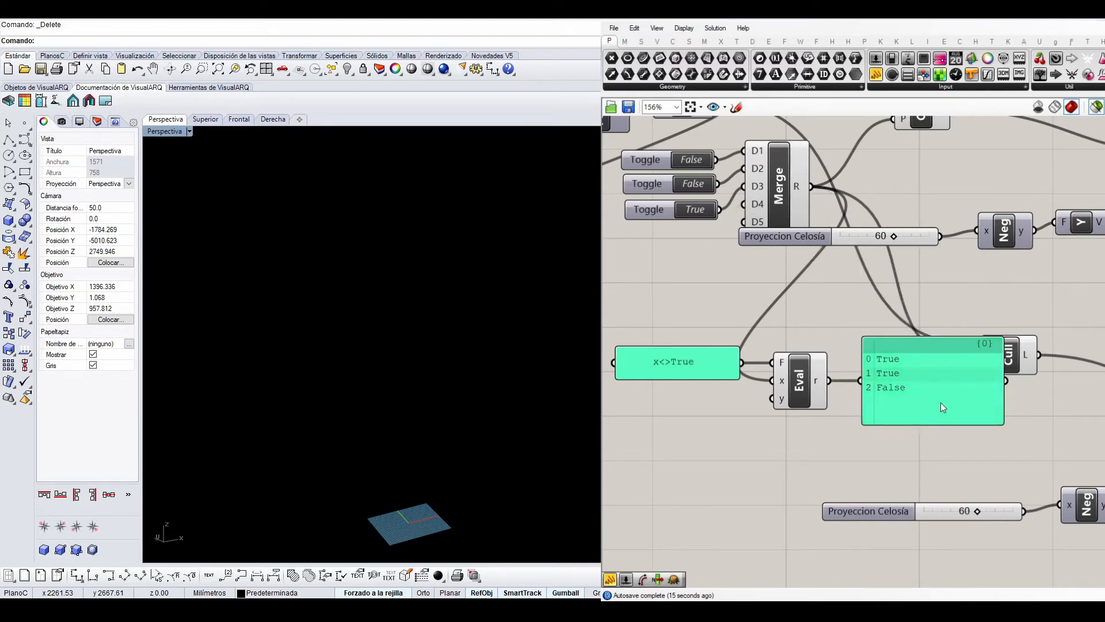
key("Delete")
Step: Move the duplicated Cull, Evaluate and the expression panel closer together below the Merge component
right_click_drag(973, 266, 967, 302)
left_click(902, 164)
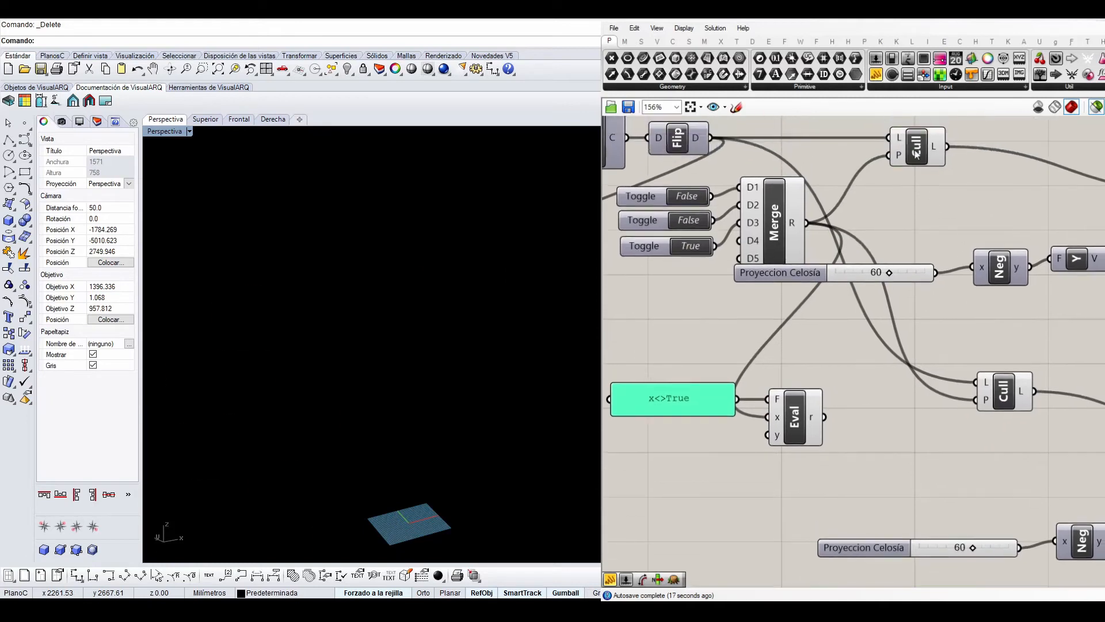
left_click_drag(1004, 406, 958, 403)
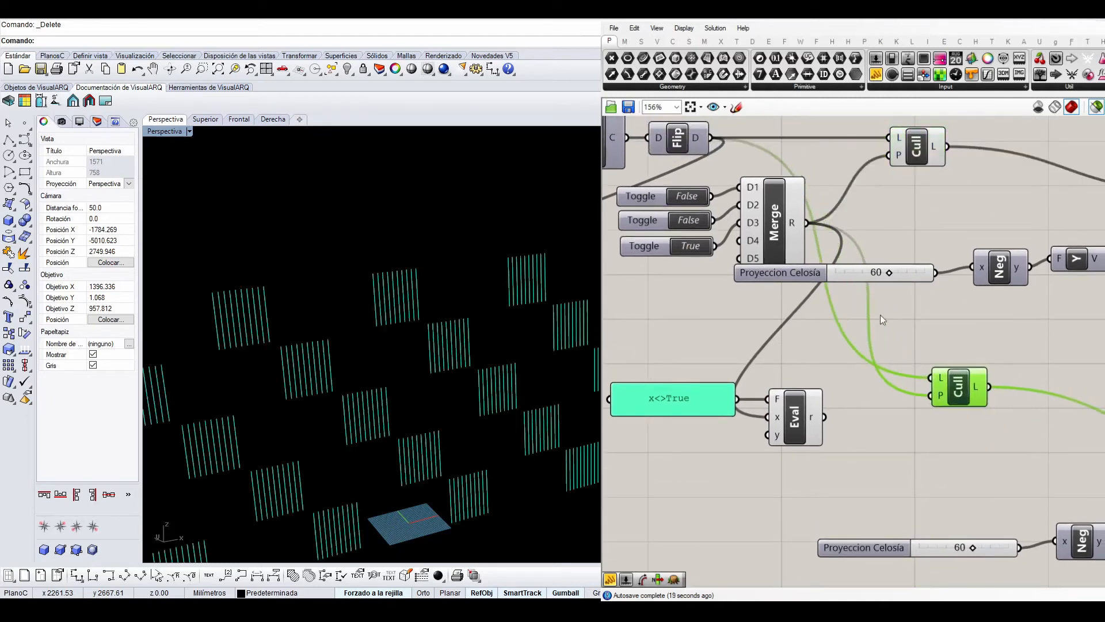
left_click_drag(838, 504, 683, 372)
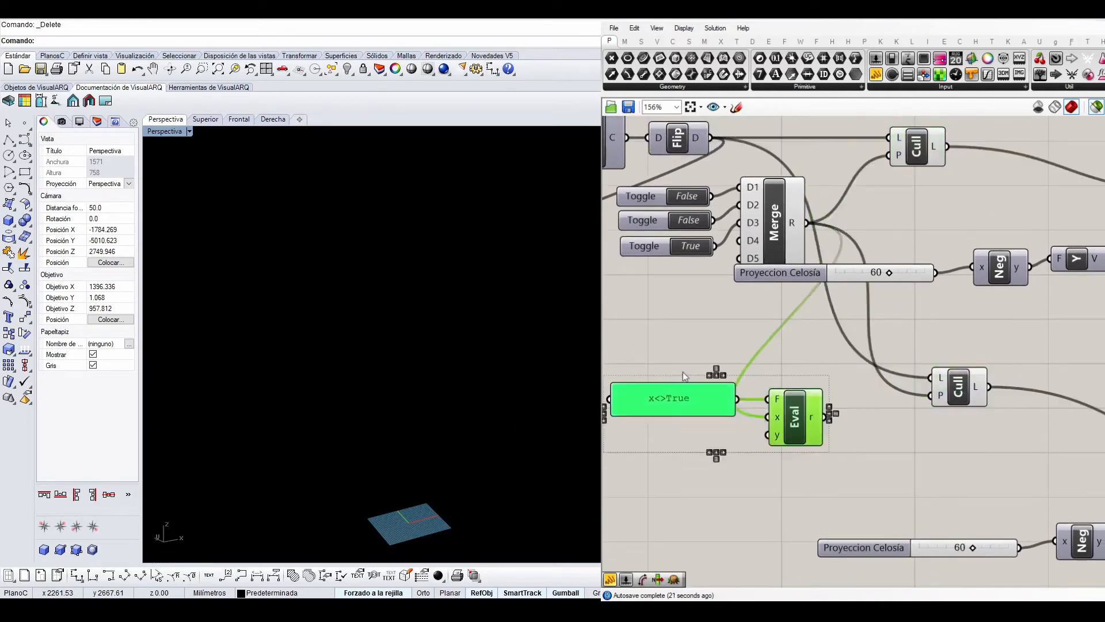
left_click_drag(782, 409, 807, 381)
left_click(958, 387)
left_click_drag(958, 387, 931, 351)
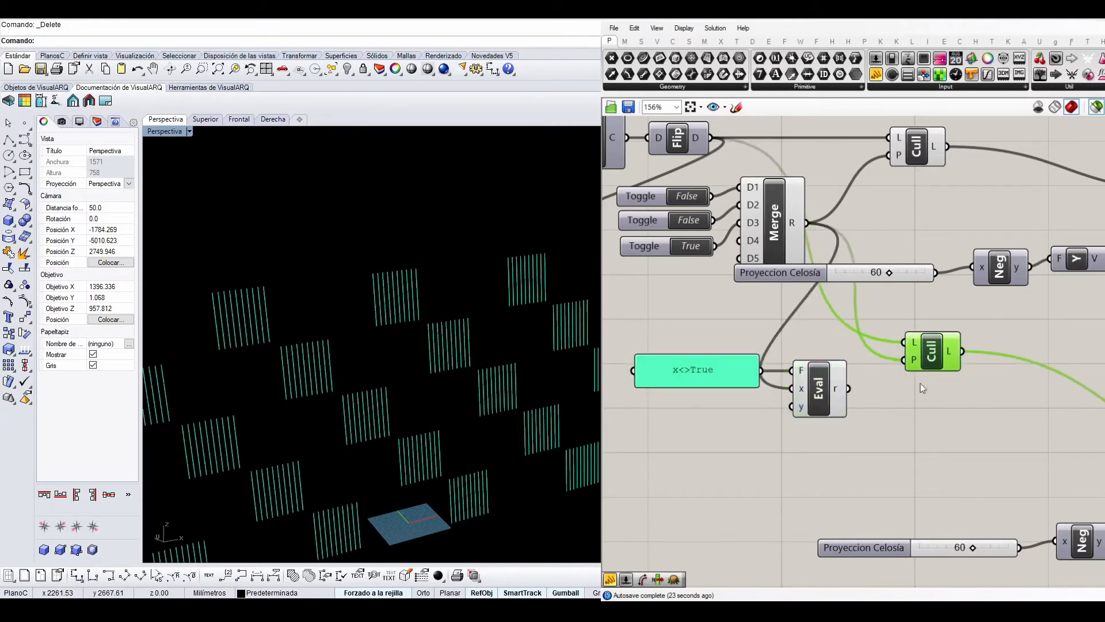
Step: Connect Evaluate's r output to the duplicated Cull's P input, replacing the Merge connection
left_click_drag(839, 438, 744, 381)
left_click(876, 381)
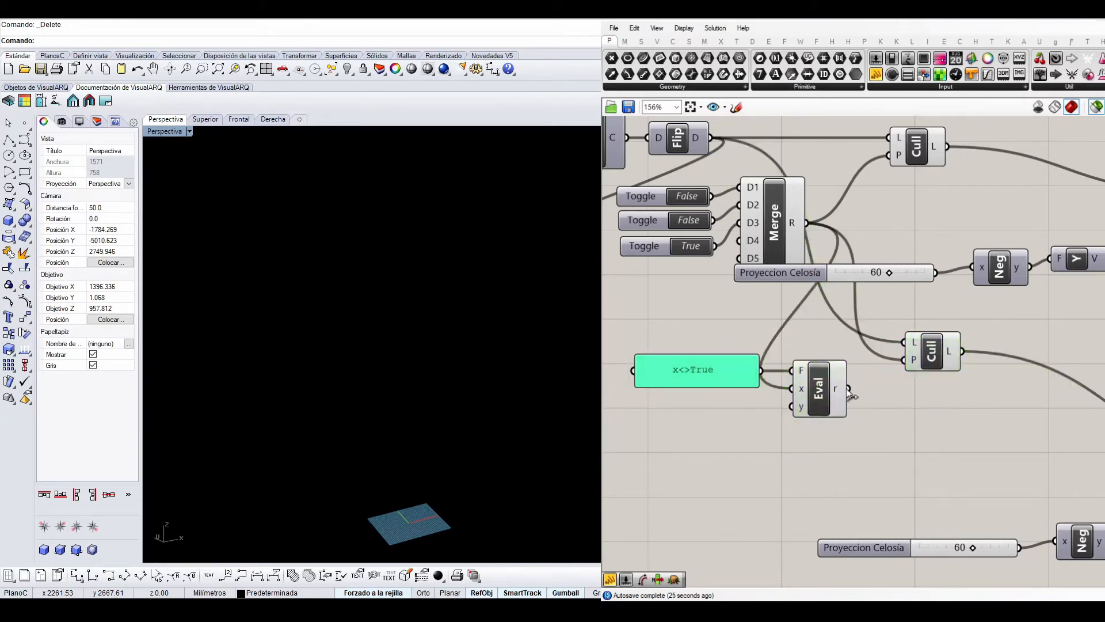
left_click_drag(847, 389, 907, 366)
Step: Select both Cull components and examine the combined lattice lines across the whole facade
left_click(920, 152)
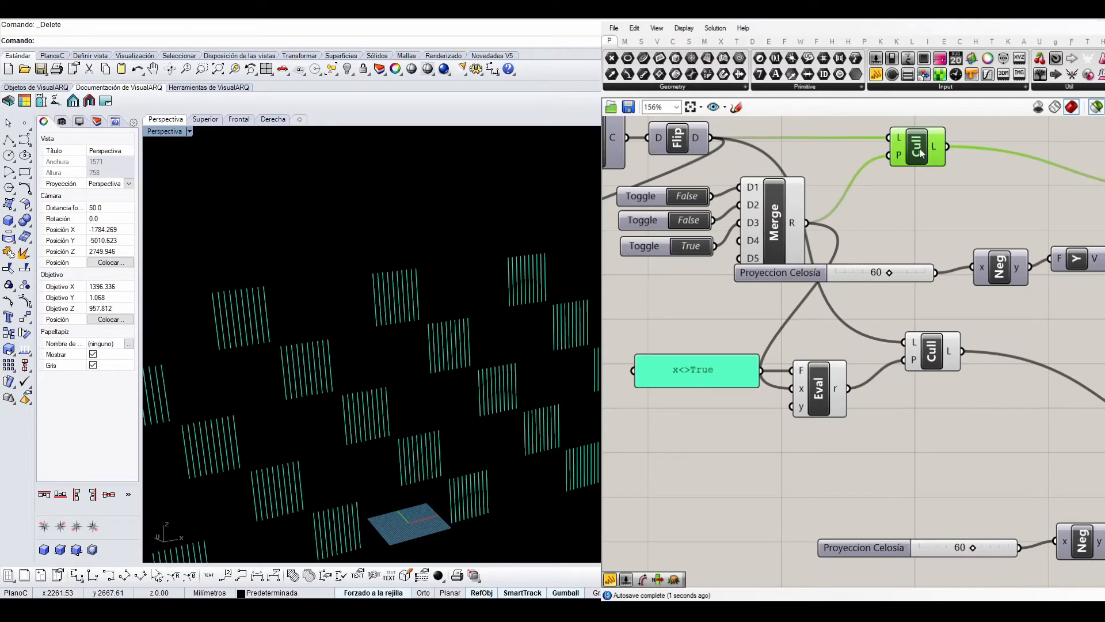
left_click(949, 357, "shift")
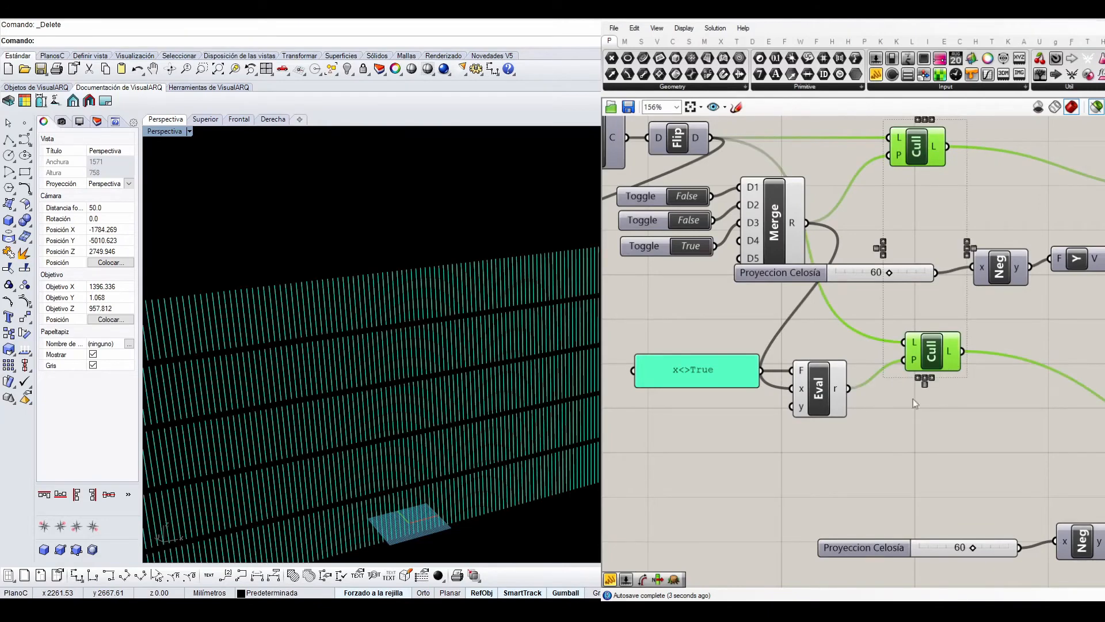
scroll(350, 455, "down", 10)
right_click_drag(350, 455, 441, 507)
scroll(354, 456, "up", 2)
scroll(441, 506, "up", 2)
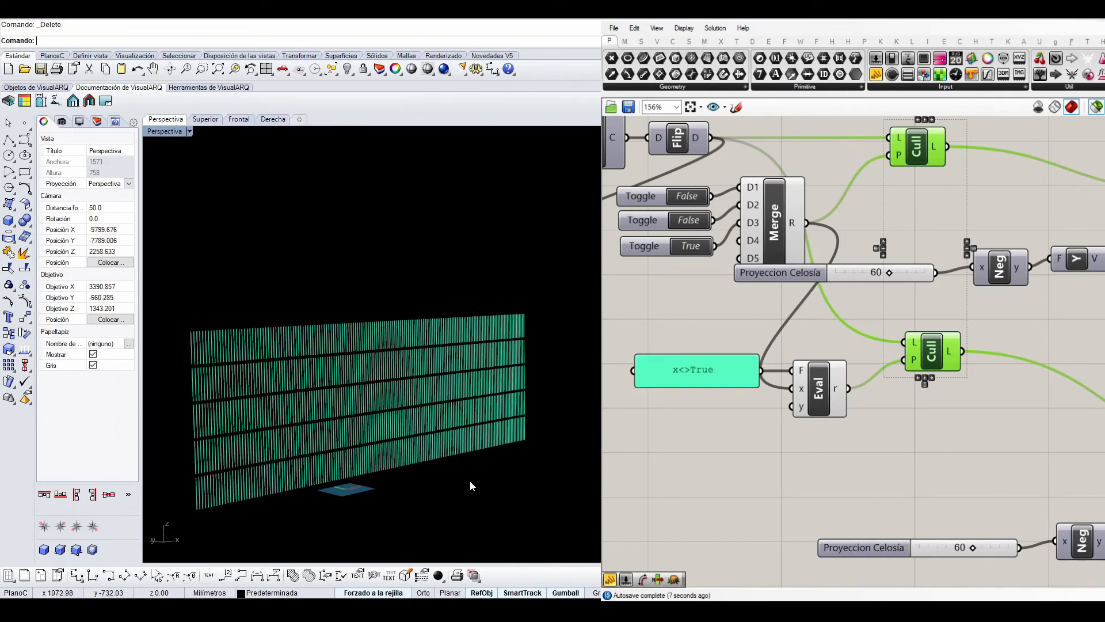
left_click(1020, 435)
Step: Preview the final extrusion of each lattice chain one after the other in the viewport
scroll(1012, 426, "down", 5)
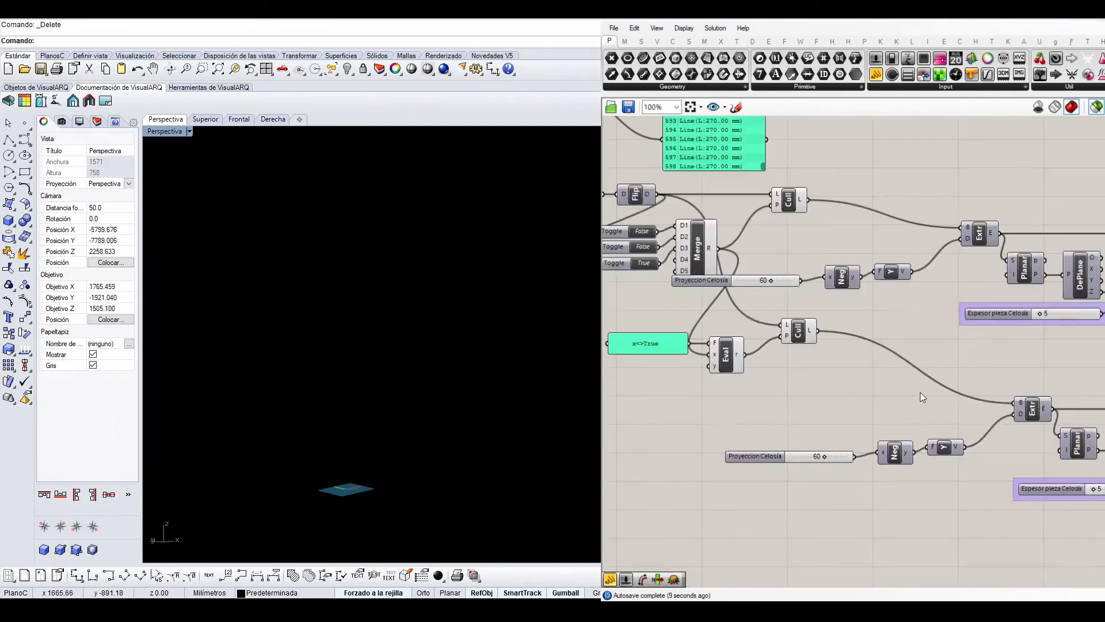
right_click_drag(922, 394, 878, 401)
scroll(944, 394, "down", 1)
right_click_drag(1094, 339, 971, 324)
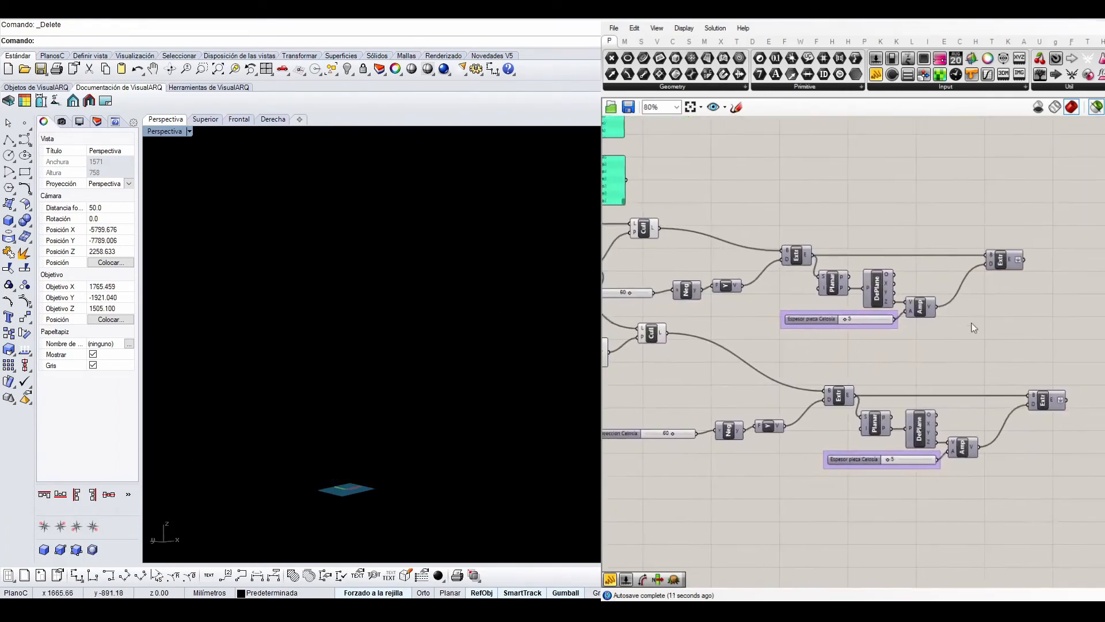
left_click(1011, 262)
left_click(1053, 401)
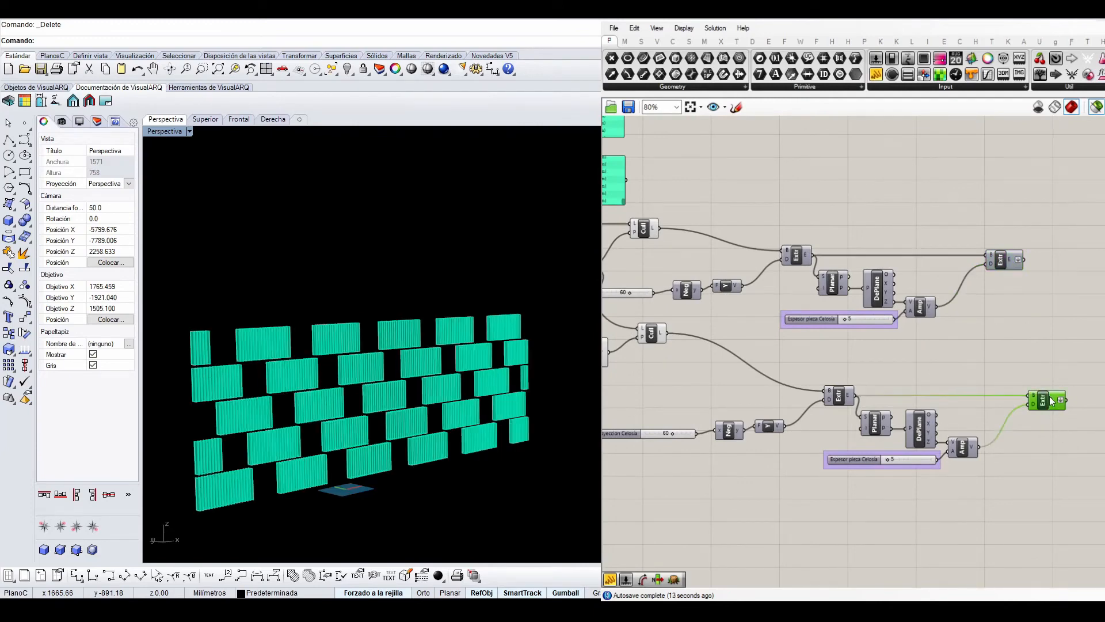
scroll(1022, 409, "down", 2)
scroll(912, 420, "up", 1)
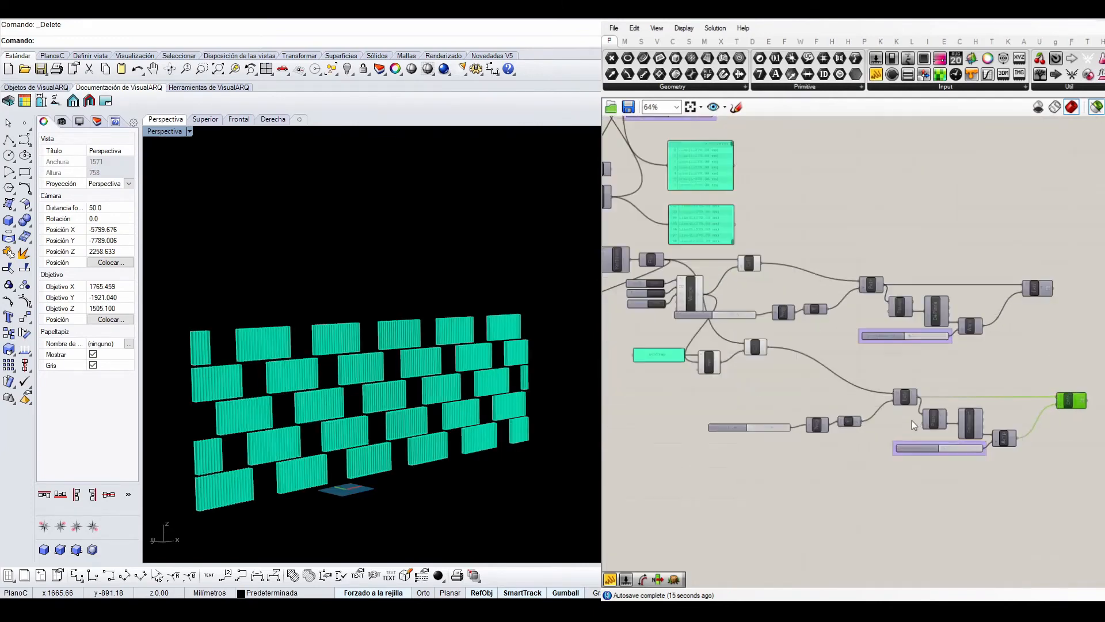
right_click_drag(898, 421, 910, 416)
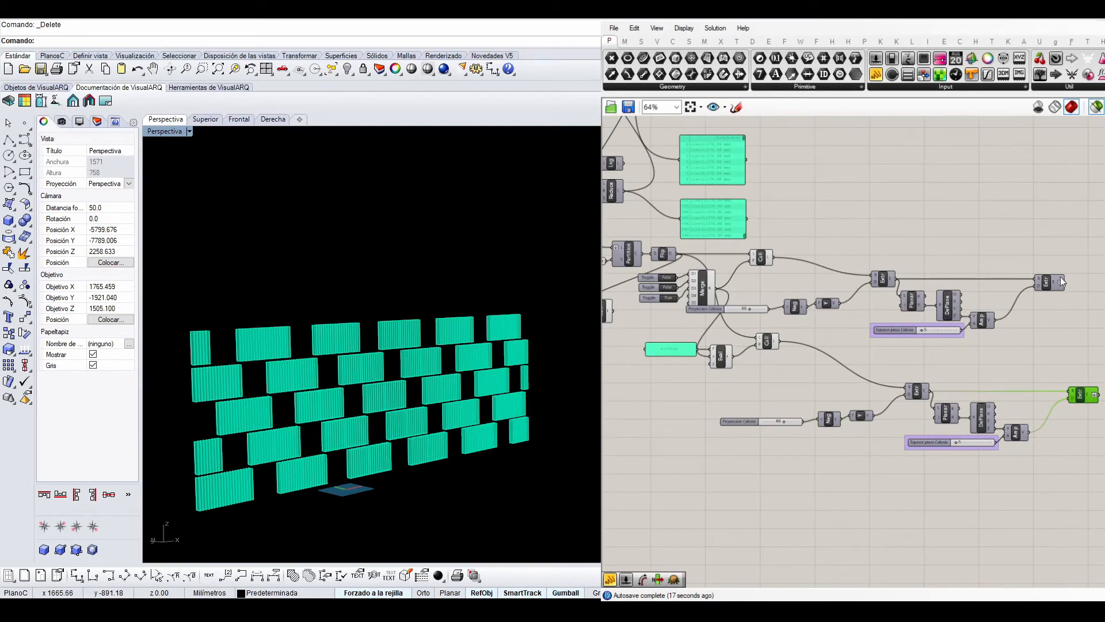
Step: Inspect both final extrusions together up close, and compare the two slat groups individually
left_click(1058, 282, "shift")
right_click_drag(447, 409, 426, 452)
scroll(421, 356, "up", 11)
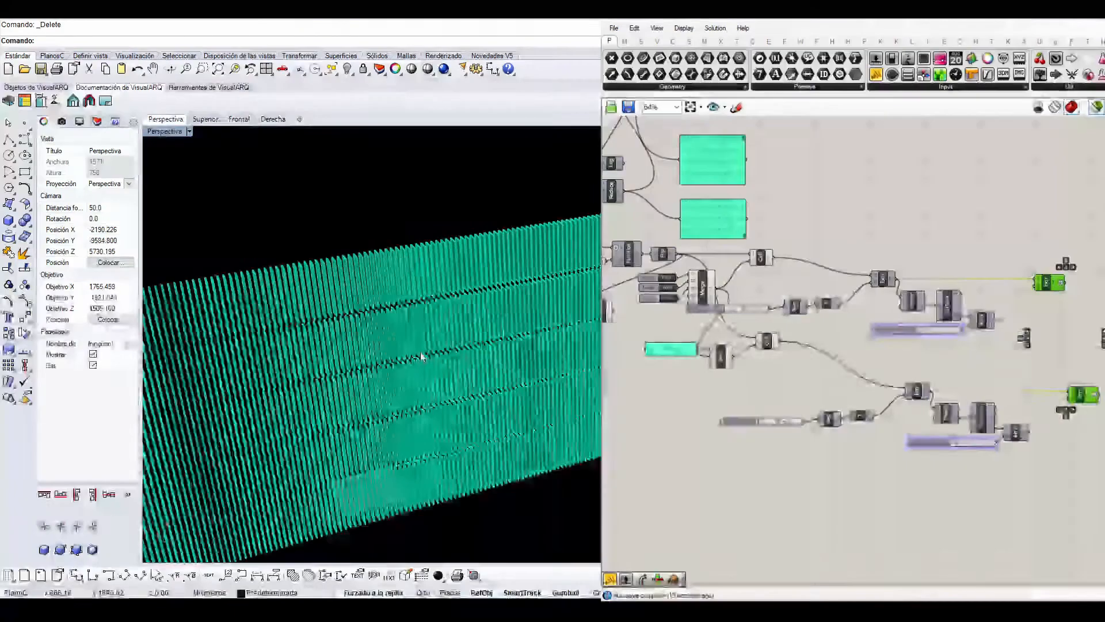
mouse_move(422, 355)
right_mouse_down()
mouse_move(400, 363)
mouse_move(404, 350)
right_mouse_up()
left_click(984, 364)
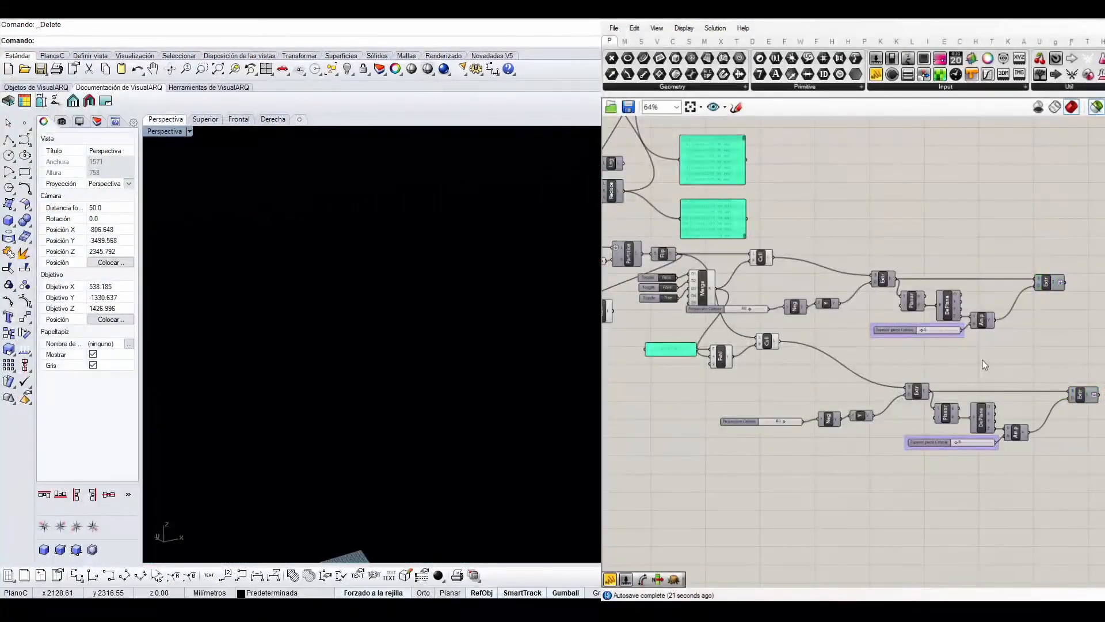
left_click(1046, 281)
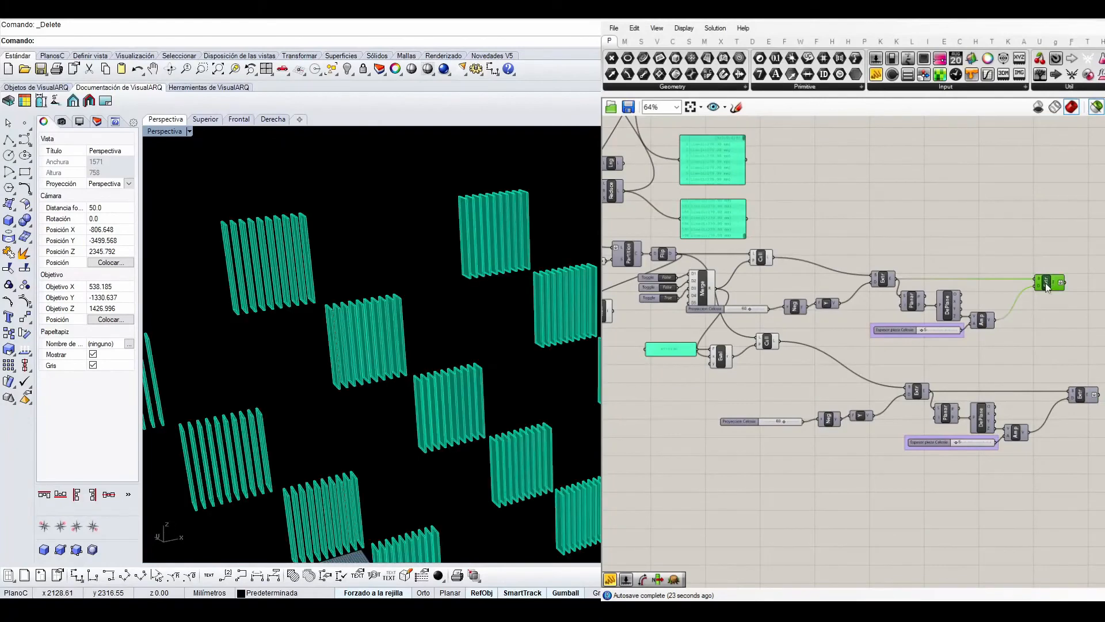
left_click(1082, 396)
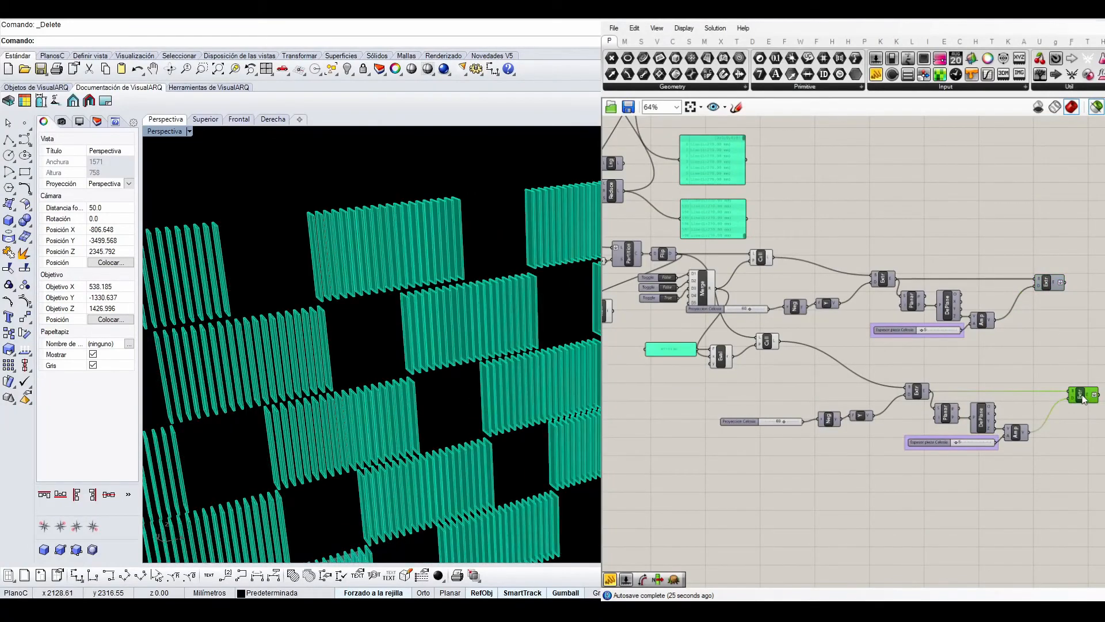
left_click(821, 455)
scroll(774, 430, "up", 6)
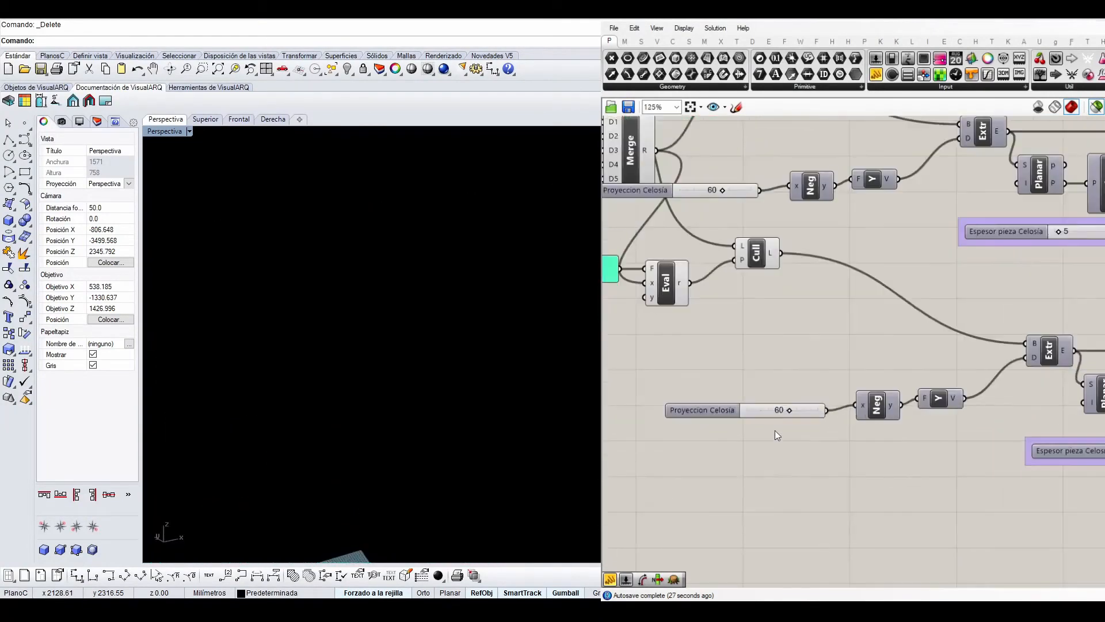
double_click(748, 402)
scroll(803, 429, "down", 10)
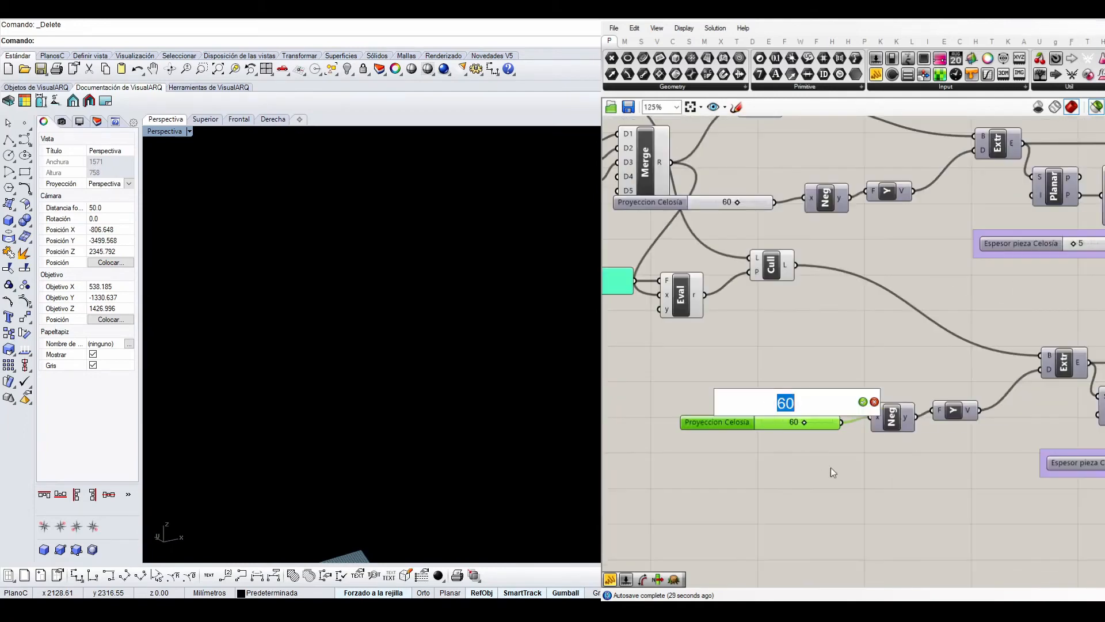
Step: Duplicate the existing Preview component with its colour swatch beside the upper chain's final extrusion and connect that extrusion to its geometry input
scroll(869, 330, "up", 4)
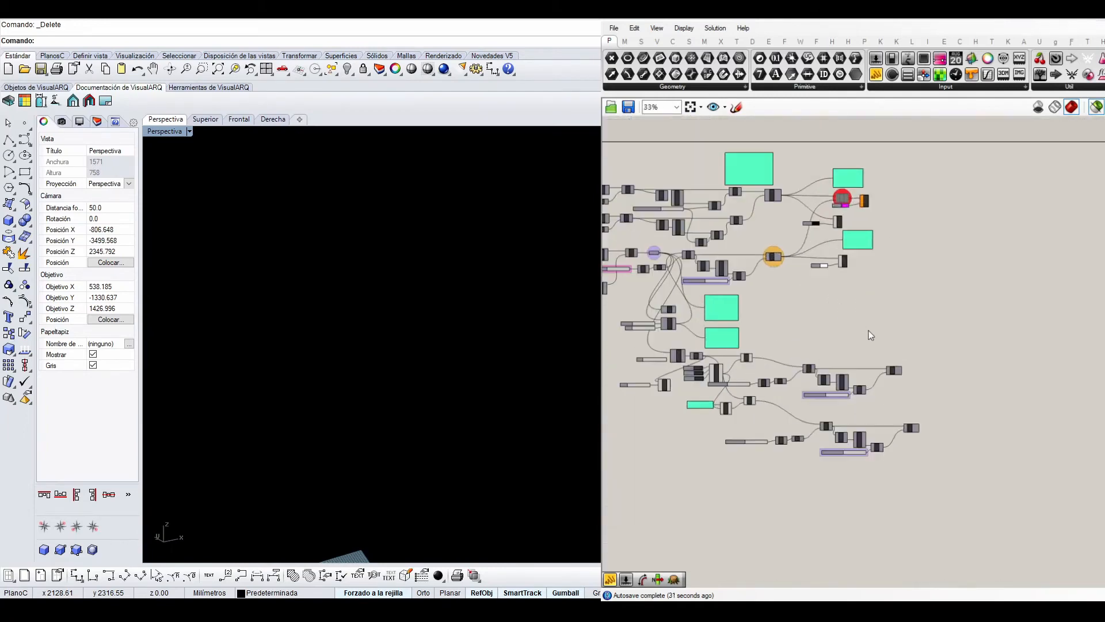
left_click_drag(844, 202, 750, 139)
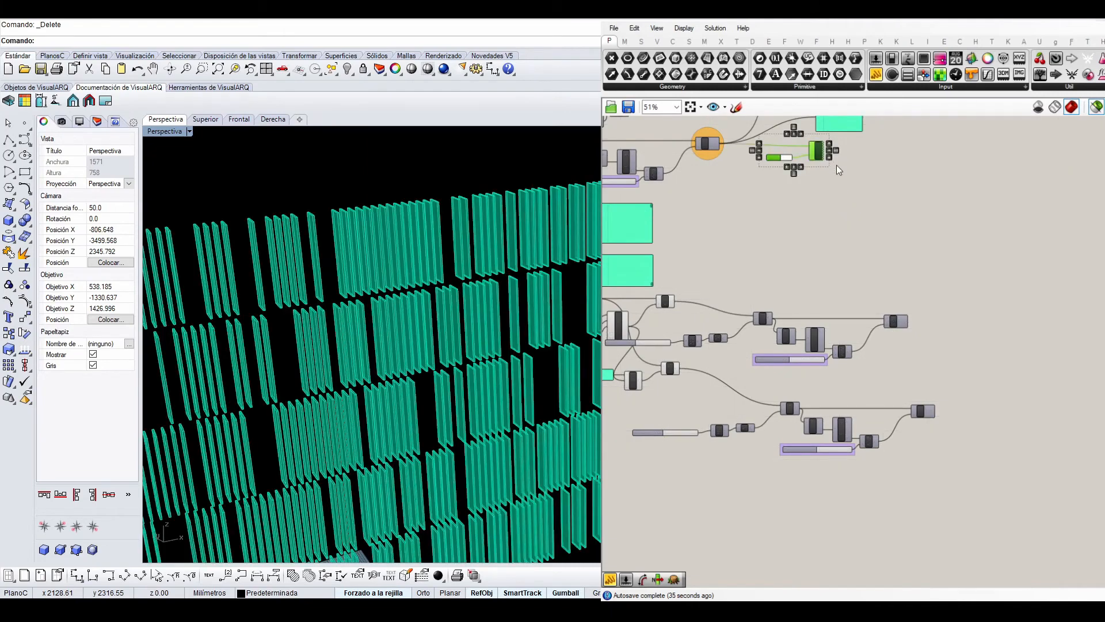
key("ctrl+c")
key("ctrl+v")
left_click_drag(821, 152, 939, 327)
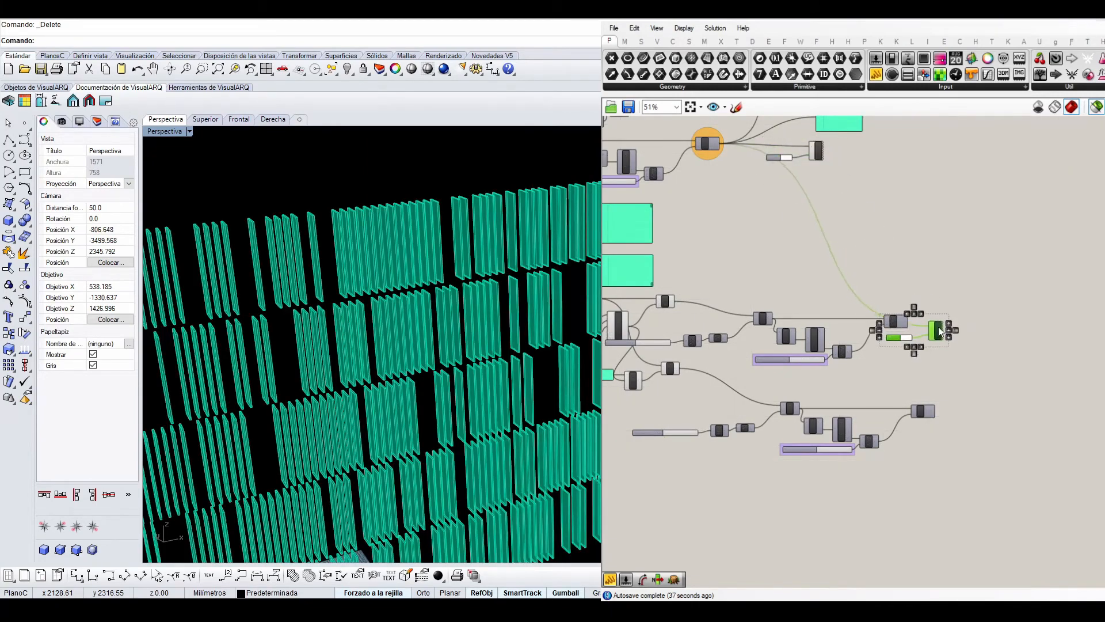
scroll(921, 306, "up", 1)
left_click(886, 279)
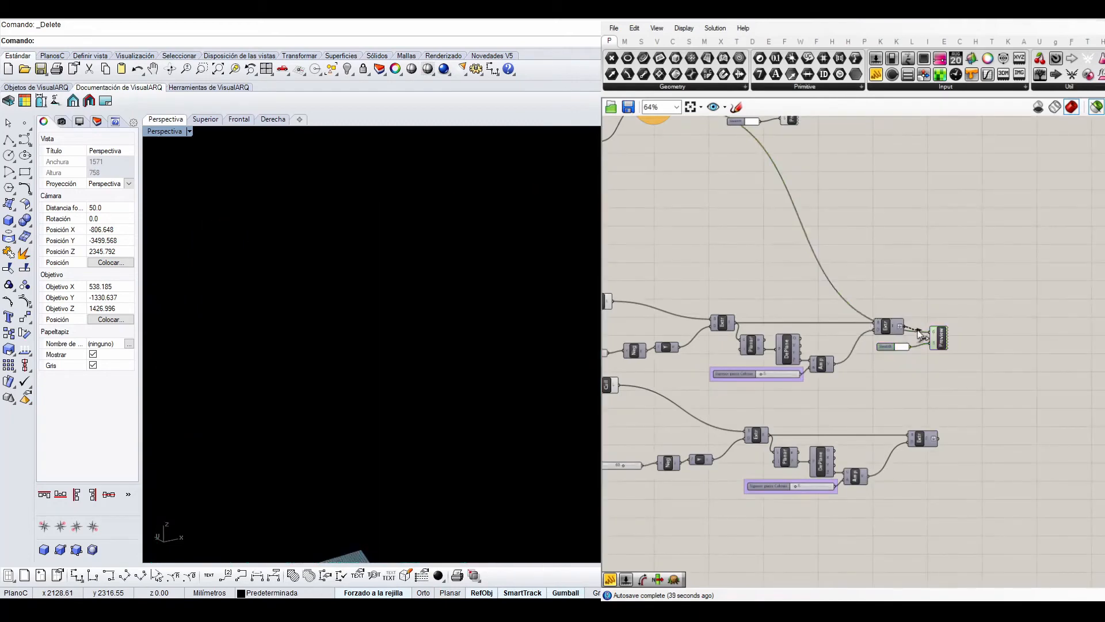
Step: Turn off the viewport preview of the original Preview component fed by the orange-highlighted extrusion
right_click_drag(836, 220, 880, 291)
left_click(835, 186)
middle_click(836, 185)
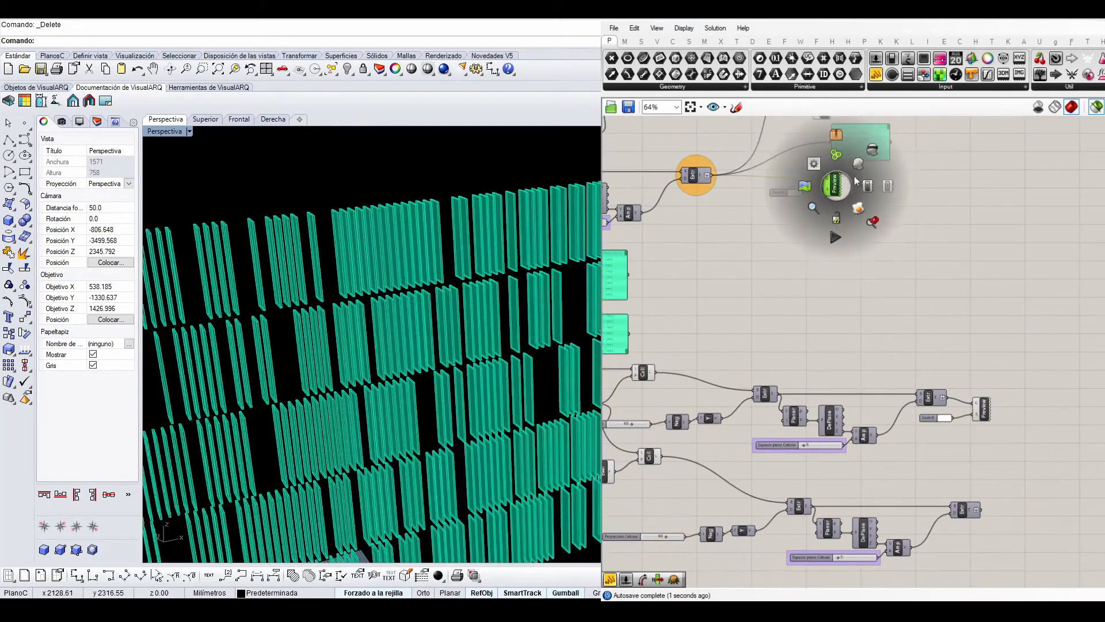
left_click(870, 153)
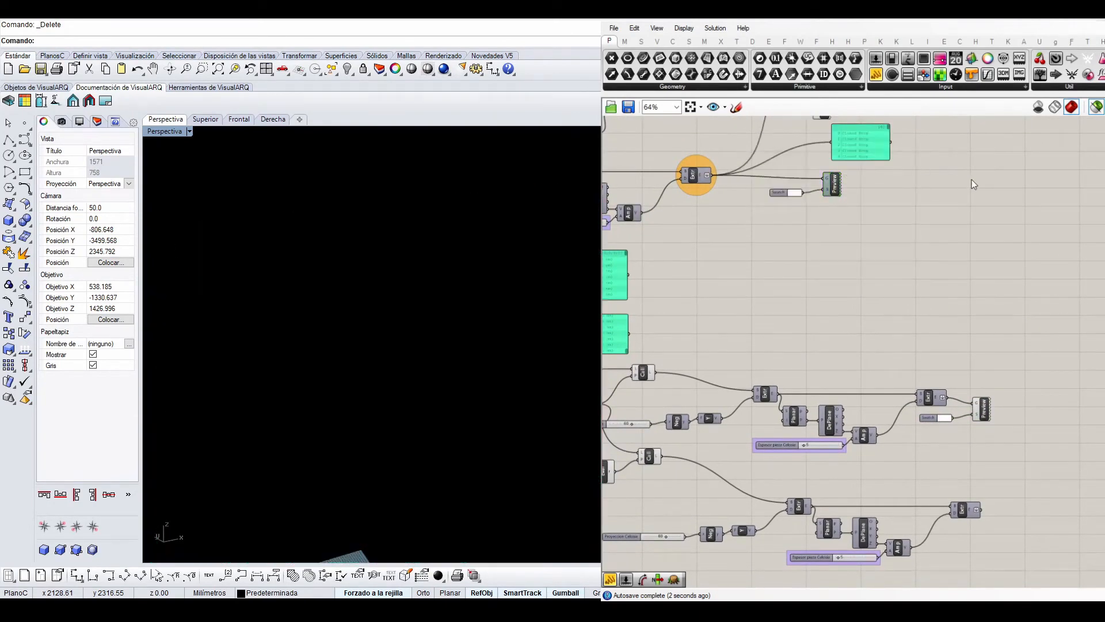
Step: Switch off the selected-only preview and inspect the coloured slats across the whole facade
left_click(1096, 108)
left_click(899, 249)
scroll(396, 426, "down", 4)
right_click_drag(396, 426, 424, 434)
scroll(431, 429, "down", 4)
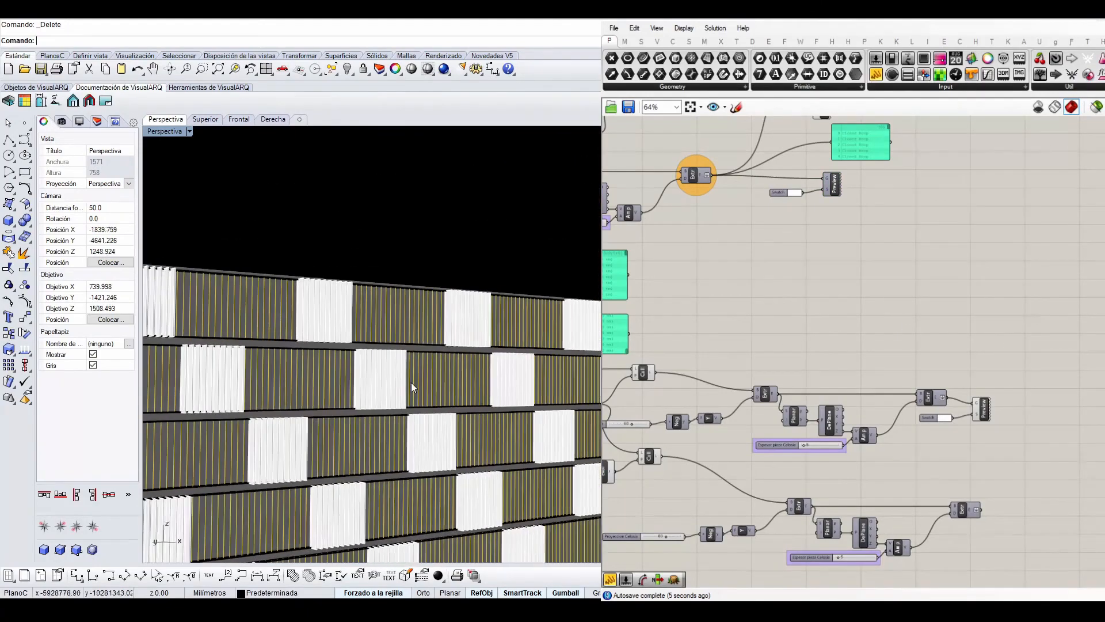
scroll(379, 488, "up", 5)
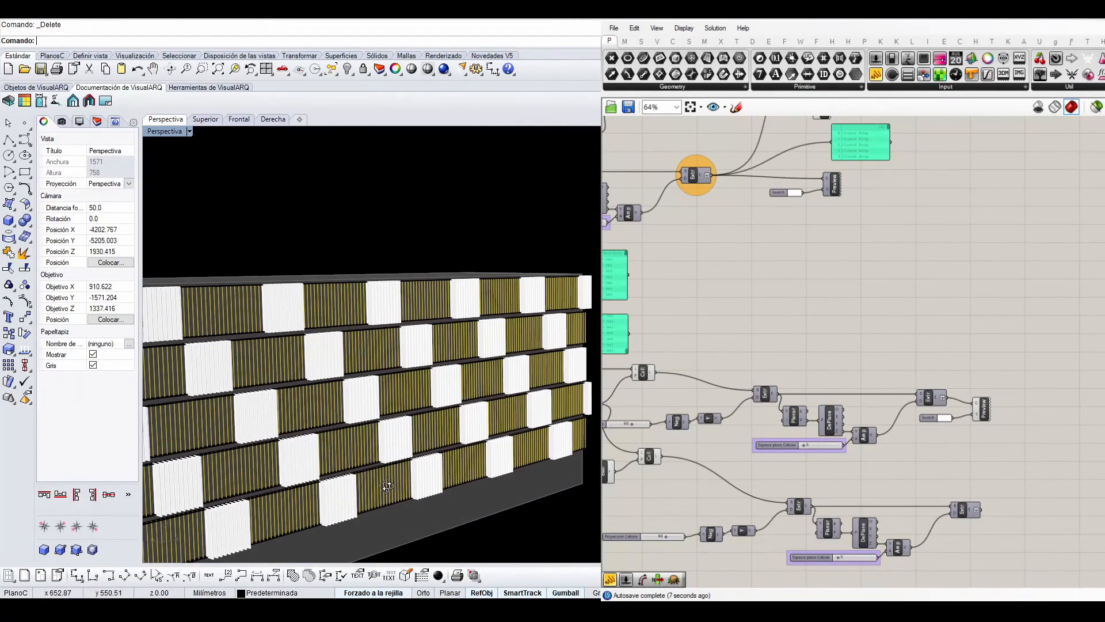
Step: Hide the preview of the Partition, Flip, Merge and Cull group and inspect the facade with only its white slats
right_click_drag(861, 337, 1041, 324)
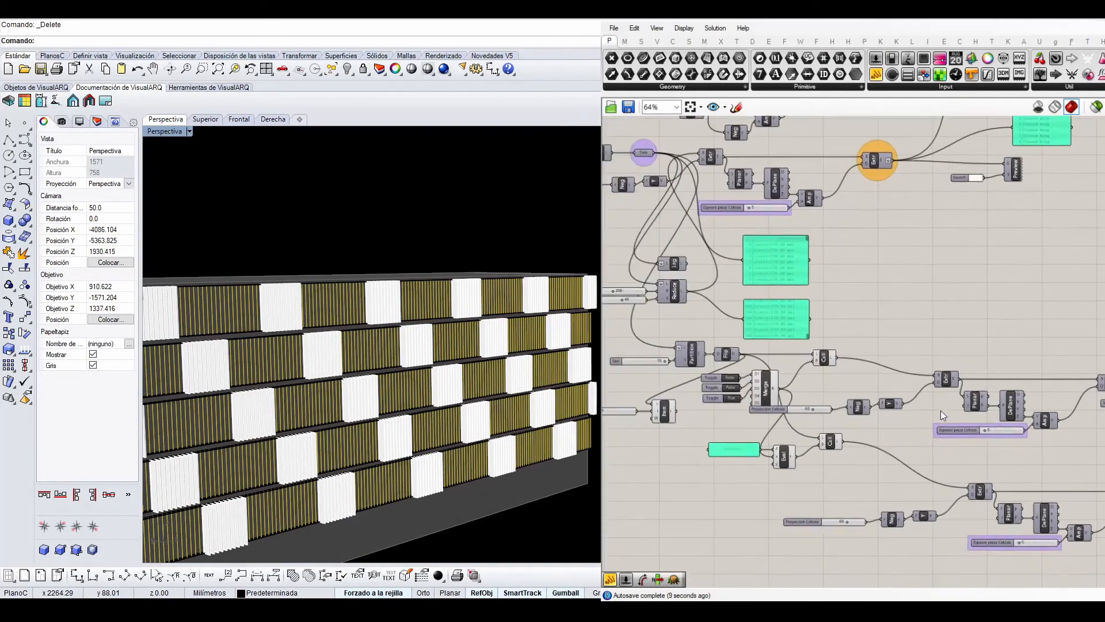
scroll(942, 411, "down", 1)
left_click_drag(877, 468, 663, 340)
middle_click(805, 388)
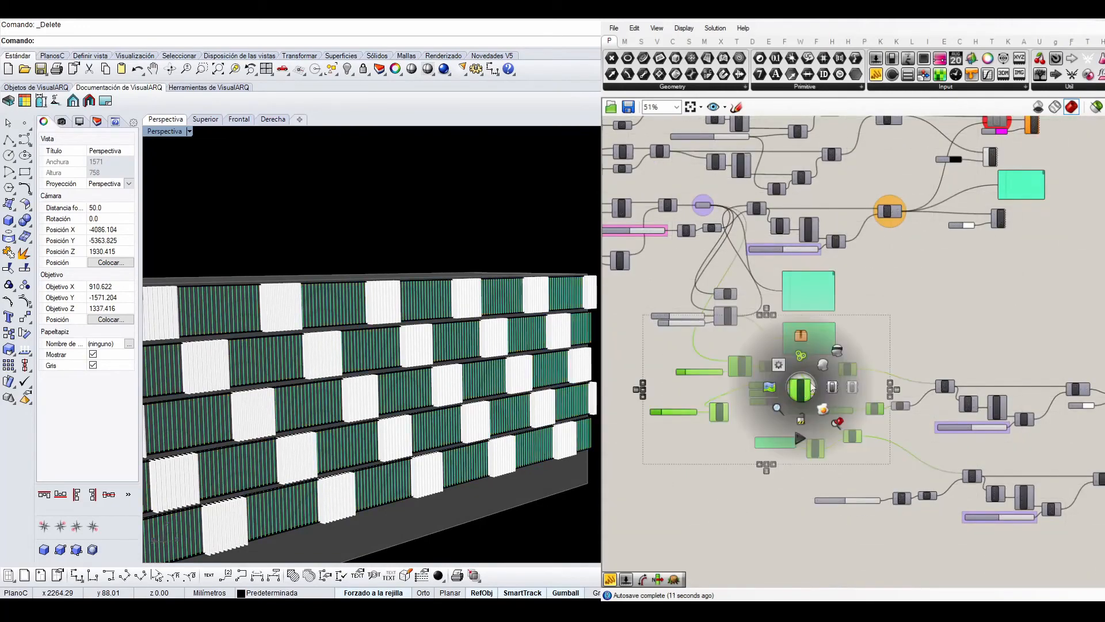
left_click(829, 353)
left_click(914, 322)
right_click_drag(460, 385, 375, 398)
scroll(357, 351, "up", 2)
scroll(429, 349, "down", 2)
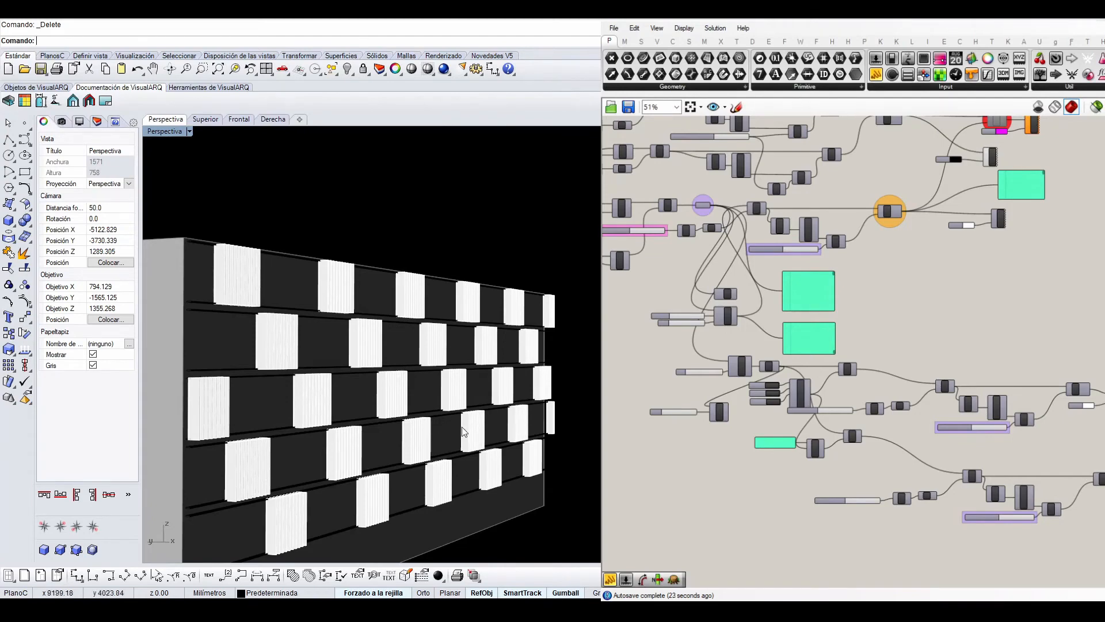
right_click_drag(464, 428, 375, 445)
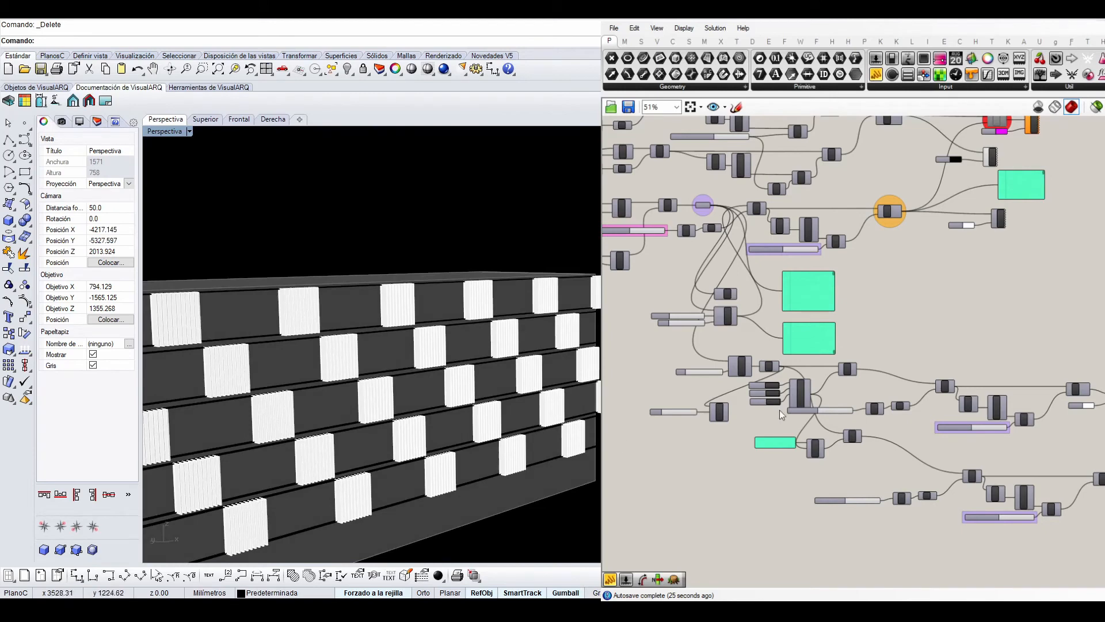
Step: Add the lower chain's final extrusion to the geometry input of the Preview component beside the upper chain
right_click_drag(1090, 479, 972, 420)
scroll(953, 447, "up", 5)
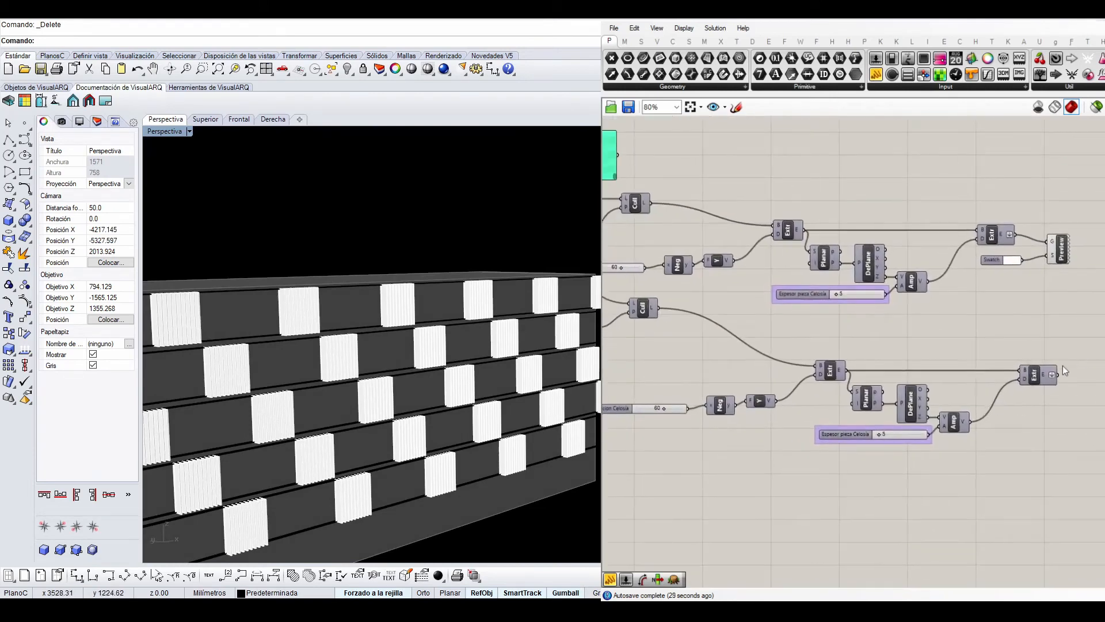
left_click_drag(1057, 374, 1048, 247)
left_click(1062, 252)
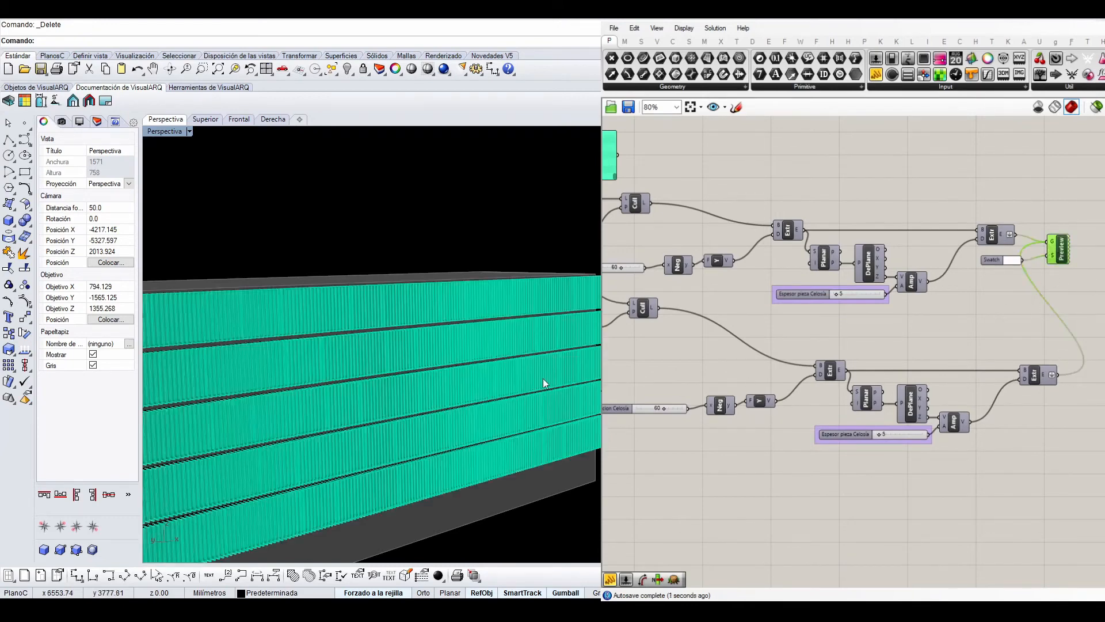
right_click_drag(543, 378, 502, 368)
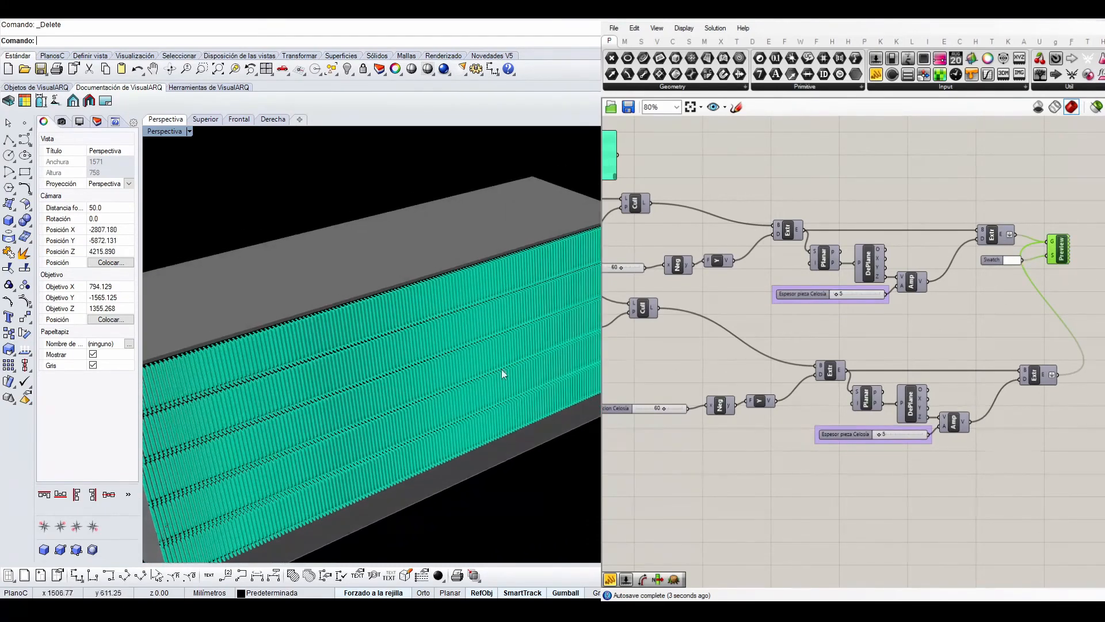
Step: Set the lower chain's Proyeccion Celosía slider to 20
scroll(662, 399, "up", 5)
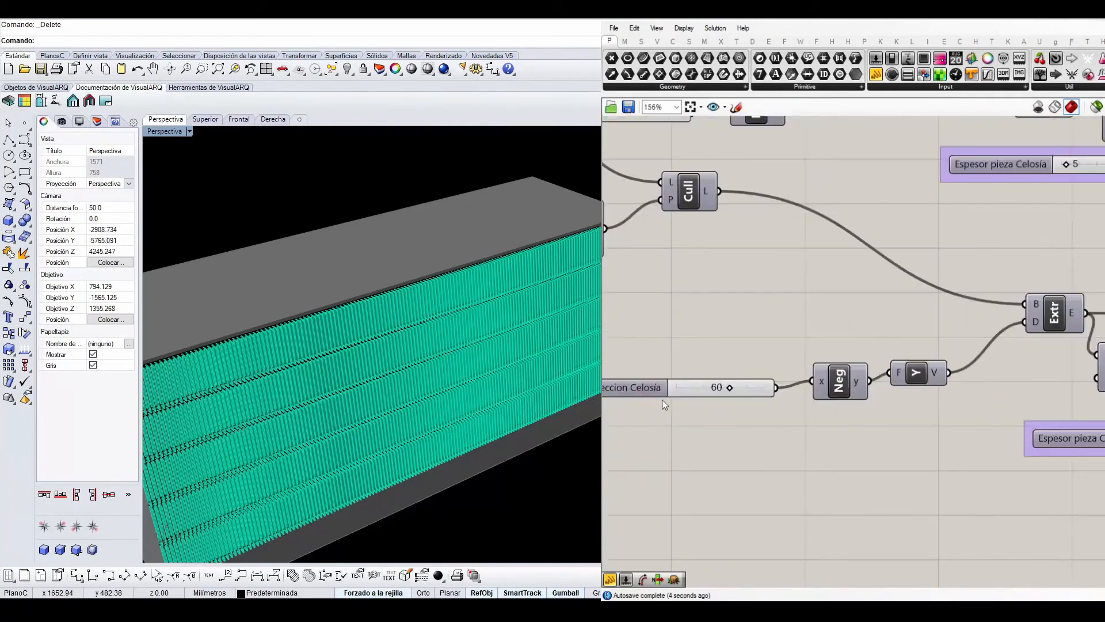
double_click(695, 386)
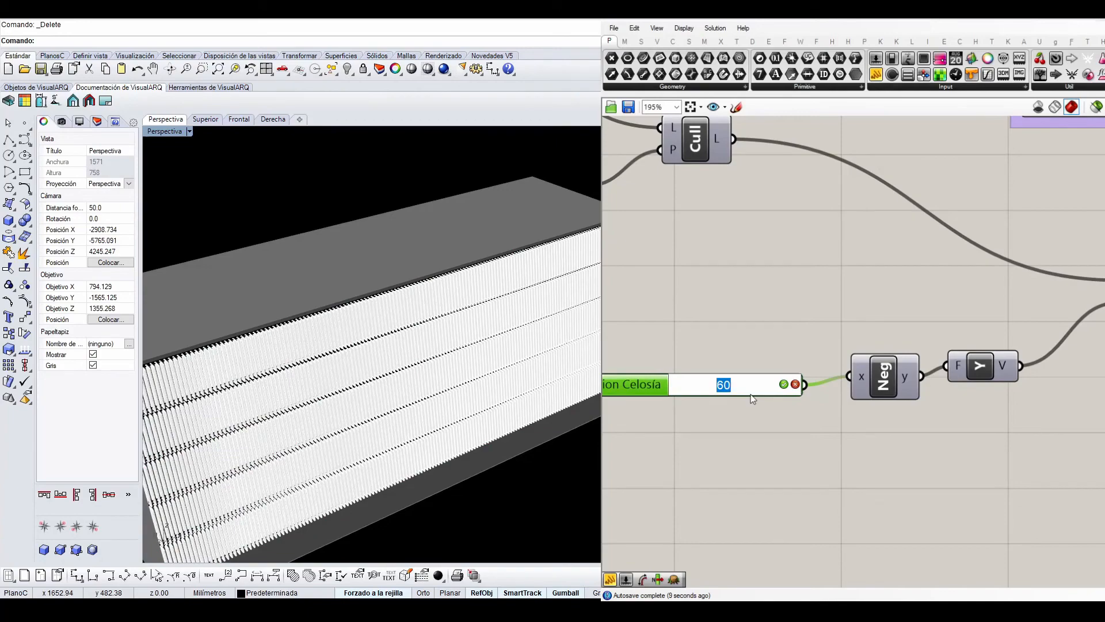
type("20")
key("Return")
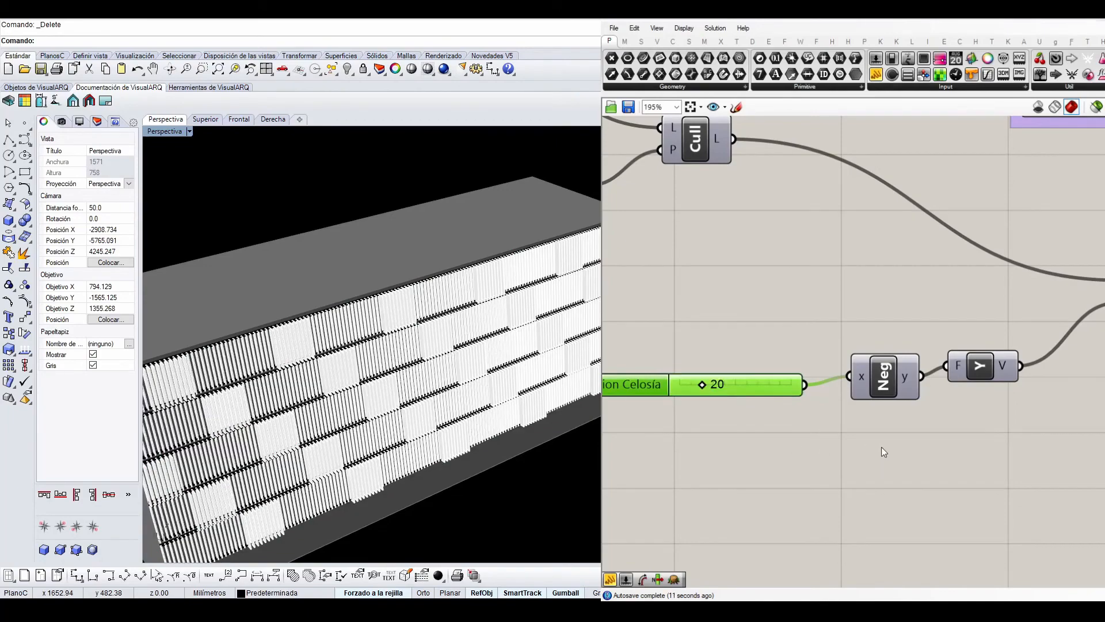
left_click(882, 447)
Step: Examine the two slat projection depths on the facade from several angles and up close
right_click_drag(386, 486, 409, 415)
scroll(349, 352, "up", 6)
mouse_move(345, 350)
right_mouse_down()
mouse_move(323, 374)
mouse_move(350, 344)
right_mouse_up()
scroll(391, 272, "down", 4)
right_click_drag(391, 272, 399, 340)
scroll(430, 217, "up", 4)
scroll(440, 238, "down", 6)
scroll(381, 344, "up", 3)
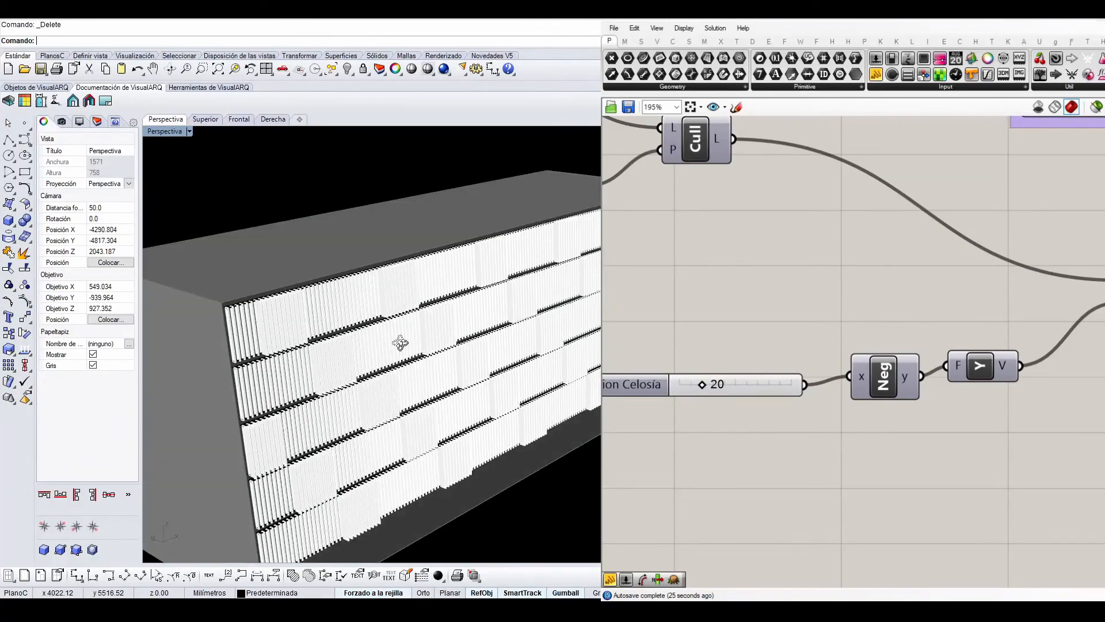
scroll(473, 384, "up", 10)
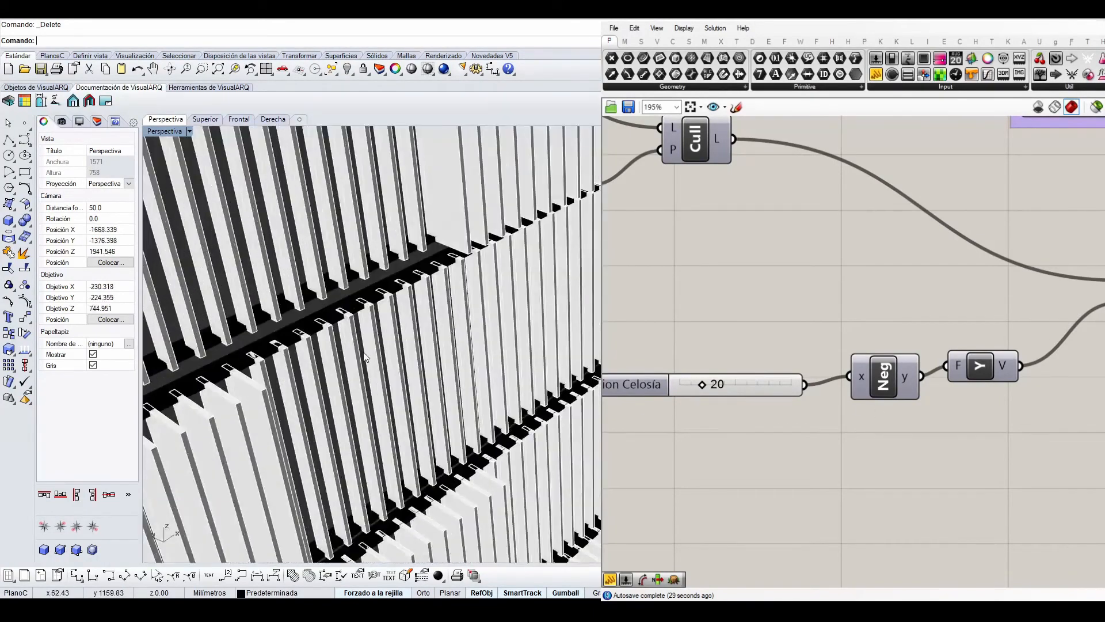
scroll(834, 430, "down", 5)
scroll(900, 426, "down", 3)
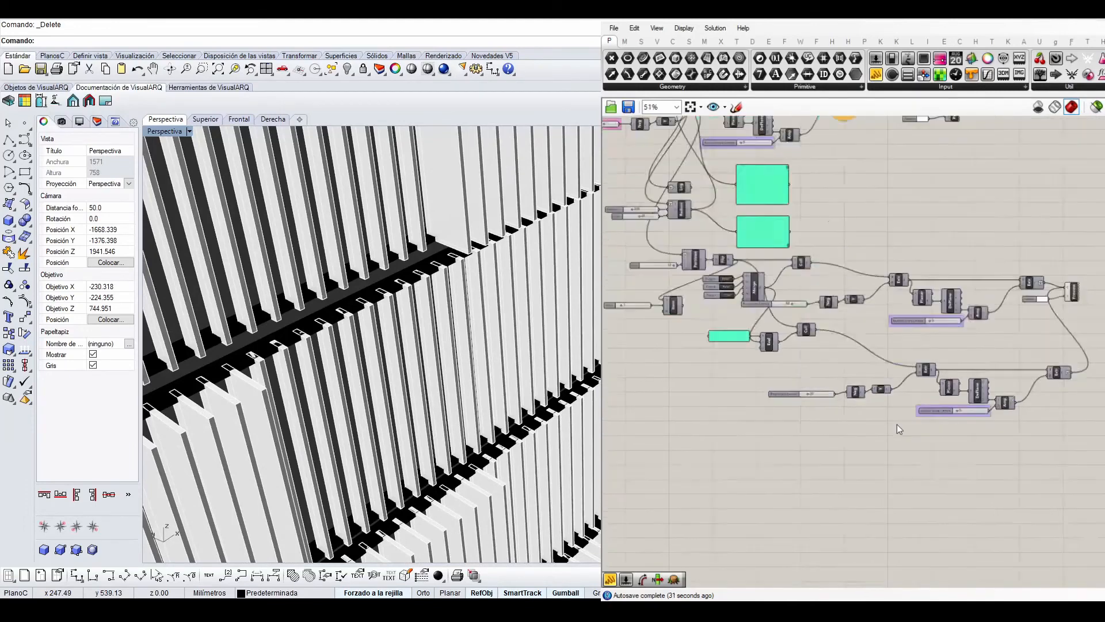
right_click_drag(385, 369, 395, 320)
scroll(395, 320, "down", 4)
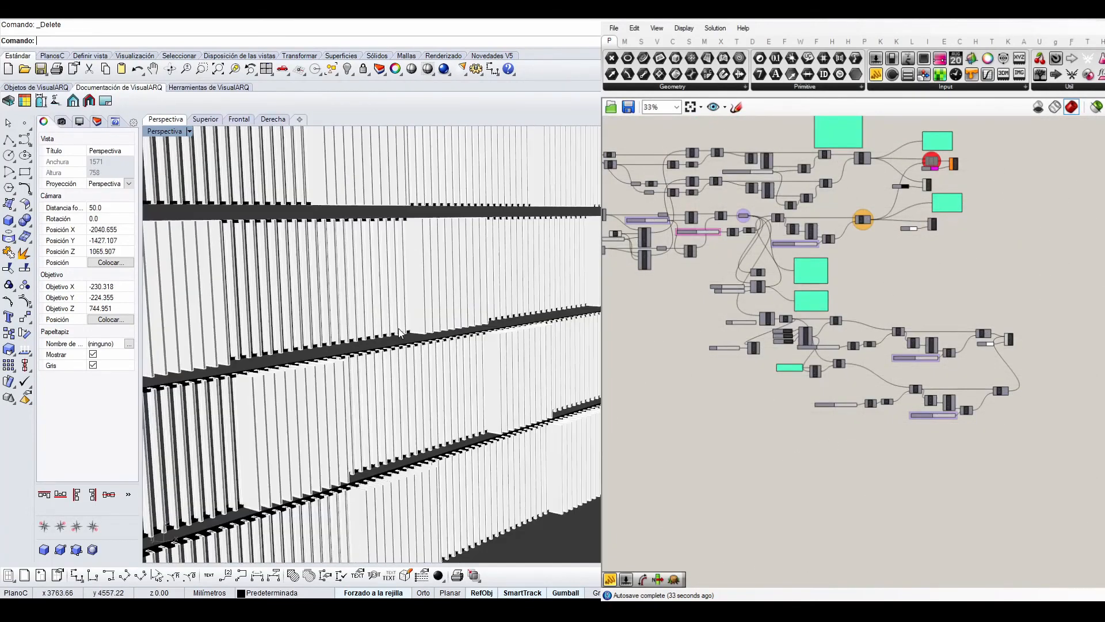
Step: Switch to selected-only preview and examine the lattice lines kept by the lower Cull component
left_click(1096, 107)
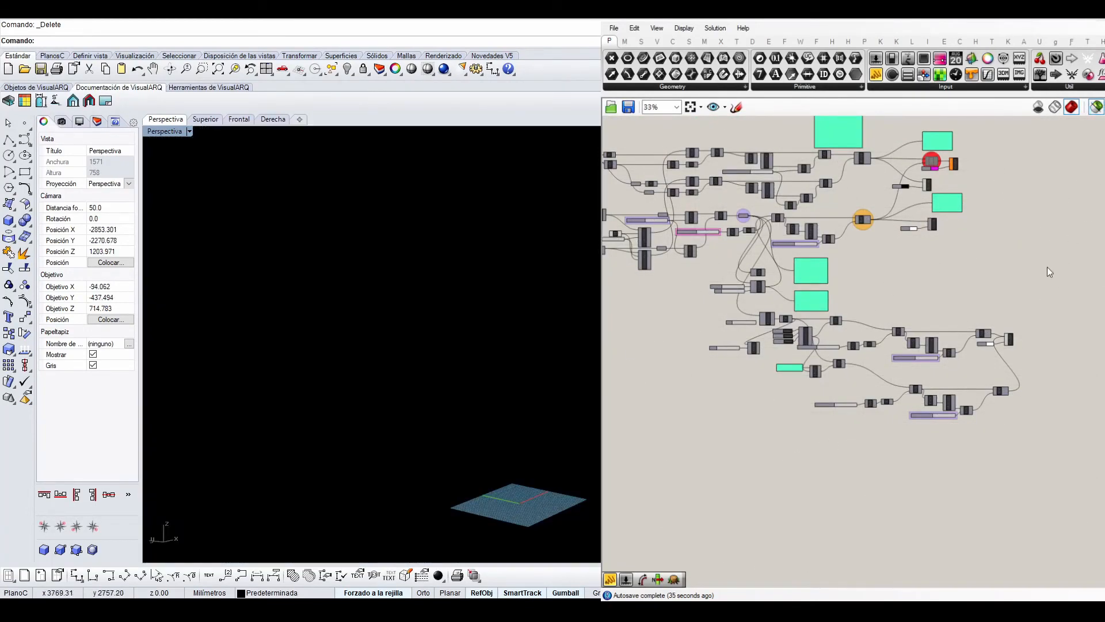
scroll(1048, 267, "down", 2)
right_click_drag(927, 268, 920, 315)
scroll(888, 356, "up", 3)
scroll(888, 360, "up", 3)
left_click(935, 449)
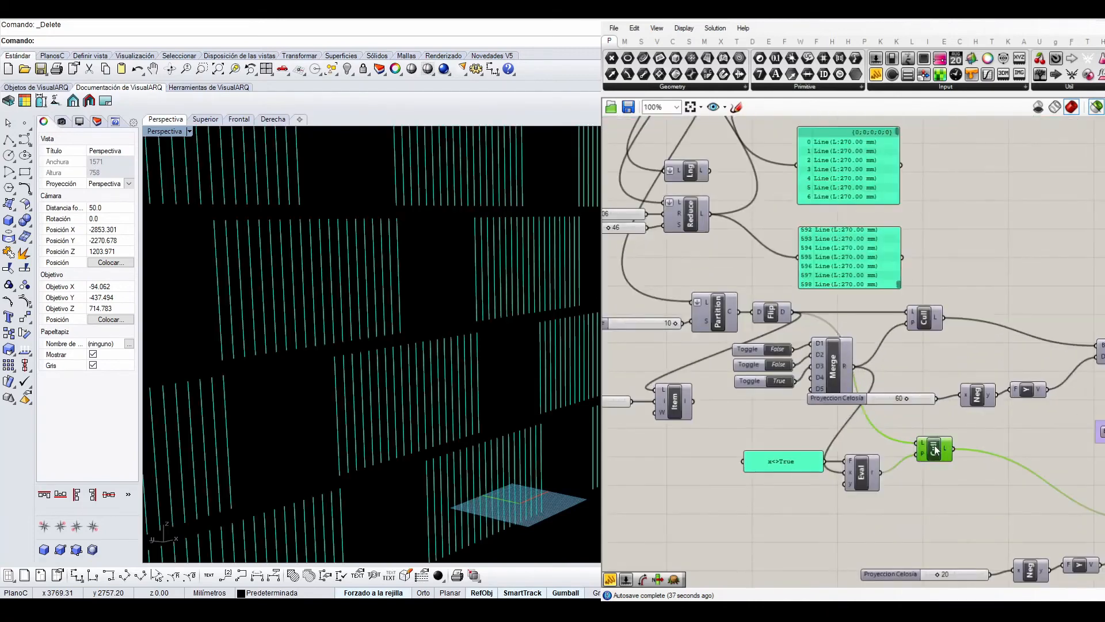
scroll(493, 406, "down", 5)
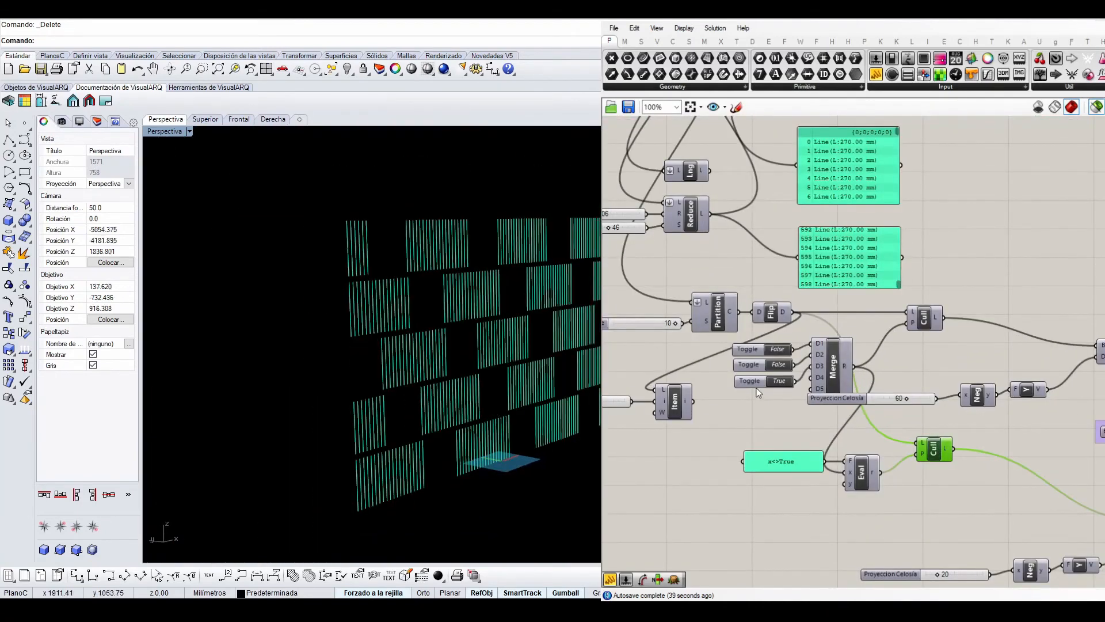
Step: Duplicate the third Boolean toggle and connect the copy to the D4 input of the Merge component
scroll(807, 401, "up", 2)
left_click(727, 374)
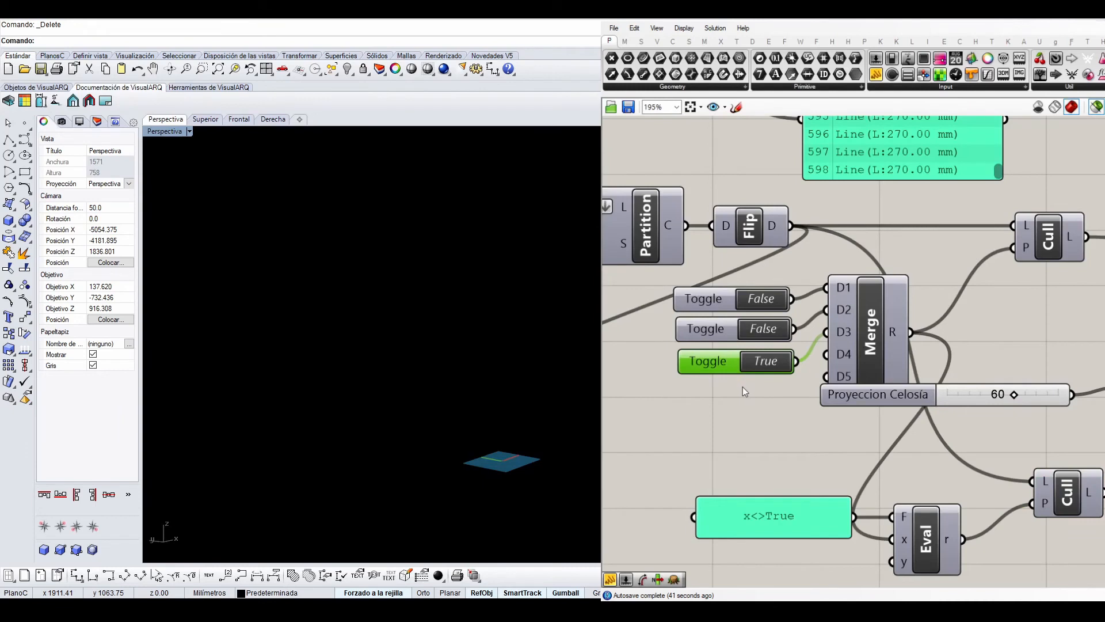
left_click_drag(742, 371, 722, 419, "alt")
left_click_drag(788, 407, 825, 358)
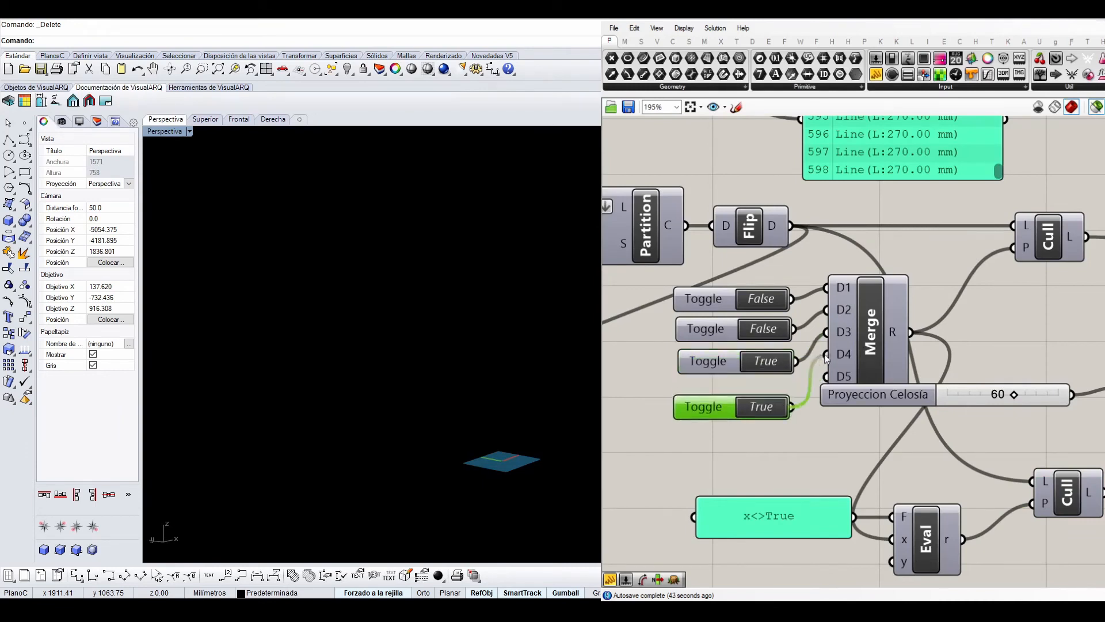
Step: With the upper Cull previewed, set the third and fourth toggles to False and the second to True
left_click(1056, 238)
mouse_move(423, 368)
right_mouse_down()
mouse_move(309, 375)
mouse_move(429, 361)
right_mouse_up()
scroll(309, 375, "down", 4)
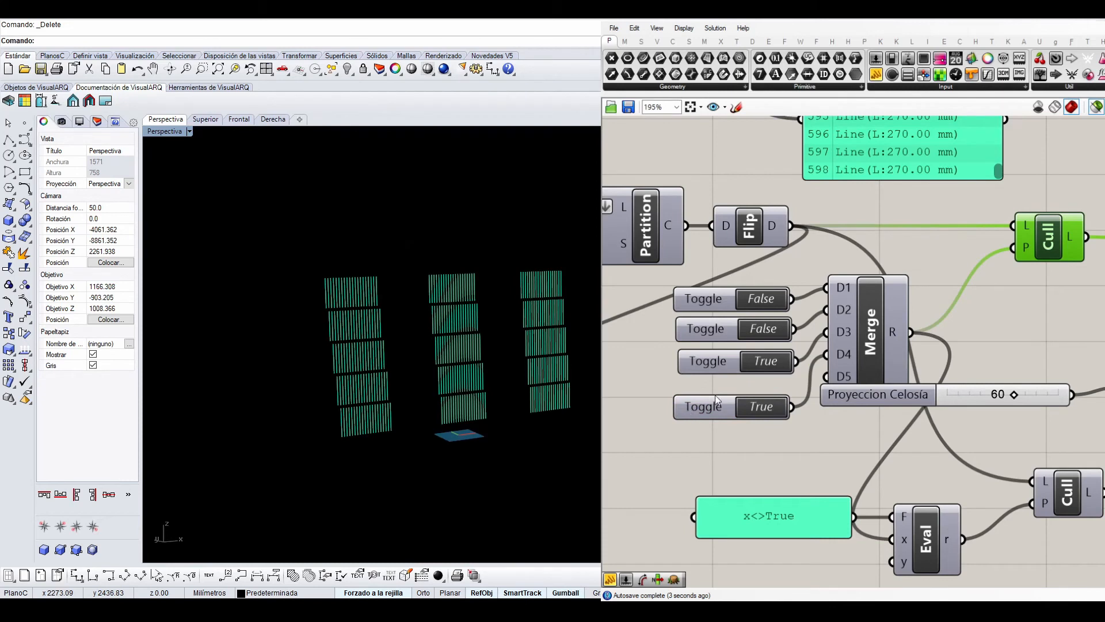
double_click(767, 408)
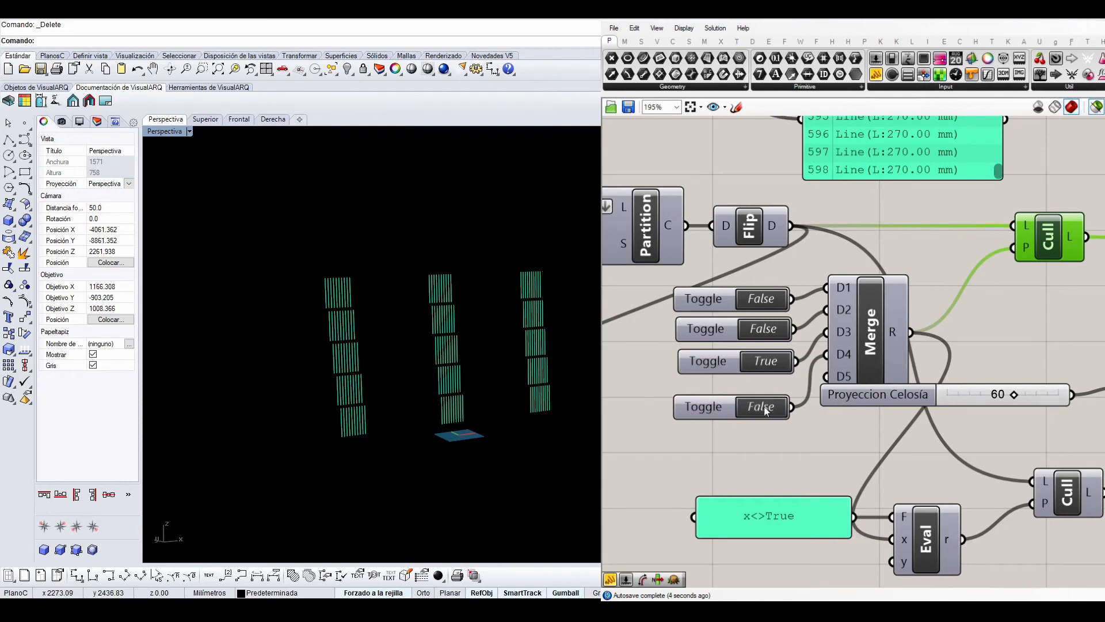
double_click(767, 361)
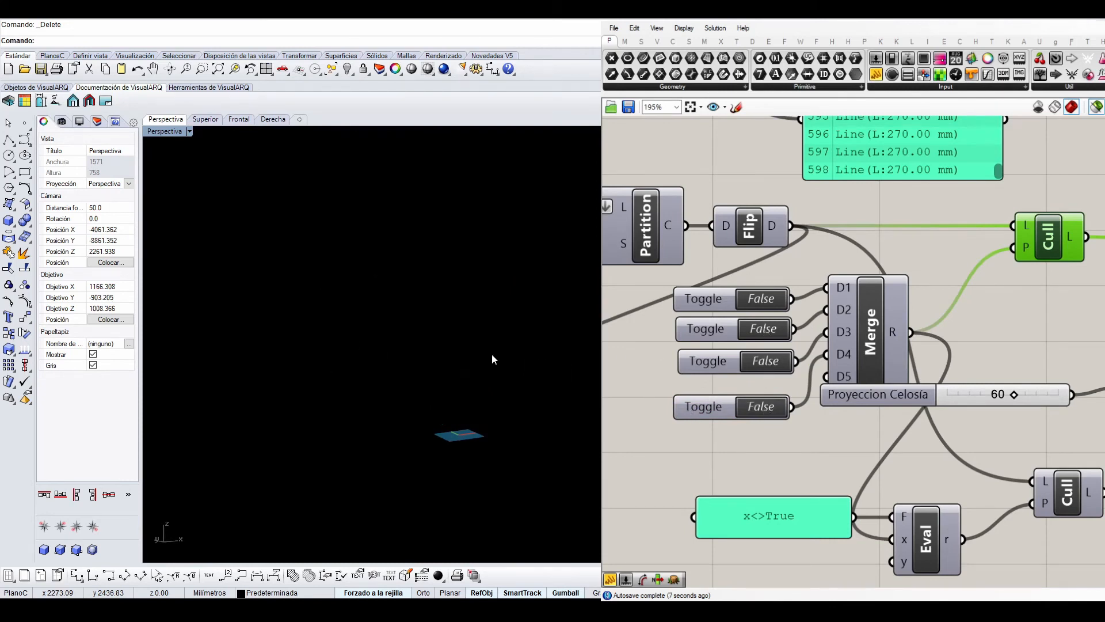
scroll(407, 374, "down", 6)
right_click_drag(405, 375, 426, 372)
scroll(728, 357, "up", 1)
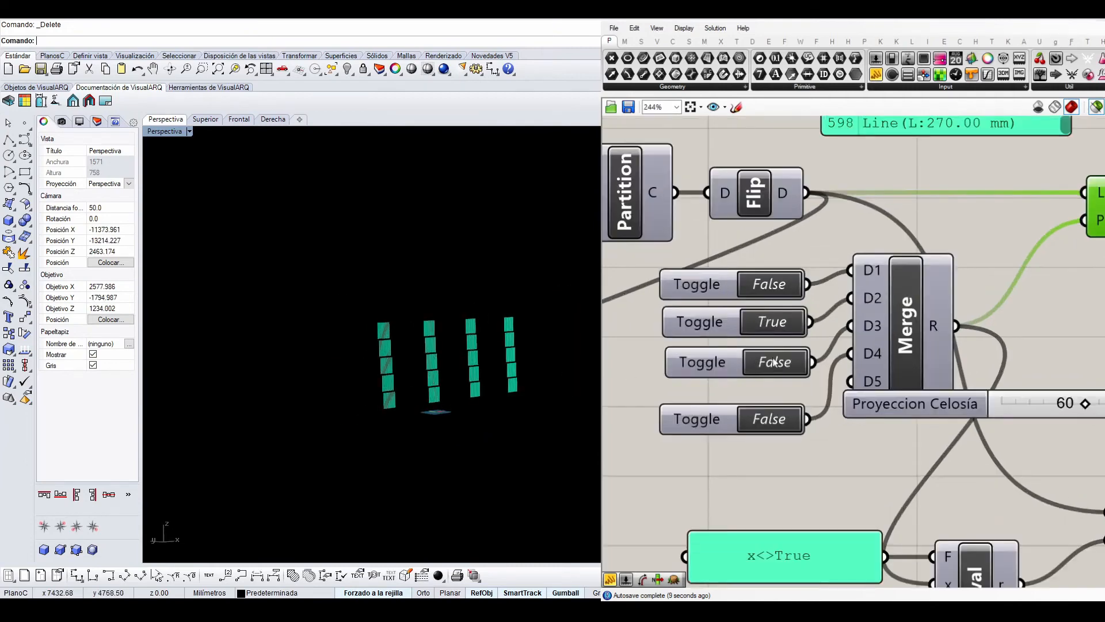
Step: Raise the maximum of the Partition component's Size slider to 50 and set its value to 25
scroll(774, 361, "down", 8)
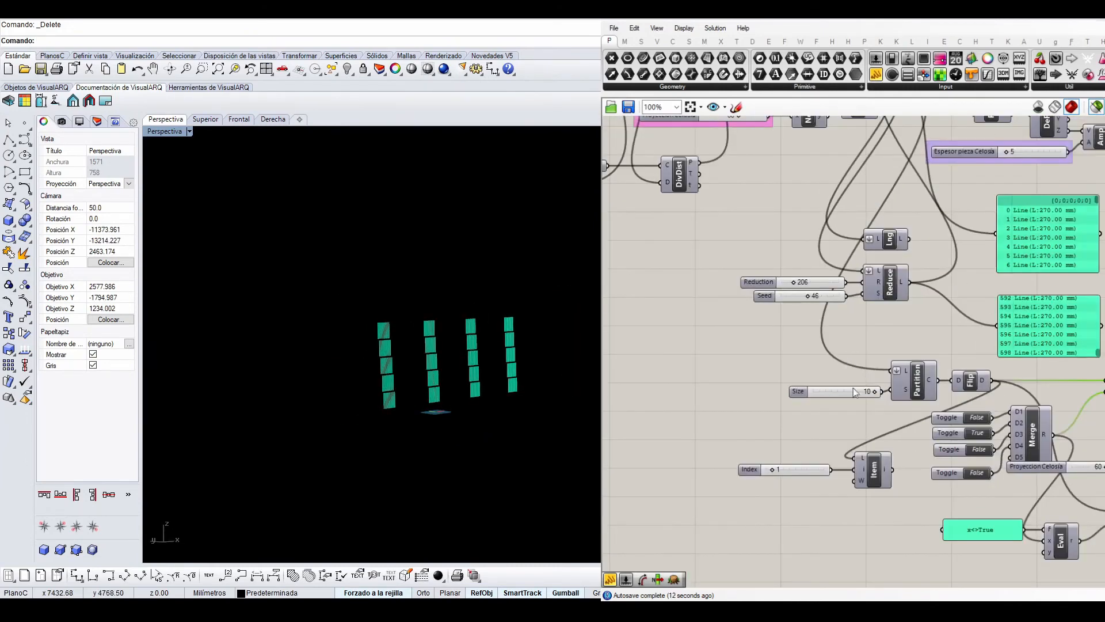
scroll(853, 391, "up", 3)
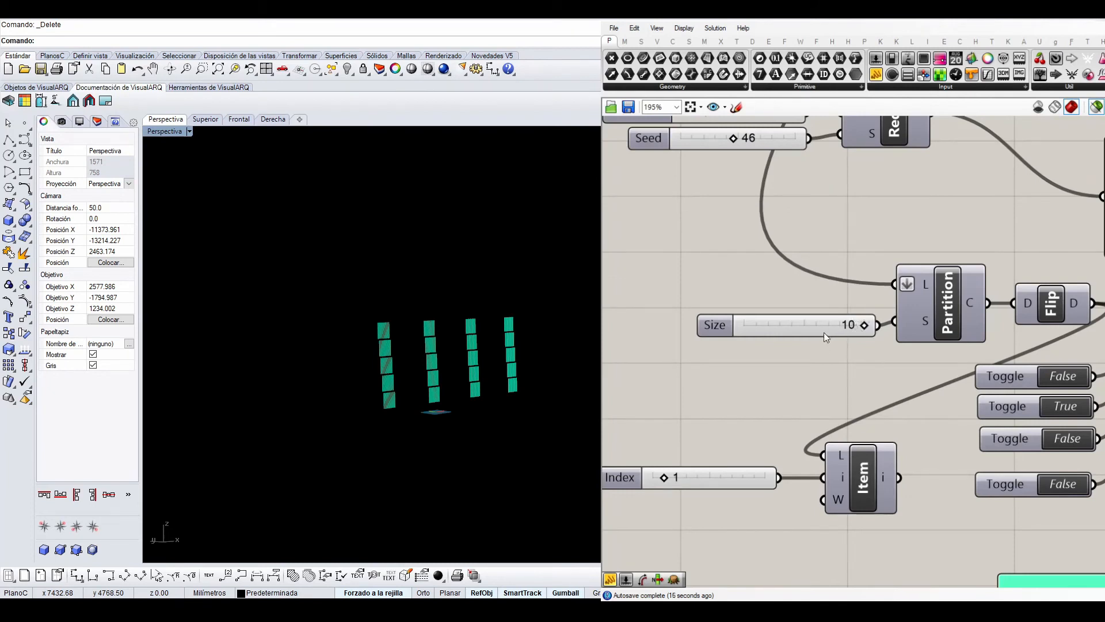
right_click_drag(877, 324, 855, 322)
left_click_drag(803, 322, 785, 321)
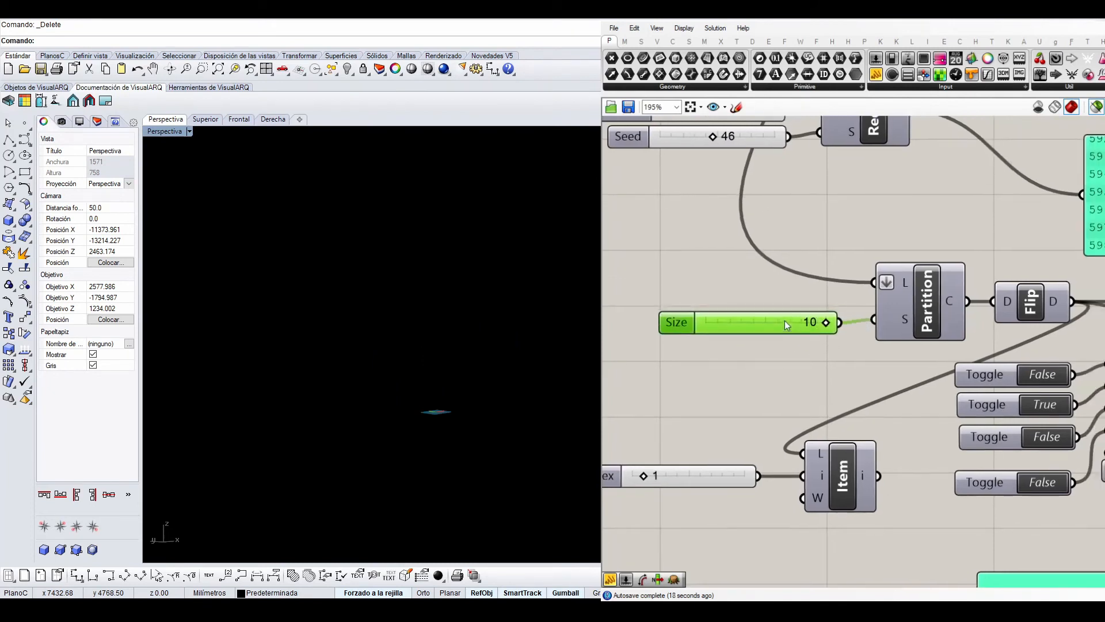
double_click(717, 334)
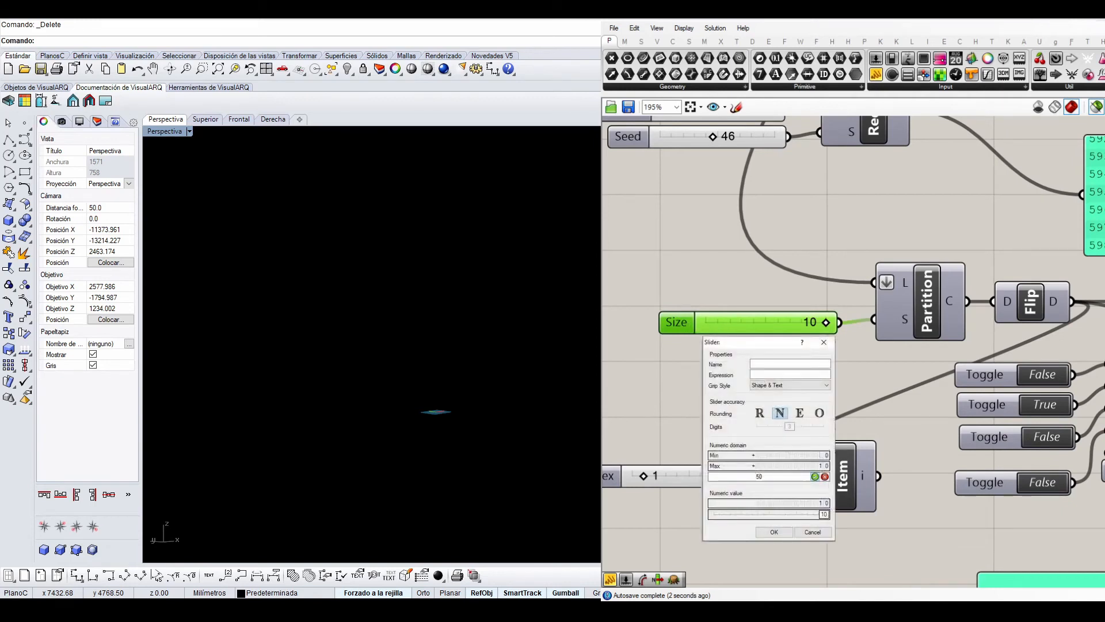
left_click(765, 324)
double_click(765, 324)
type("25")
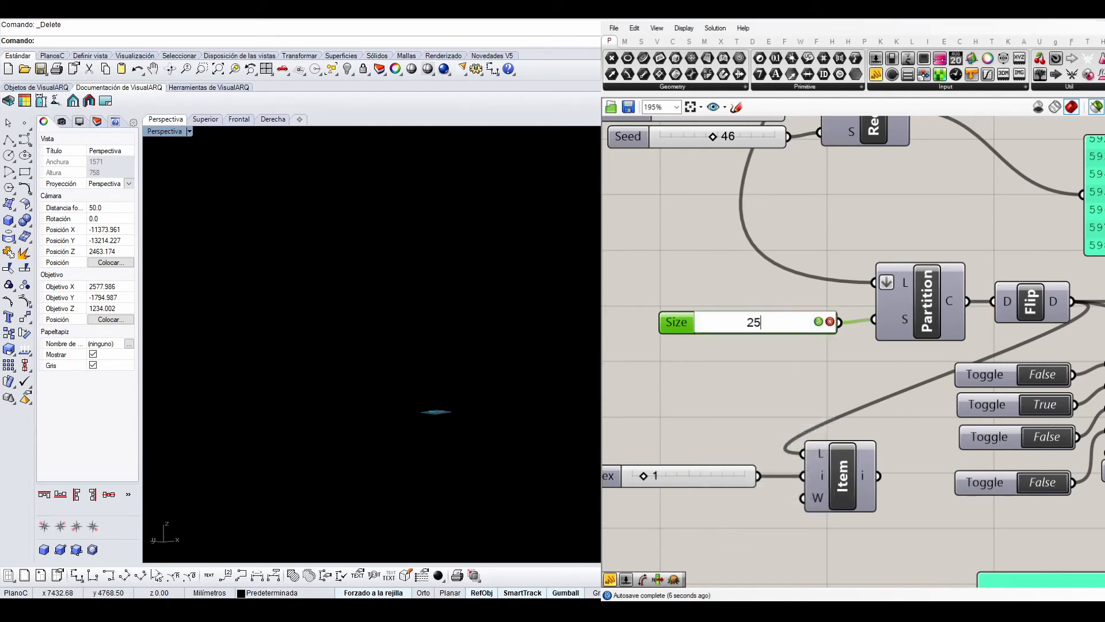
key("Return")
Step: Preview the upper Cull's line groups, and add the lower Cull to the selection to compare the combined lattice
scroll(804, 328, "down", 2)
right_click_drag(974, 388, 882, 372)
scroll(883, 373, "down", 2)
right_click_drag(1053, 405, 917, 340)
scroll(917, 340, "down", 1)
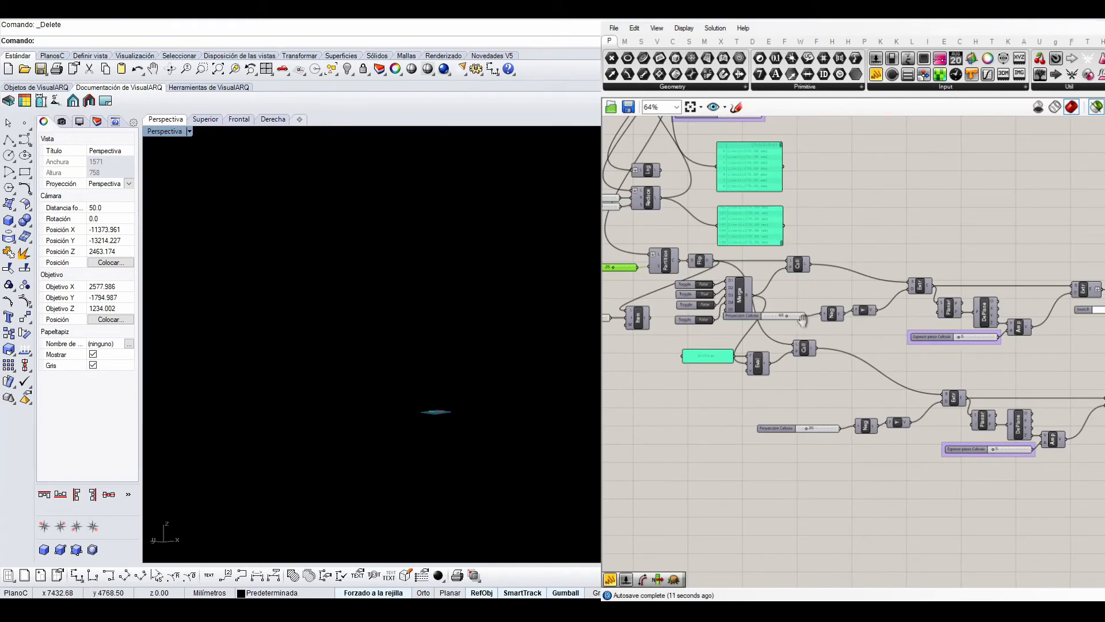
right_click_drag(770, 278, 829, 293)
left_click(856, 285)
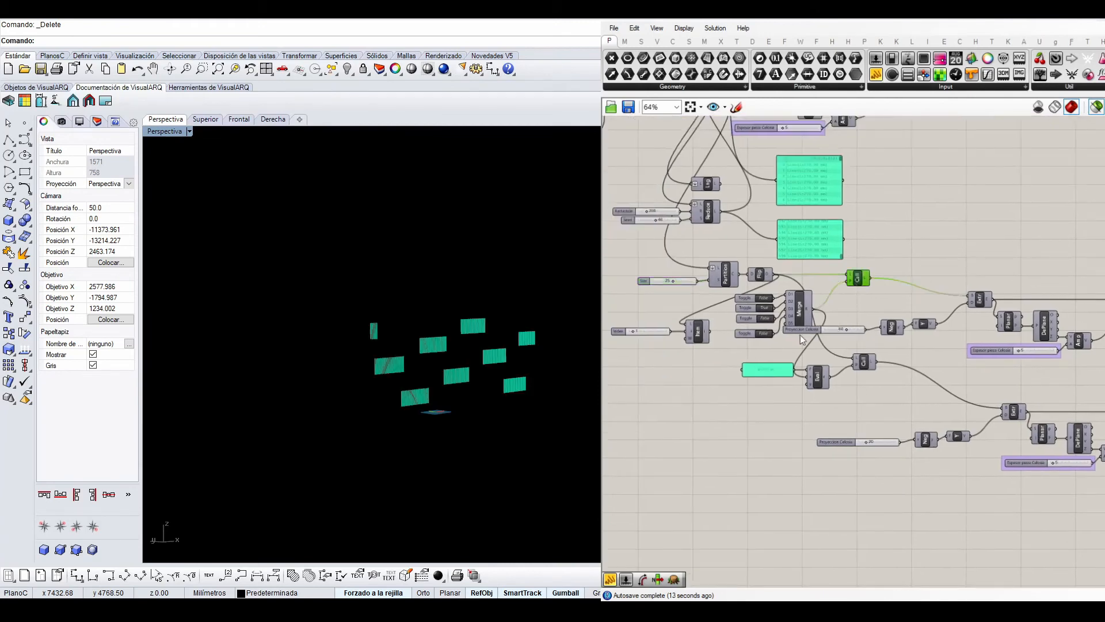
scroll(802, 339, "up", 2)
left_click(892, 368, "shift")
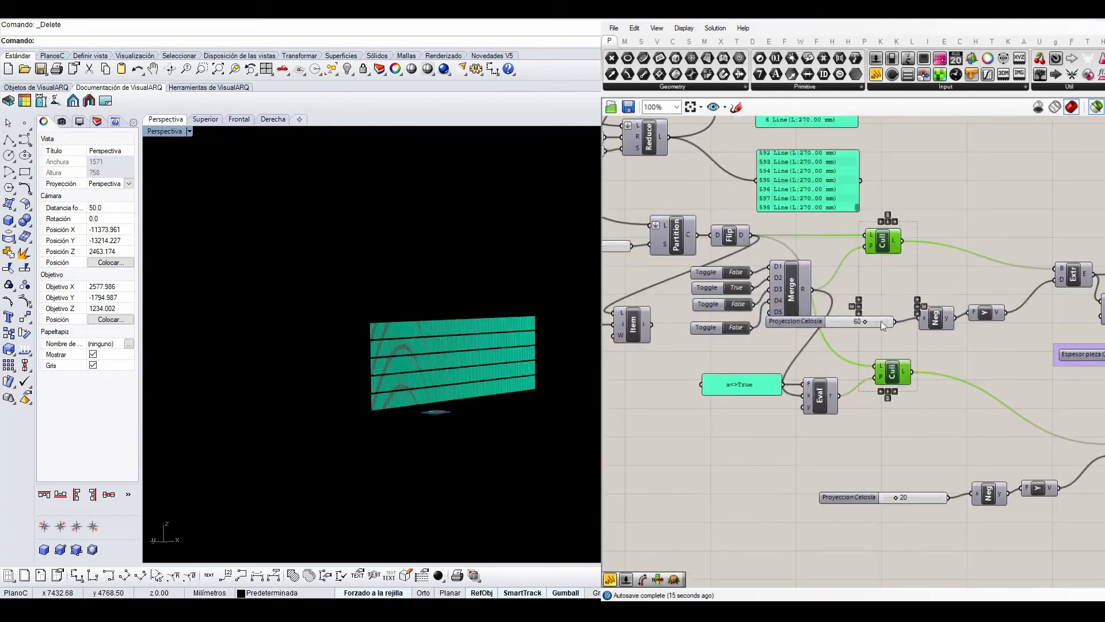
Step: Preview only the upper Cull's line groups and set the first Boolean toggle to True
left_click(890, 257)
left_click(877, 244)
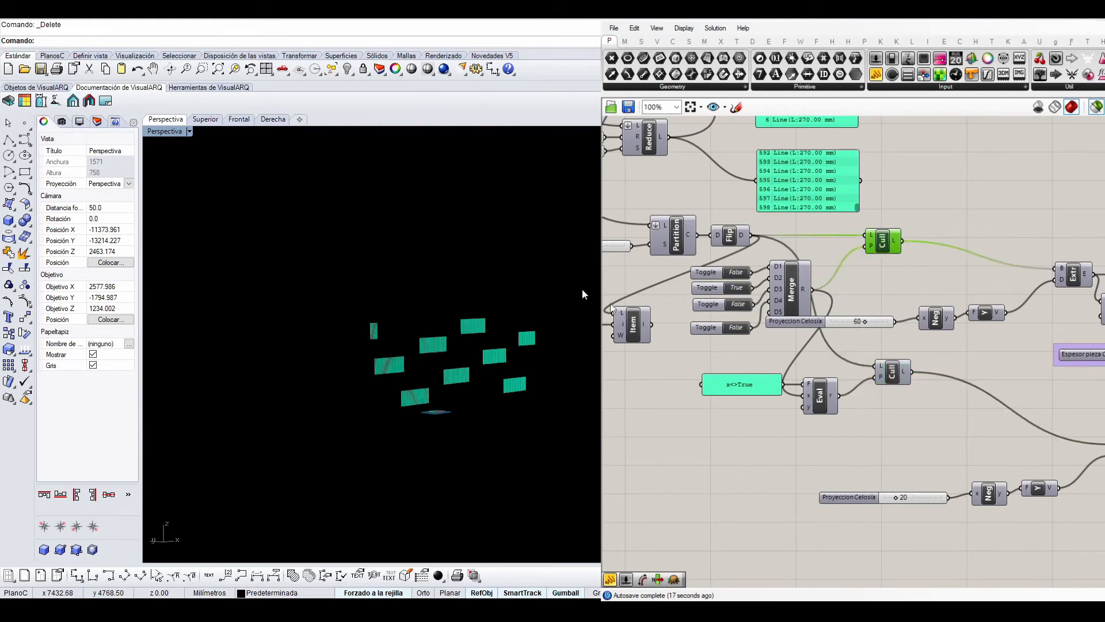
right_click_drag(454, 334, 479, 344)
scroll(675, 347, "up", 3)
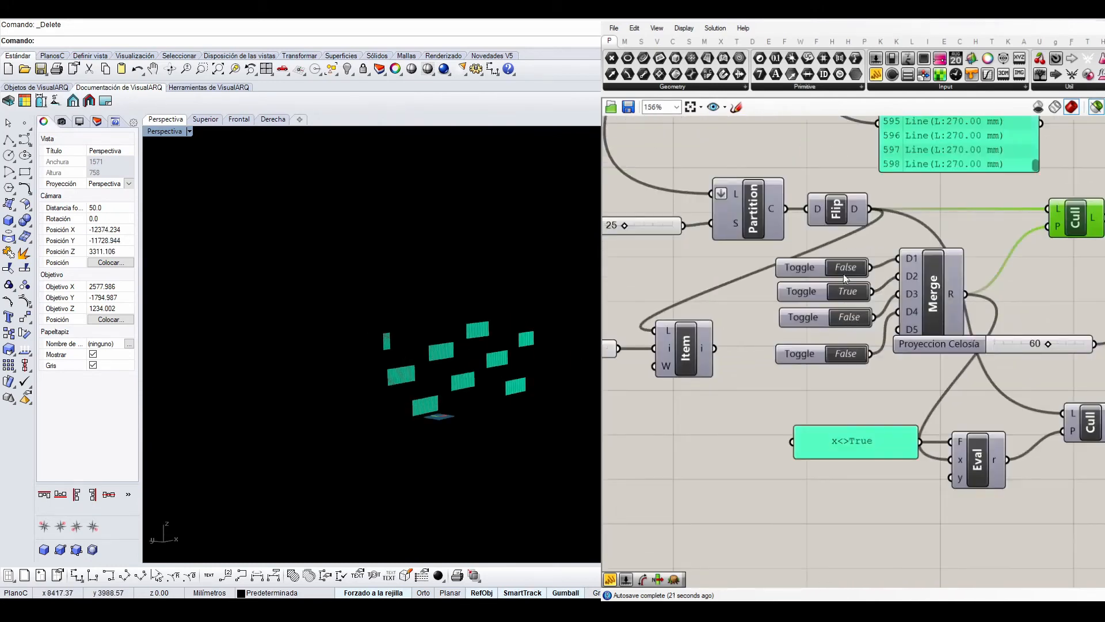
left_click(848, 275)
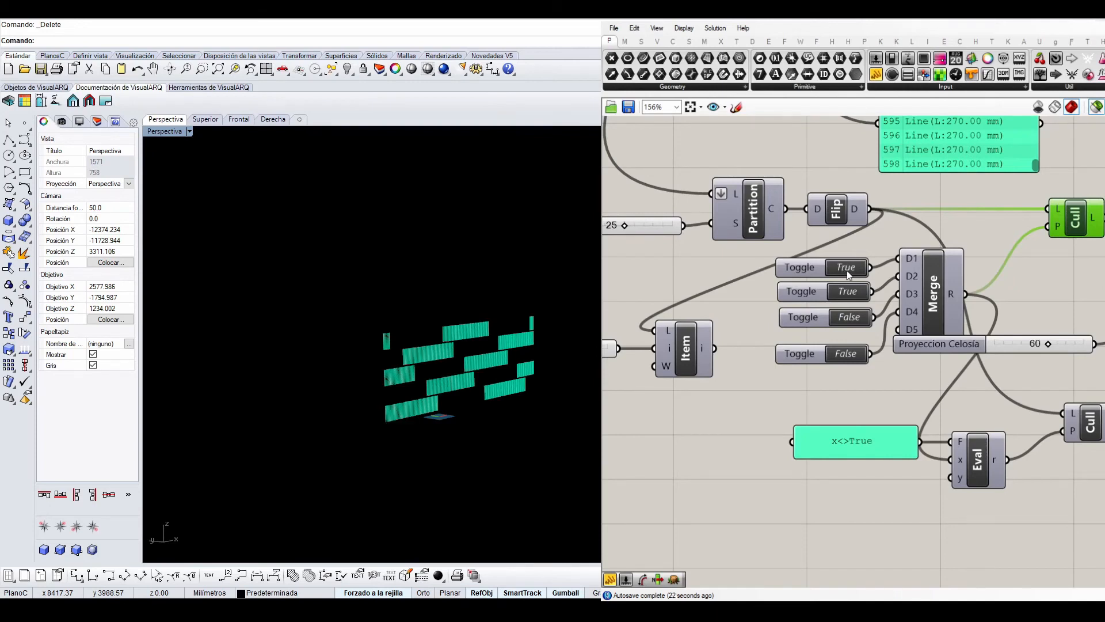
right_click_drag(461, 394, 473, 368)
right_click_drag(954, 372, 887, 374)
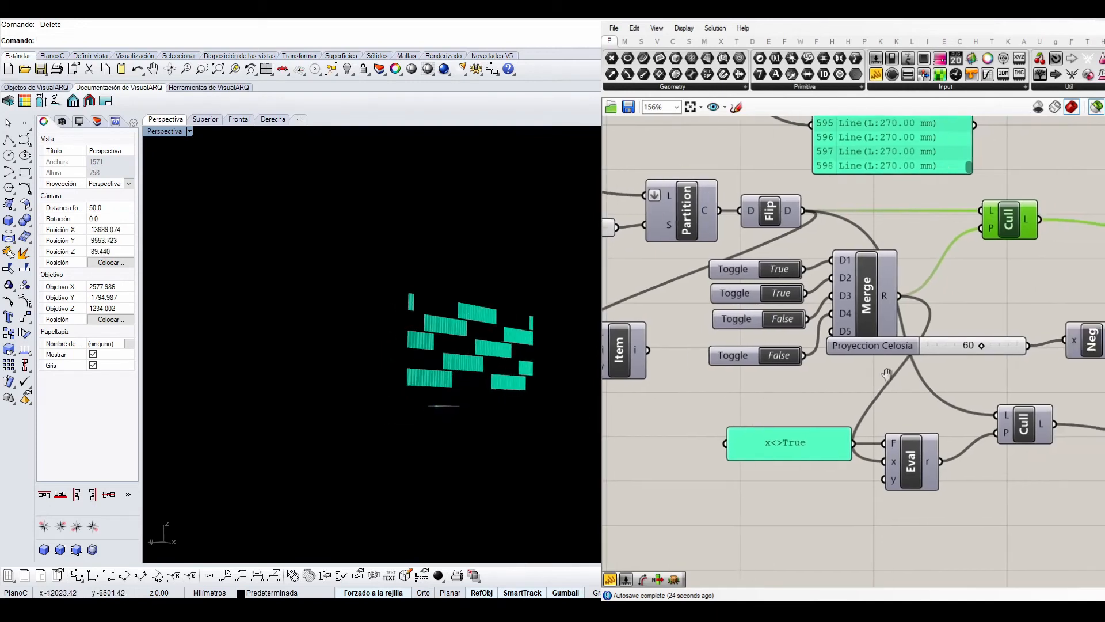
Step: Set the Partition component's Size slider to 15 and display the full slat preview instead of only the selected components
scroll(803, 357, "down", 1)
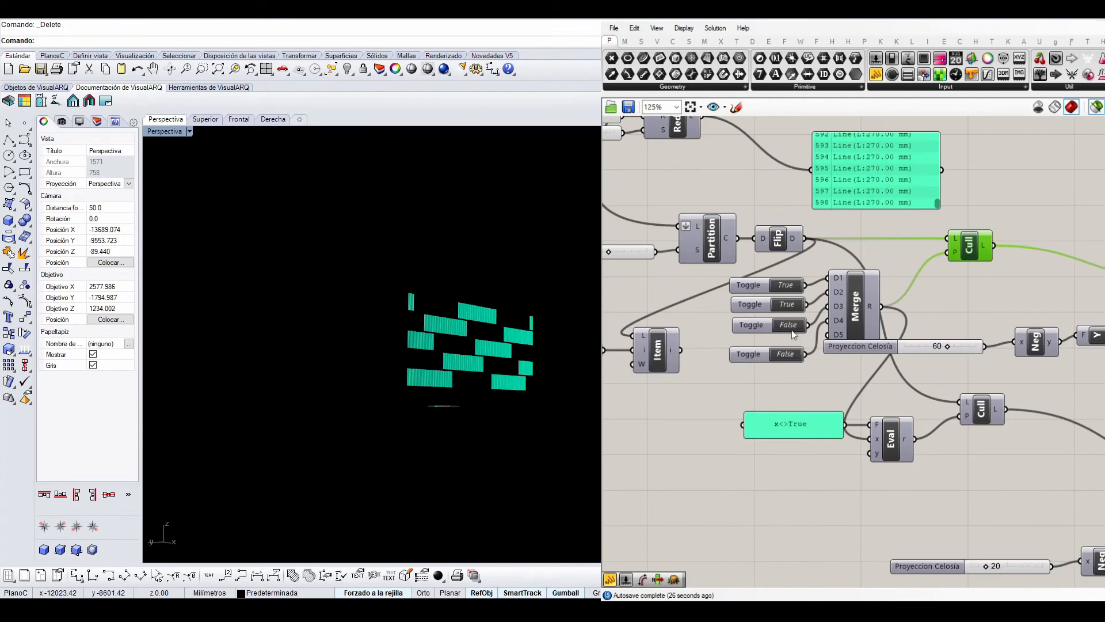
scroll(794, 334, "down", 2)
scroll(735, 296, "up", 4)
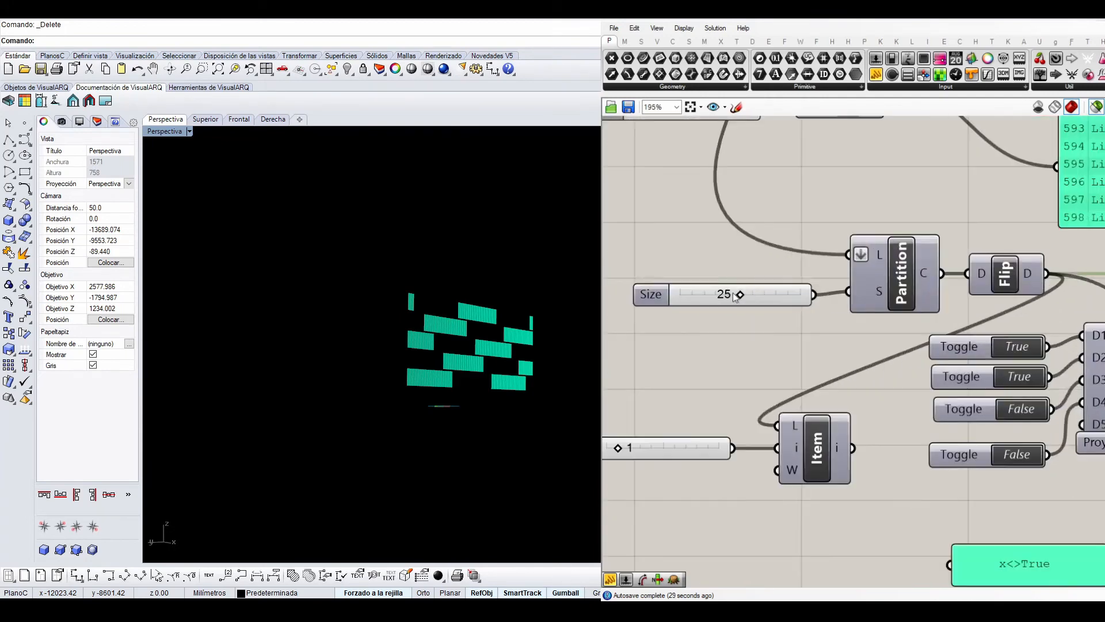
double_click(715, 294)
type("15")
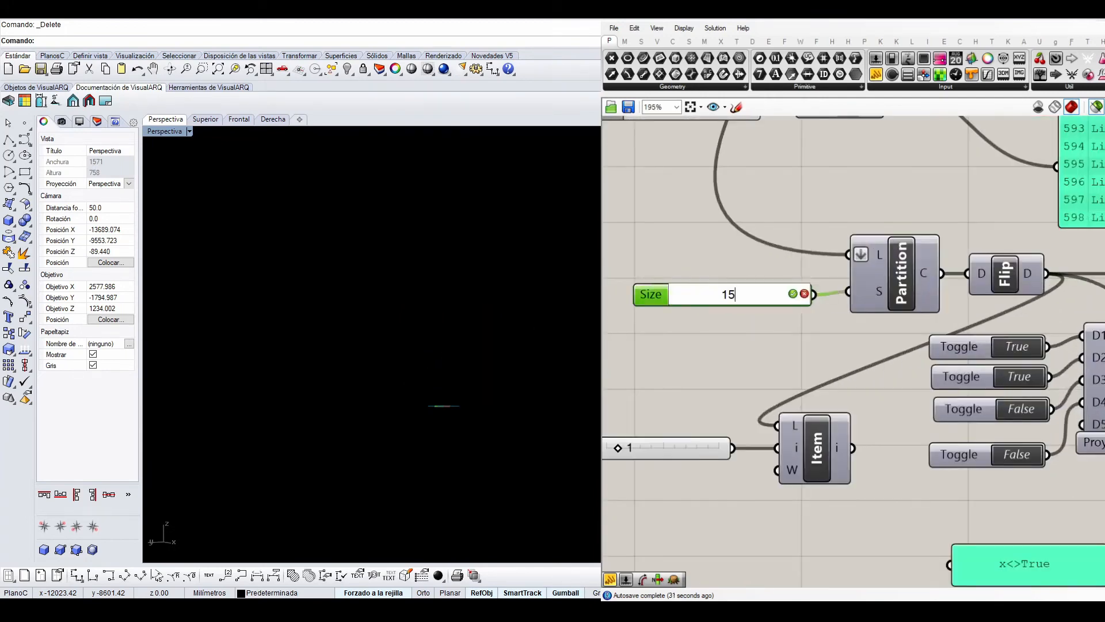
key("Return")
scroll(803, 326, "down", 6)
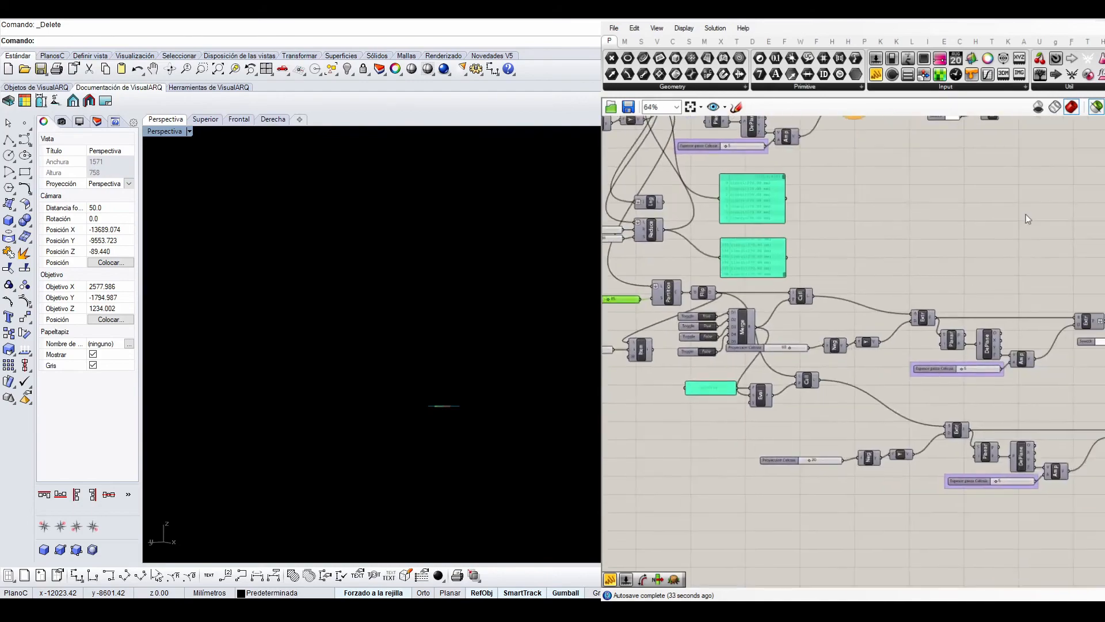
right_click_drag(441, 311, 452, 370)
scroll(459, 377, "up", 6)
scroll(459, 378, "up", 8)
right_click_drag(1055, 382, 910, 342)
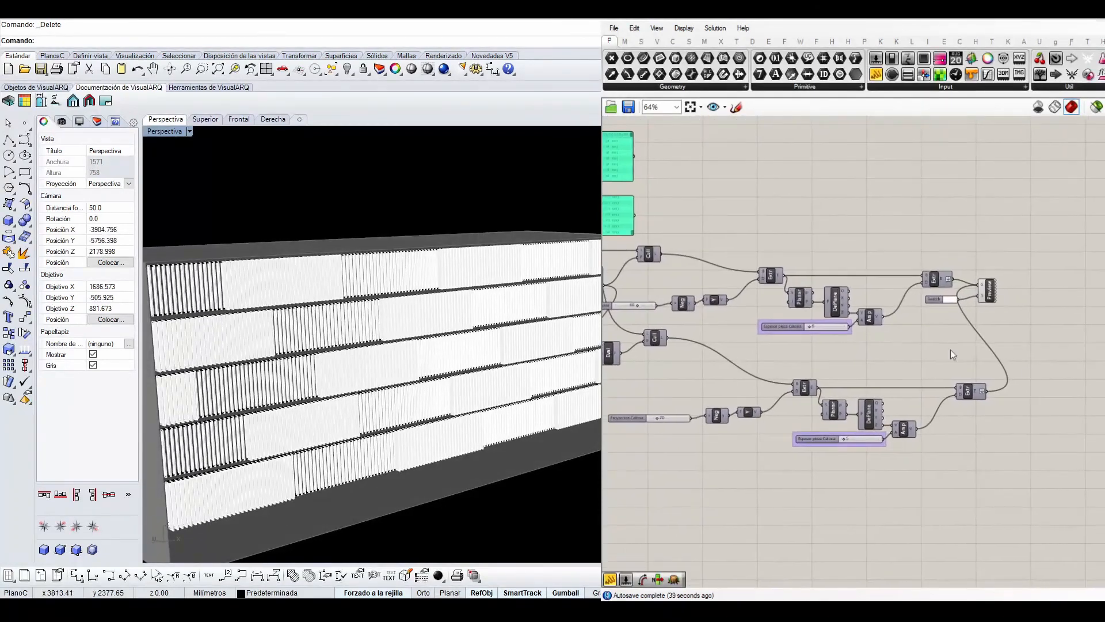
Step: Disconnect the lower extrusion from the Custom Preview's geometry input, and add it back to the same input
scroll(978, 316, "up", 3)
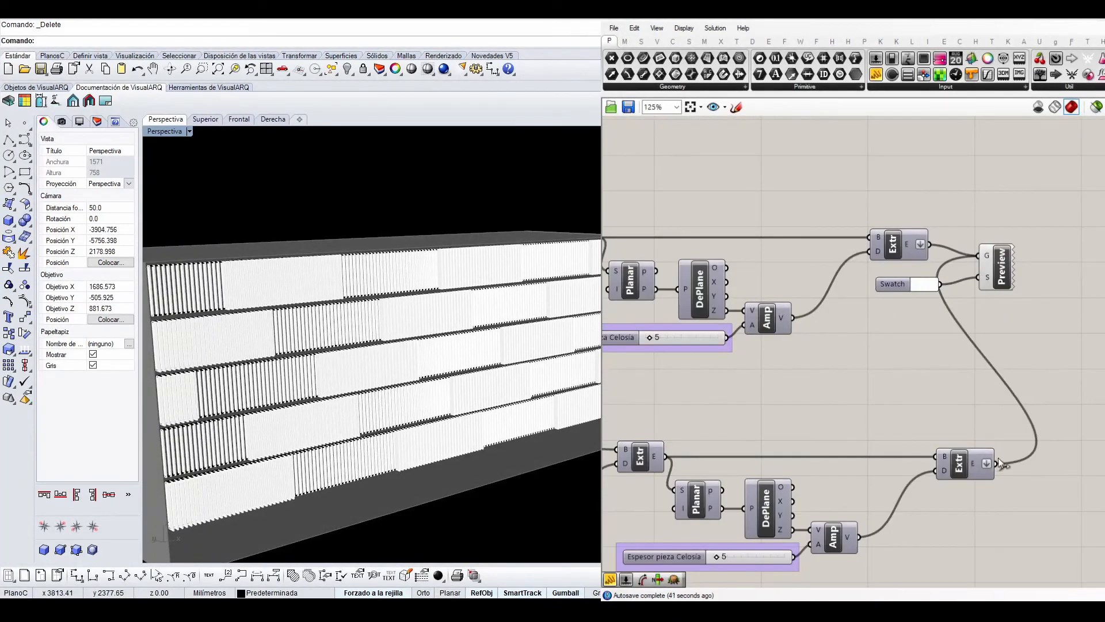
left_click_drag(997, 463, 979, 257, "ctrl")
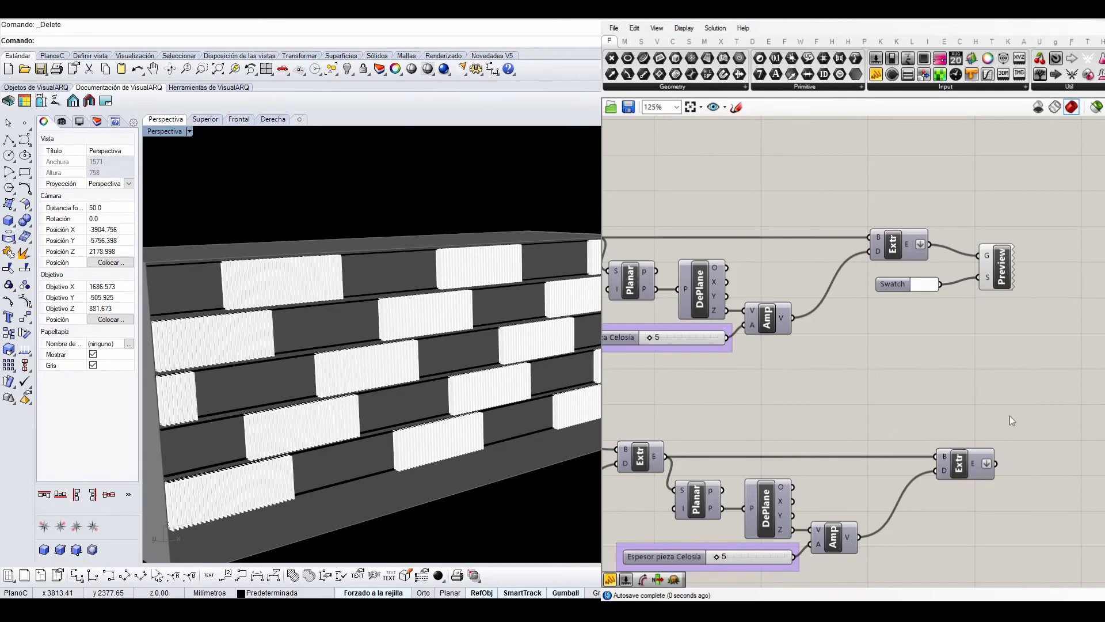
left_click_drag(995, 463, 1002, 264, "shift")
left_click(1016, 311)
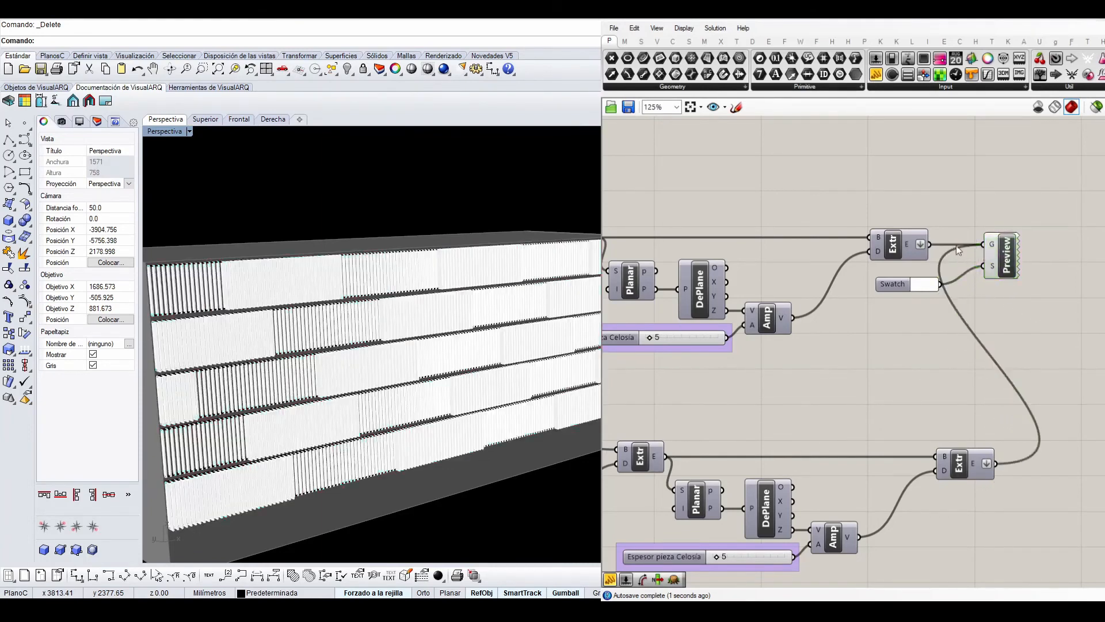
Step: Disconnect the lower extrusion from the shared Custom Preview, and connect it to a duplicated Custom Preview with its own grey Swatch
left_click_drag(995, 471, 983, 245, "ctrl")
left_click_drag(930, 265, 930, 266)
left_click_drag(1007, 254, 1073, 458, "alt")
left_click(1063, 424)
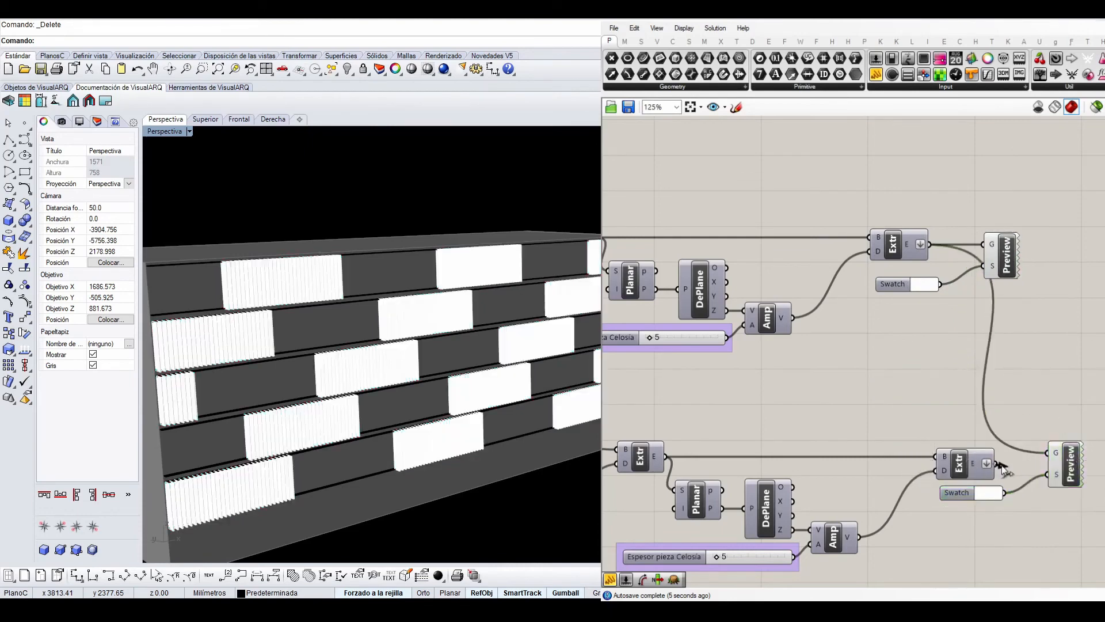
left_click_drag(998, 464, 1048, 463)
left_click(1060, 468)
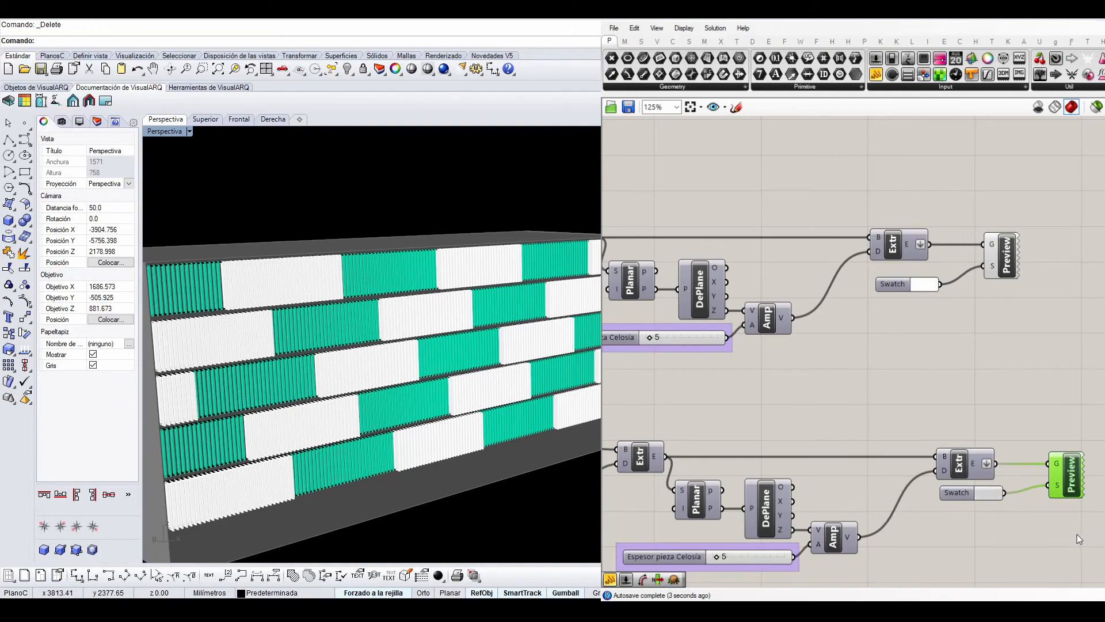
left_click(1065, 280)
right_click_drag(360, 299, 377, 314)
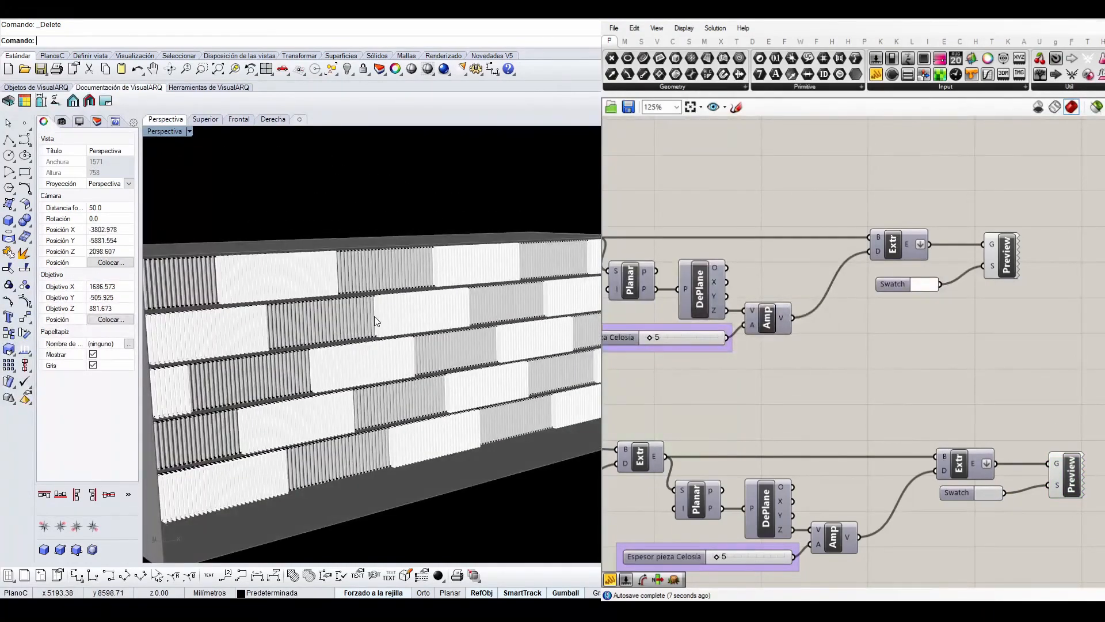
scroll(374, 316, "down", 5)
scroll(888, 441, "down", 5)
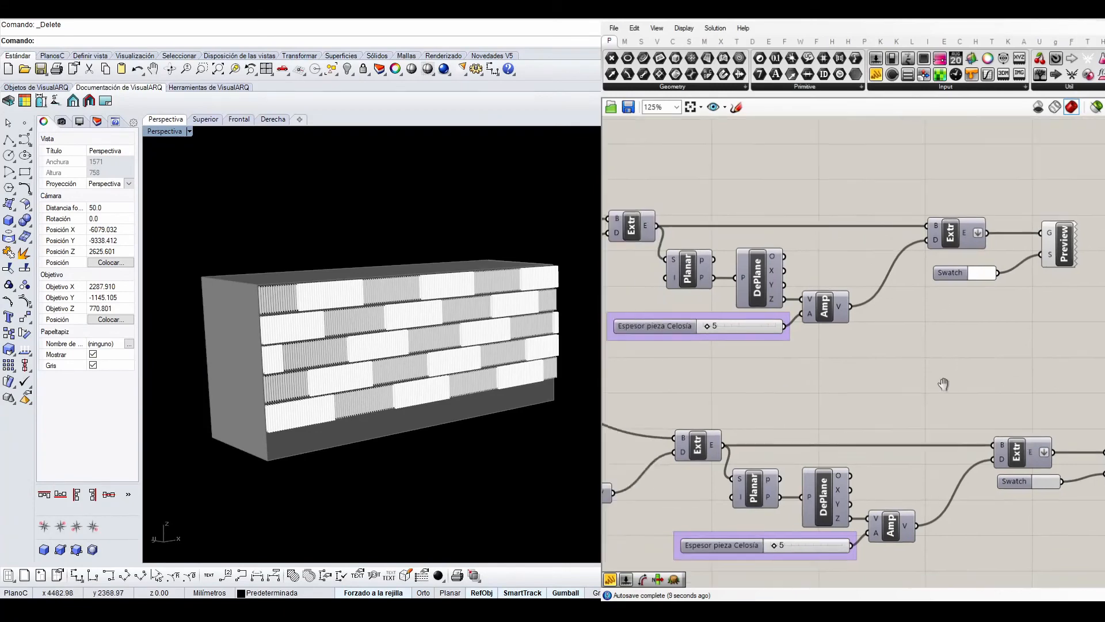
Step: Duplicate the Reduce component with its Reduction and Seed sliders, placing the copy above the upper Cull's output wire
scroll(745, 239, "up", 4)
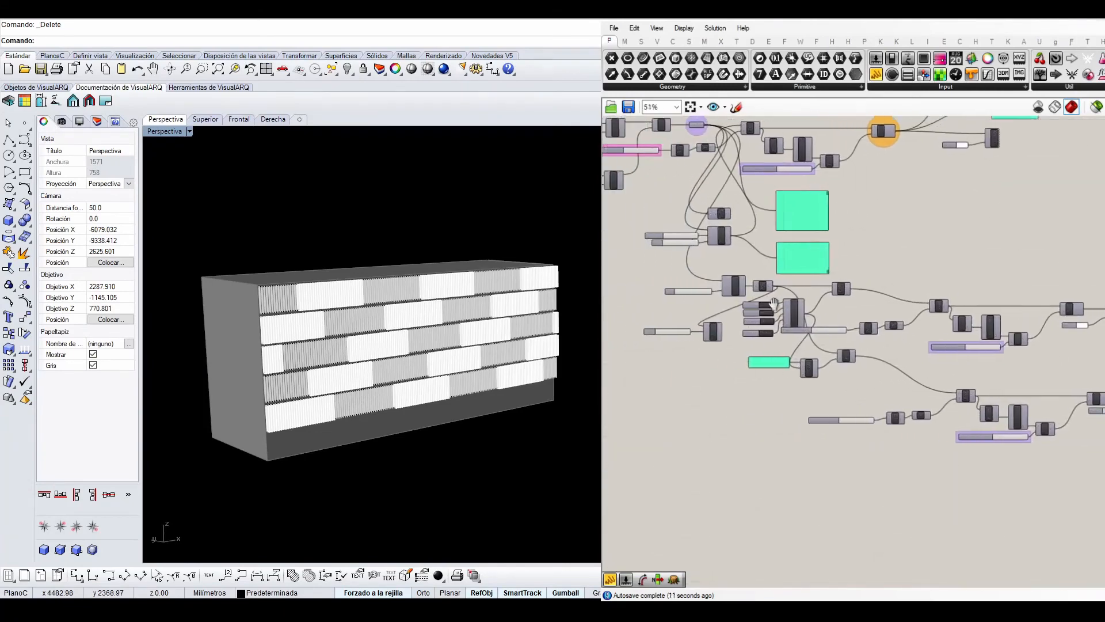
left_click_drag(734, 262, 593, 209)
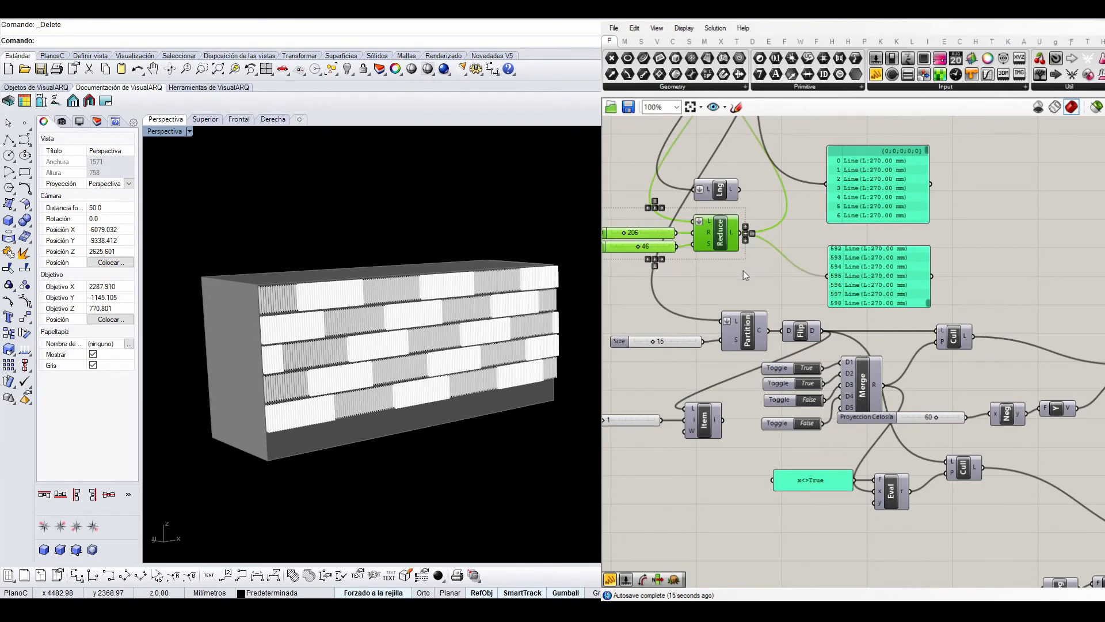
left_click_drag(727, 224, 1085, 269, "alt")
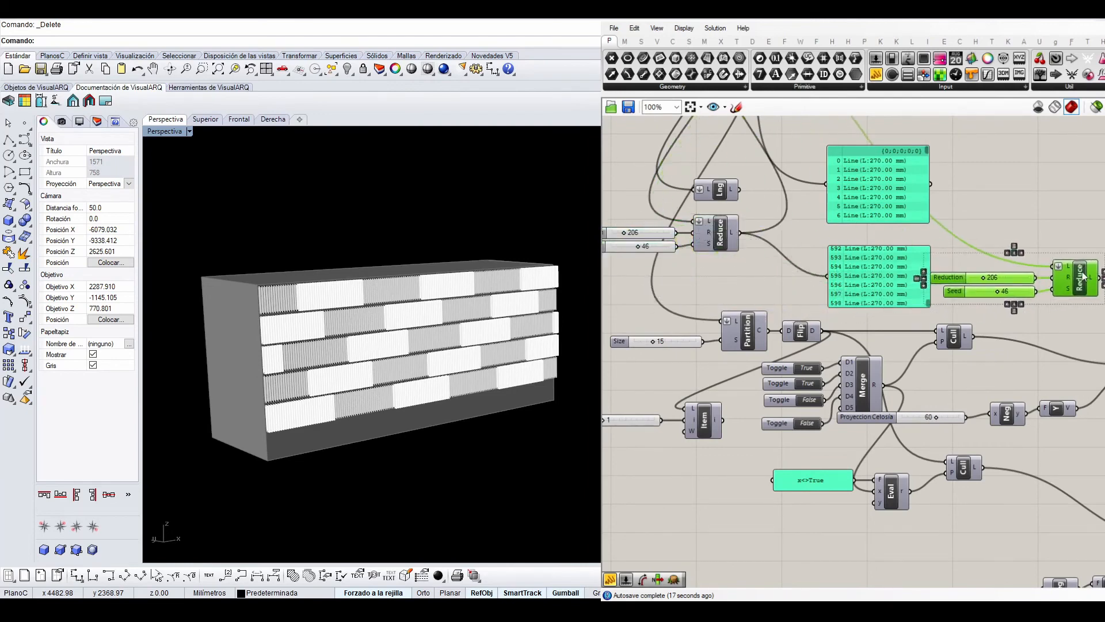
right_click_drag(1085, 321, 1013, 278)
scroll(1013, 278, "down", 1)
scroll(1013, 278, "up", 1)
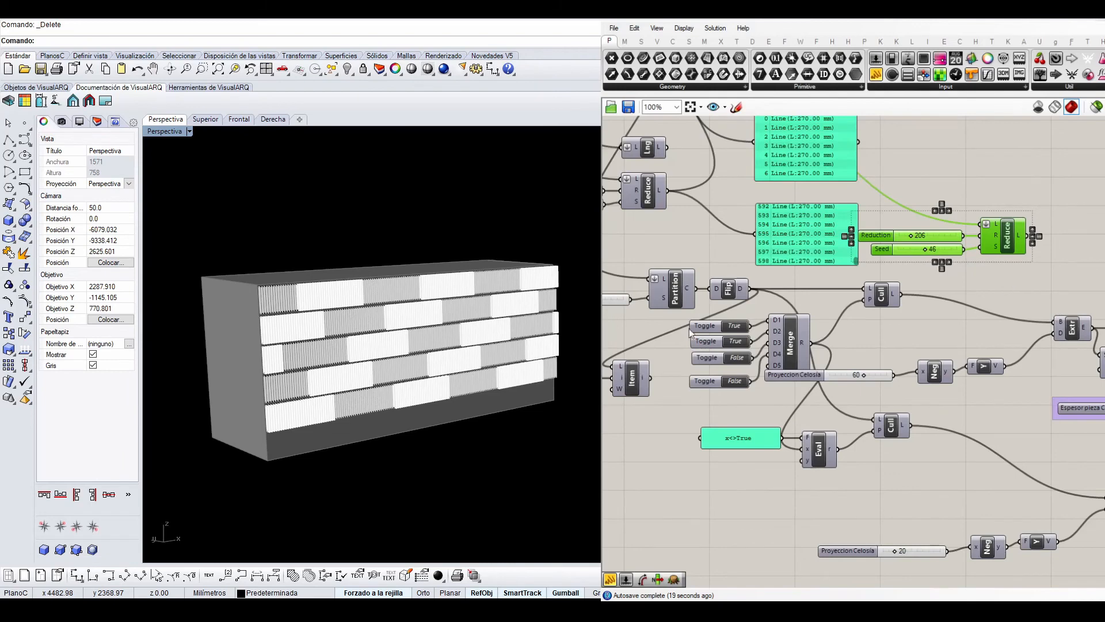
left_click(933, 331)
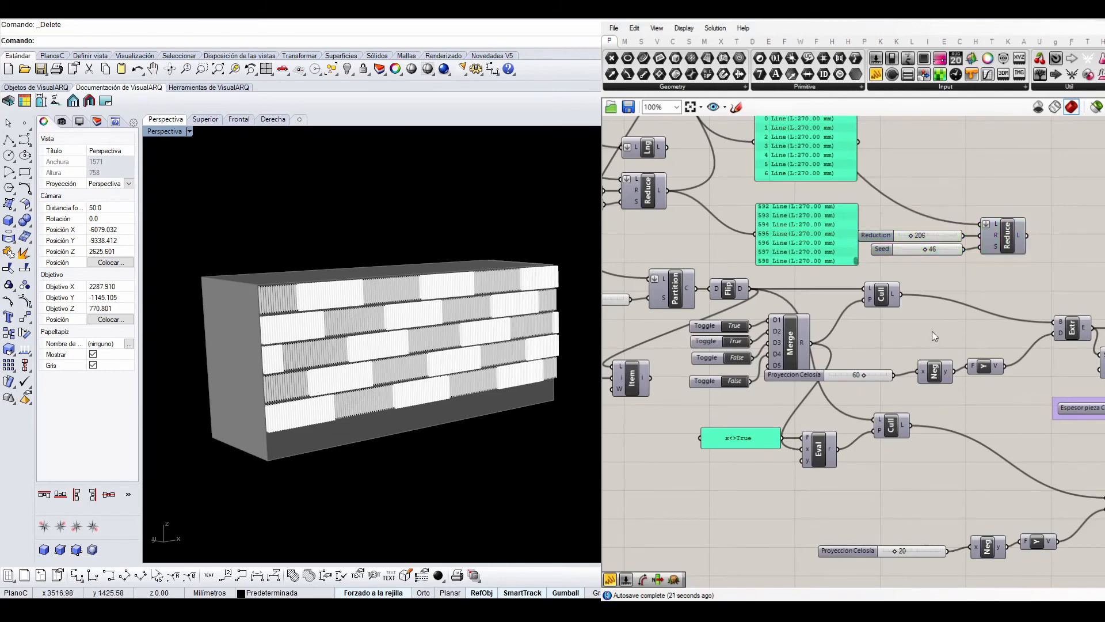
scroll(975, 276, "up", 1)
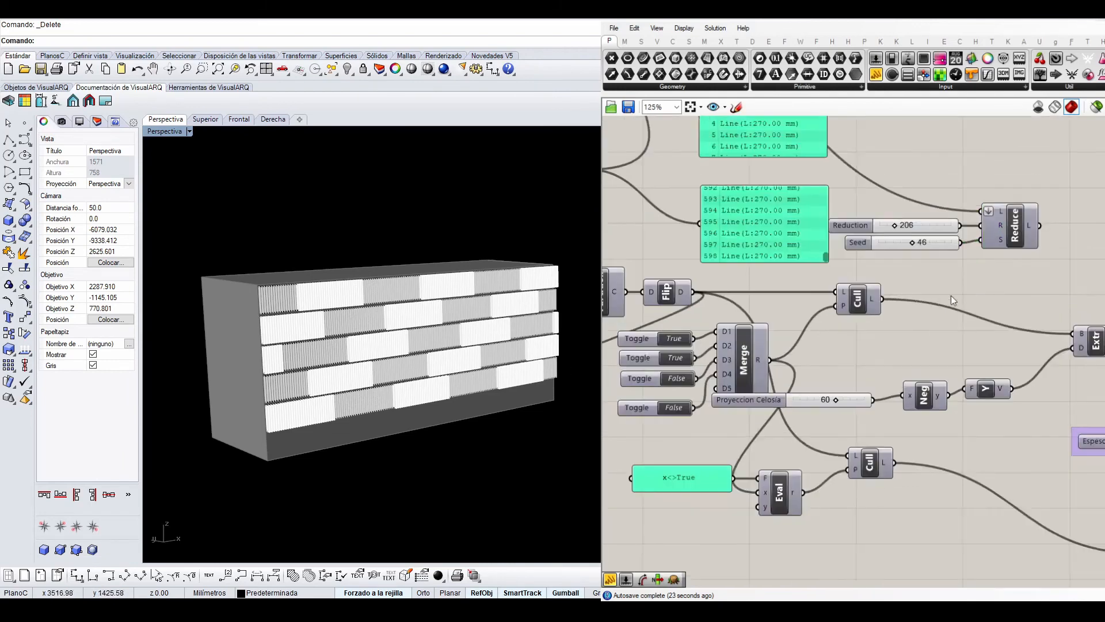
right_click_drag(956, 268, 951, 272)
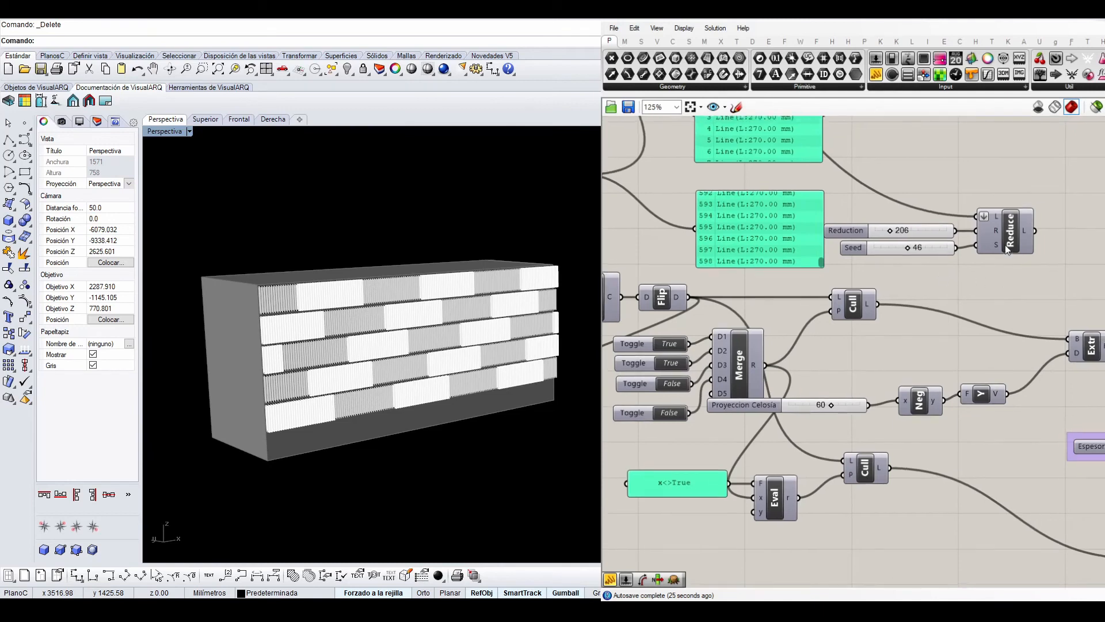
Step: Restrict the preview to selected components and feed the upper Cull's output into the copied Reduce component's list input
left_click(852, 311)
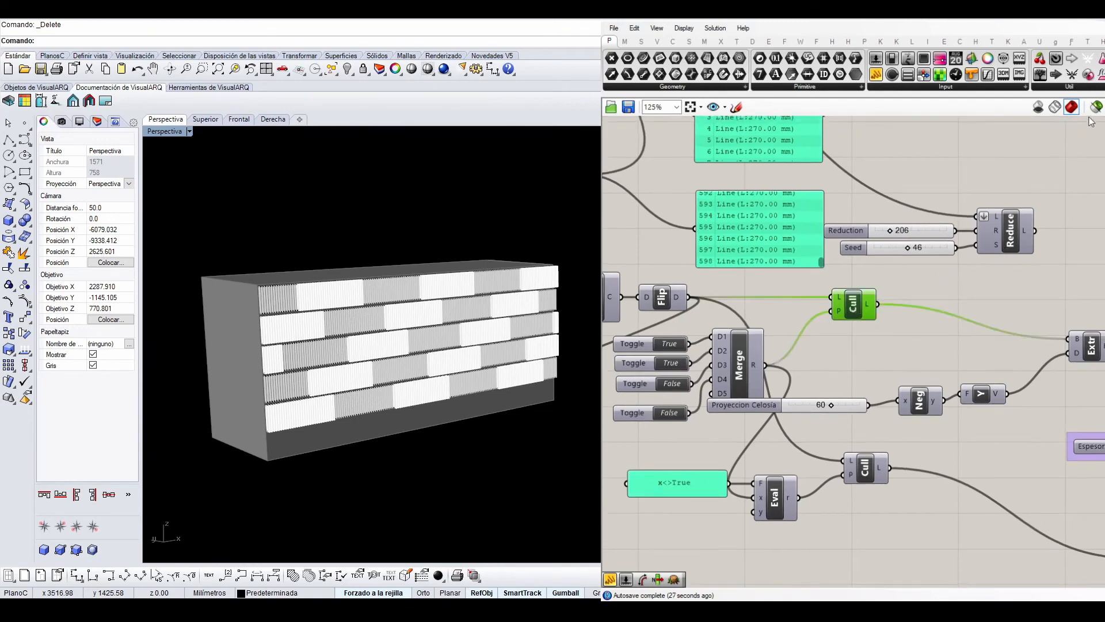
left_click(1096, 107)
left_click(951, 285)
left_click(835, 312)
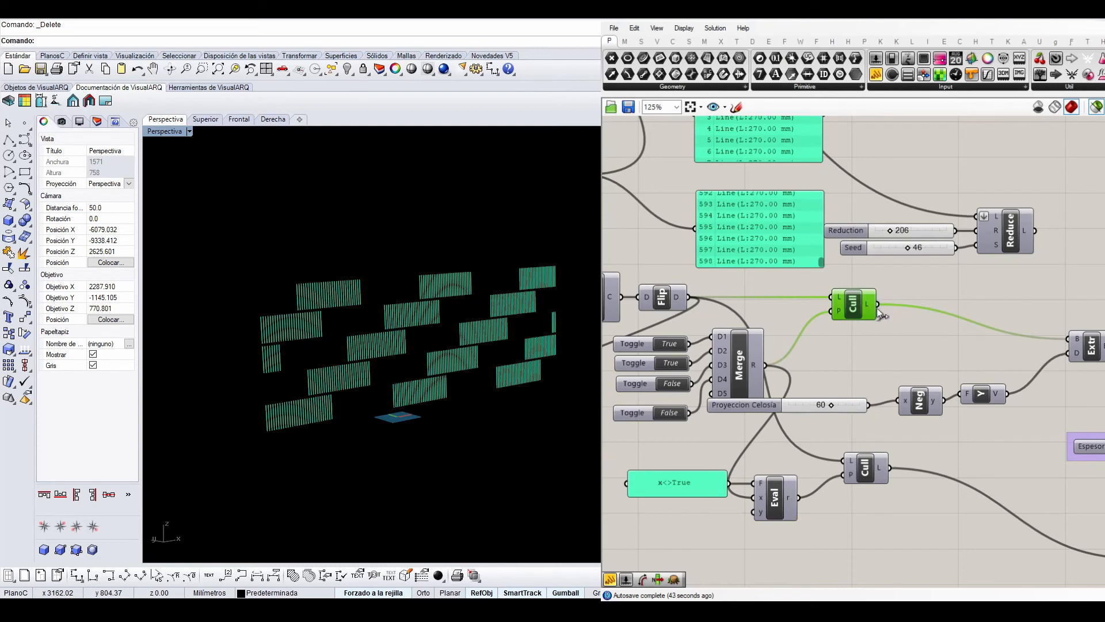
left_click_drag(878, 309, 976, 216)
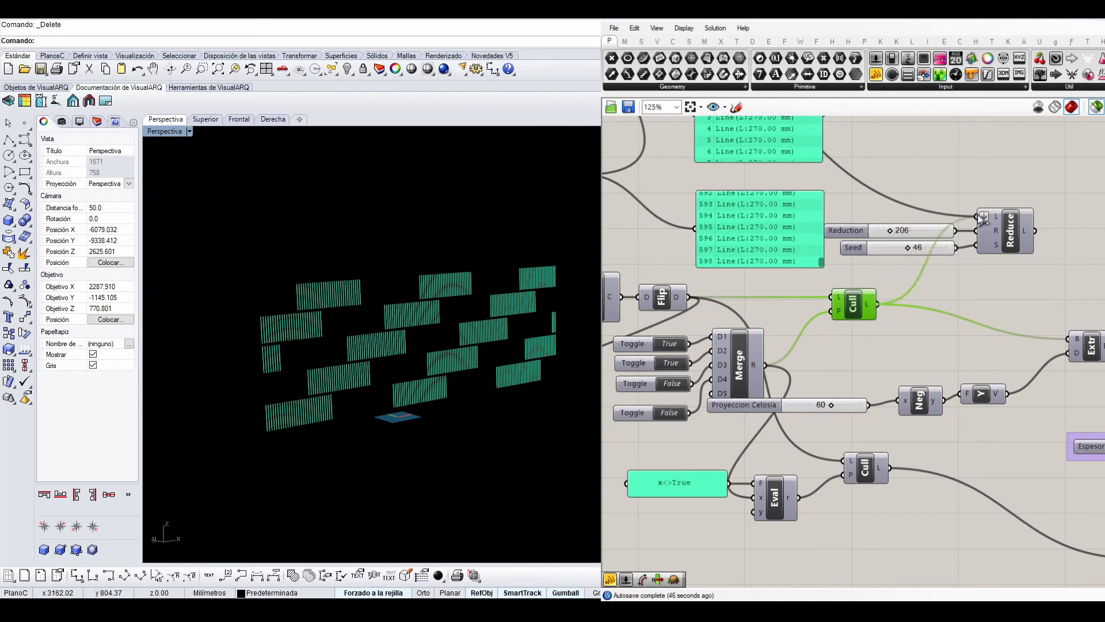
left_click(1013, 229)
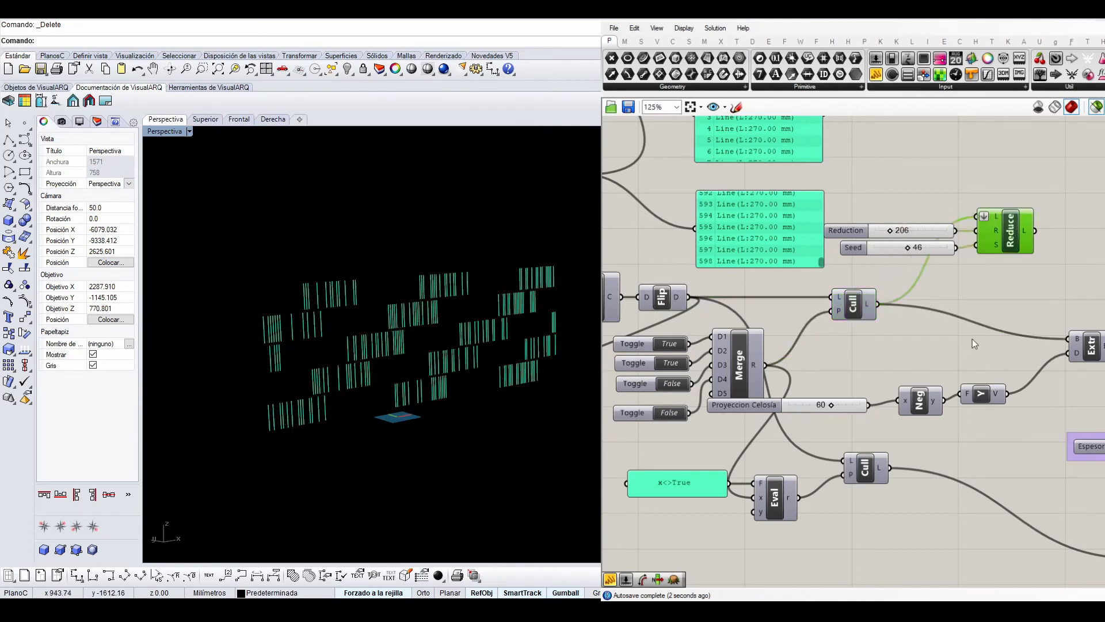
Step: Connect the copied Reduce component's output to the base input of the upper branch's first Extrude, replacing the Cull connection
right_click_drag(972, 338, 864, 337)
right_click_drag(374, 397, 336, 395)
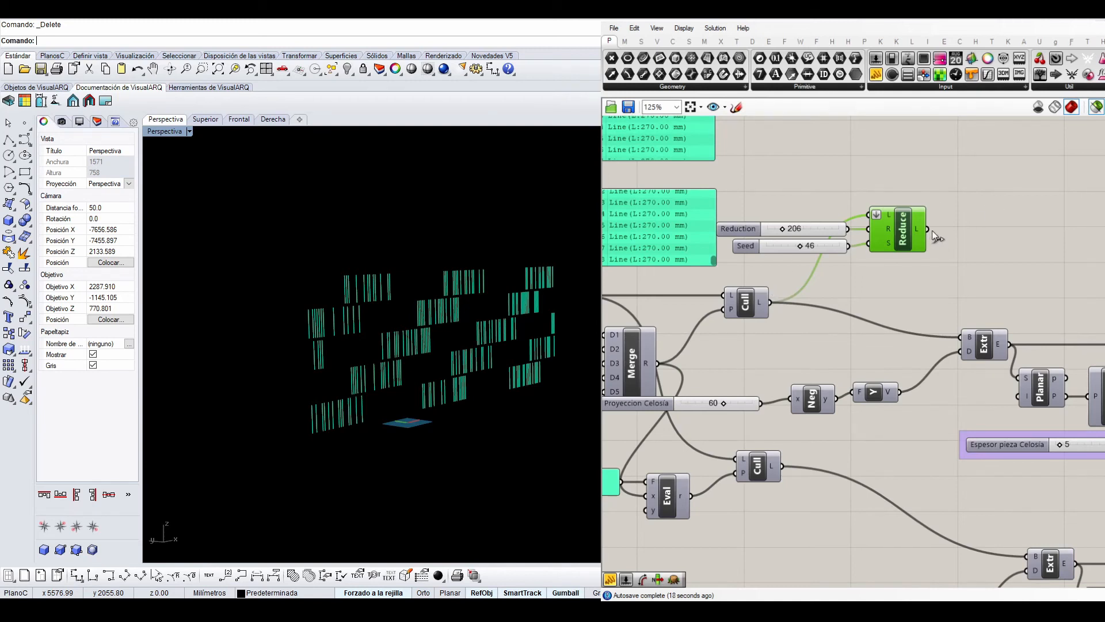
left_click_drag(927, 229, 964, 337)
scroll(940, 329, "down", 2)
right_click_drag(1035, 349, 910, 325)
scroll(907, 324, "down", 1)
scroll(1088, 343, "up", 2)
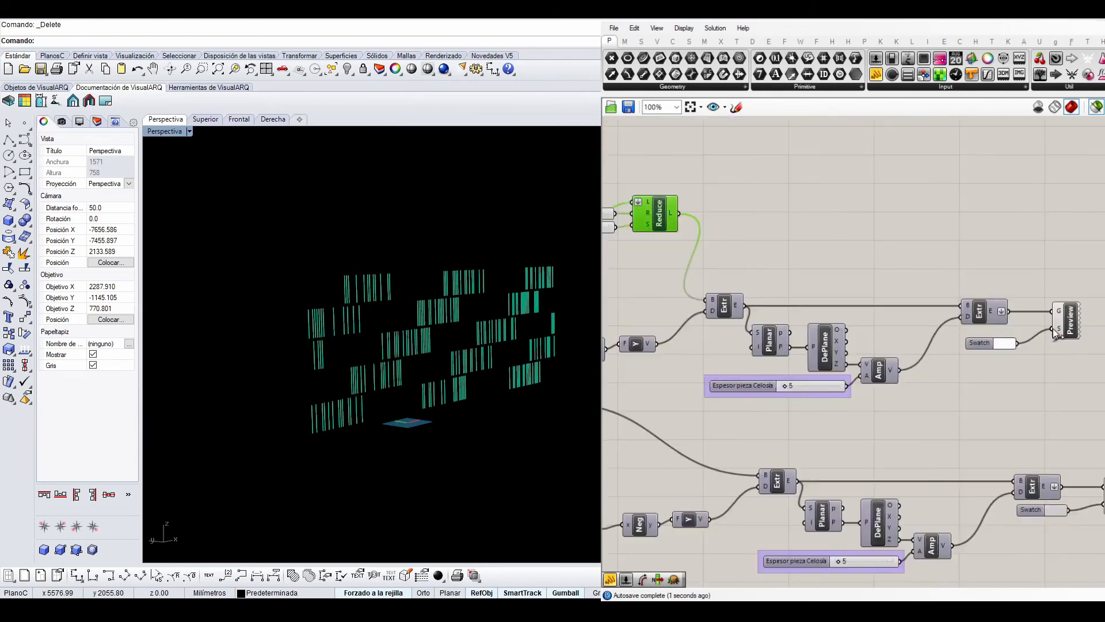
right_click_drag(826, 298, 836, 226)
Step: Set the Reduction slider of the upper branch's Reduce component to 177
scroll(748, 207, "up", 6)
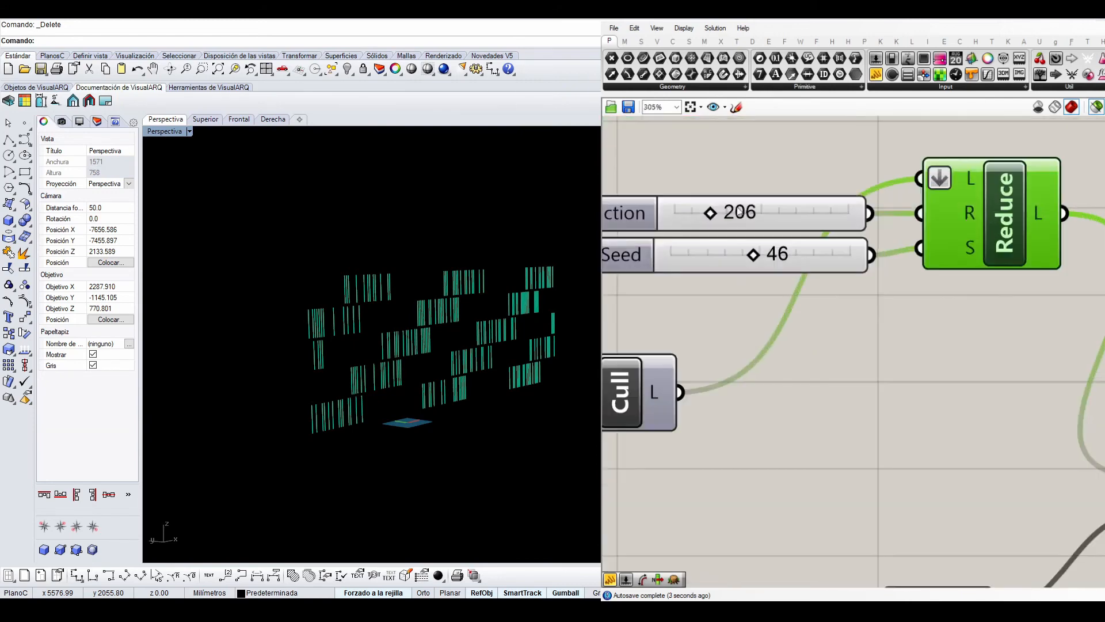
left_click_drag(715, 216, 674, 240)
scroll(360, 372, "down", 5)
right_click_drag(363, 373, 457, 354)
scroll(481, 346, "up", 5)
scroll(799, 342, "down", 8)
Step: Duplicate the upper branch's Reduce component with its sliders beside the lower Cull, and connect that Cull's output to the copy's list input
right_click_drag(1044, 340, 1050, 292)
left_click(913, 262)
scroll(896, 263, "up", 1)
left_click_drag(900, 249, 879, 392)
left_click_drag(811, 368, 894, 384)
left_click(895, 406)
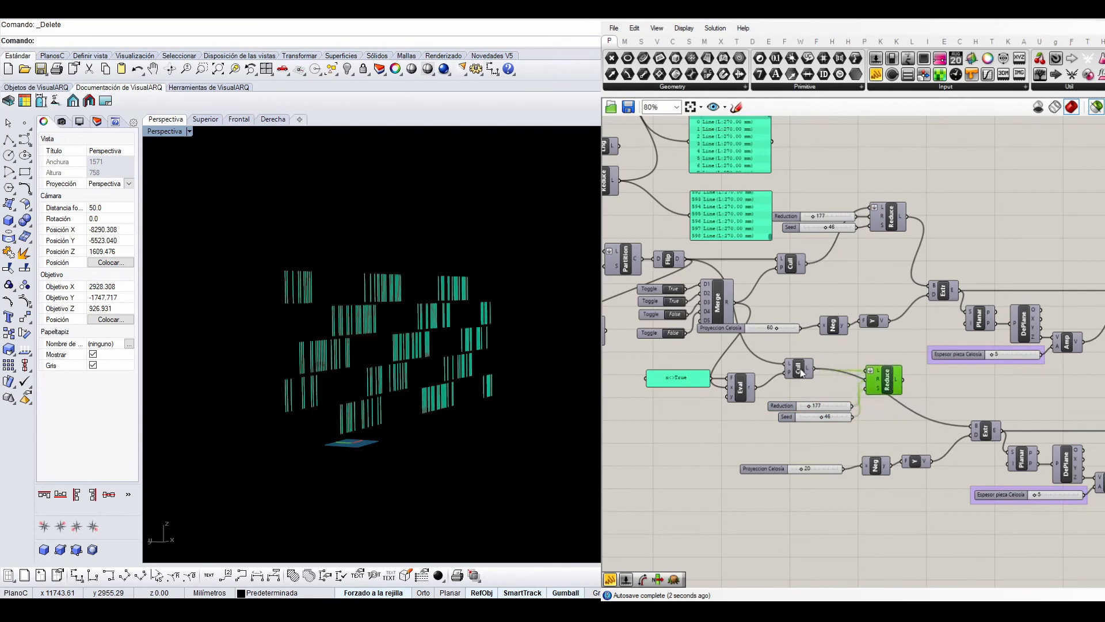
left_click(797, 261)
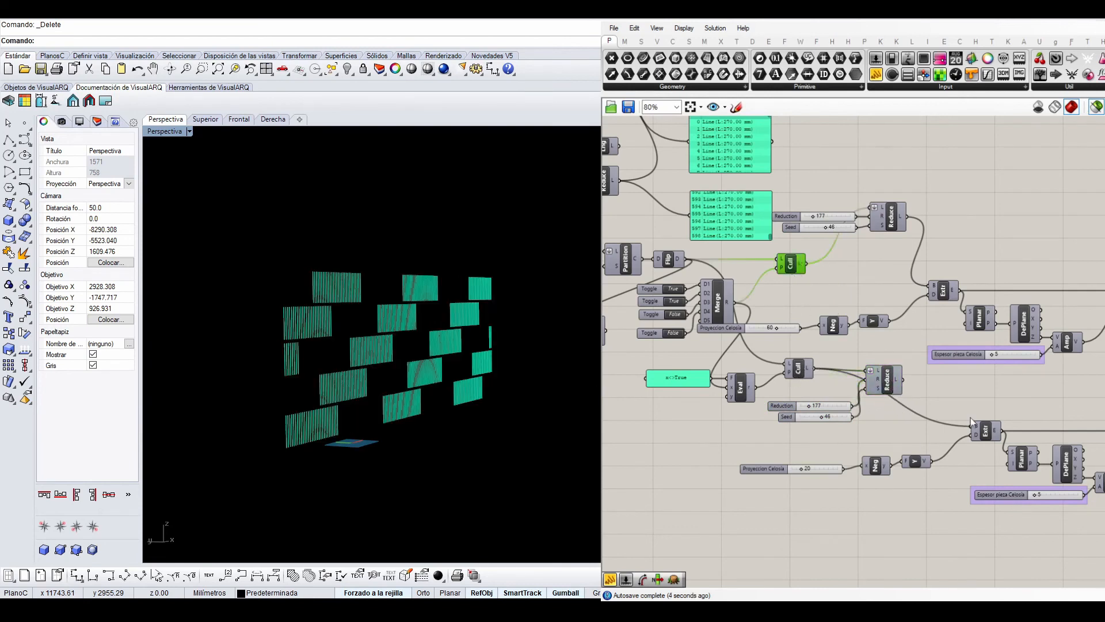
Step: Connect the lower Reduce component's output to the base input of the lower branch's first Extrude
left_click_drag(904, 380, 972, 424)
right_click_drag(1004, 398, 893, 400)
scroll(978, 397, "down", 1)
right_click_drag(1043, 398, 934, 395)
scroll(979, 374, "up", 1)
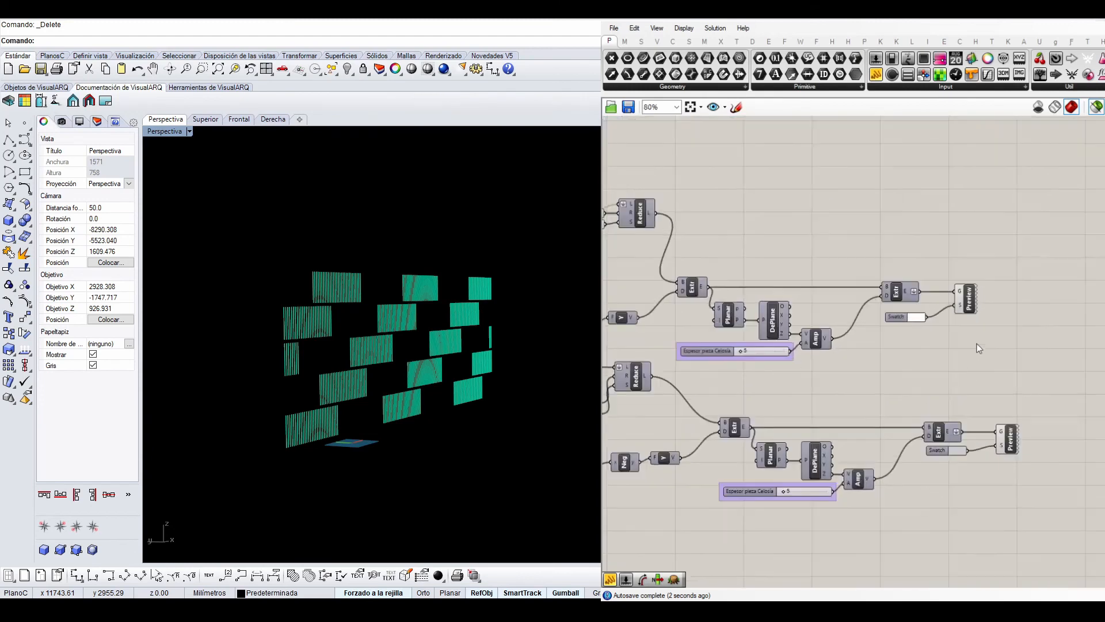
Step: Turn off the selected-only preview and inspect the randomly reduced slats on the volume up close
left_click(1064, 198)
left_click(1097, 108)
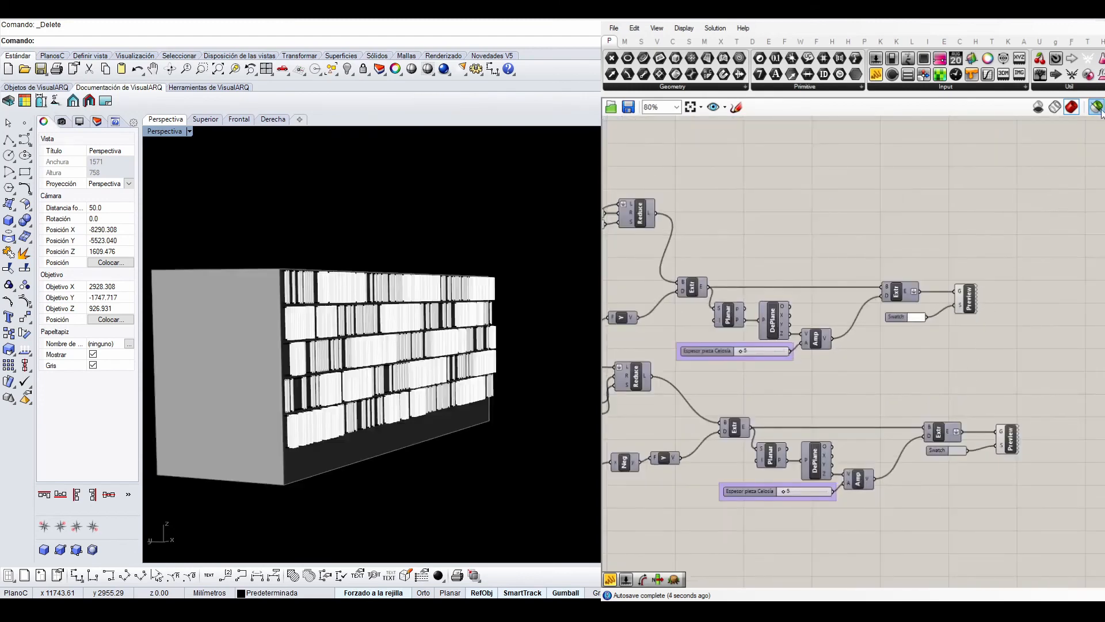
right_click_drag(454, 402, 350, 397)
scroll(336, 363, "up", 4)
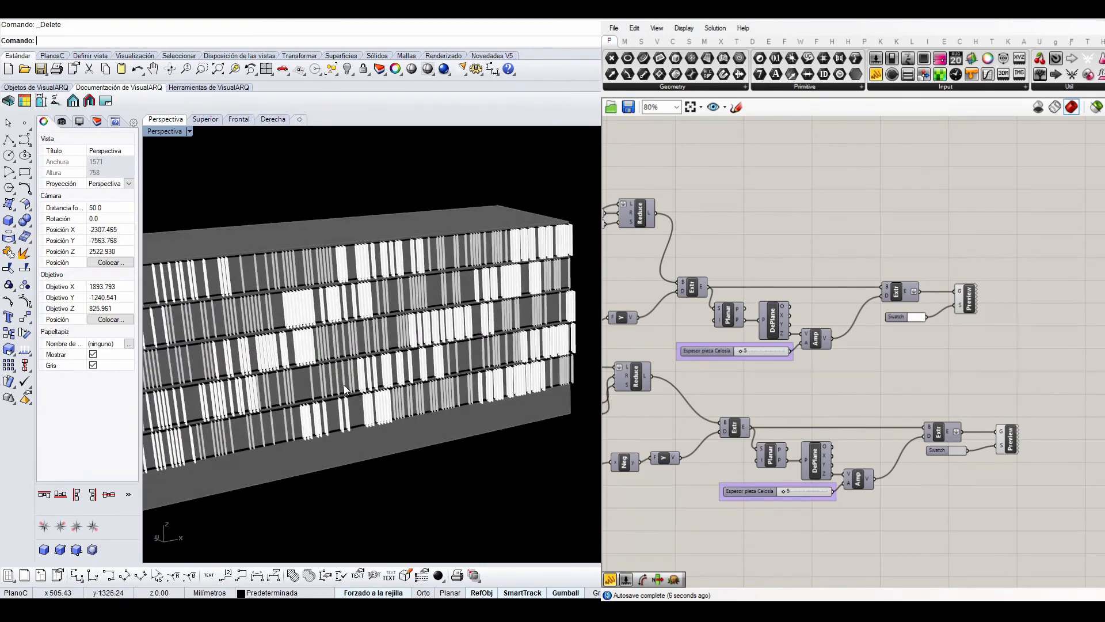
Step: Set the Reduction slider of the lower branch's Reduce component to 50
right_click_drag(824, 401, 840, 398)
scroll(744, 392, "up", 5)
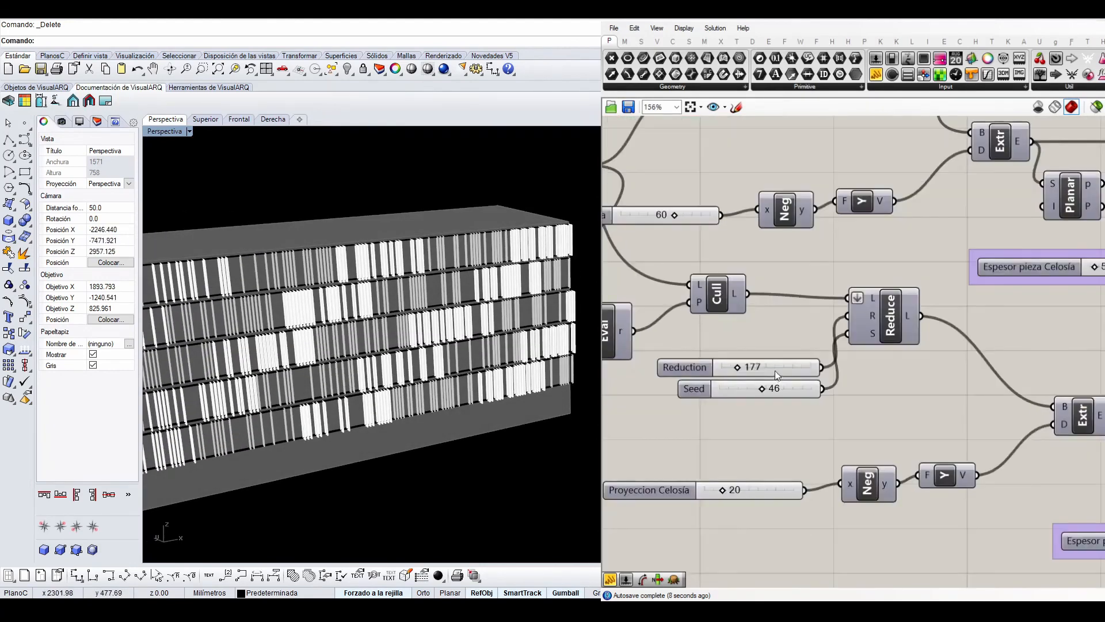
double_click(775, 370)
type("50")
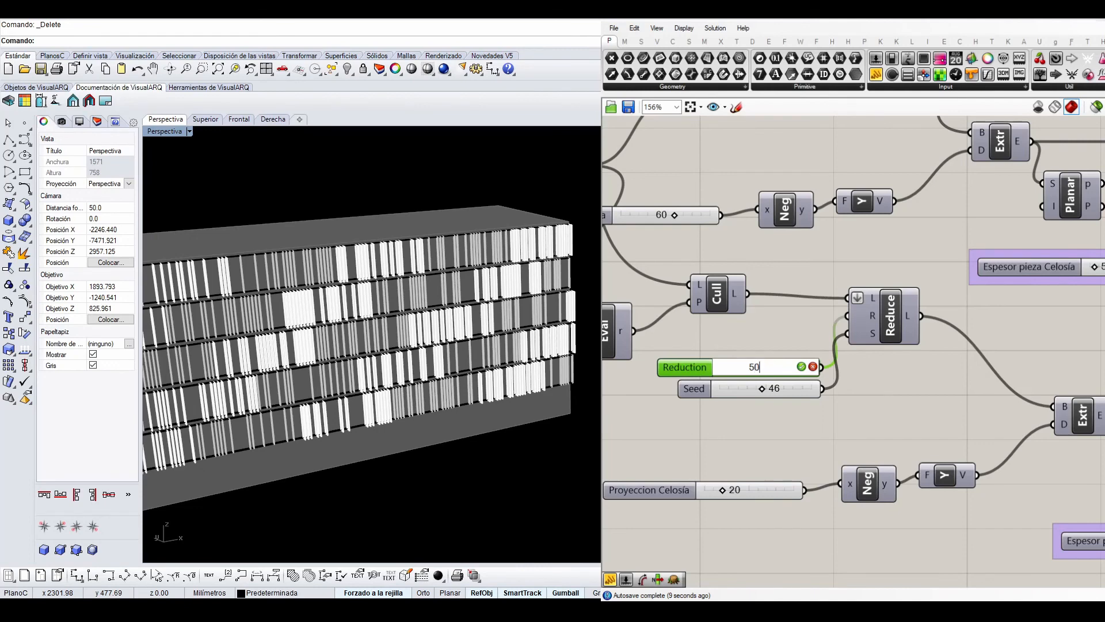
key("Return")
right_click_drag(377, 416, 452, 400)
scroll(419, 397, "down", 5)
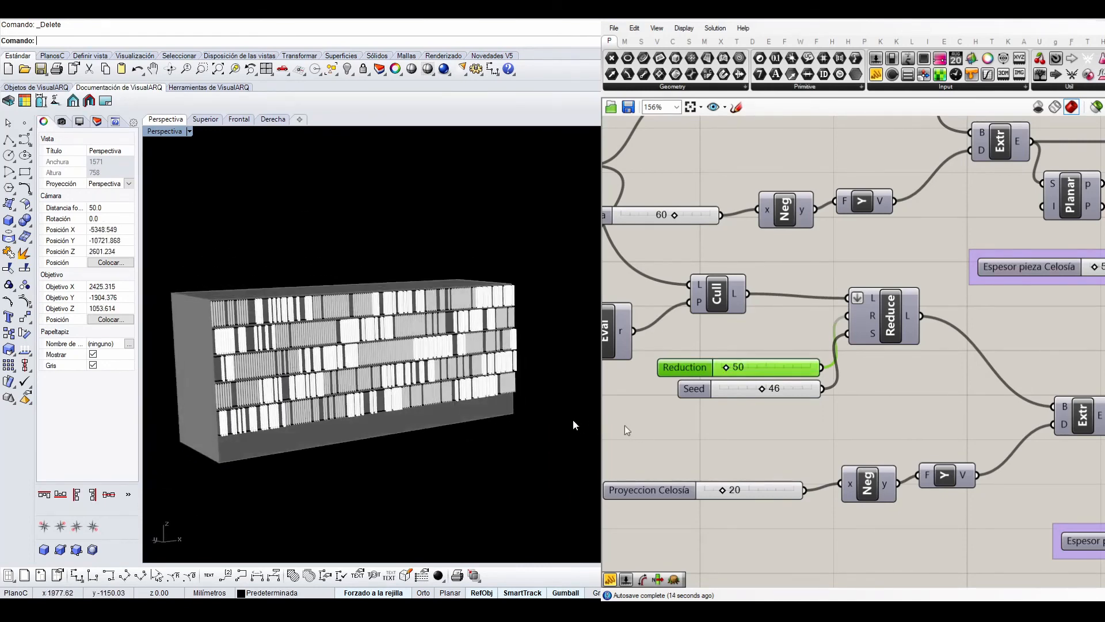
right_click_drag(573, 425, 577, 403)
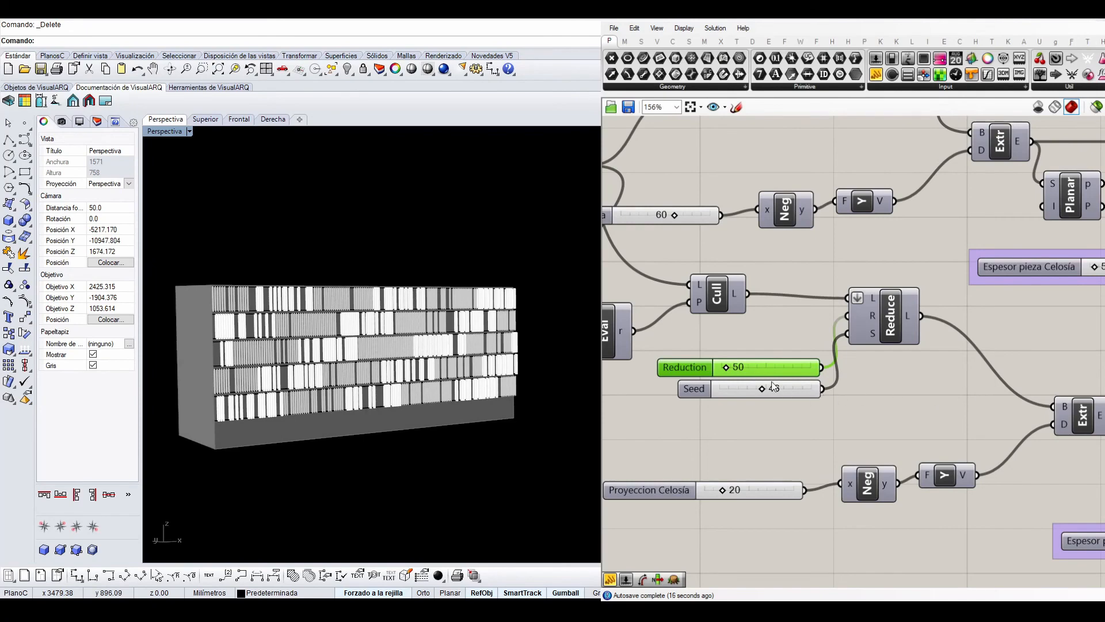
Step: Move the lower Reduce component's Reduction and Seed sliders farther from it, stacking them just below the Eval component
scroll(806, 371, "down", 2)
scroll(817, 366, "up", 3)
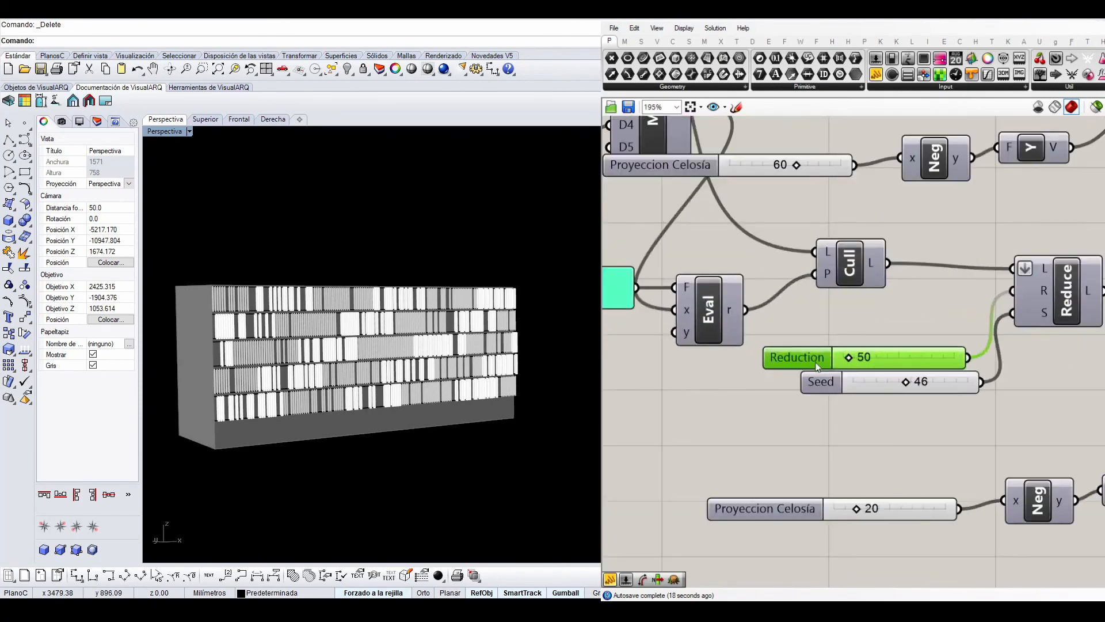
left_click_drag(817, 366, 732, 371)
left_click_drag(863, 379, 734, 385)
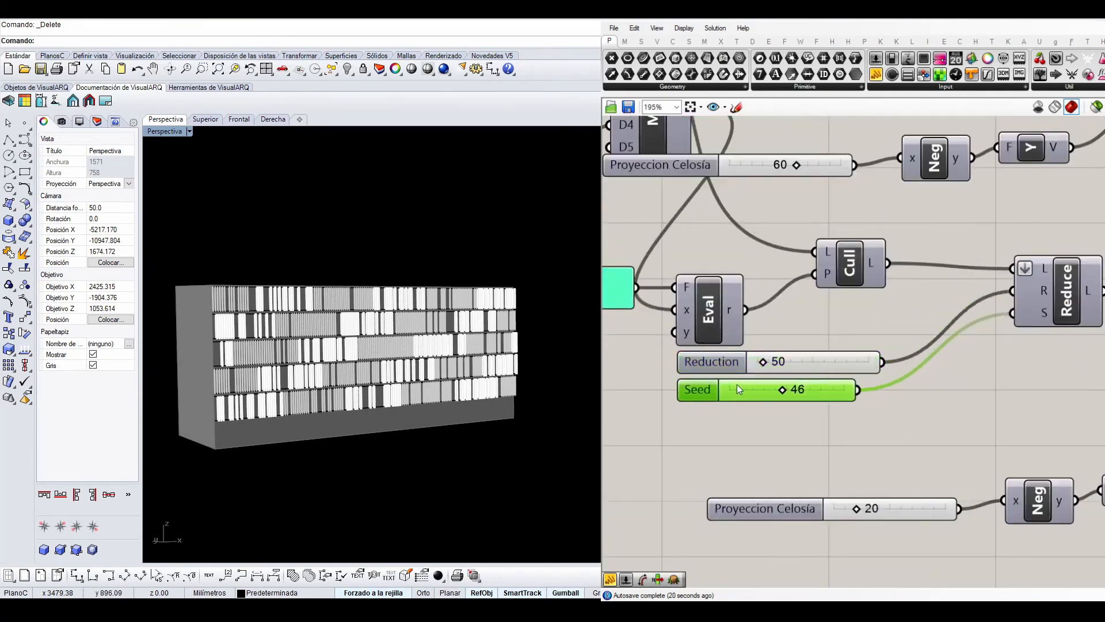
Step: Examine the density and thickness of the slats up close at the corner of the volume
right_click_drag(434, 384, 439, 410)
scroll(342, 340, "up", 4)
mouse_move(340, 340)
right_mouse_down()
mouse_move(311, 368)
mouse_move(357, 330)
right_mouse_up()
scroll(416, 303, "down", 2)
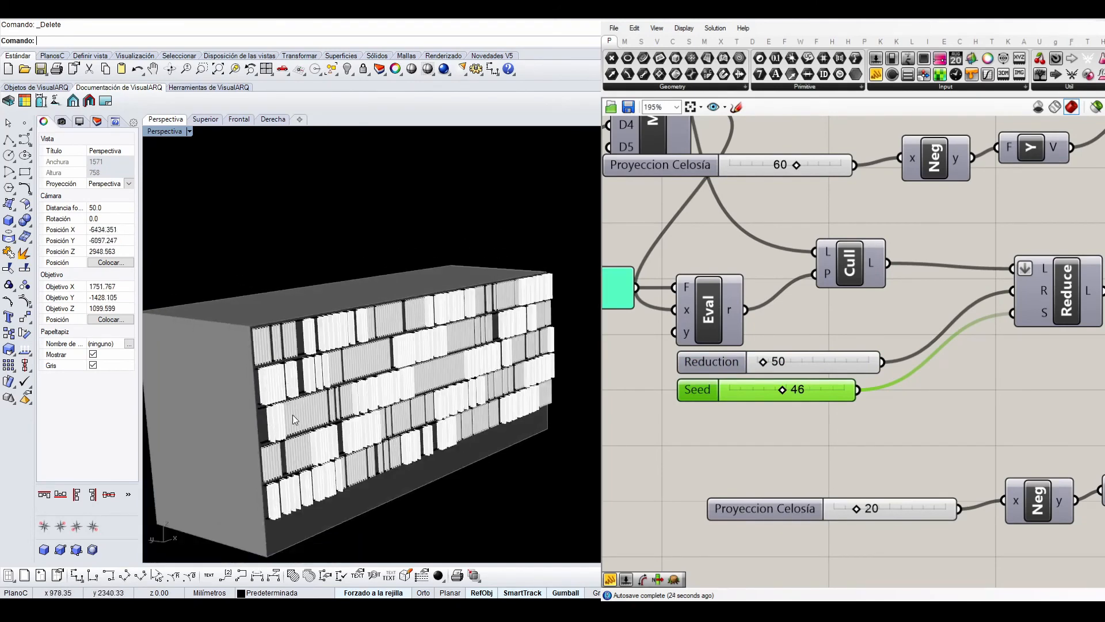
scroll(259, 352, "up", 4)
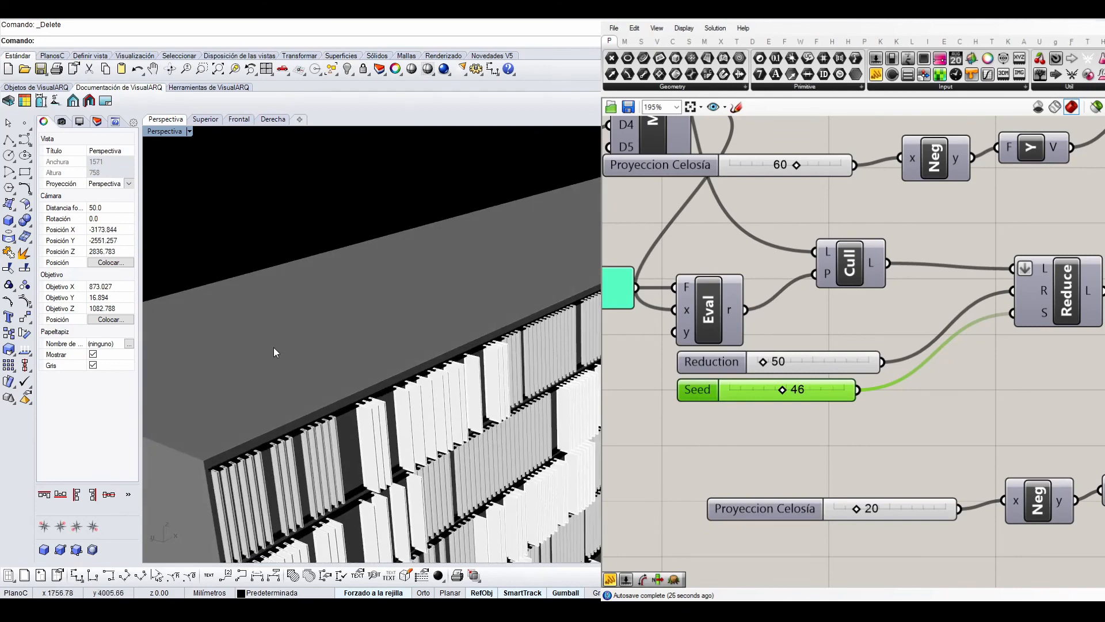
scroll(876, 436, "down", 3)
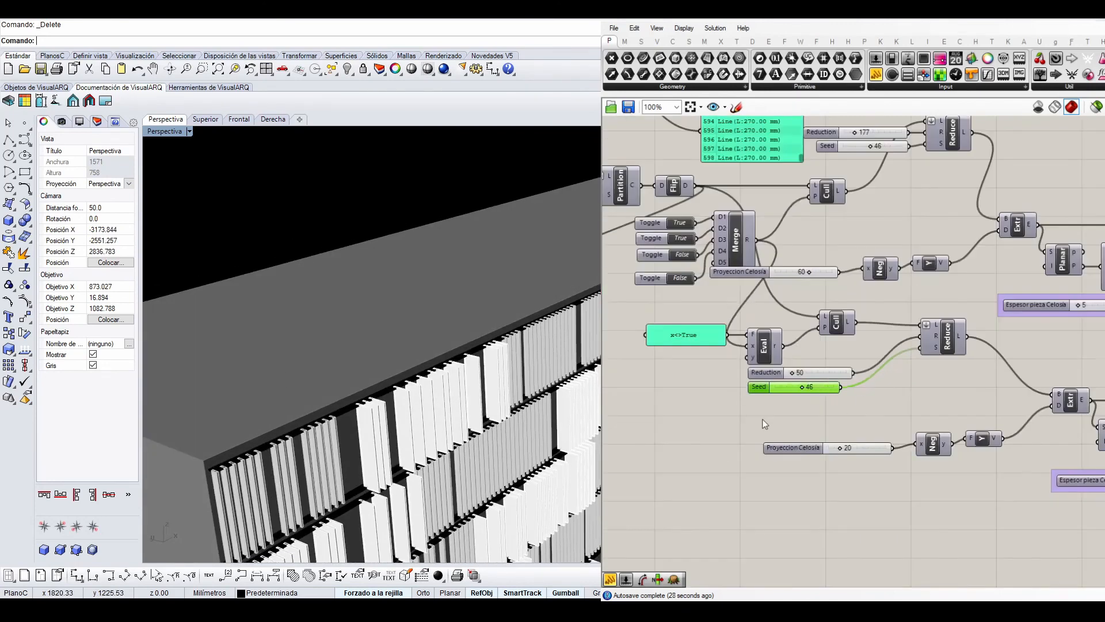
scroll(420, 359, "down", 4)
scroll(320, 434, "up", 4)
right_click_drag(407, 391, 306, 433)
scroll(199, 419, "up", 2)
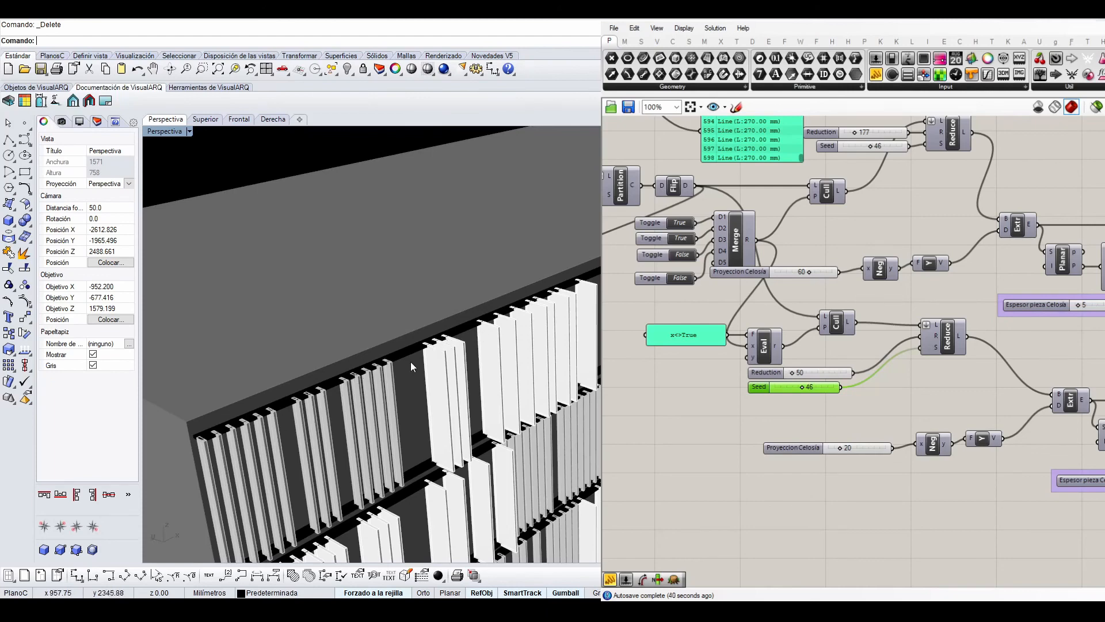
scroll(422, 346, "up", 10)
scroll(418, 346, "down", 6)
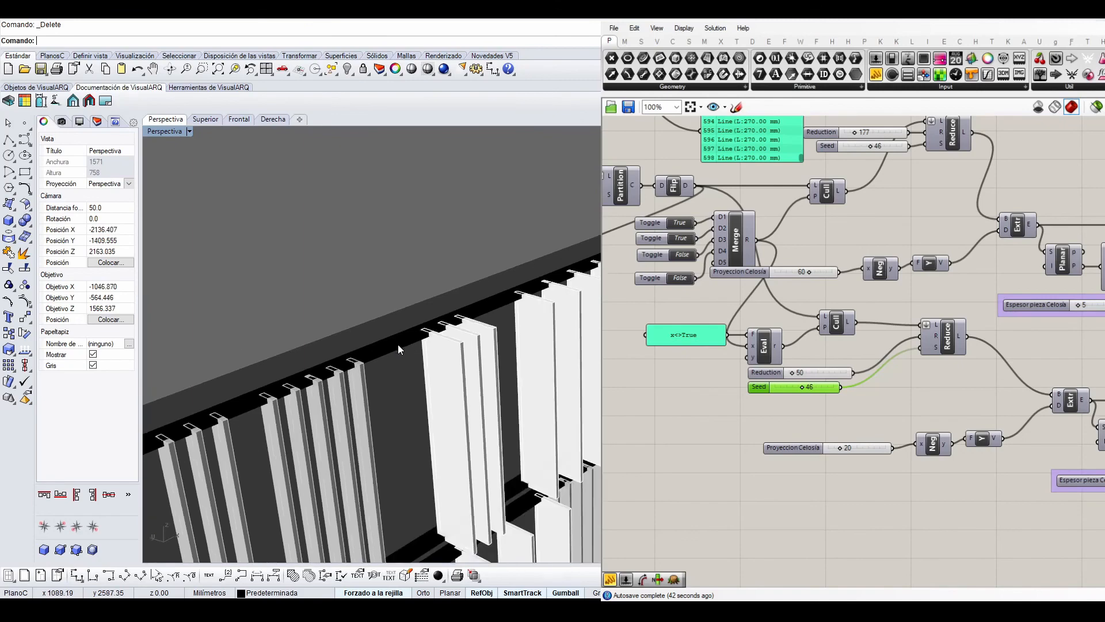
scroll(398, 345, "down", 4)
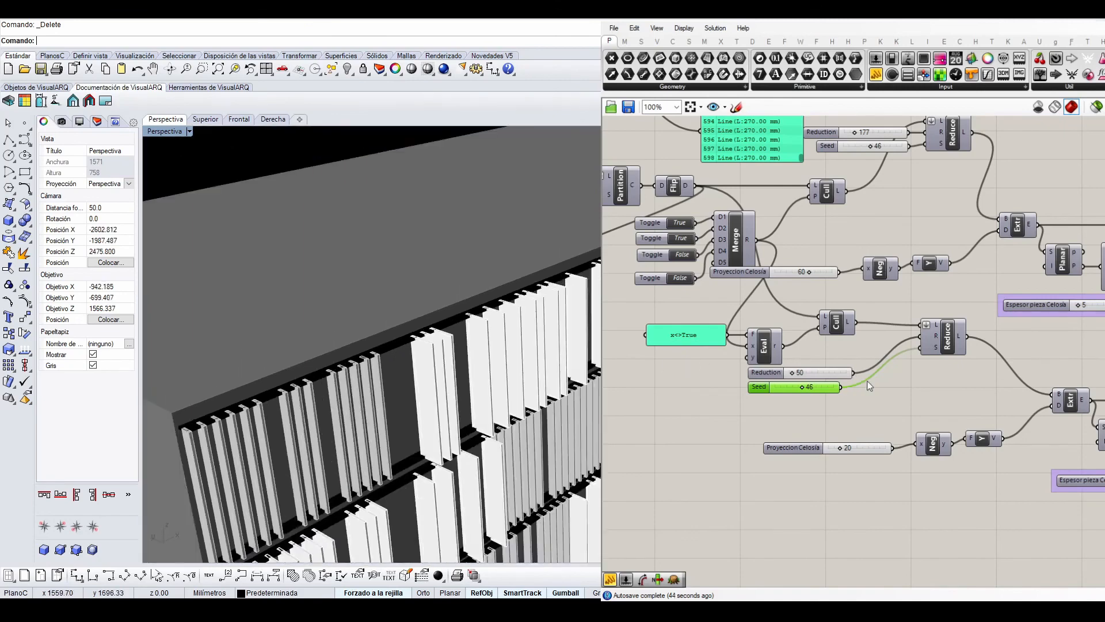
Step: Set the lower branch's Espesor pieza Celosía slider to 3 and check the thinner slats up close
right_click_drag(954, 366, 827, 344)
scroll(827, 344, "down", 1)
right_click_drag(963, 371, 833, 349)
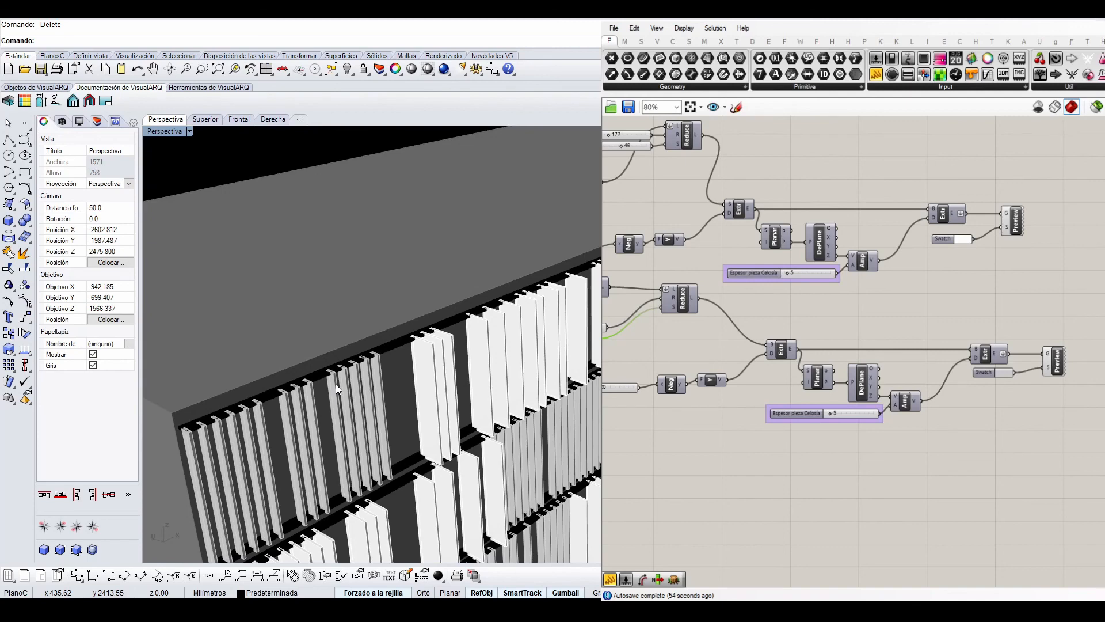
right_click_drag(744, 424, 884, 398)
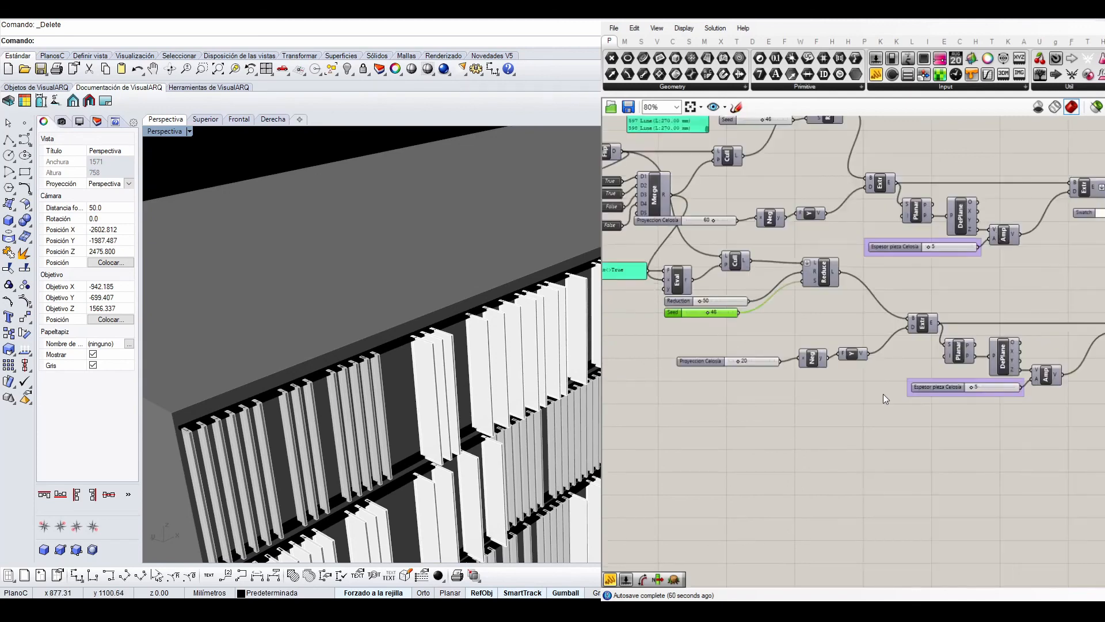
scroll(983, 396, "up", 7)
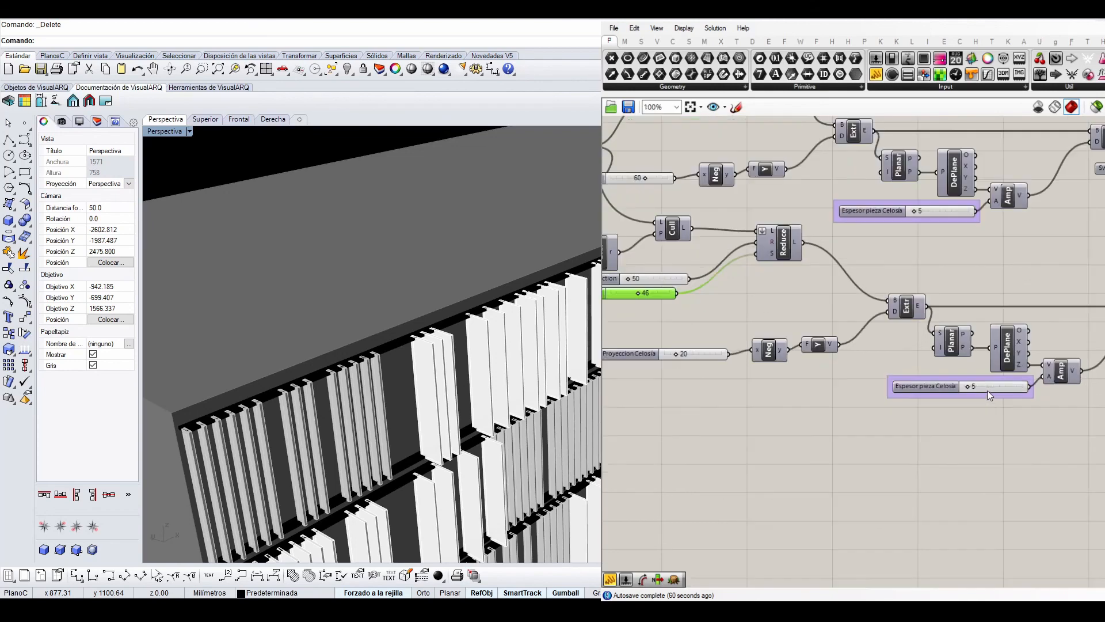
double_click(973, 385)
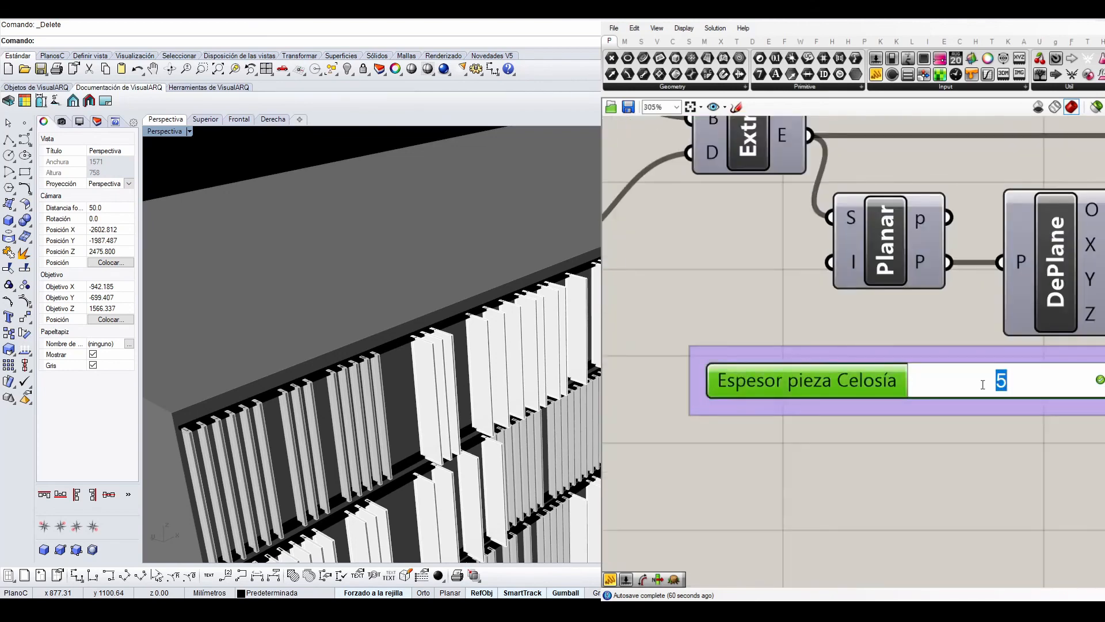
type("3")
key("Return")
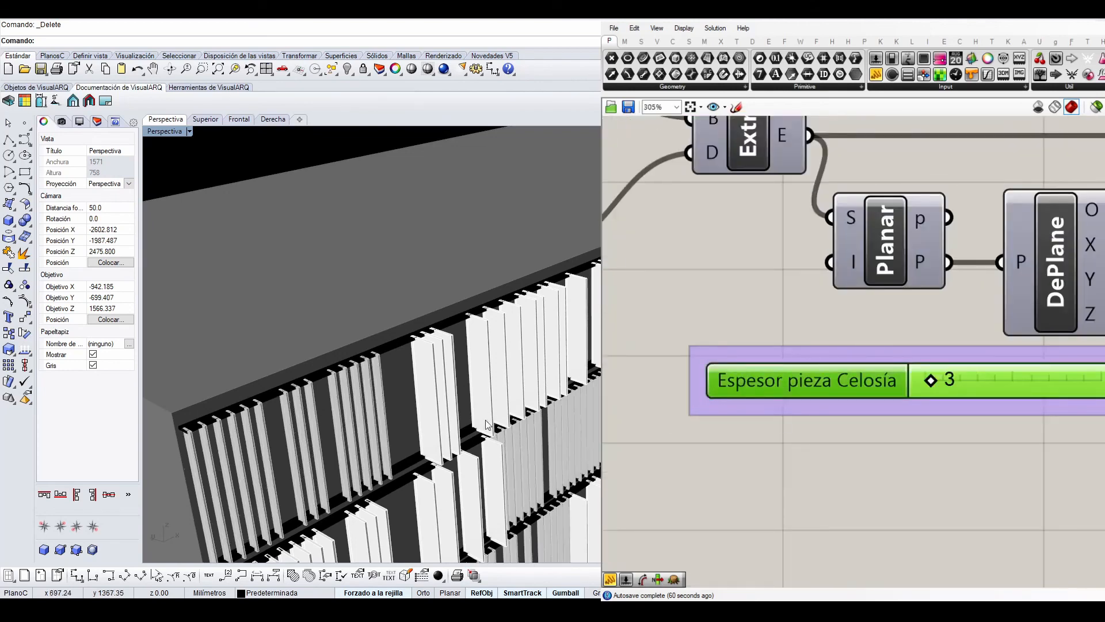
scroll(396, 423, "up", 6)
scroll(264, 423, "down", 3)
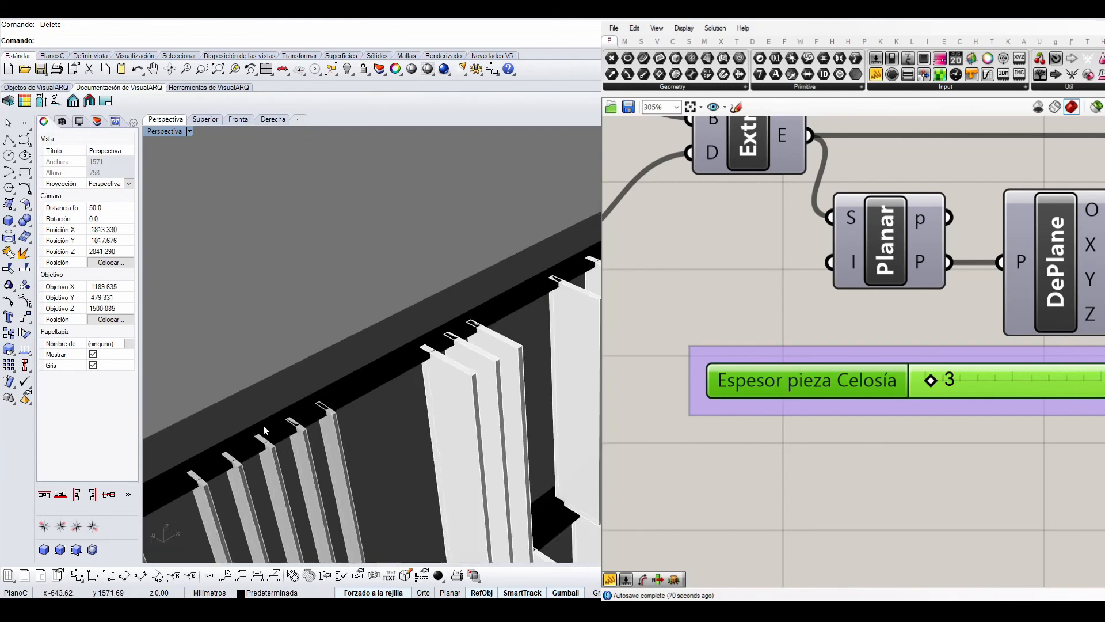
scroll(374, 409, "up", 3)
scroll(880, 355, "down", 4)
Step: Set the upper branch's Espesor pieza Celosía slider to 7
scroll(881, 356, "down", 2)
right_click_drag(880, 356, 832, 423)
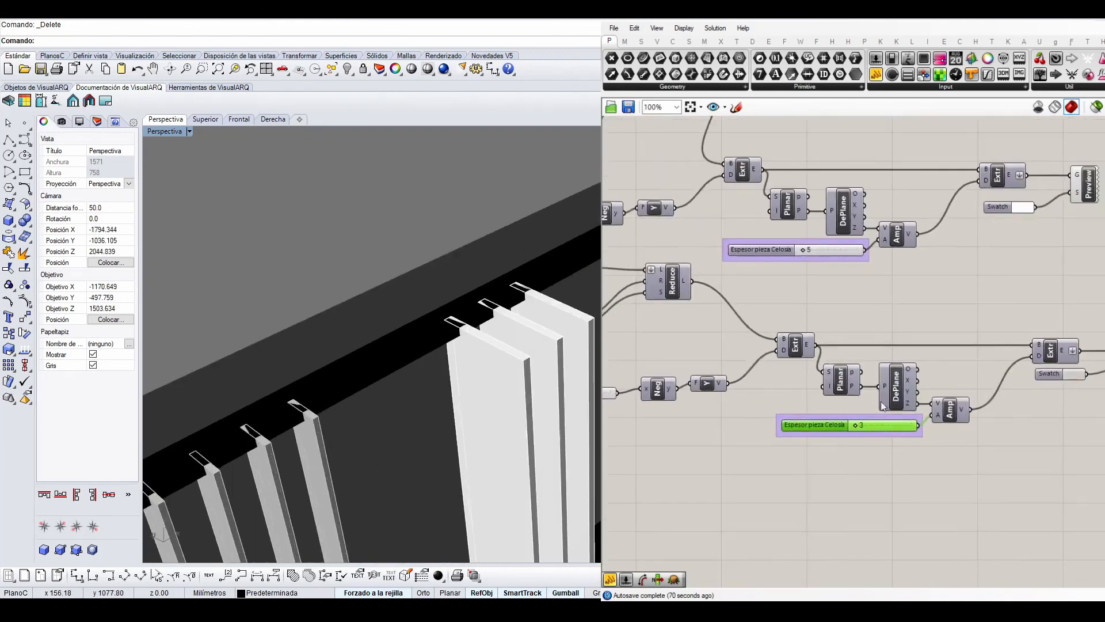
scroll(817, 248, "up", 3)
double_click(819, 239)
type("7")
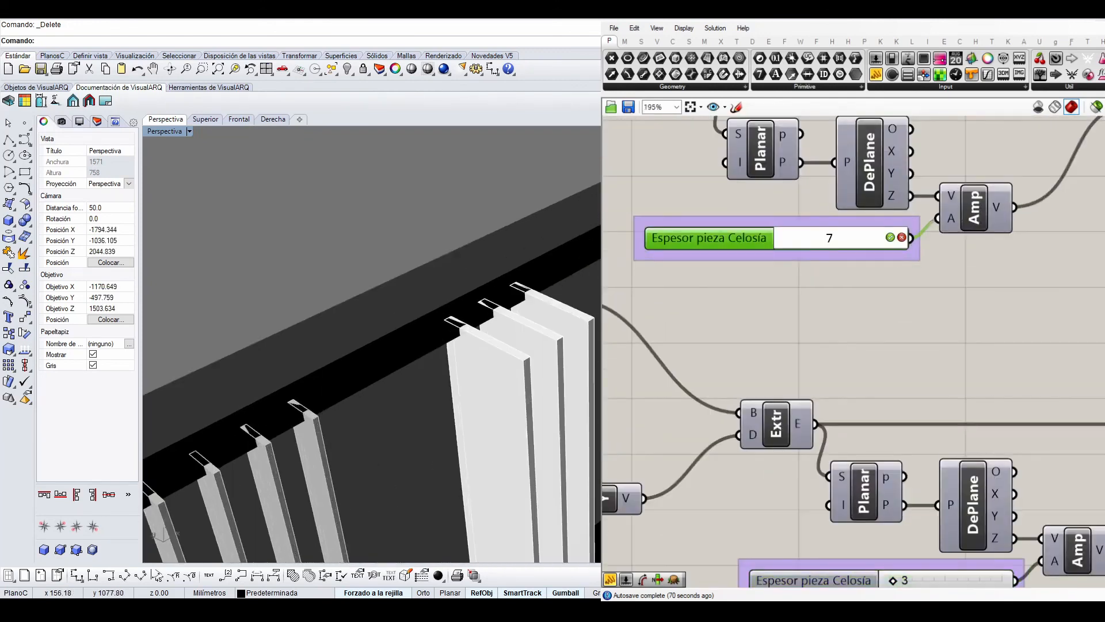
key("Return")
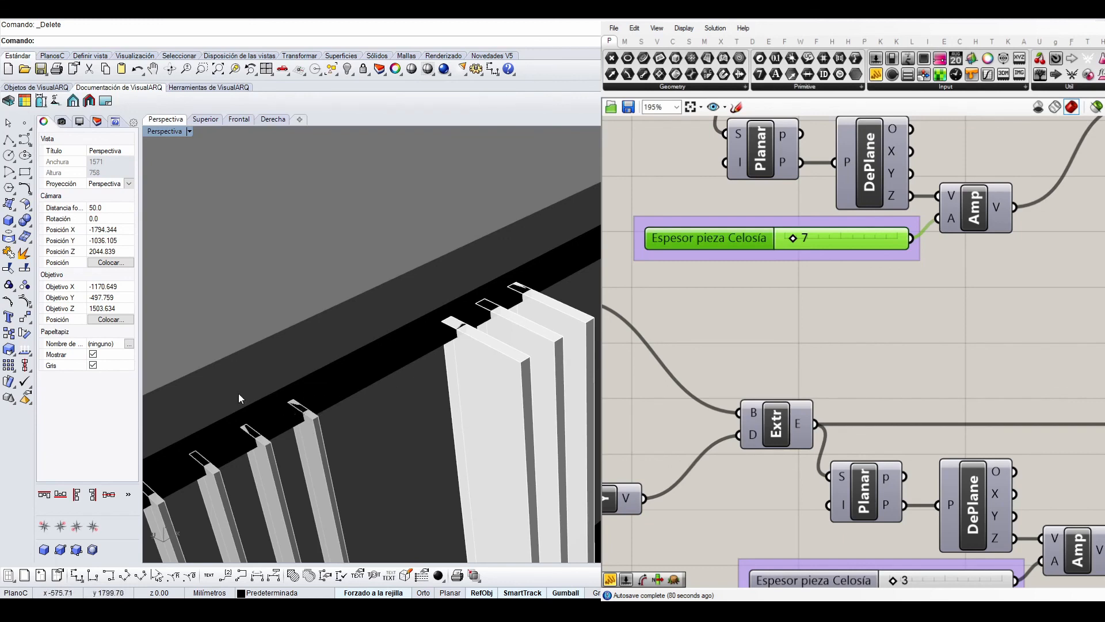
Step: Examine the two slat thicknesses up close and the complete lattice facade from several angles
scroll(348, 394, "down", 2)
scroll(397, 360, "up", 2)
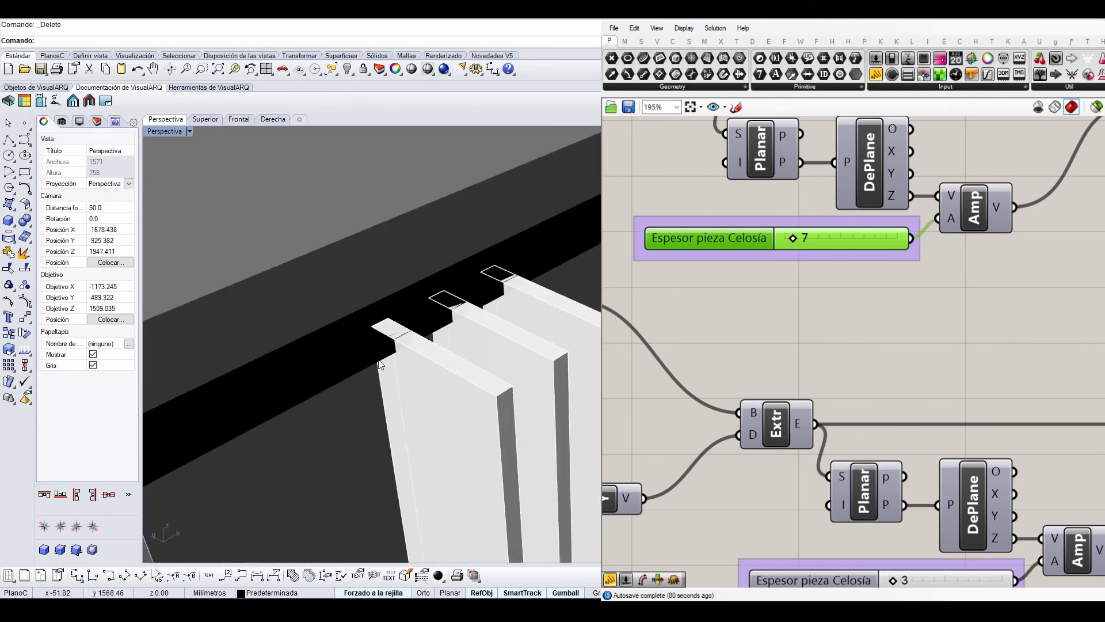
scroll(392, 354, "down", 2)
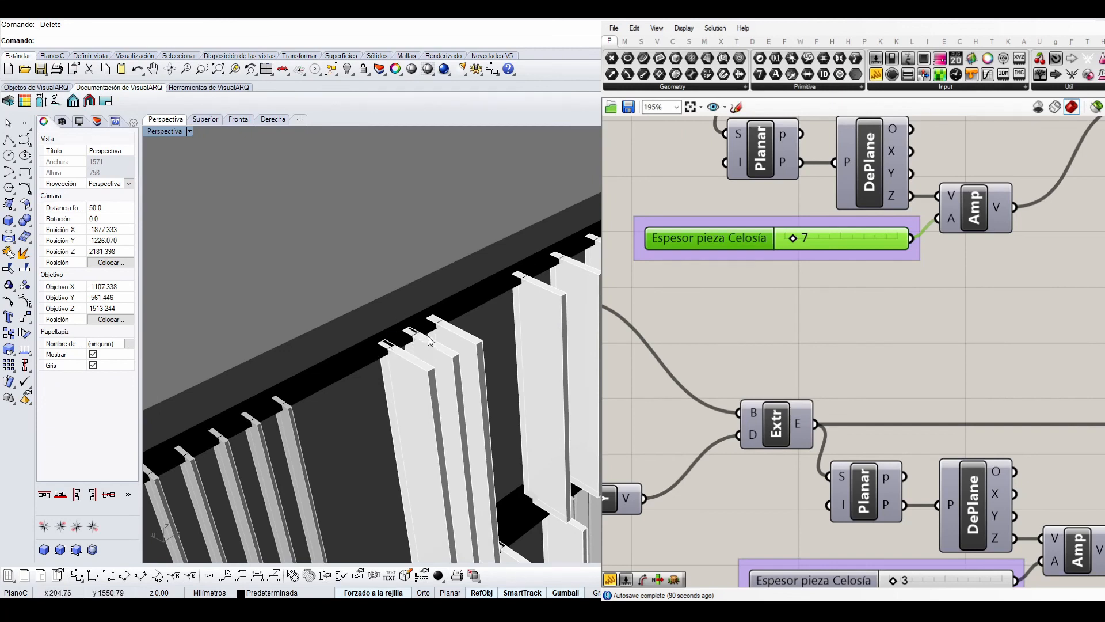
scroll(428, 340, "down", 2)
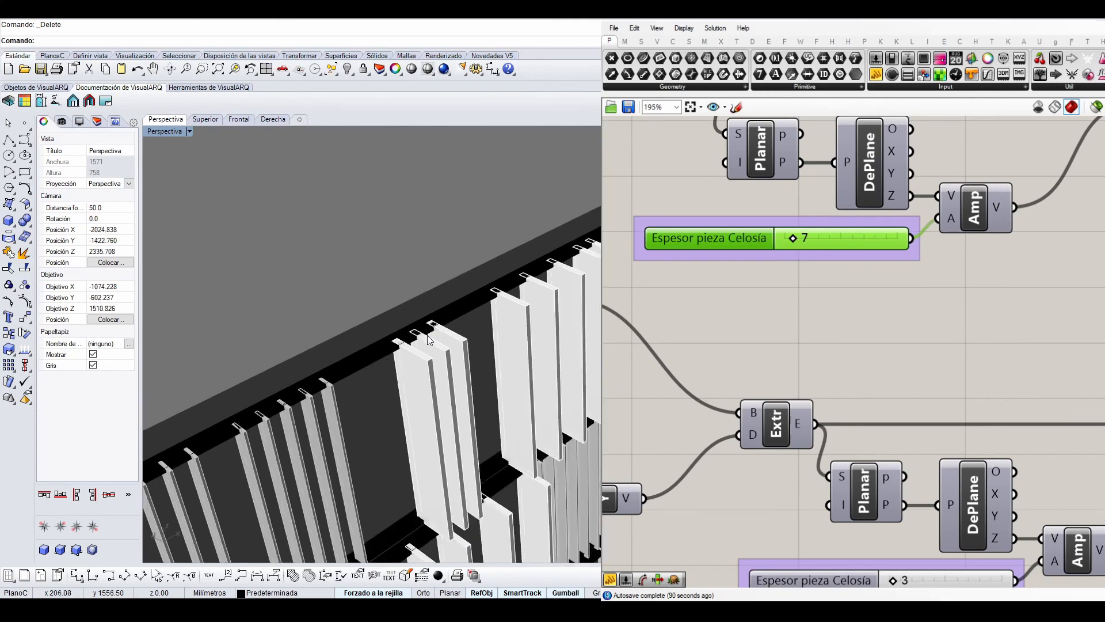
scroll(429, 340, "down", 3)
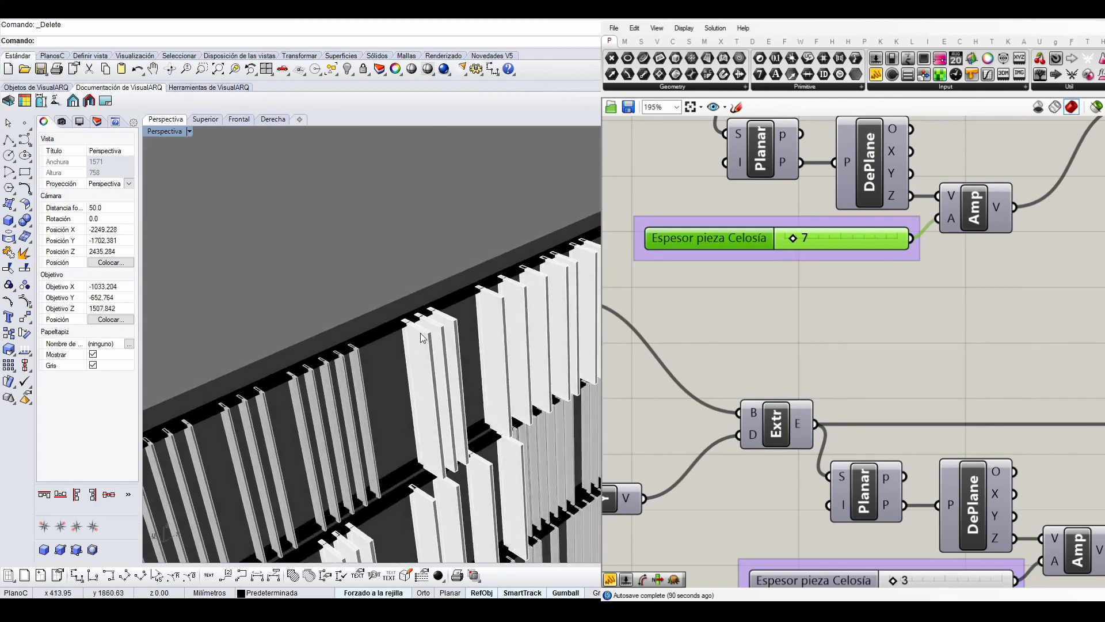
scroll(426, 340, "down", 2)
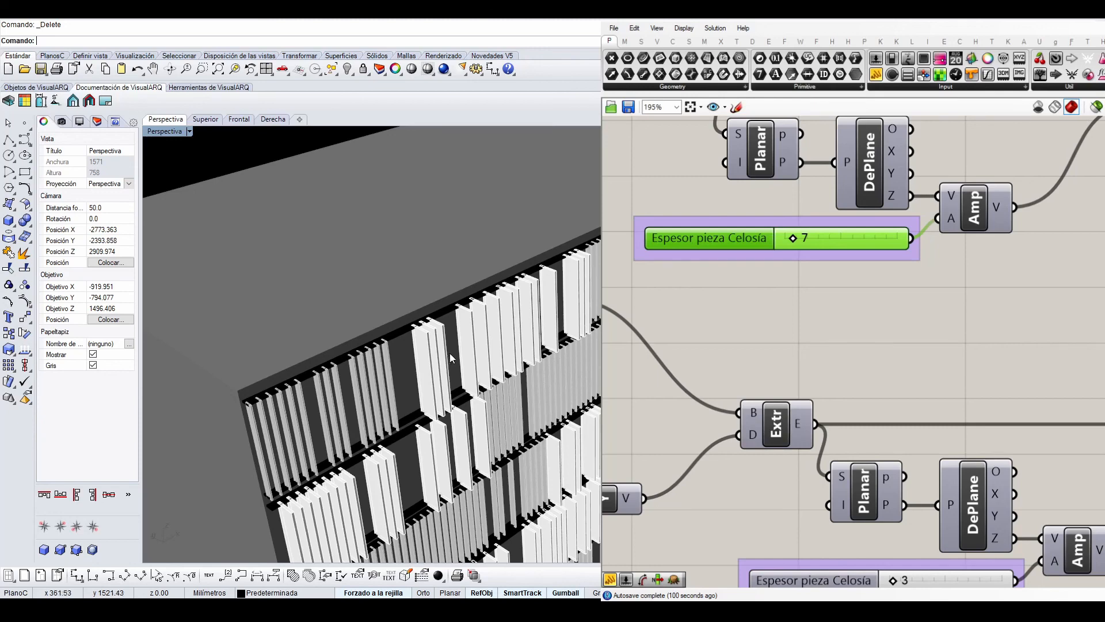
right_click_drag(450, 353, 426, 328)
scroll(881, 403, "down", 3)
scroll(844, 351, "down", 1)
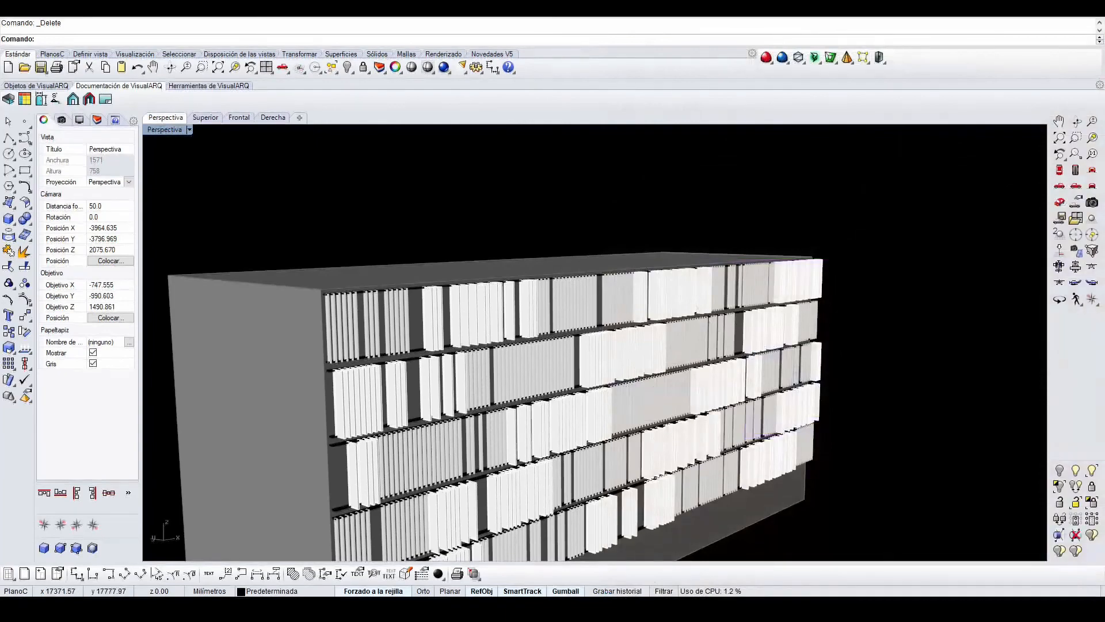
scroll(886, 198, "down", 4)
right_click_drag(875, 251, 836, 220)
scroll(821, 347, "up", 4)
right_click_drag(822, 347, 823, 317)
right_click_drag(862, 423, 815, 413)
scroll(794, 447, "up", 4)
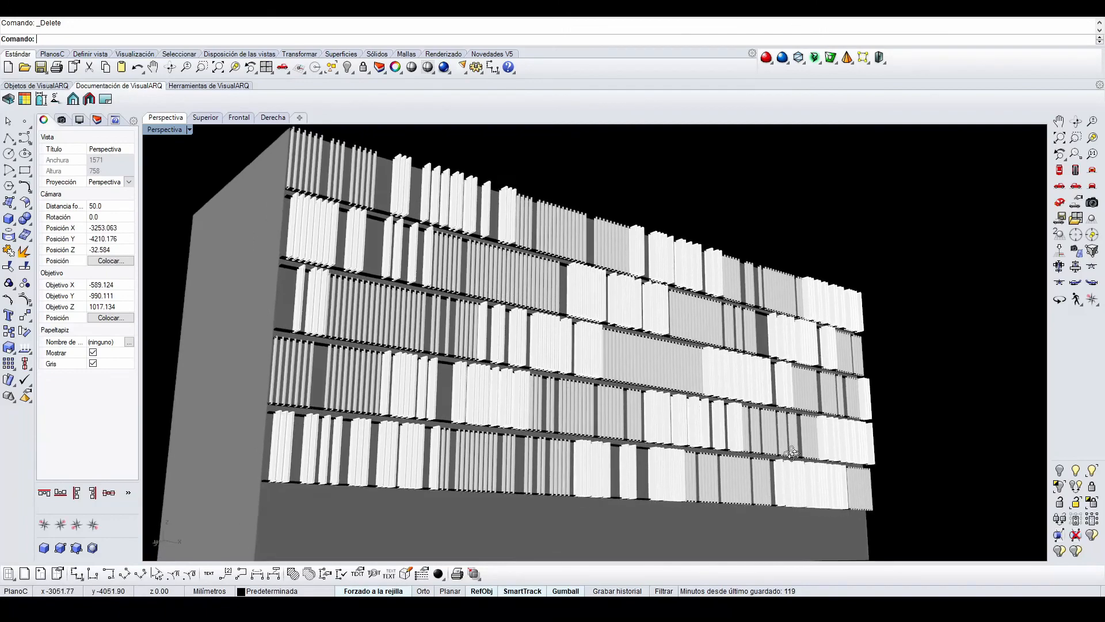
scroll(793, 449, "down", 3)
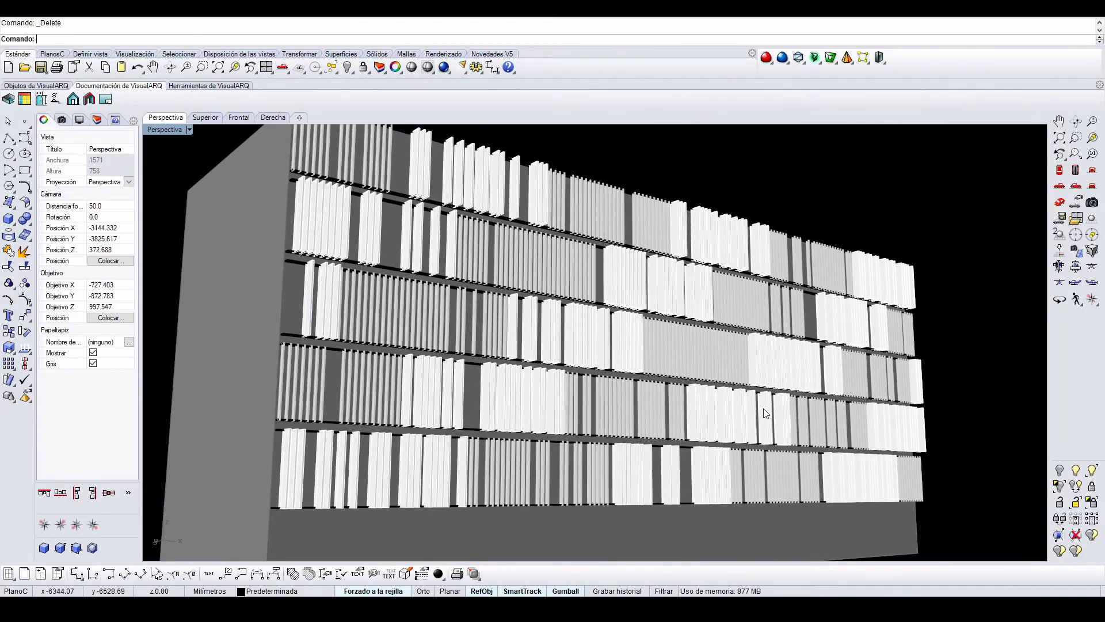
right_click_drag(769, 410, 788, 398)
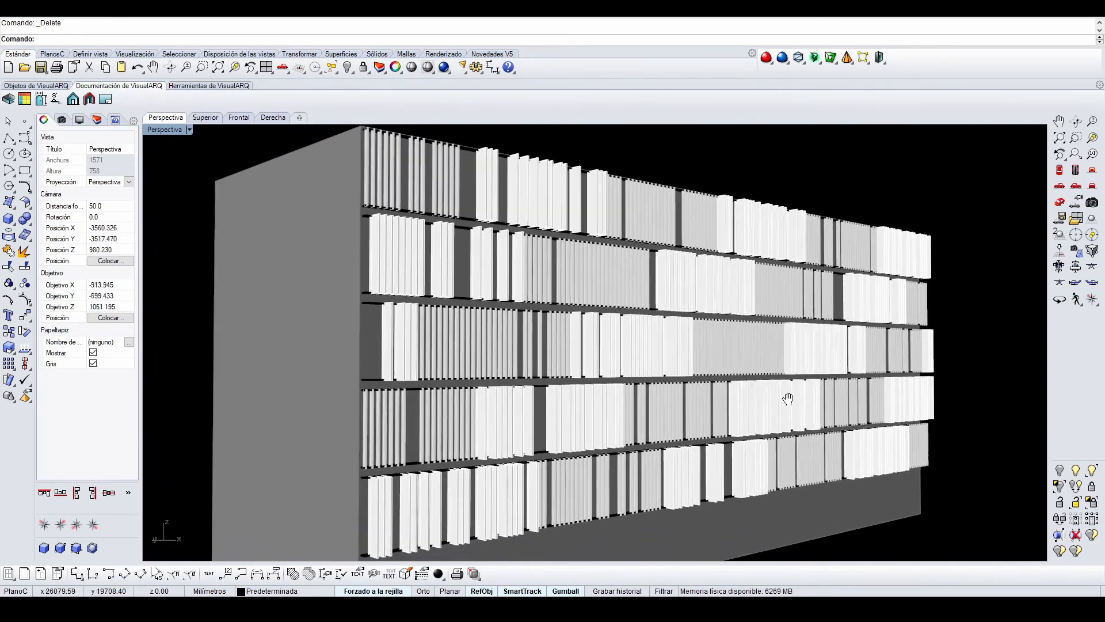